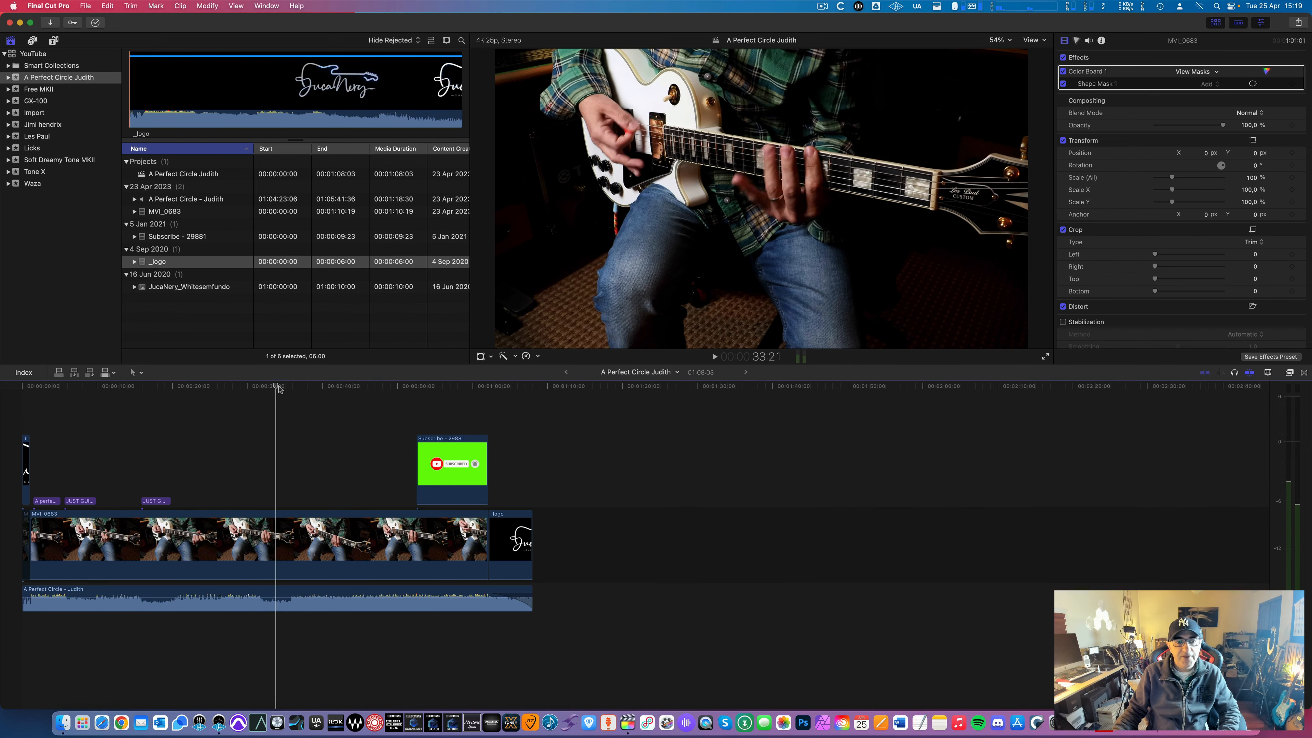
Play back a section of the A Perfect Circle Judith project from about 33 seconds to 40 seconds
{"action": "key", "text": "space"}
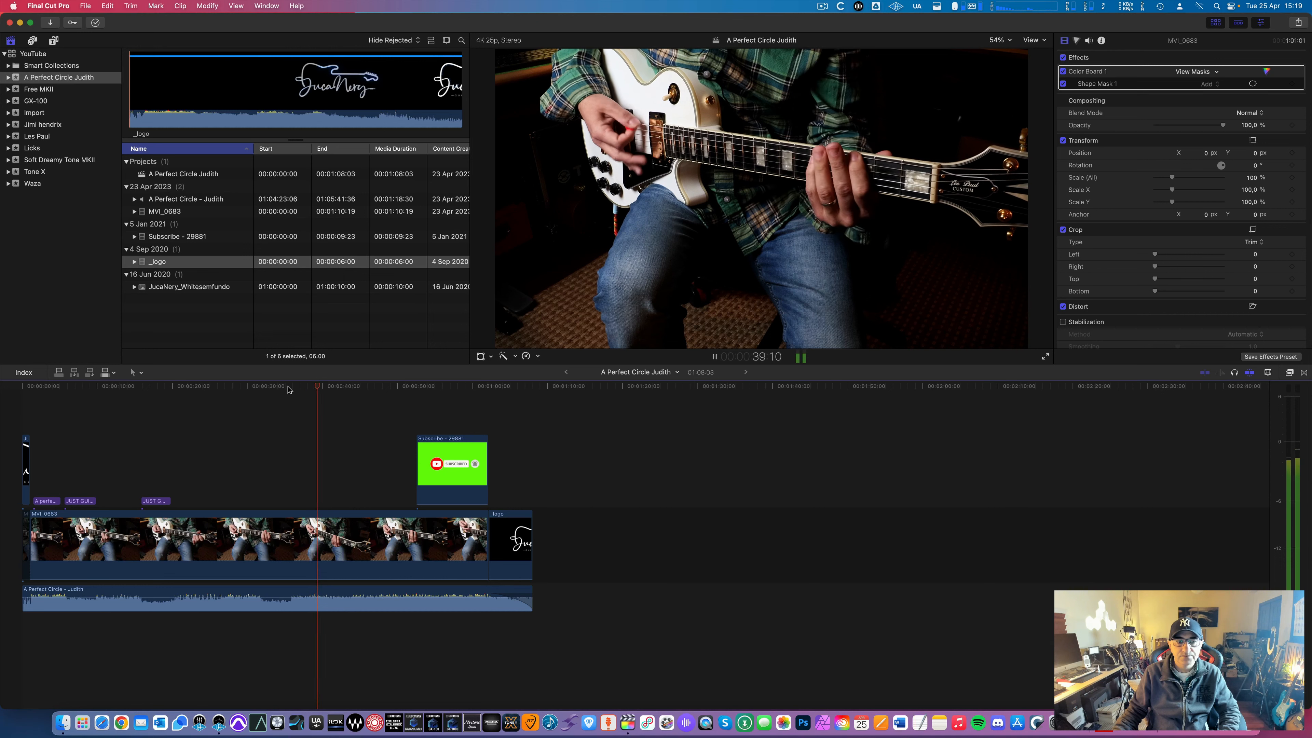
{"action": "key", "text": "space"}
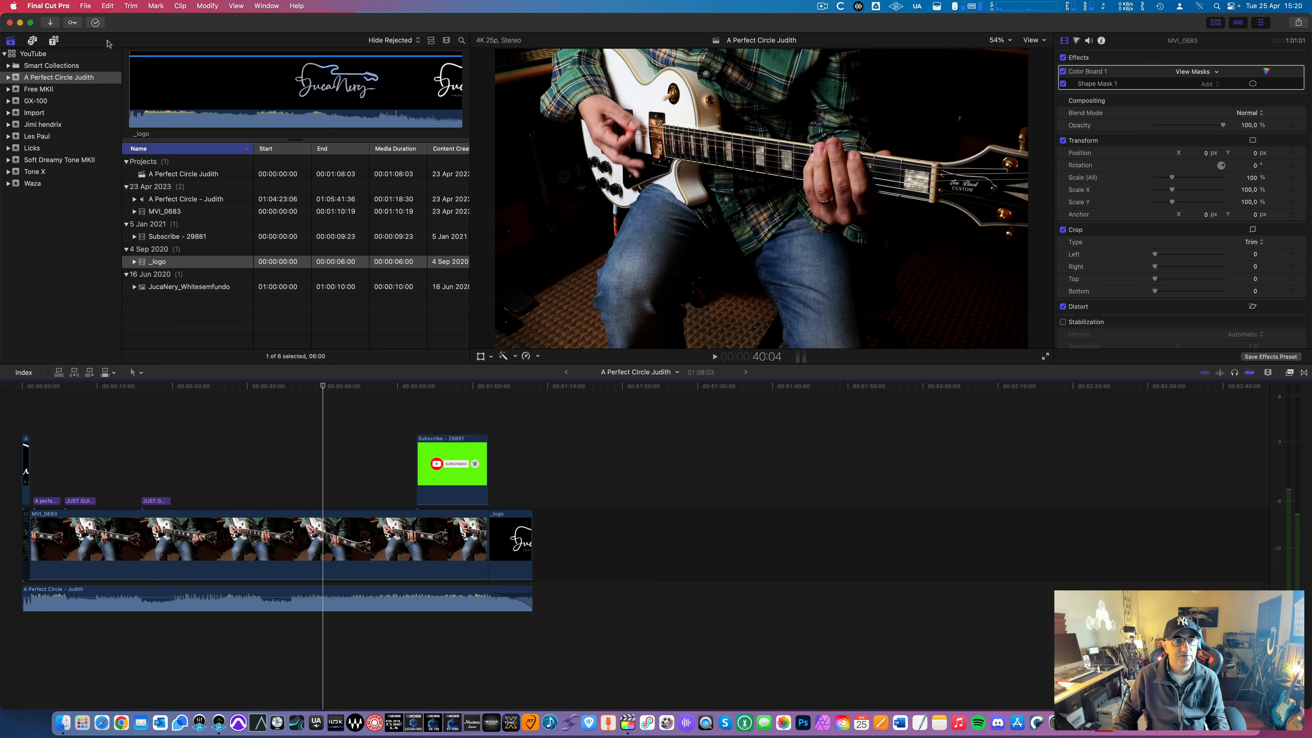
Create an event named Test in the YouTube library with a new project, using custom 4K 3840x2160, 25p, Apple ProRes 422 and stereo 48kHz settings
{"action": "left_click", "coordinate": [84, 6]}
{"action": "mouse_move", "coordinate": [155, 22]}
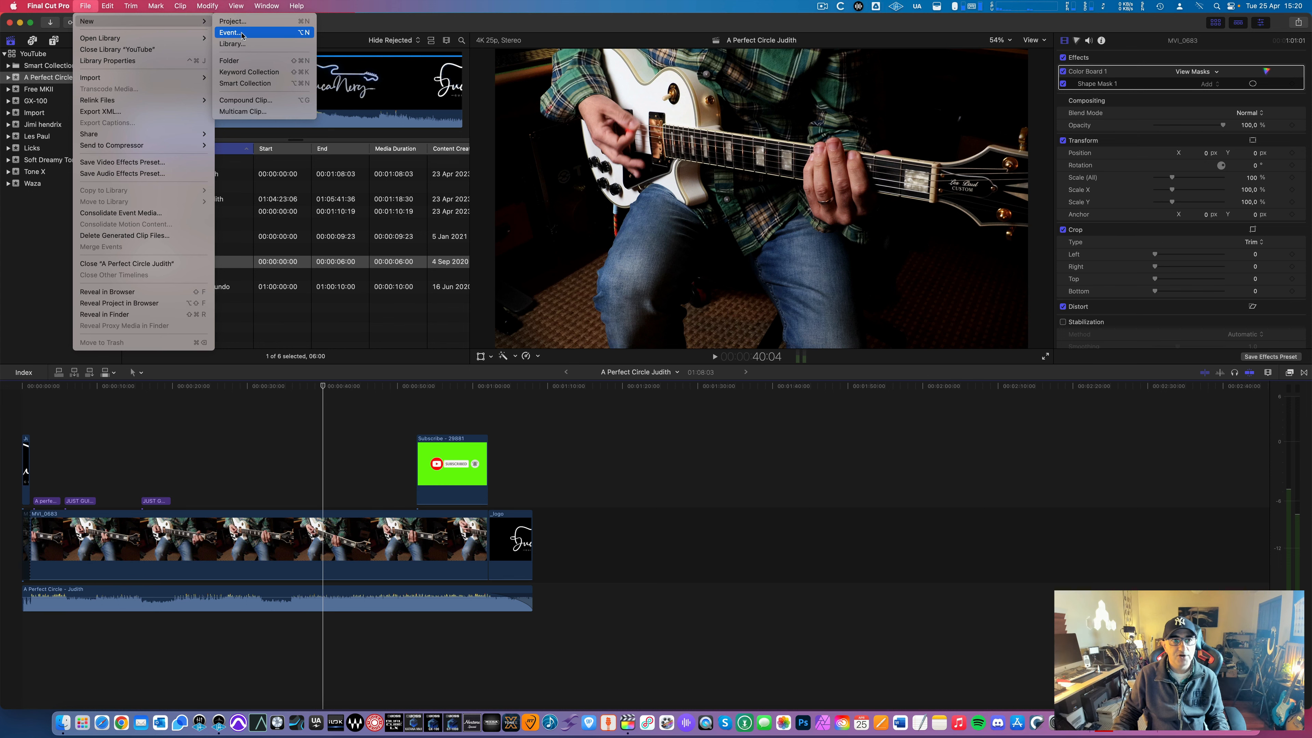
{"action": "left_click", "coordinate": [231, 32]}
{"action": "type", "text": "Test"}
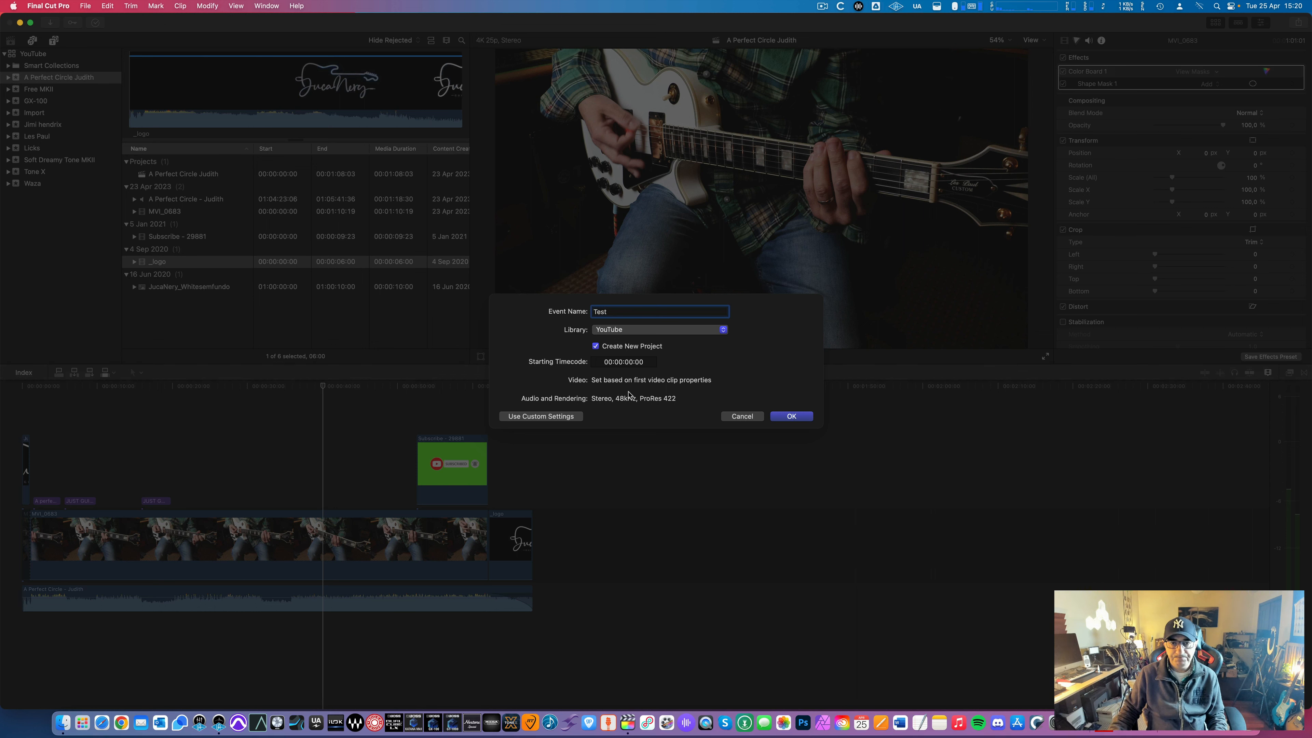
{"action": "left_click", "coordinate": [541, 416]}
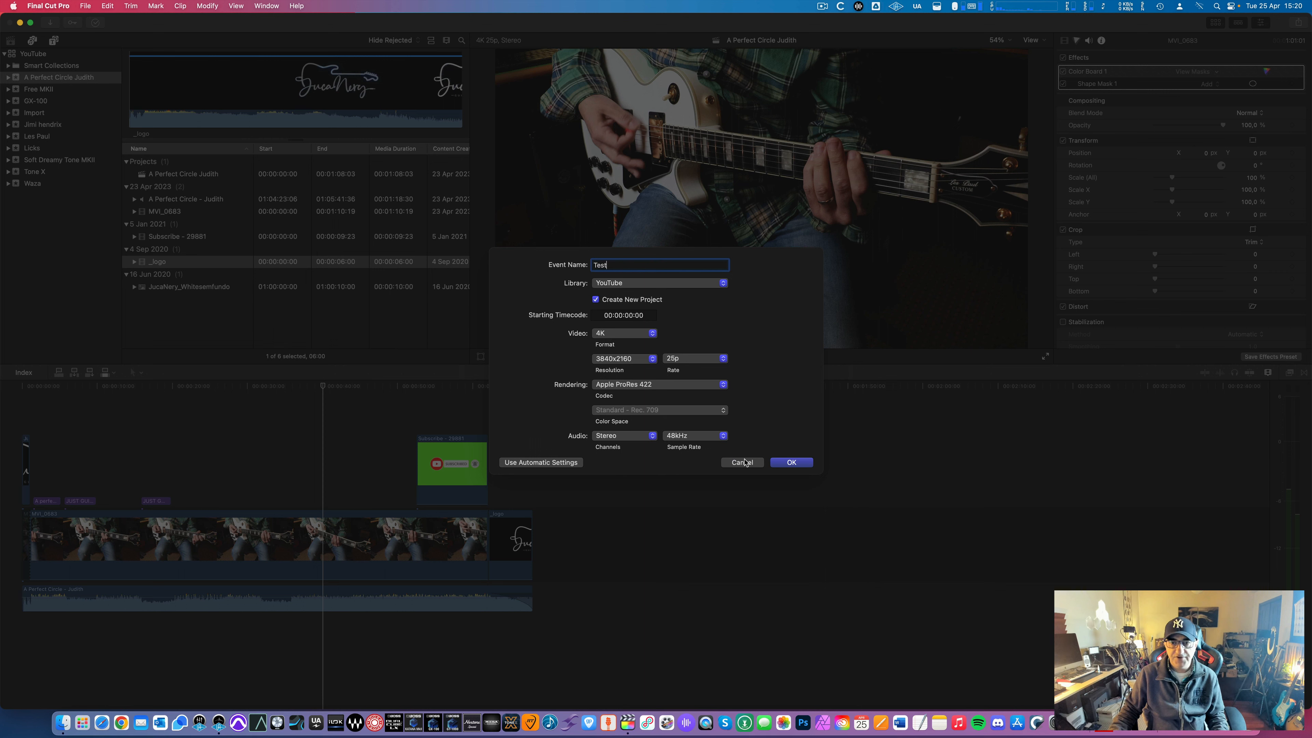
{"action": "left_click", "coordinate": [790, 463]}
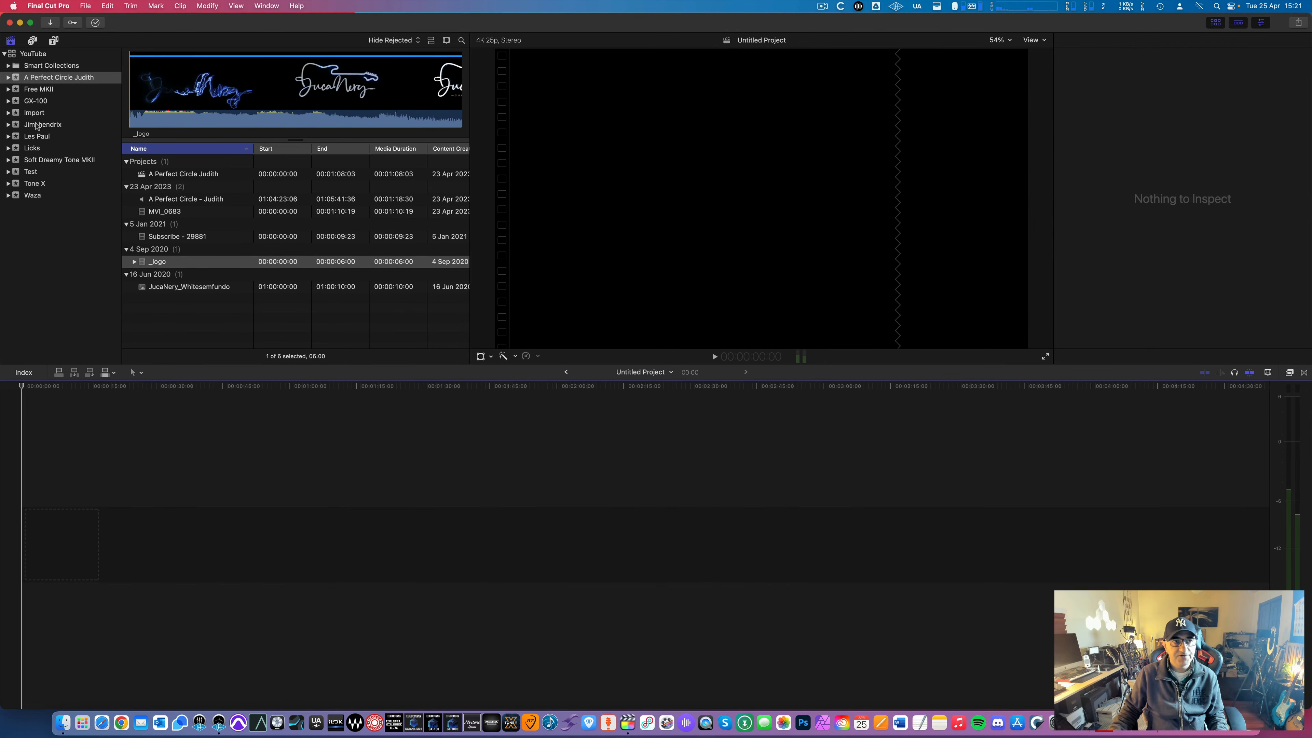
Rename the untitled project in the Test event as Test
{"action": "left_click", "coordinate": [33, 174]}
{"action": "left_click", "coordinate": [152, 163]}
{"action": "left_click", "coordinate": [154, 161]}
{"action": "type", "text": "Test"}
{"action": "key", "text": "Return"}
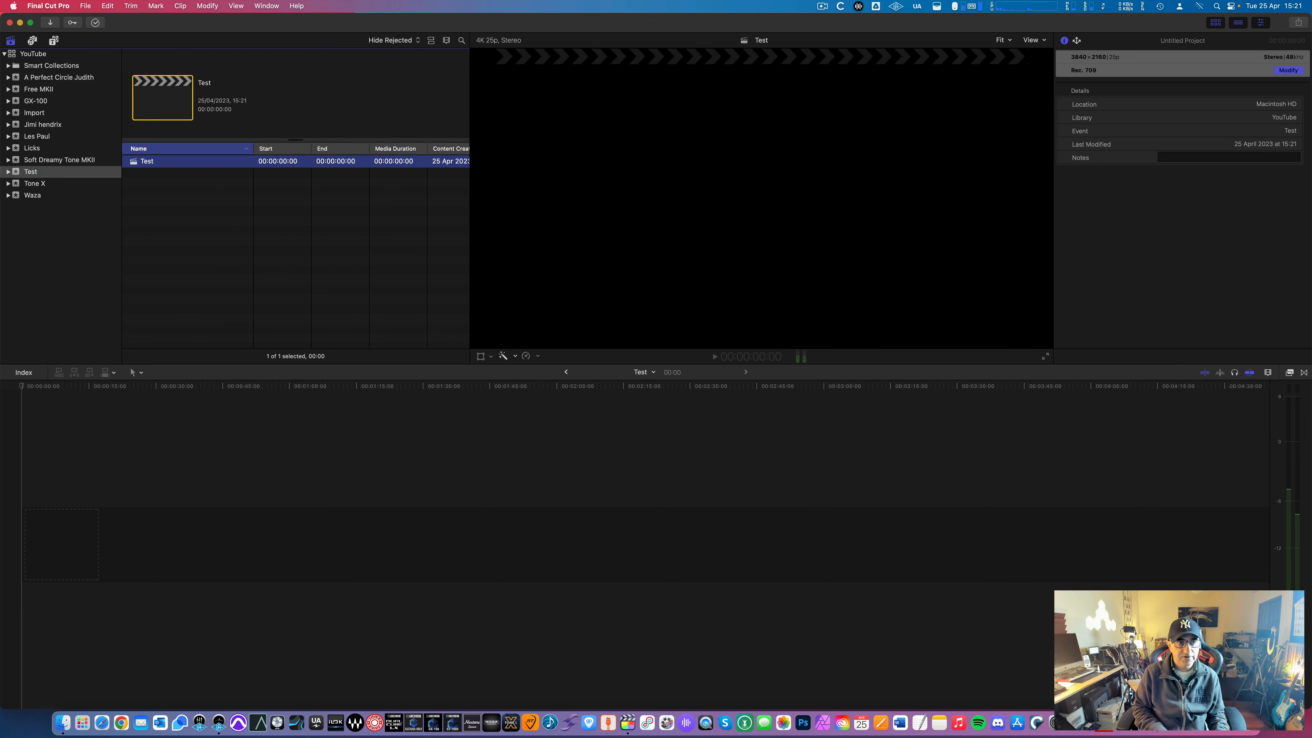
Move the A Perfect Circle - Judith audio and the MVI_0683 video from the A Perfect Circle Judith event into the Test event
{"action": "left_click", "coordinate": [50, 79]}
{"action": "left_click", "coordinate": [151, 201]}
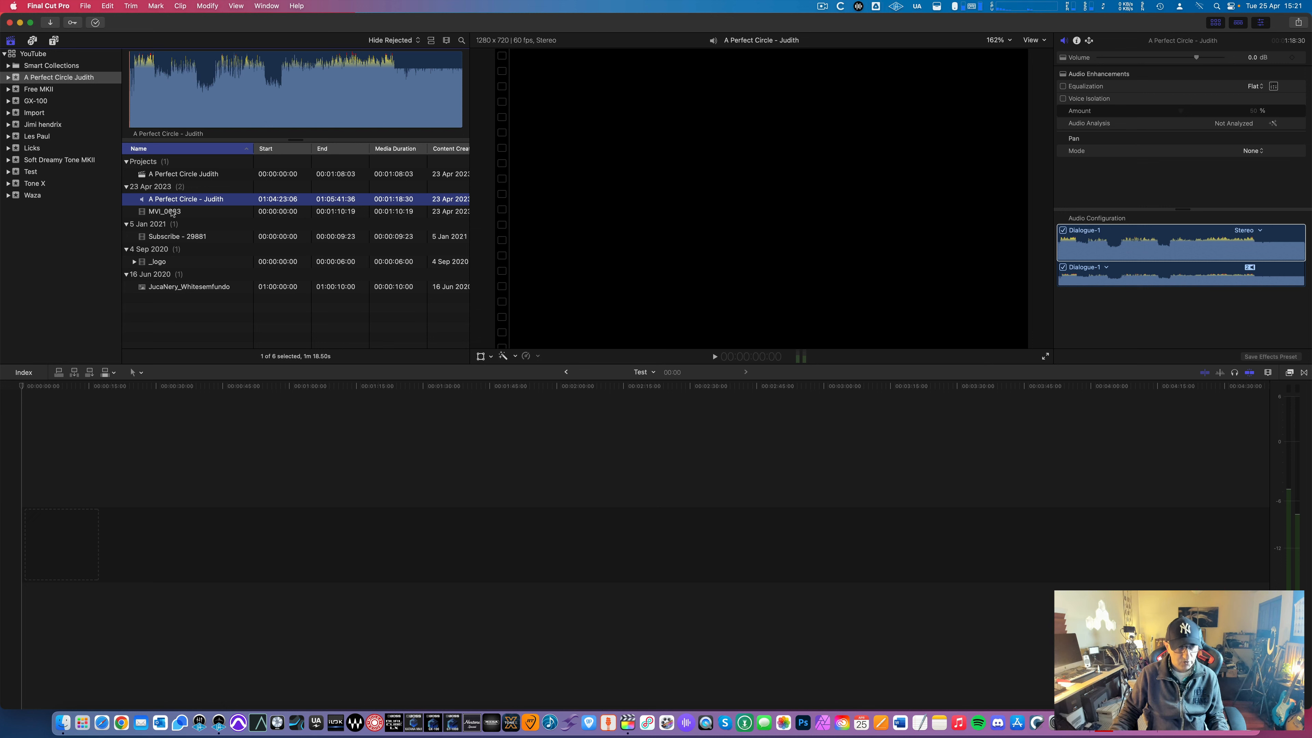
{"action": "left_click", "coordinate": [171, 212], "text": "shift"}
{"action": "left_click_drag", "start_coordinate": [153, 202], "coordinate": [65, 174]}
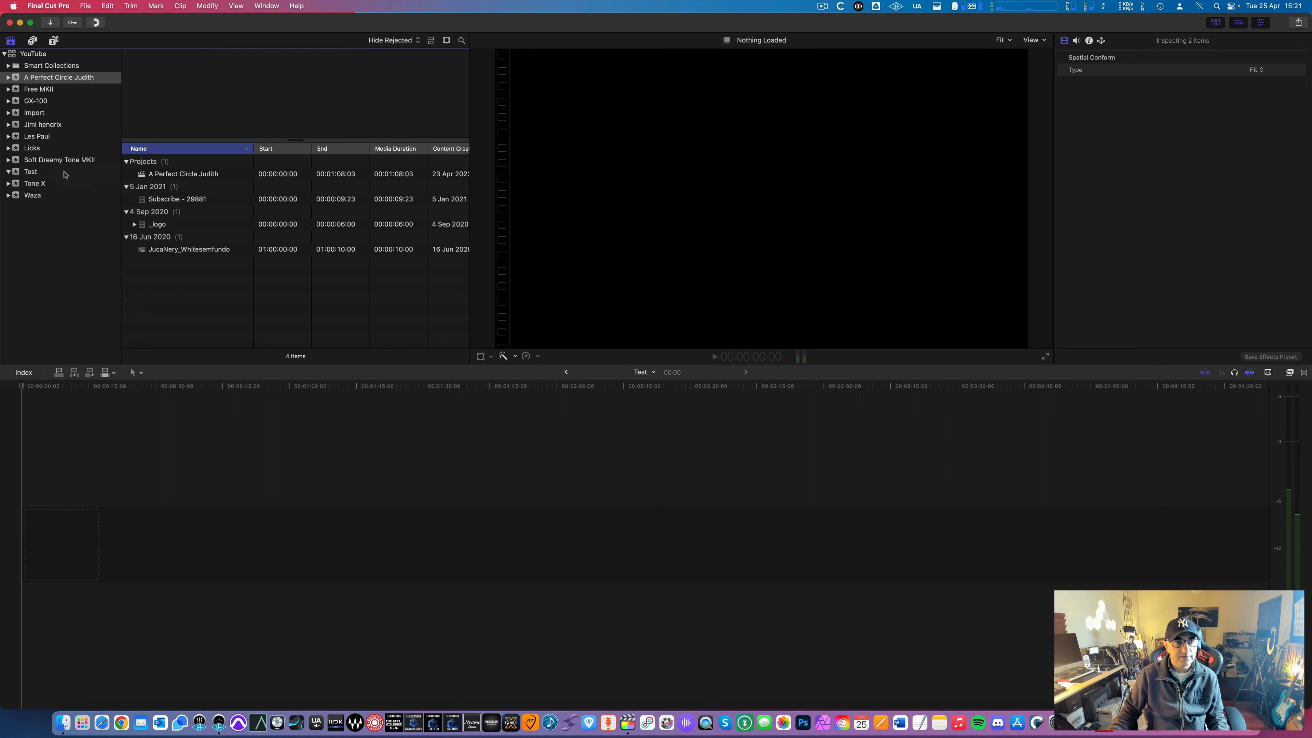
{"action": "left_click", "coordinate": [61, 174]}
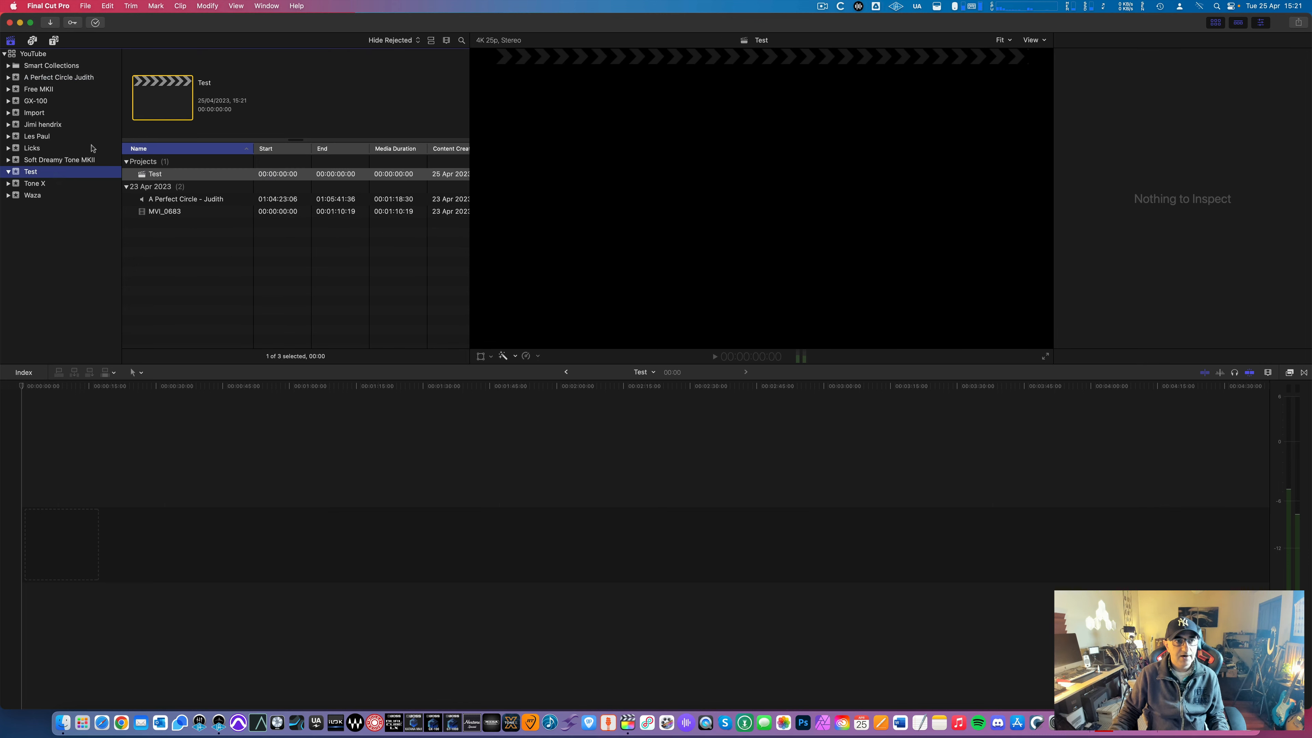
Review the _logo, Subscribe - 29881 and JucaNery_Whitesemfundo media in the A Perfect Circle Judith event
{"action": "left_click", "coordinate": [51, 79]}
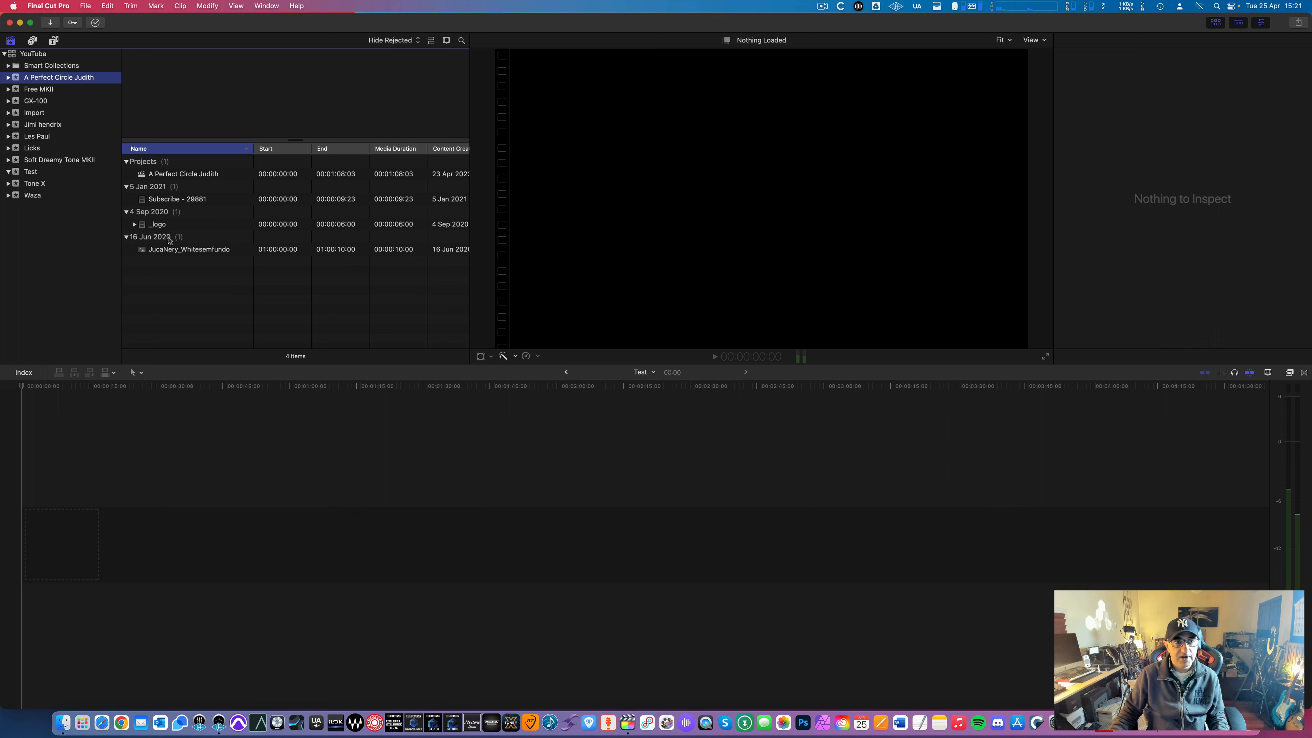
{"action": "left_click", "coordinate": [173, 224]}
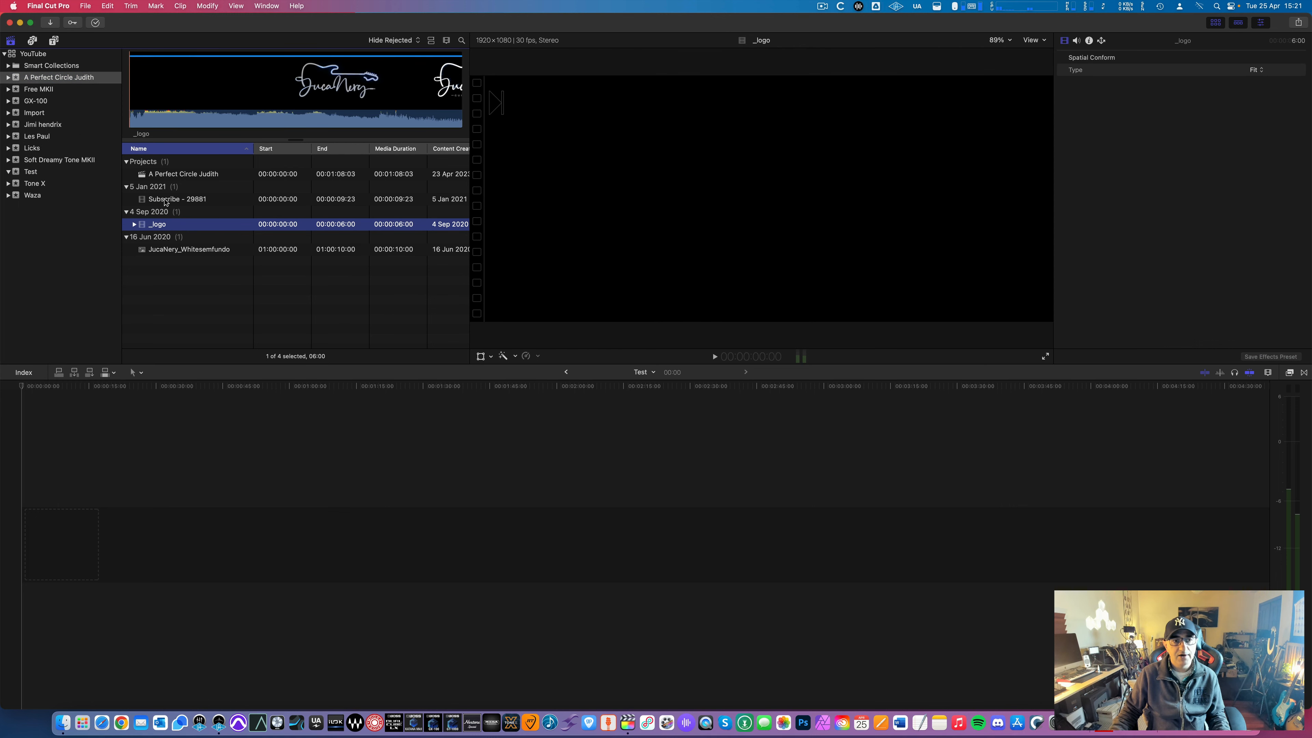
{"action": "left_click", "coordinate": [165, 200]}
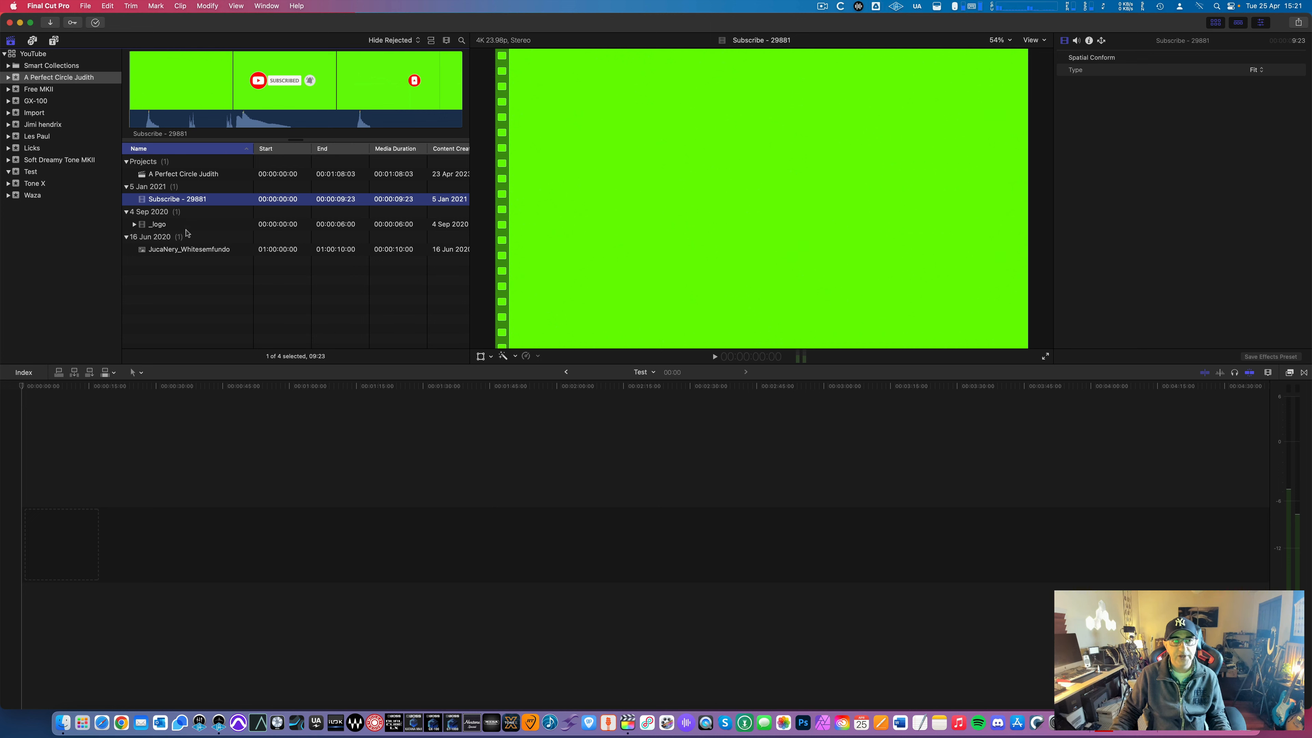
{"action": "left_click", "coordinate": [179, 250]}
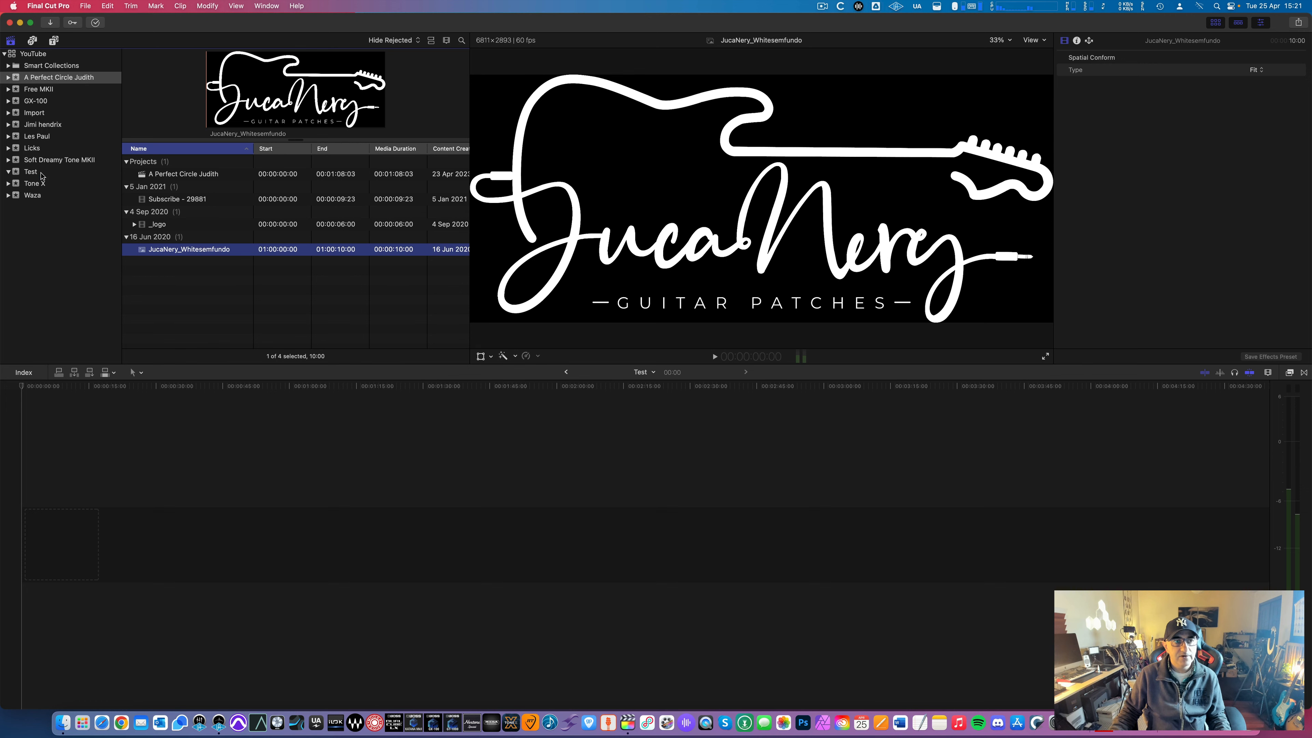
Add the MVI_0683 clip from the Test event to the start of the empty Test timeline
{"action": "left_click", "coordinate": [41, 173]}
{"action": "left_click", "coordinate": [165, 212]}
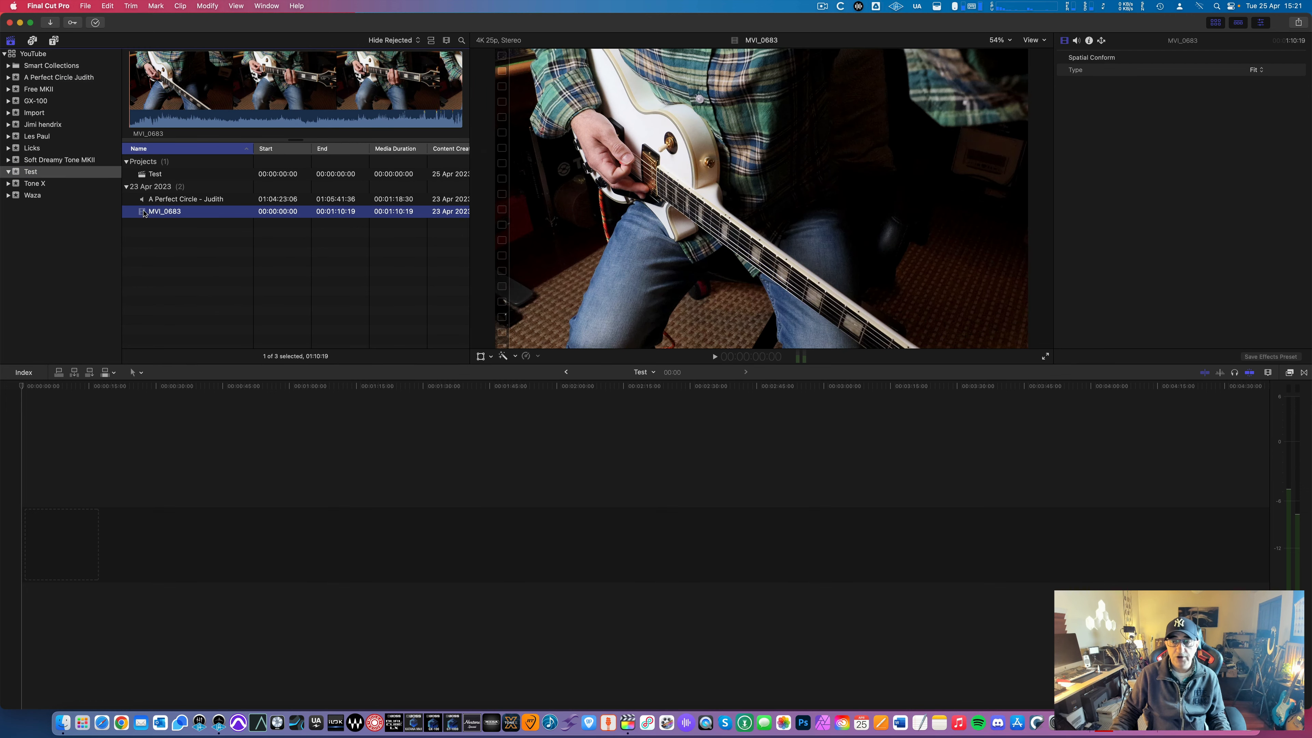
{"action": "left_click_drag", "start_coordinate": [143, 214], "coordinate": [56, 515]}
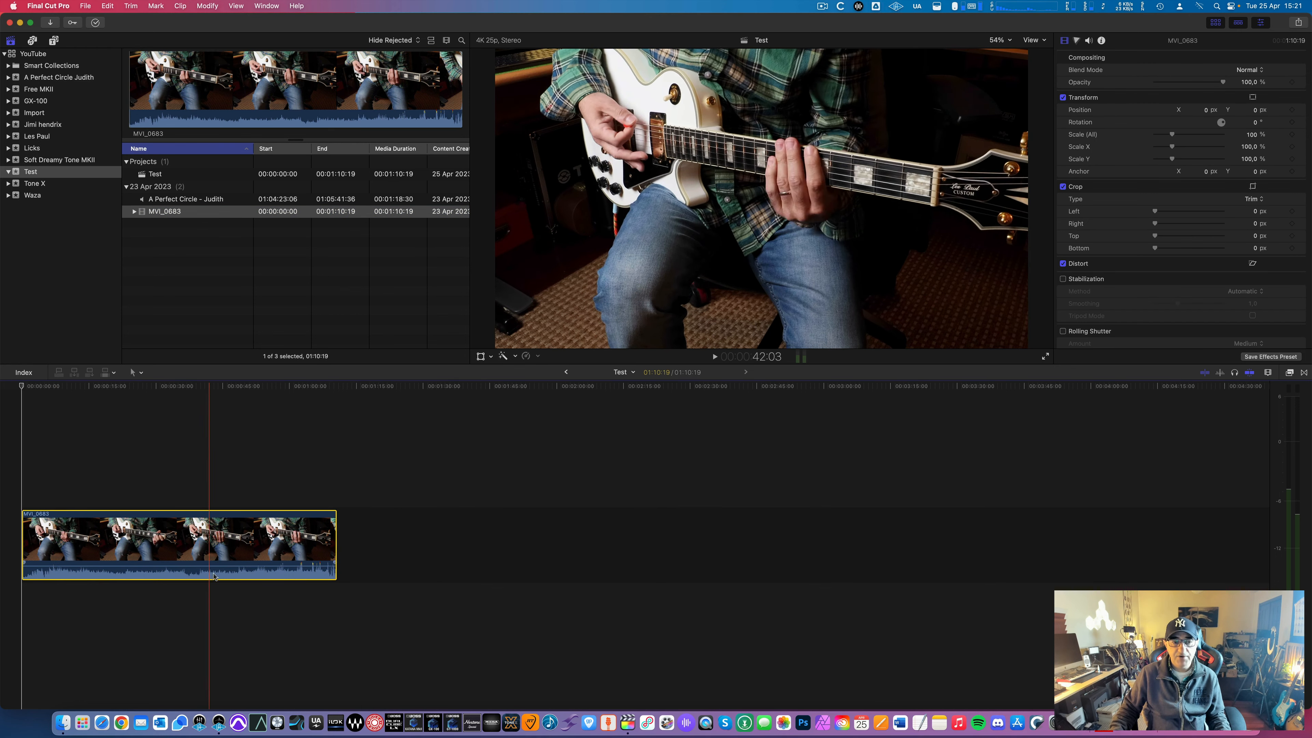
Play the MVI_0683 clip in the timeline around the 30-second mark to check its camera audio
{"action": "left_click", "coordinate": [1268, 373]}
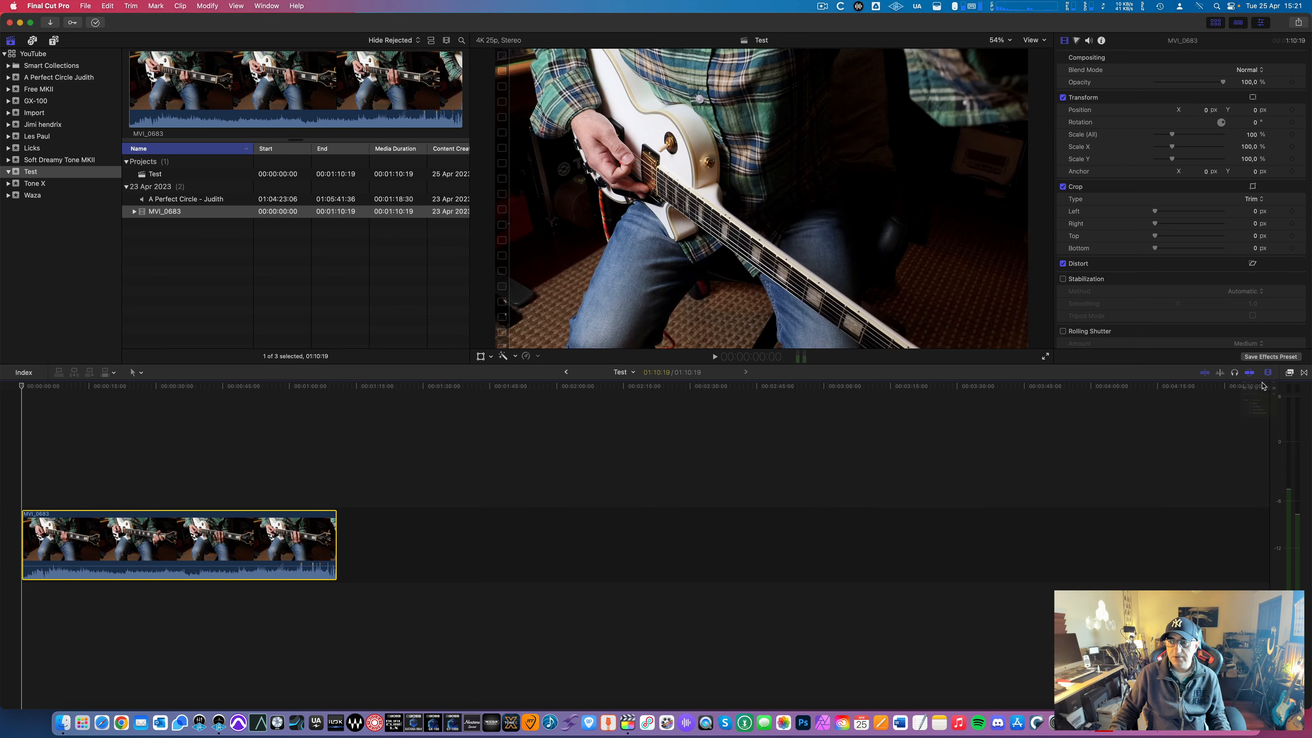
{"action": "left_click_drag", "start_coordinate": [1242, 440], "coordinate": [1270, 440]}
{"action": "left_click_drag", "start_coordinate": [1196, 395], "coordinate": [1236, 396]}
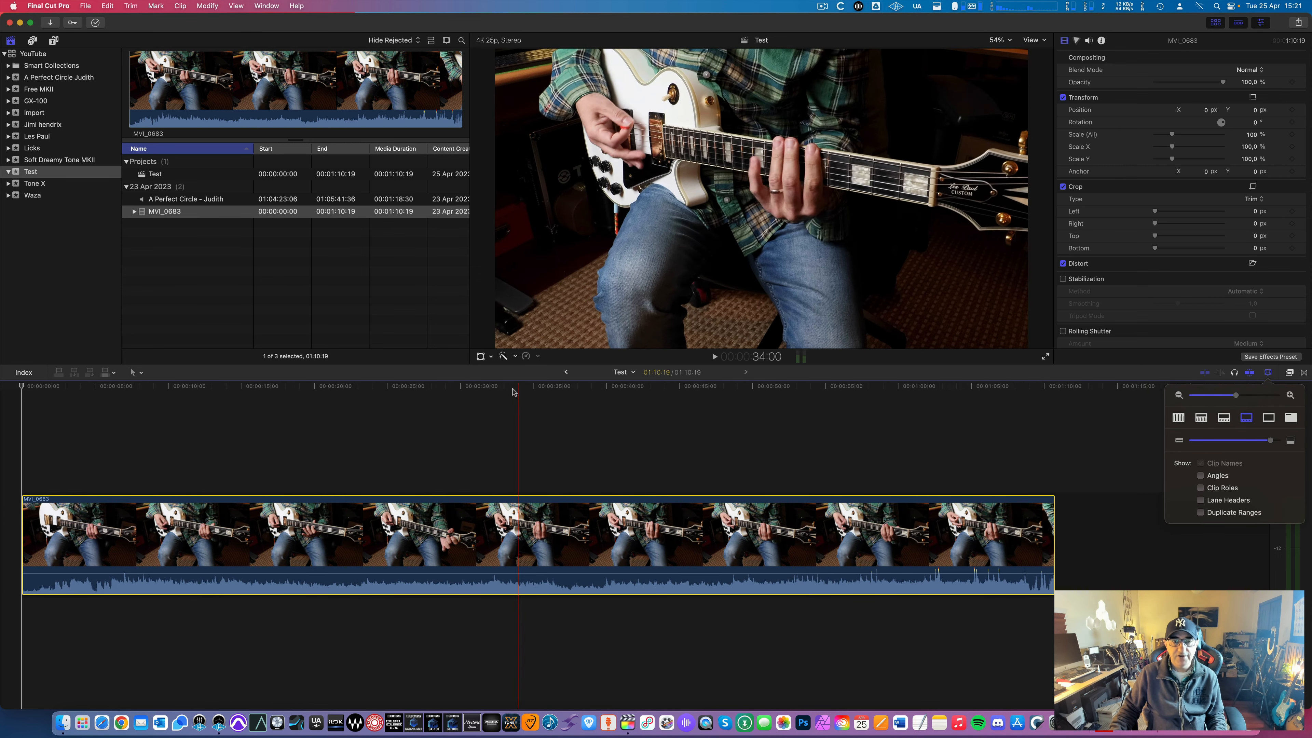
{"action": "key", "text": "space"}
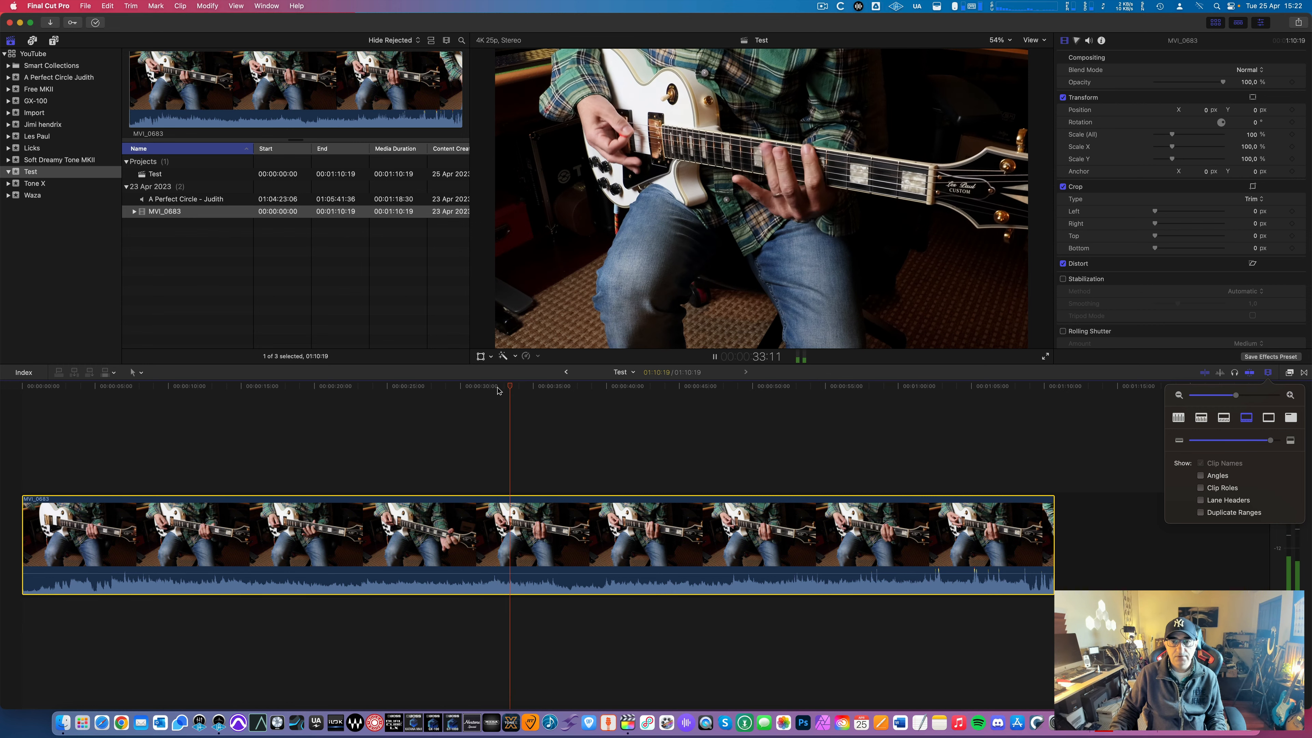
{"action": "left_click", "coordinate": [1268, 373]}
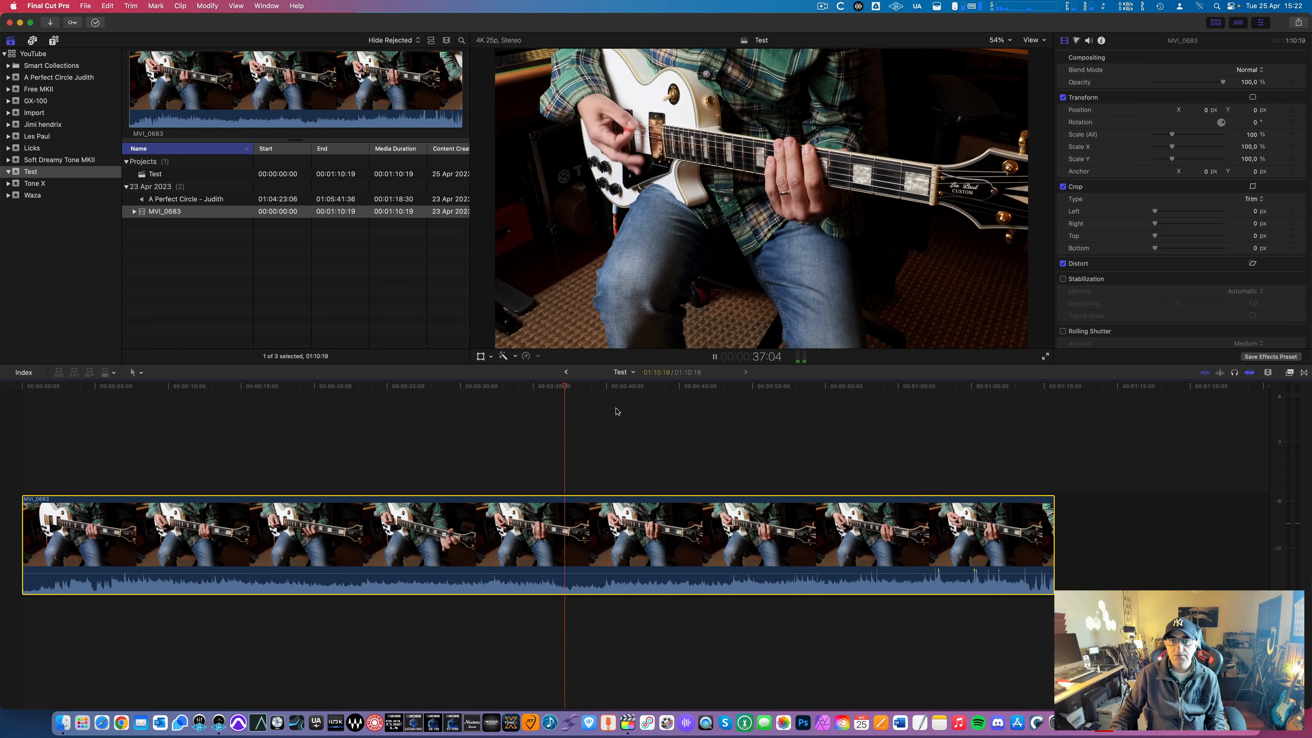
{"action": "key", "text": "space"}
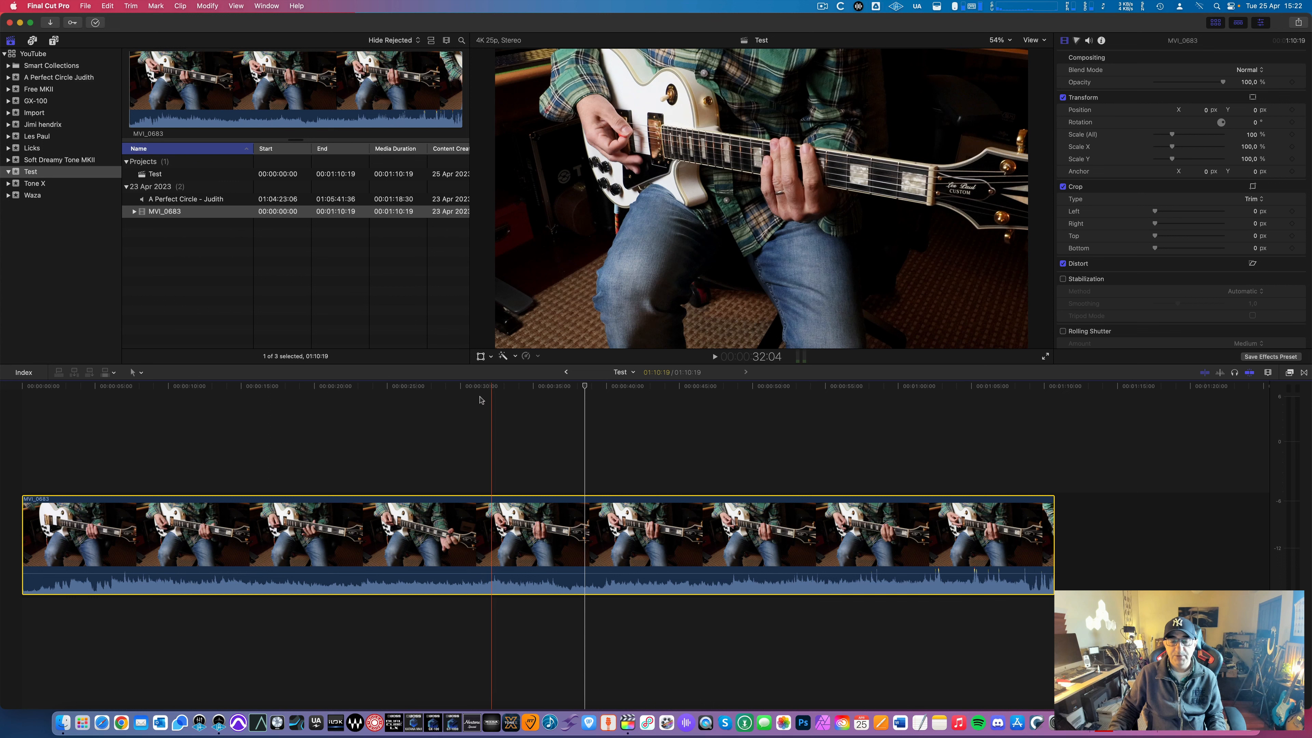
{"action": "left_click", "coordinate": [466, 389]}
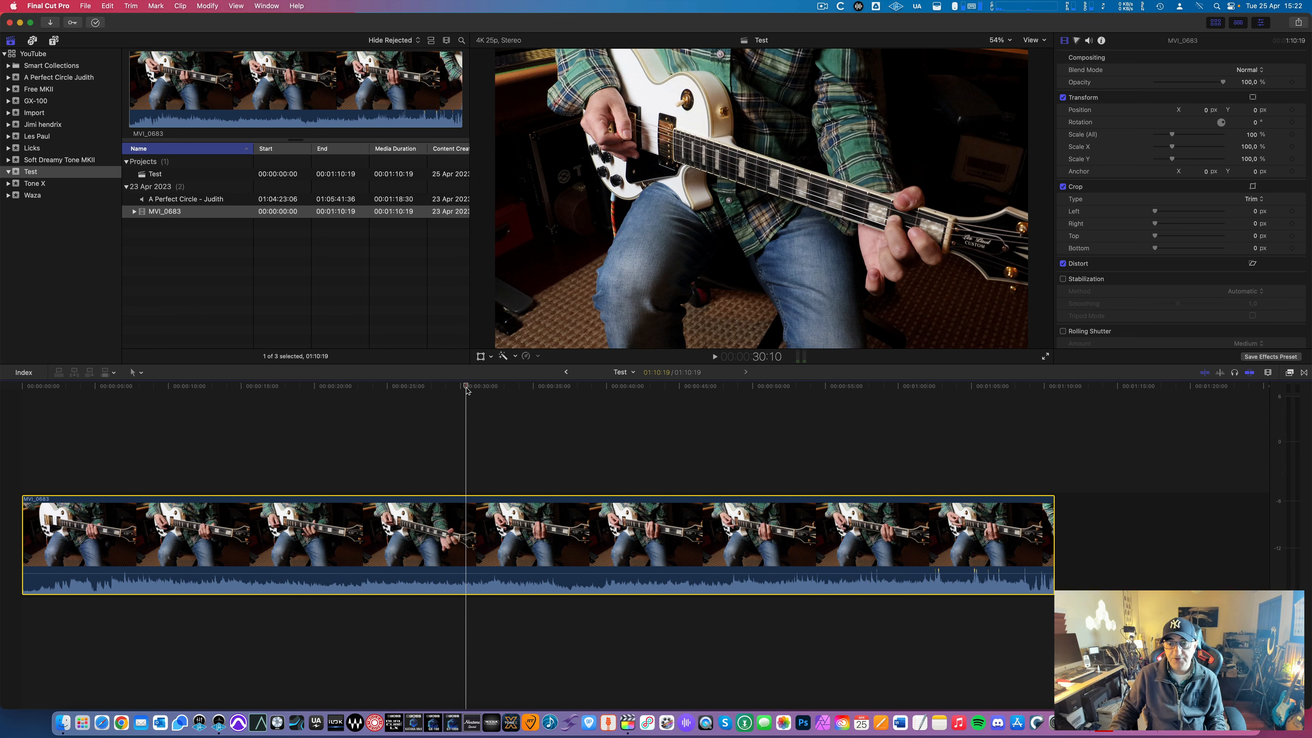
{"action": "key", "text": "space"}
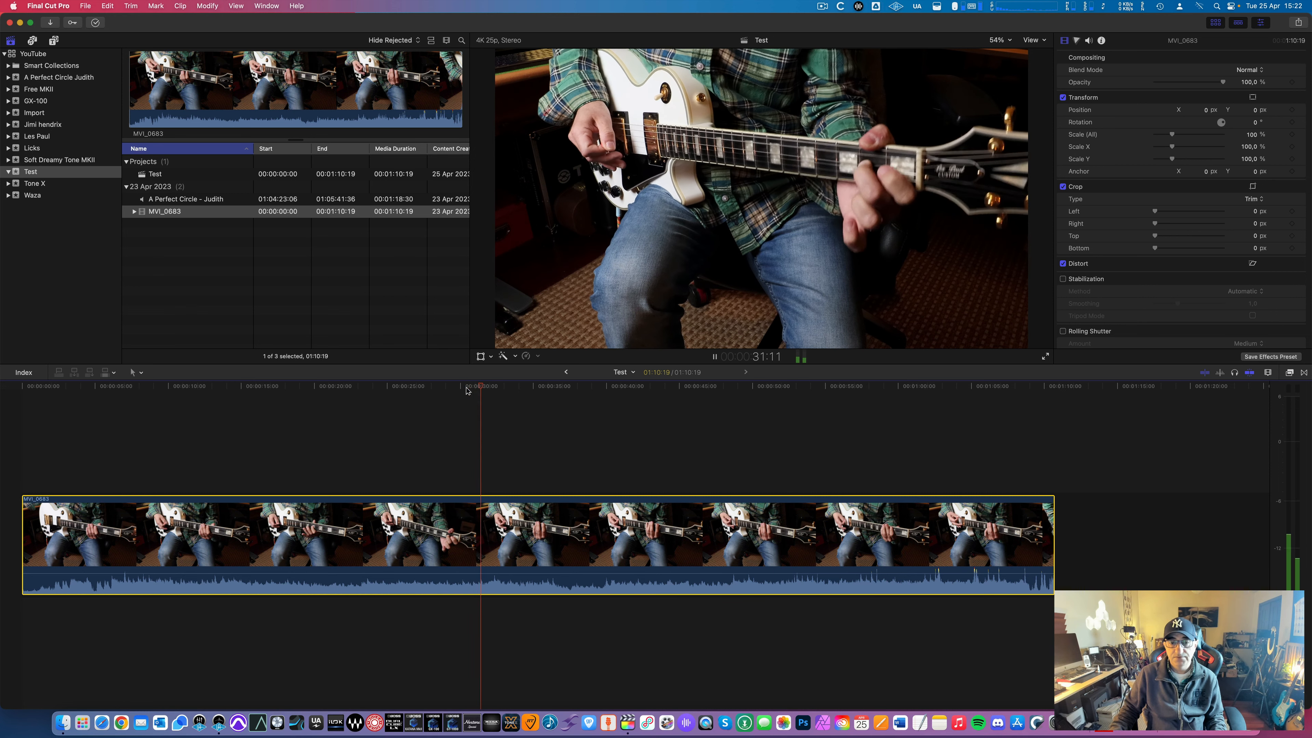
{"action": "key", "text": "space"}
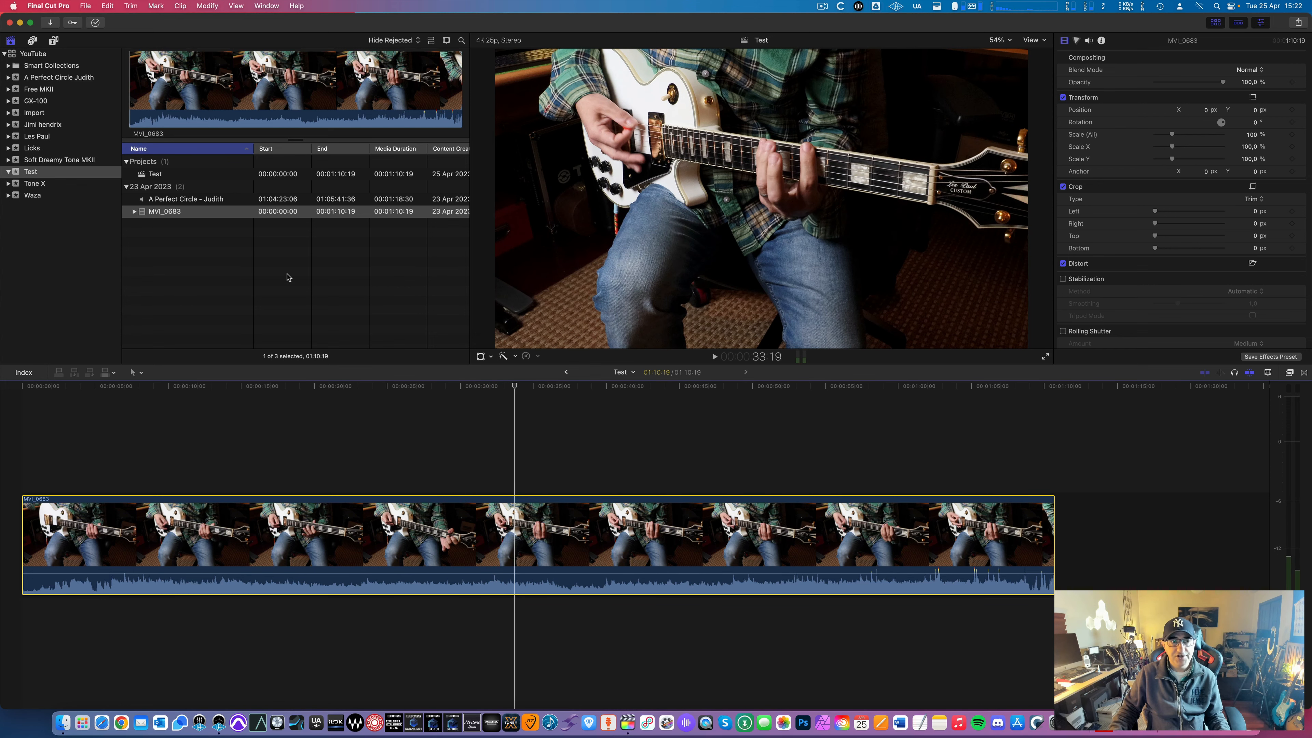
Synchronize the MVI_0683 video with the A Perfect Circle - Judith audio by sound, disabling the audio components on AV clips, in the Test event
{"action": "left_click", "coordinate": [194, 213]}
{"action": "left_click", "coordinate": [188, 201], "text": "shift"}
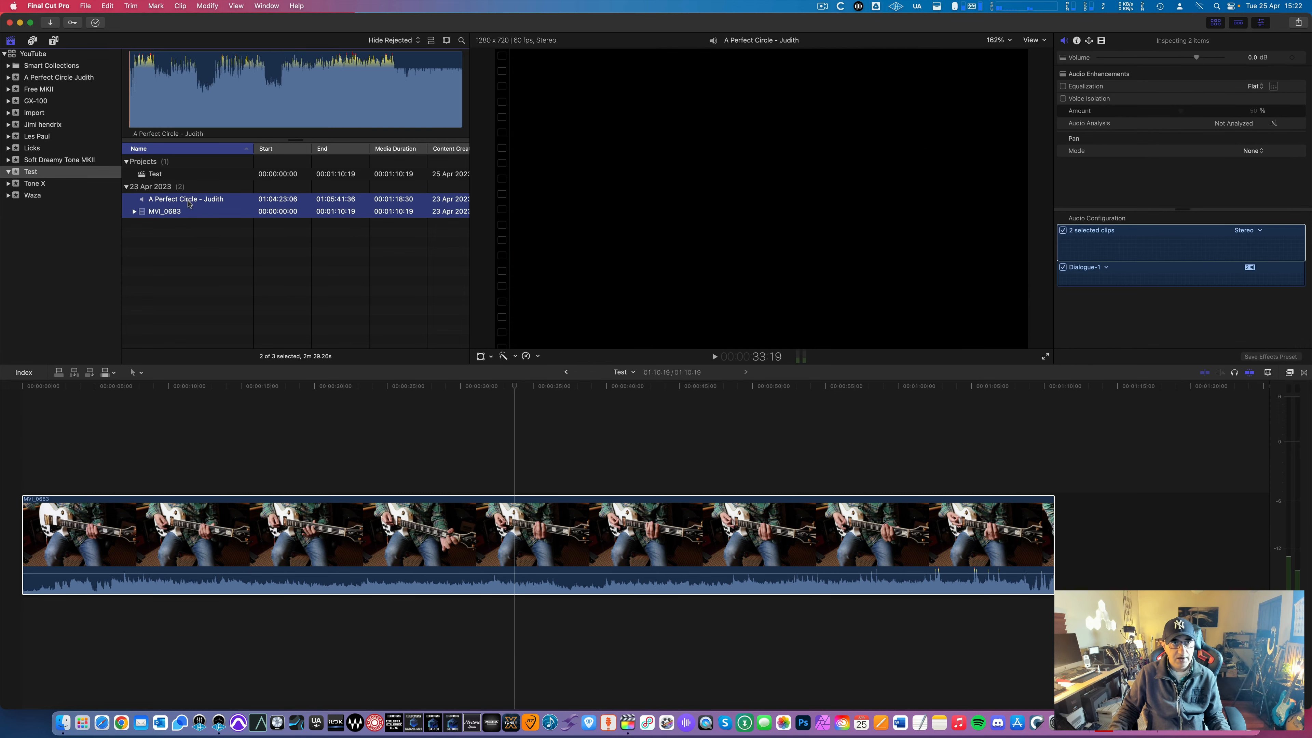
{"action": "left_click", "coordinate": [180, 6]}
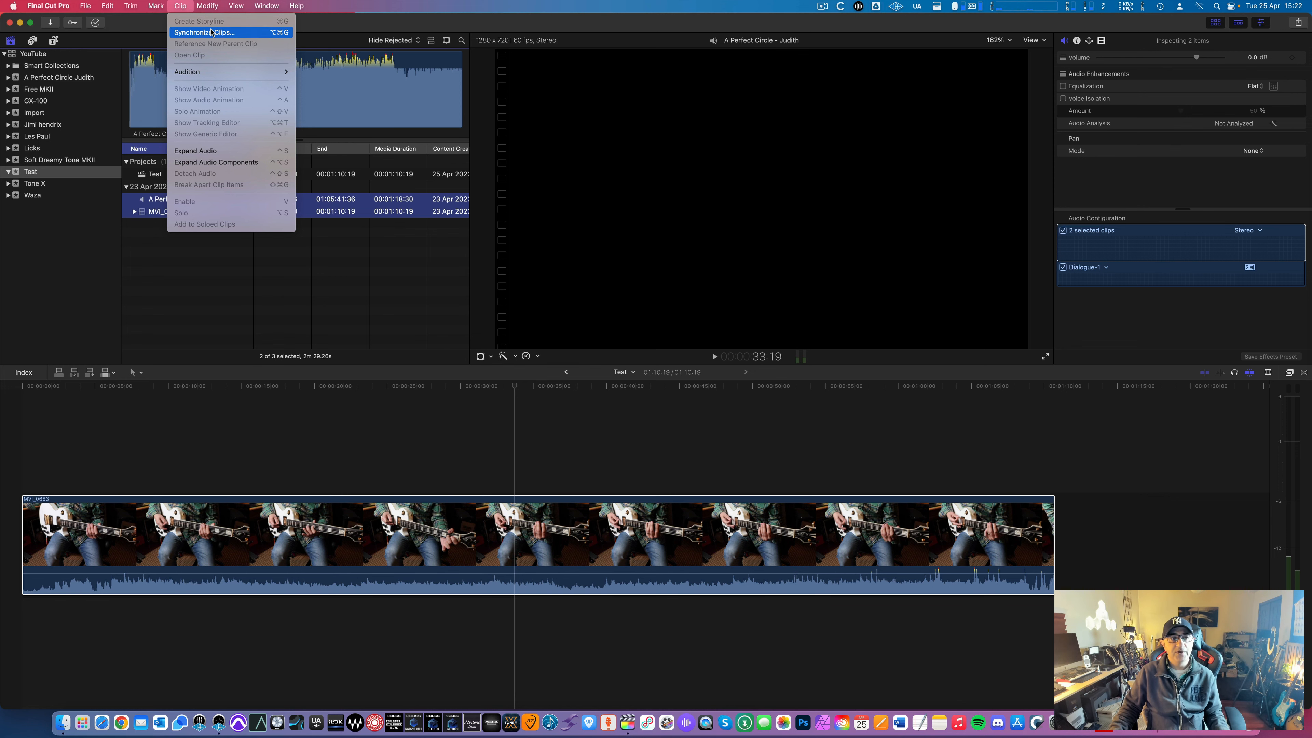
{"action": "left_click", "coordinate": [211, 32]}
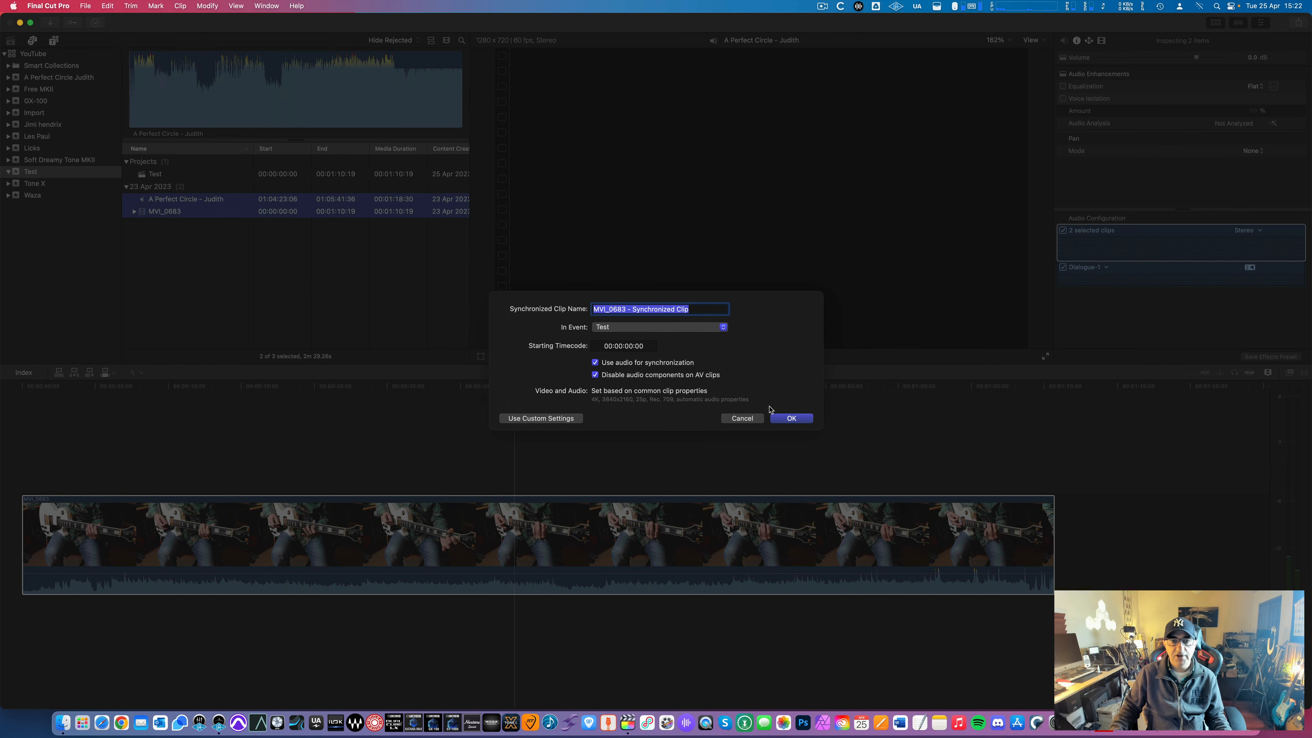
{"action": "left_click", "coordinate": [791, 418]}
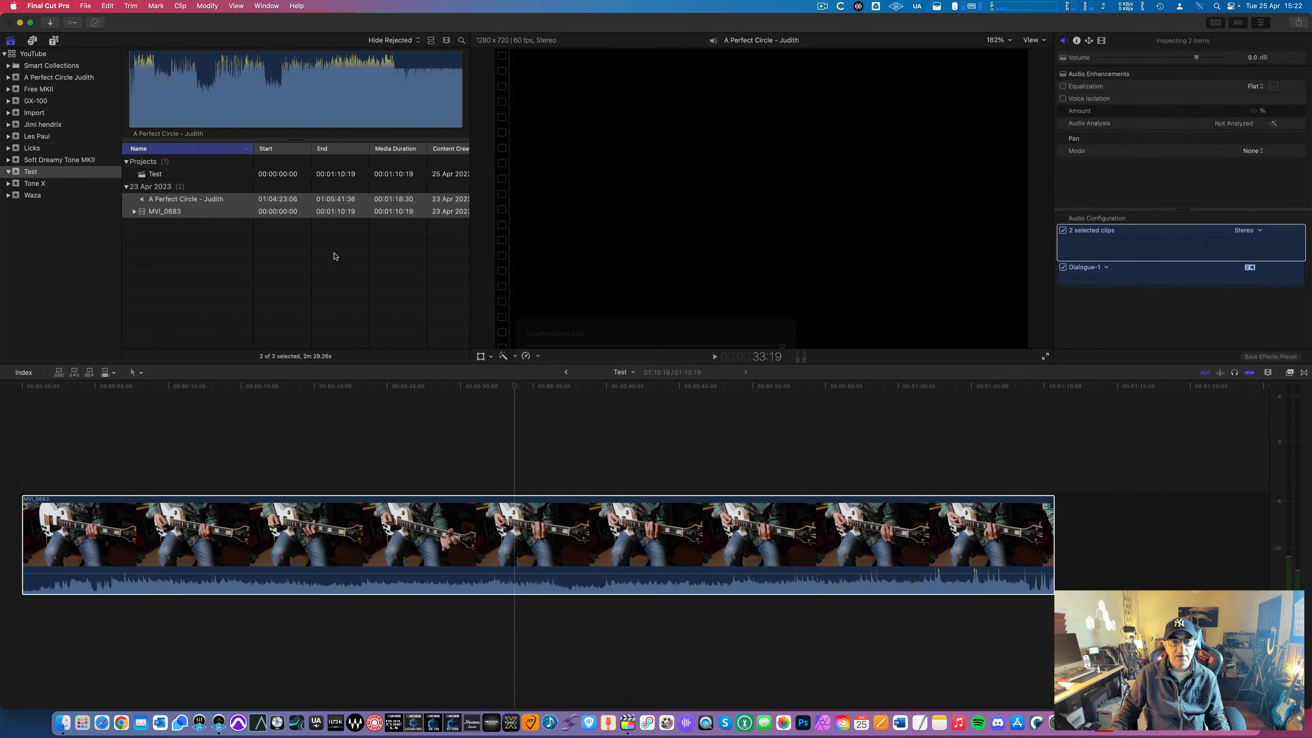
Append the synchronized MVI_0683 clip after the original in the timeline and play its beginning to check the sync
{"action": "left_click", "coordinate": [162, 200]}
{"action": "left_click_drag", "start_coordinate": [162, 200], "coordinate": [1064, 519]}
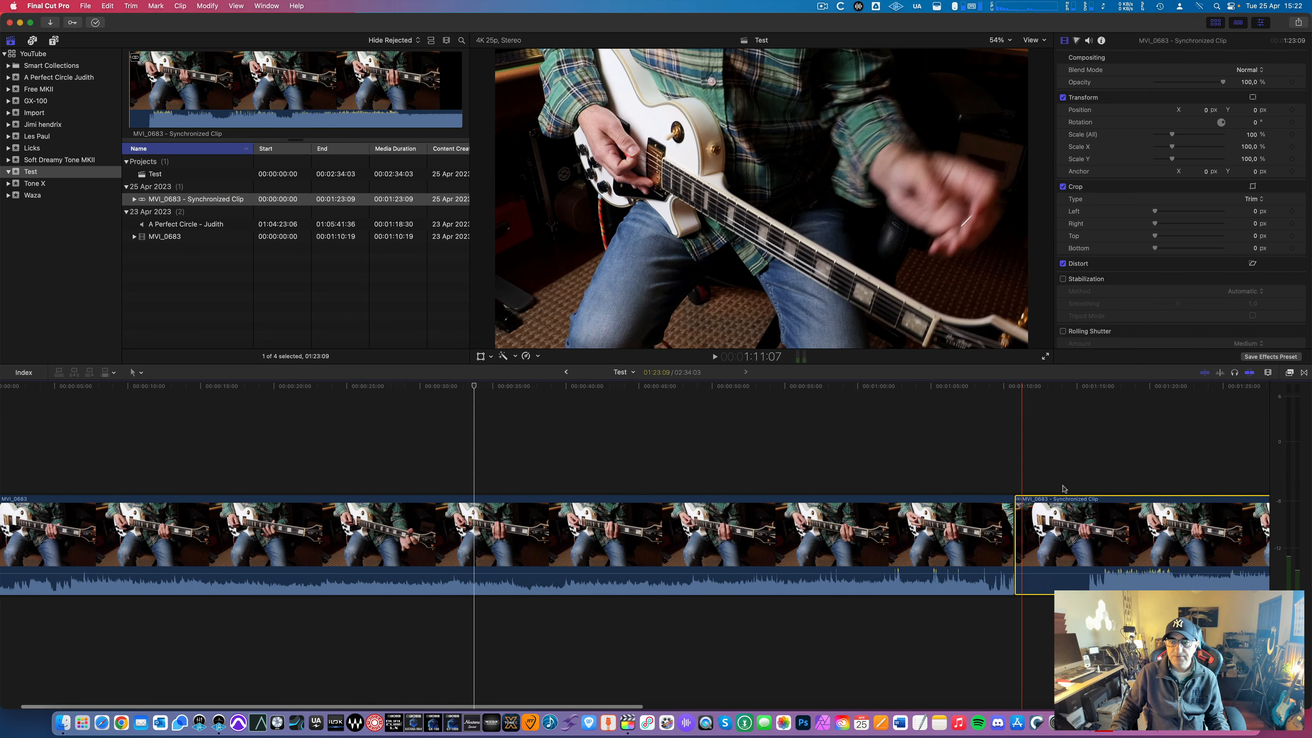
{"action": "scroll", "coordinate": [962, 446], "scroll_direction": "right", "scroll_amount": 5}
{"action": "key", "text": "space"}
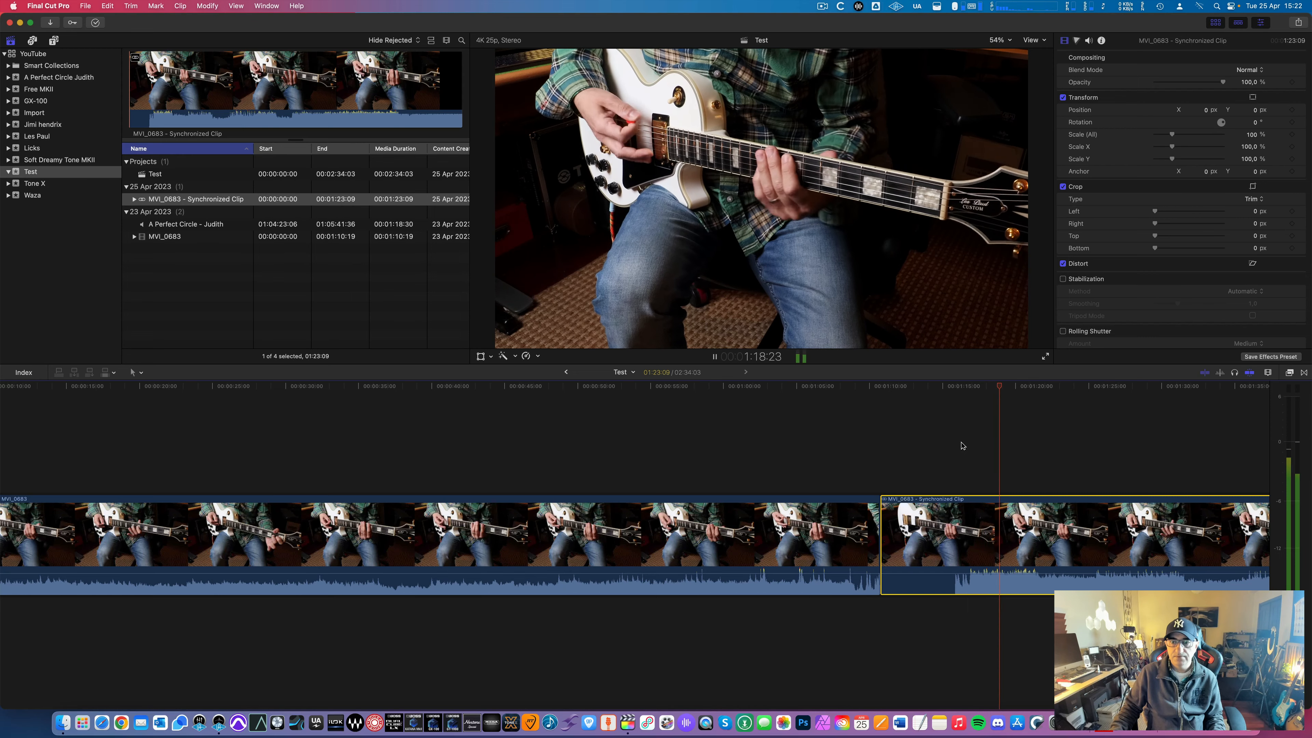
{"action": "scroll", "coordinate": [962, 445], "scroll_direction": "right", "scroll_amount": 5}
{"action": "scroll", "coordinate": [962, 445], "scroll_direction": "right", "scroll_amount": 1}
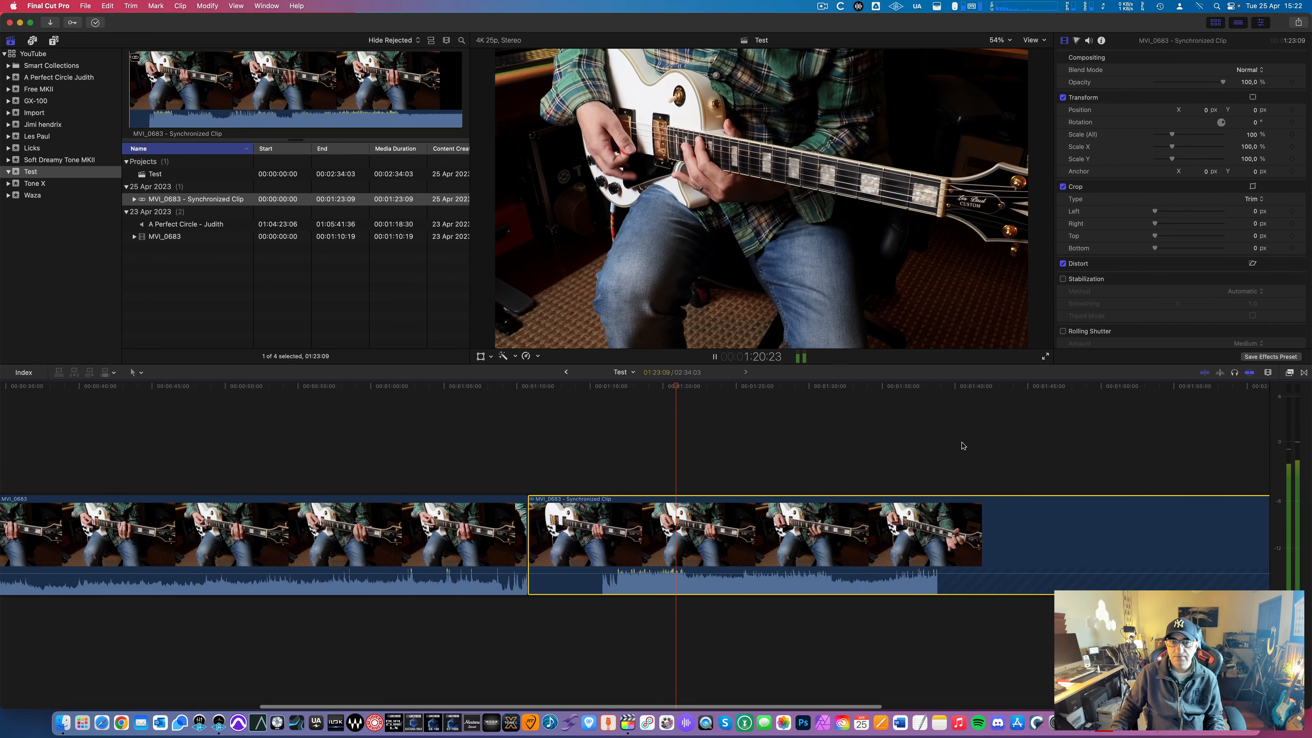
{"action": "key", "text": "space"}
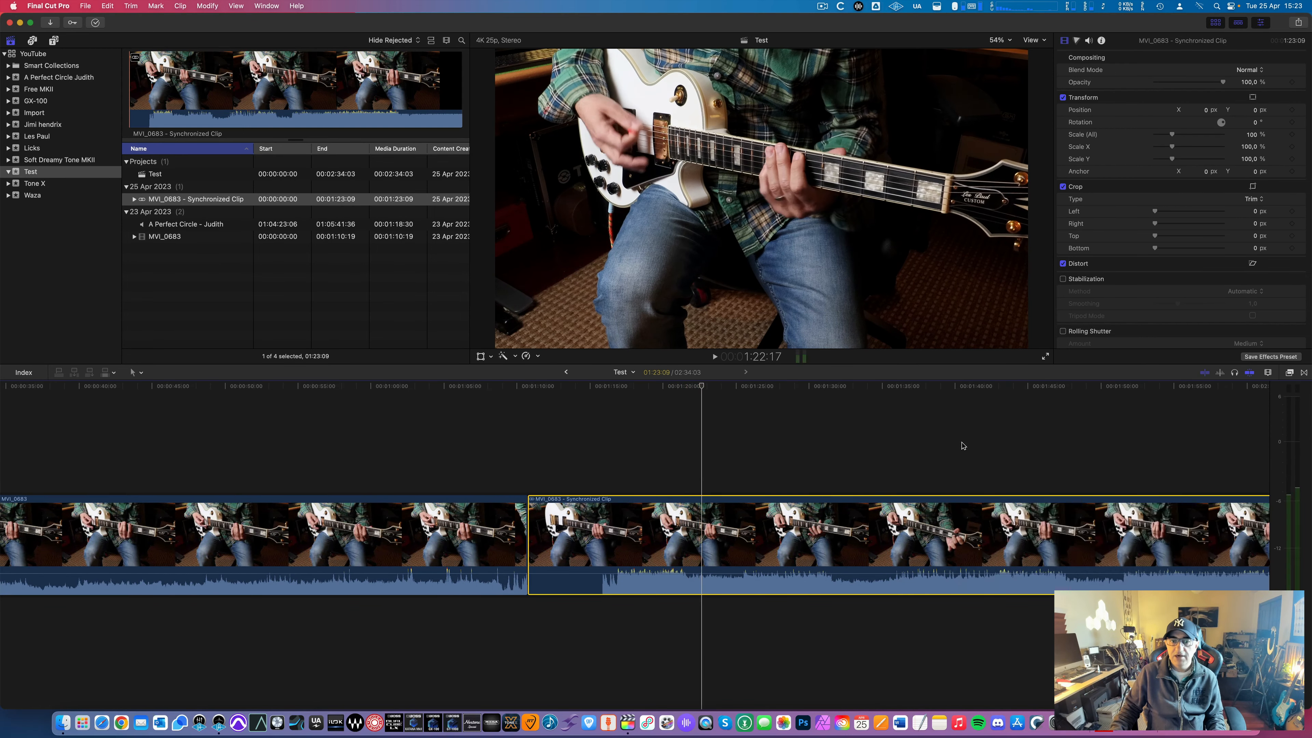
{"action": "scroll", "coordinate": [962, 445], "scroll_direction": "right", "scroll_amount": 1}
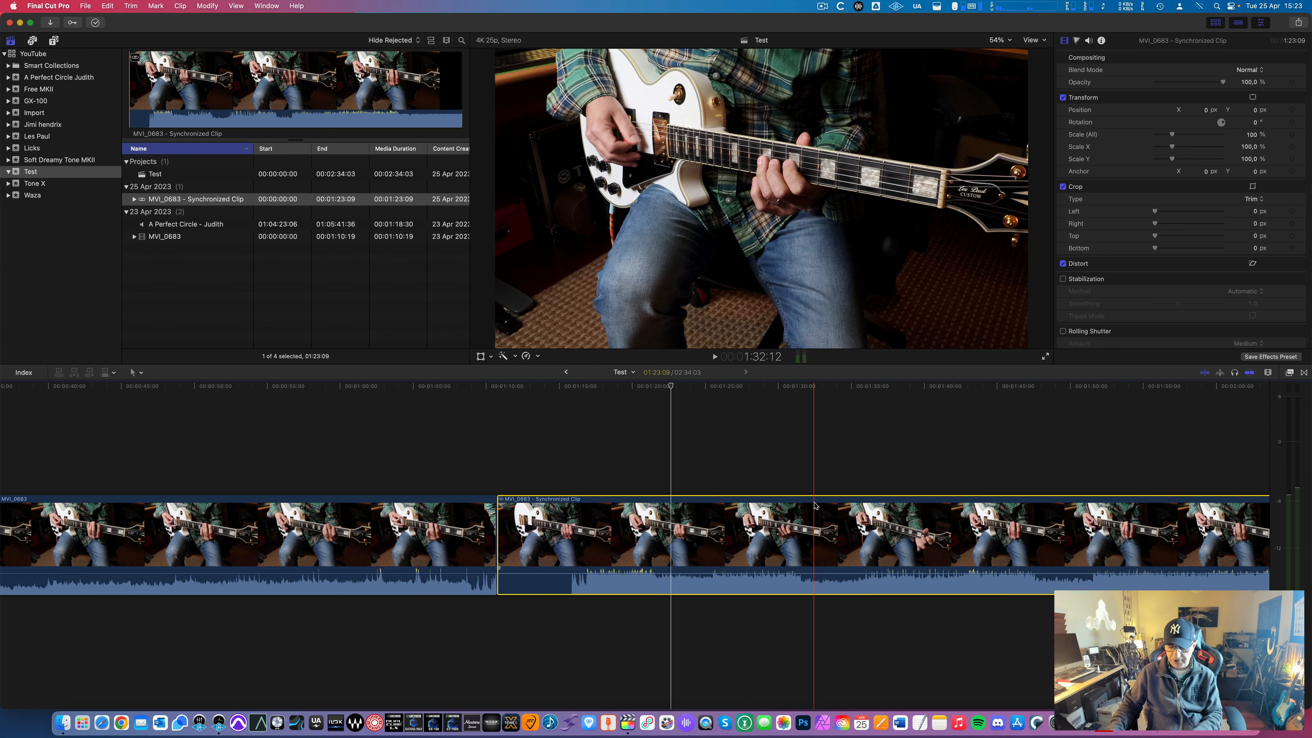
Delete the synchronized clip from the end of the Test timeline
{"action": "key", "text": "Delete"}
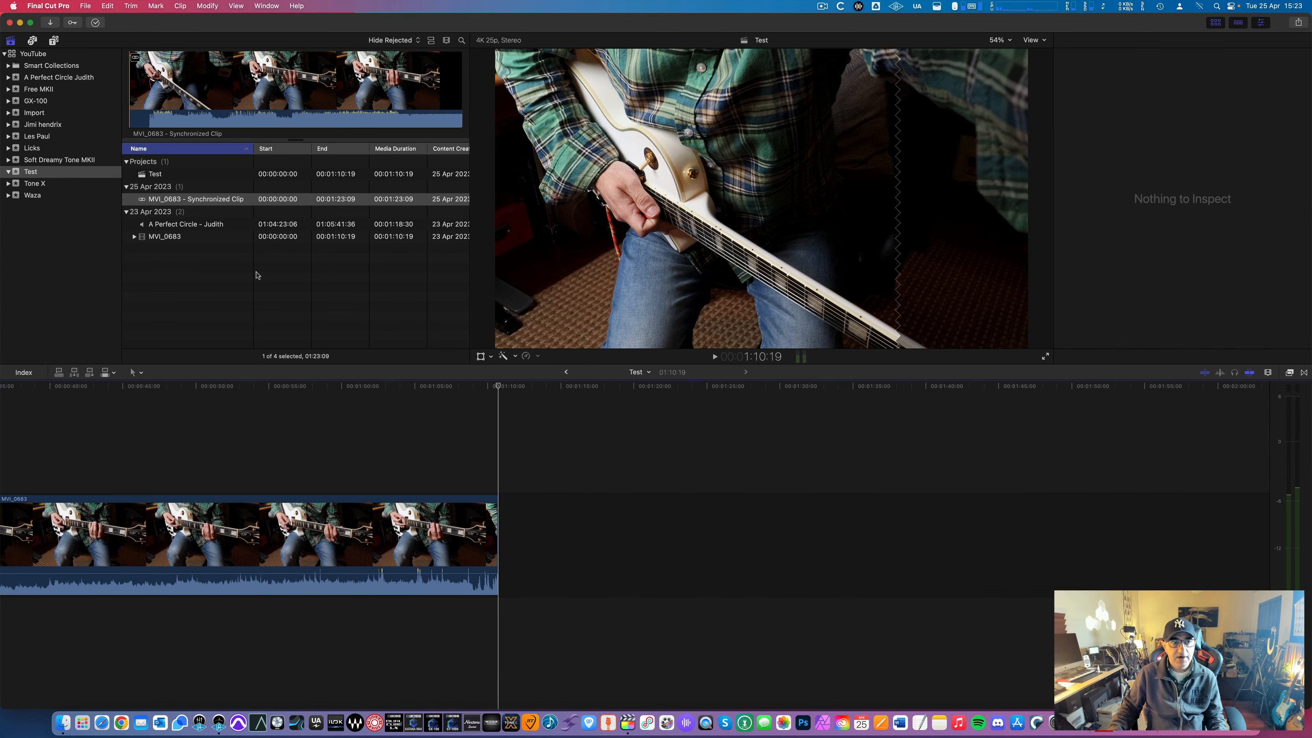
{"action": "key", "text": "shift+z"}
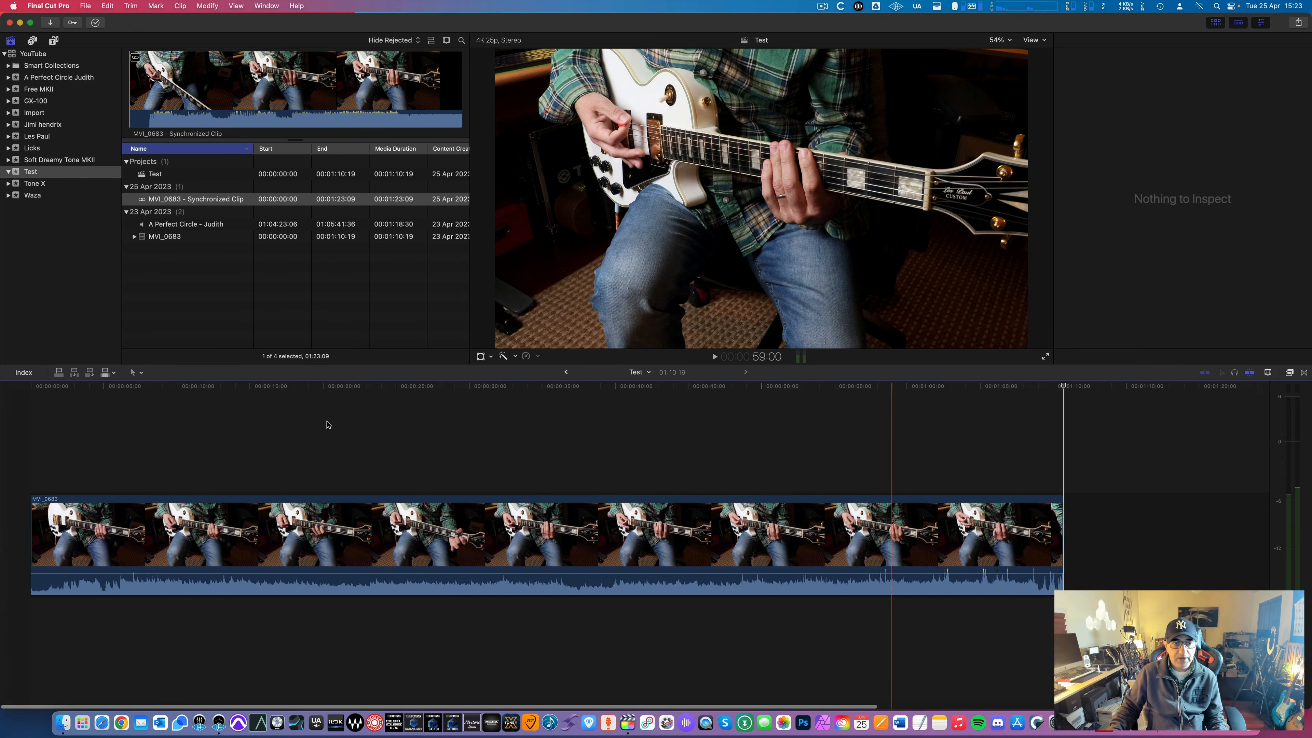
Connect the A Perfect Circle - Judith audio beneath the MVI_0683 clip near the start of the Test timeline
{"action": "left_click", "coordinate": [155, 227]}
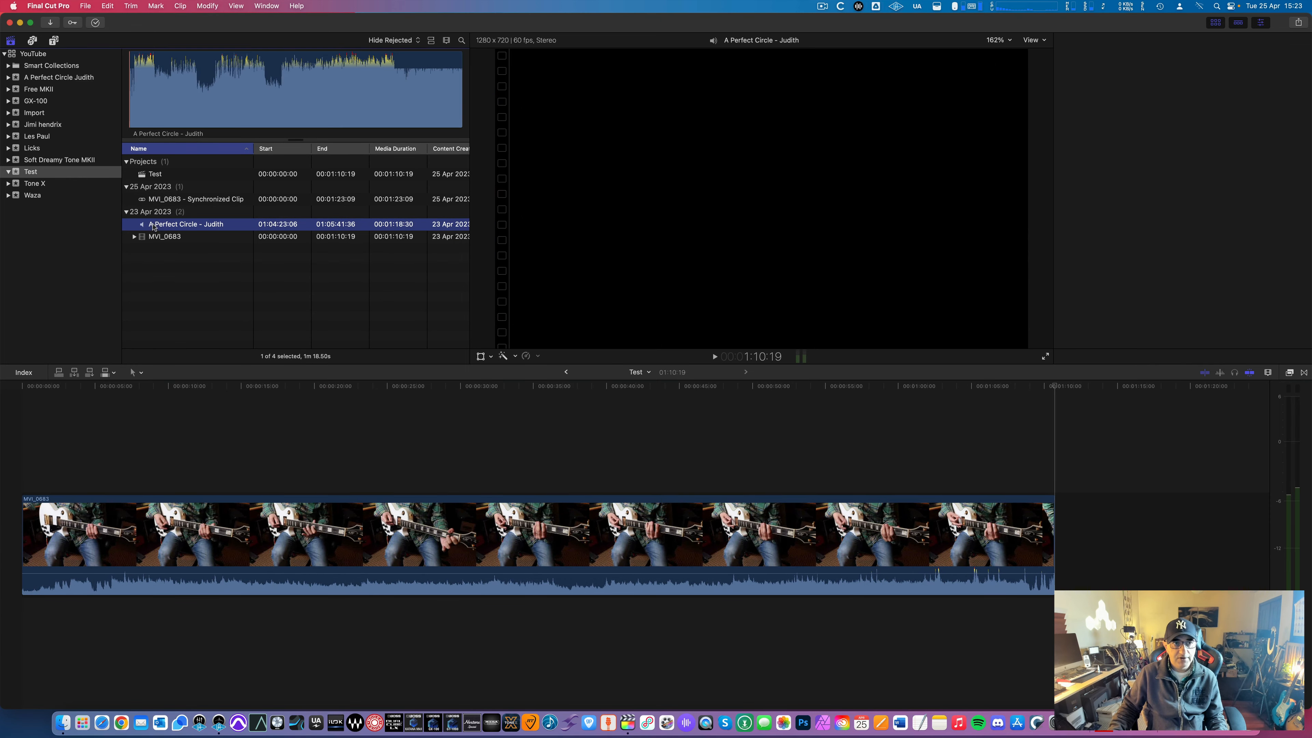
{"action": "left_click_drag", "start_coordinate": [154, 227], "coordinate": [69, 620]}
{"action": "left_click", "coordinate": [131, 624]}
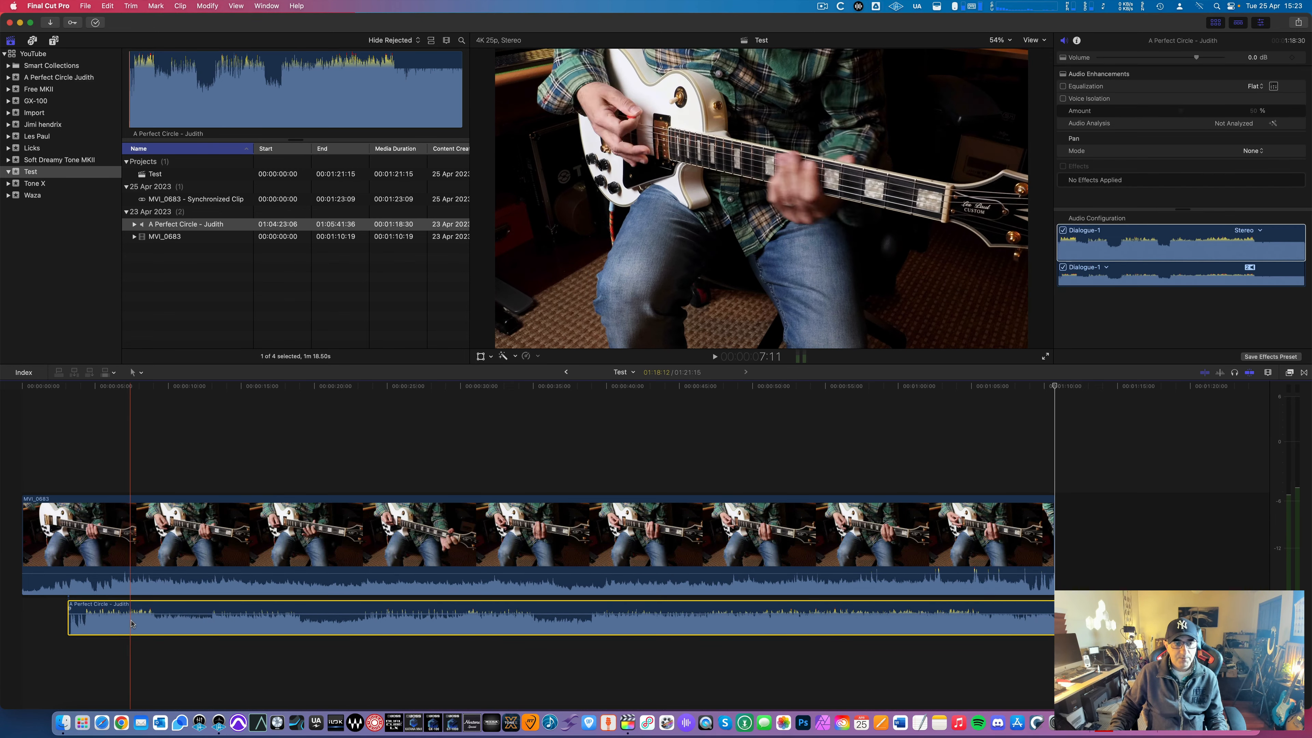
Play the timeline from about 2 seconds to locate the first guitar note in the MVI_0683 camera audio
{"action": "key", "text": "super+equal"}
{"action": "key", "text": "super+equal"}
{"action": "key", "text": "super+equal"}
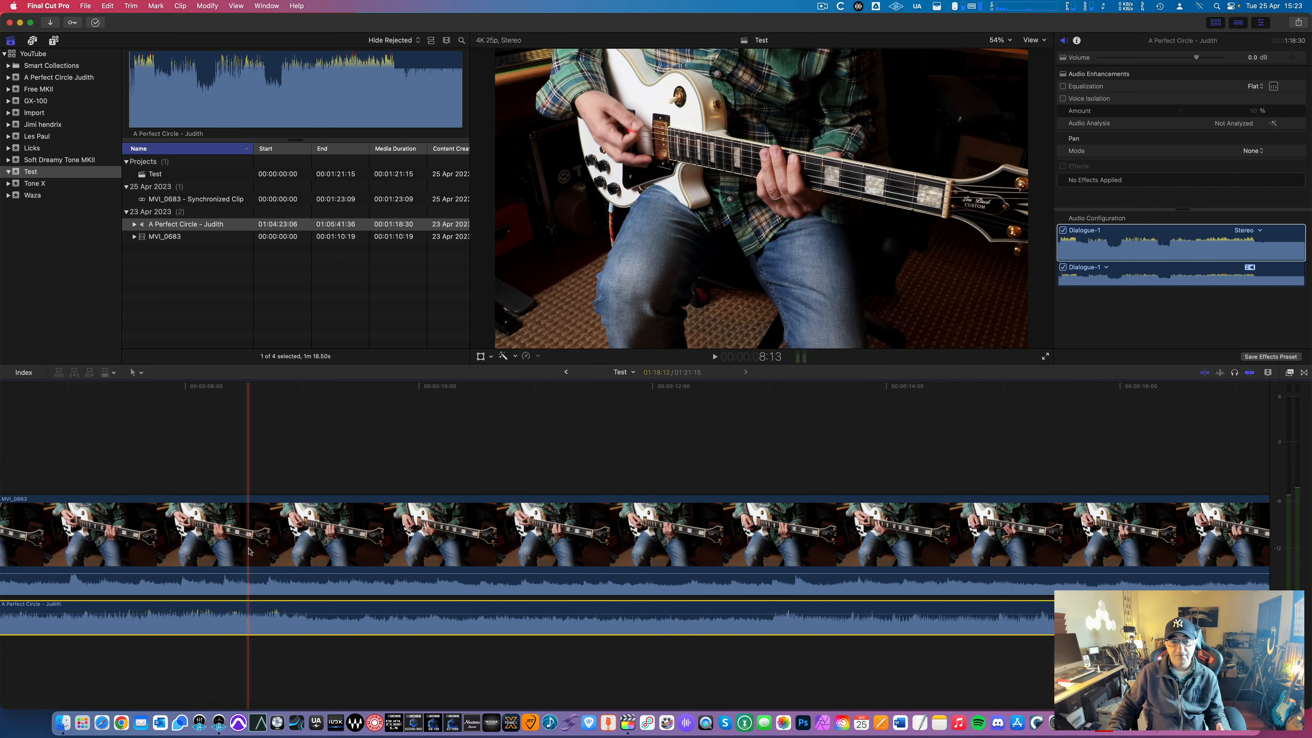
{"action": "scroll", "coordinate": [249, 551], "scroll_direction": "left", "scroll_amount": 15}
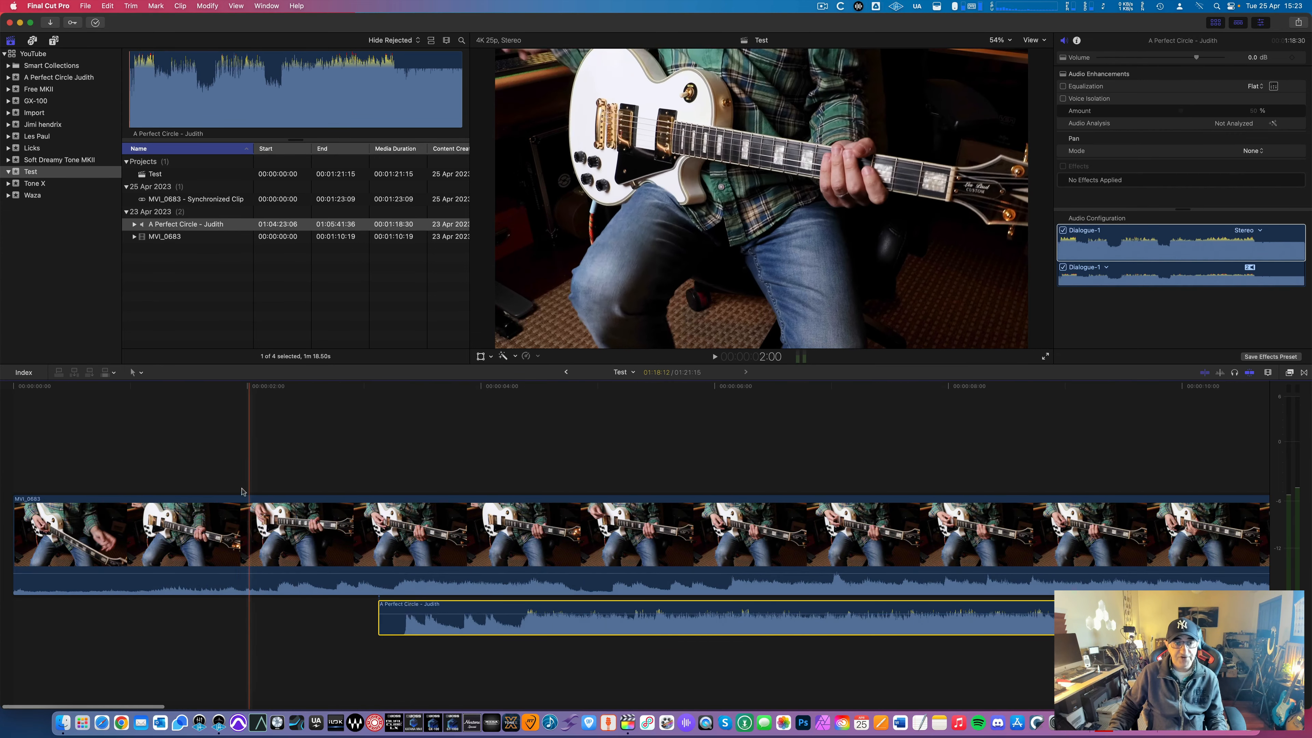
{"action": "key", "text": "space"}
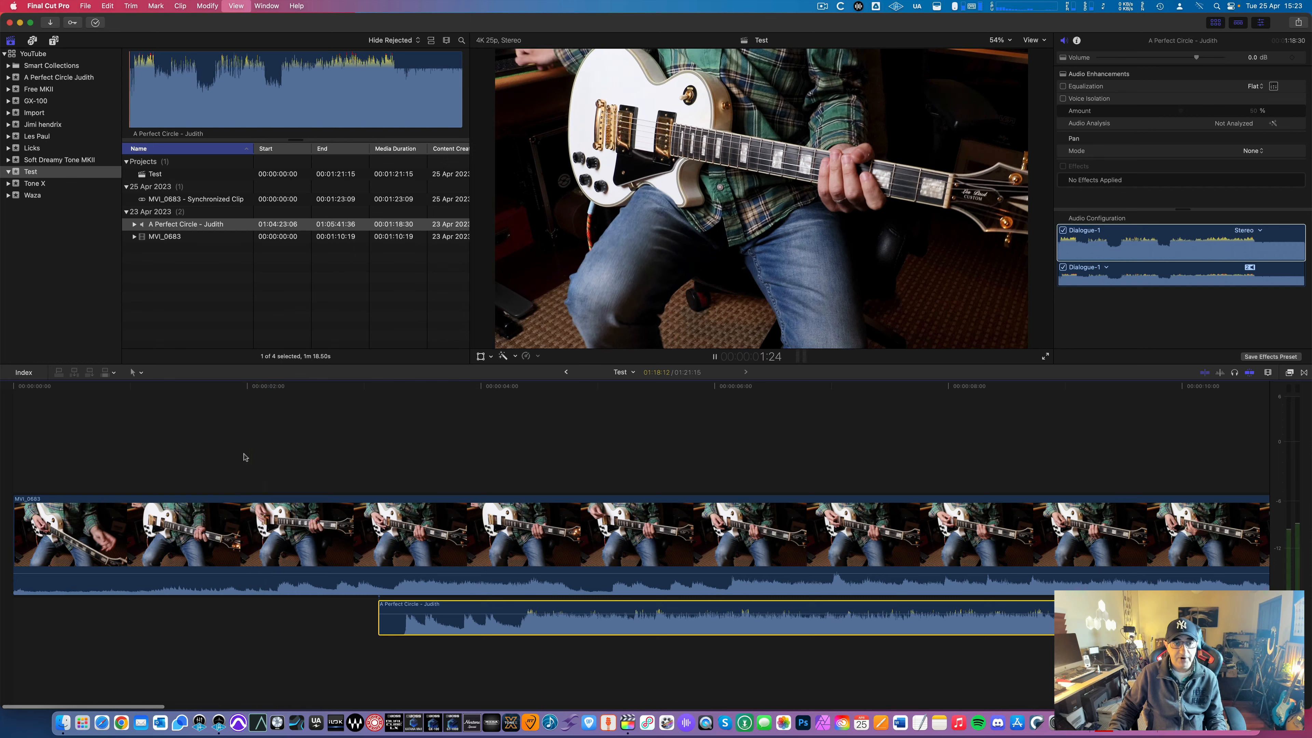
{"action": "key", "text": "space"}
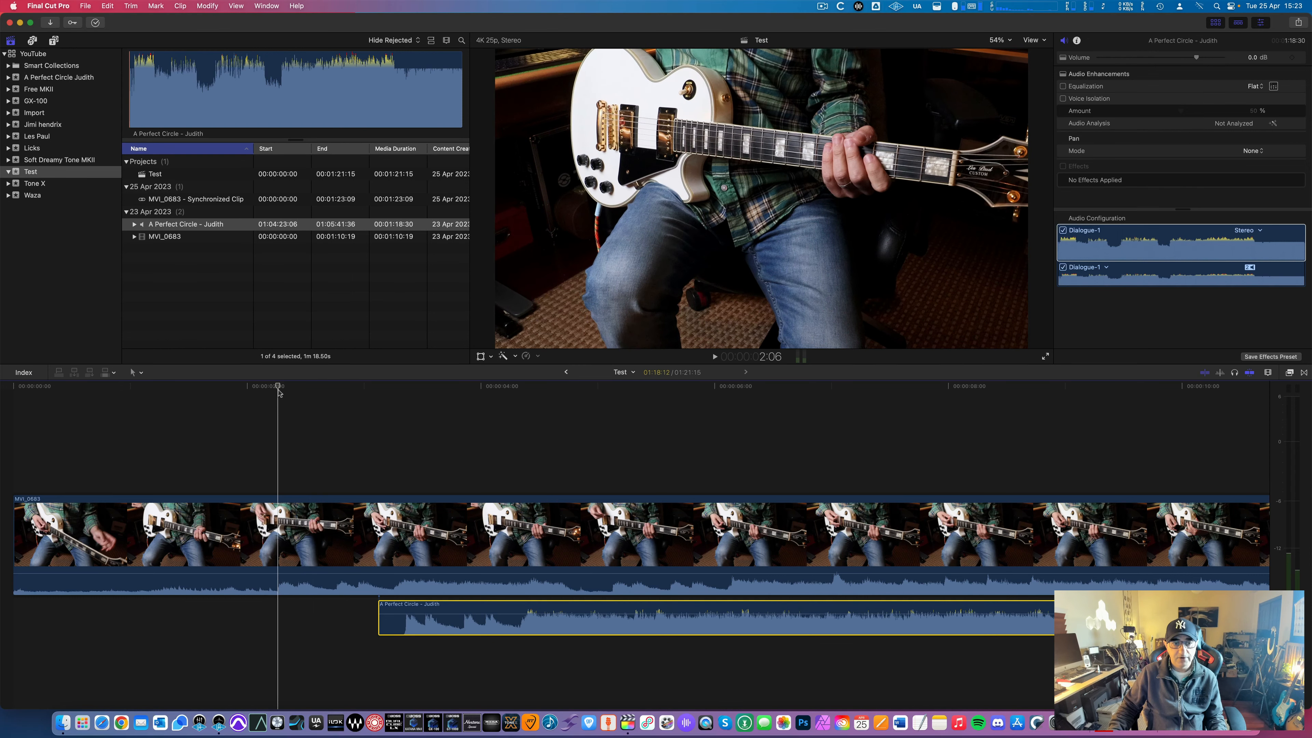
Disable MVI_0683 temporarily, play the start of the Judith audio on its own, and enable the video clip again
{"action": "left_click", "coordinate": [313, 515]}
{"action": "key", "text": "v"}
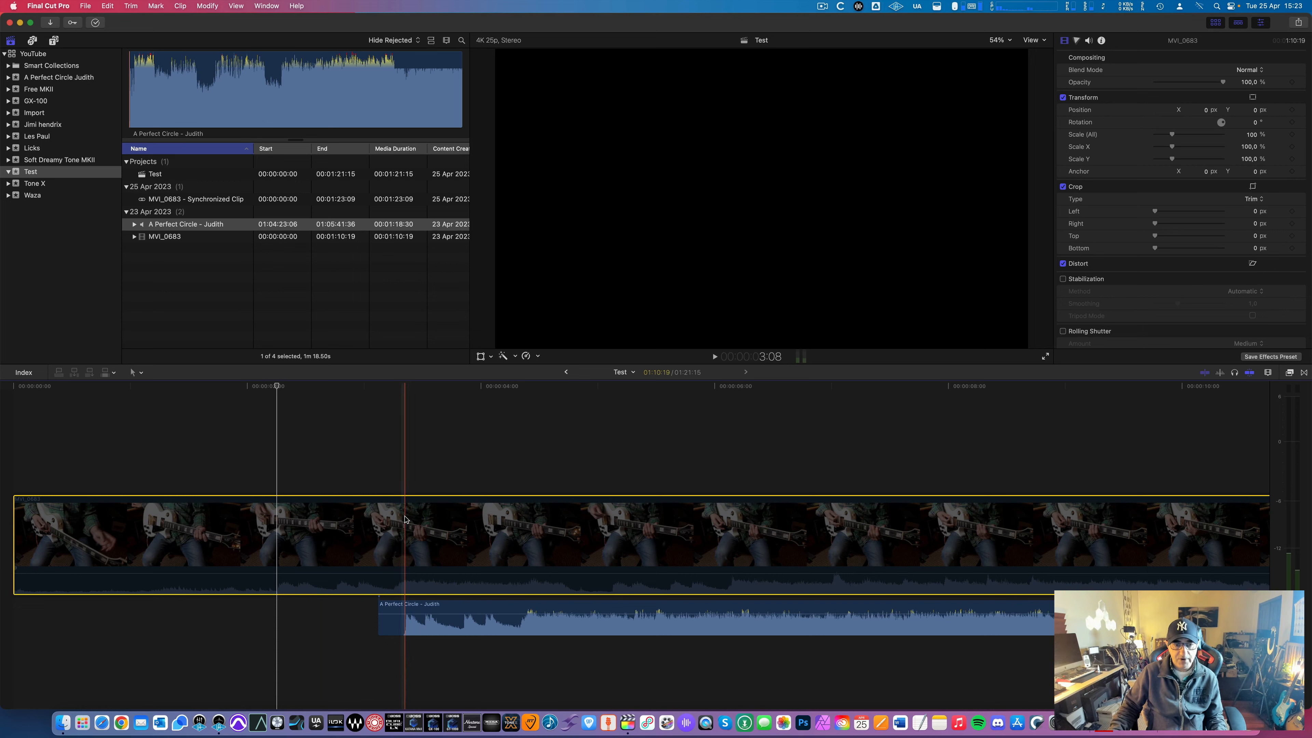
{"action": "left_click", "coordinate": [406, 633]}
{"action": "key", "text": "space"}
{"action": "key", "text": "space"}
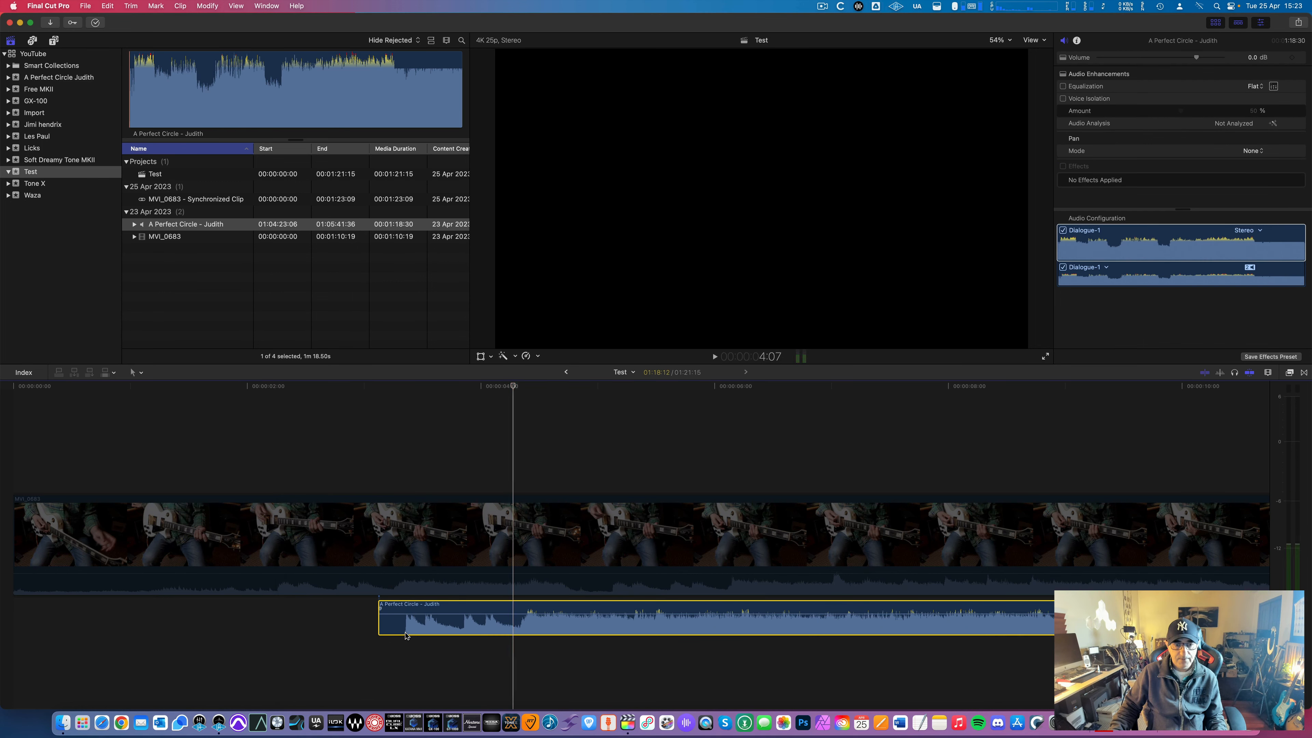
{"action": "left_click", "coordinate": [406, 561]}
{"action": "key", "text": "v"}
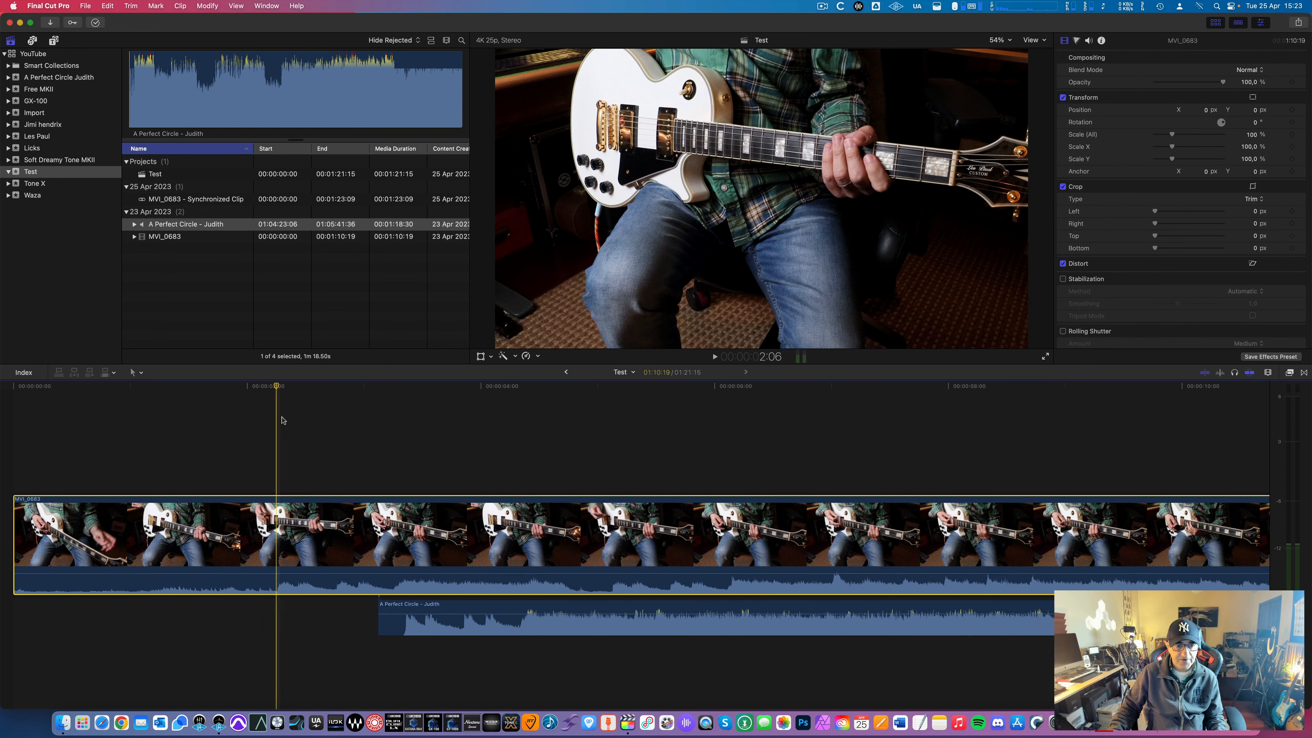
Move the Judith audio earlier so its first note lines up with the playhead at 2:06
{"action": "left_click_drag", "start_coordinate": [443, 625], "coordinate": [316, 629]}
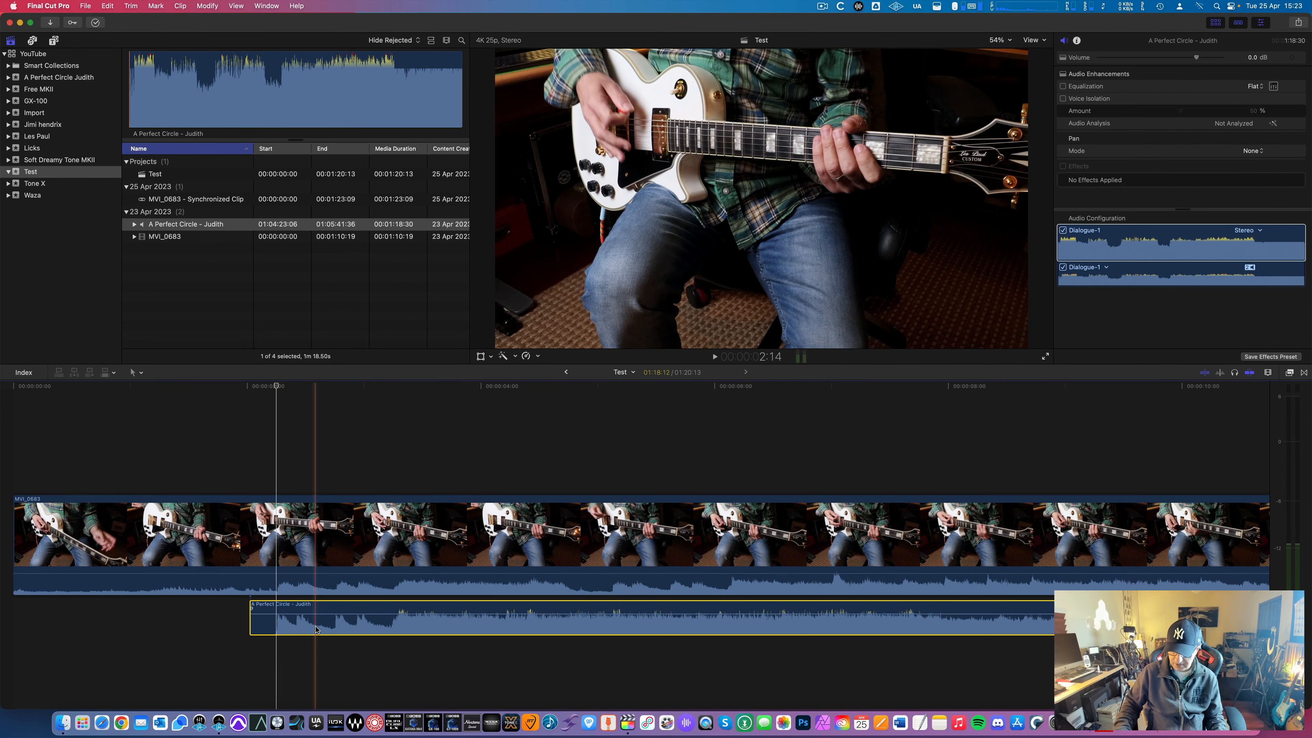
{"action": "key", "text": "super+equal"}
{"action": "key", "text": "super+equal"}
{"action": "key", "text": "super+equal"}
{"action": "scroll", "coordinate": [318, 630], "scroll_direction": "left", "scroll_amount": 5}
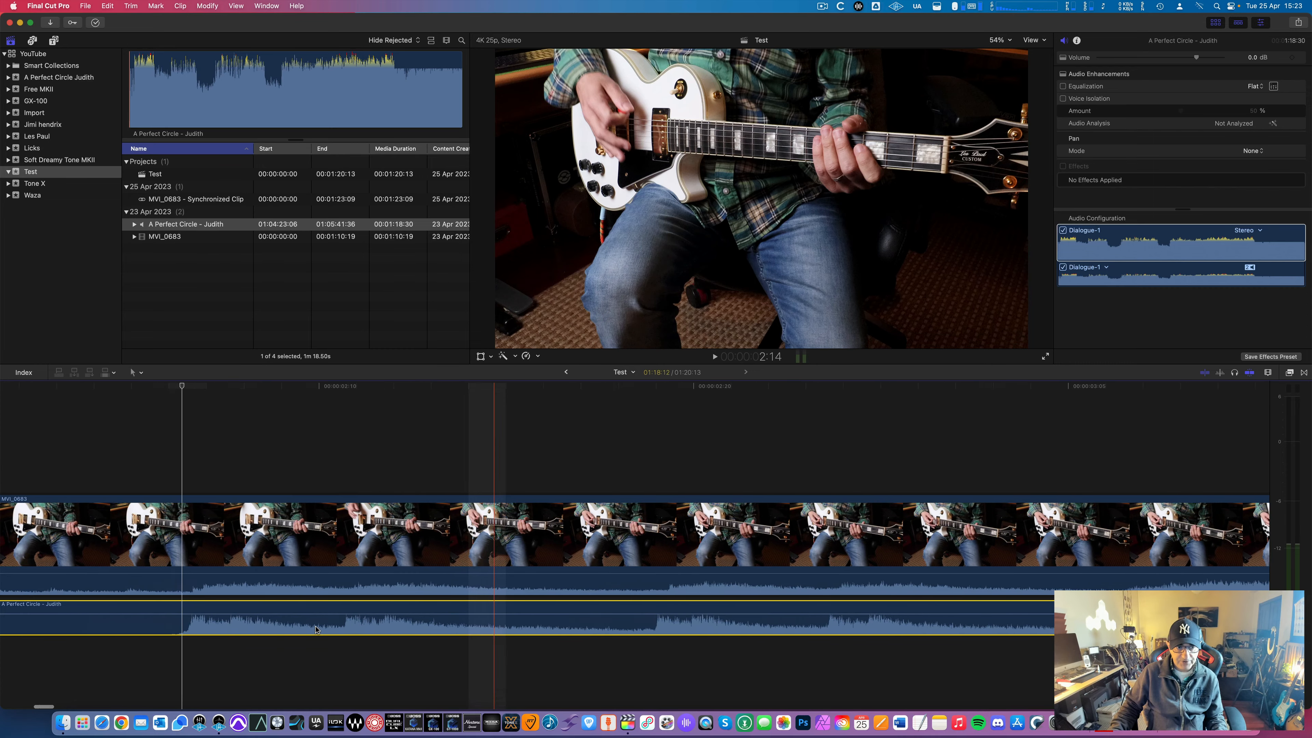
Compare the camera and Judith audio waveforms along the first seconds of the timeline for matching peaks
{"action": "key", "text": "space"}
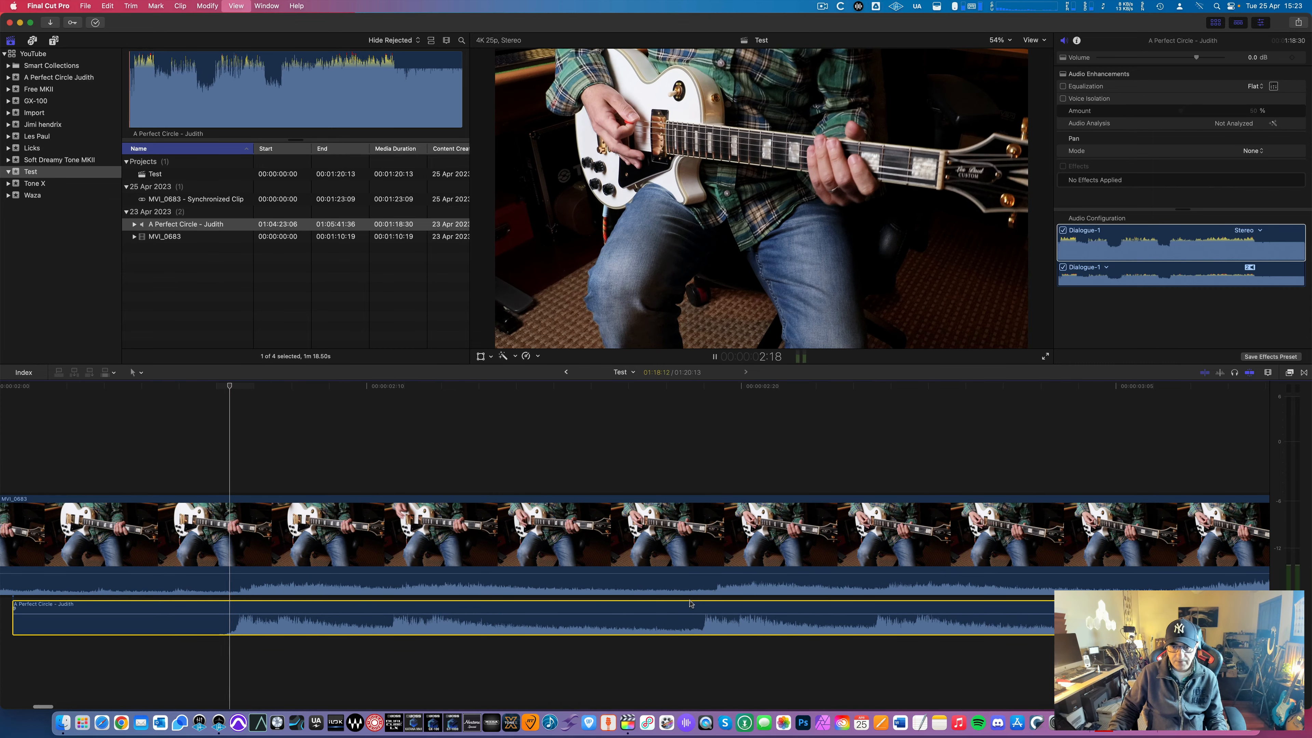
{"action": "scroll", "coordinate": [713, 599], "scroll_direction": "right", "scroll_amount": 5}
{"action": "scroll", "coordinate": [733, 596], "scroll_direction": "right", "scroll_amount": 10}
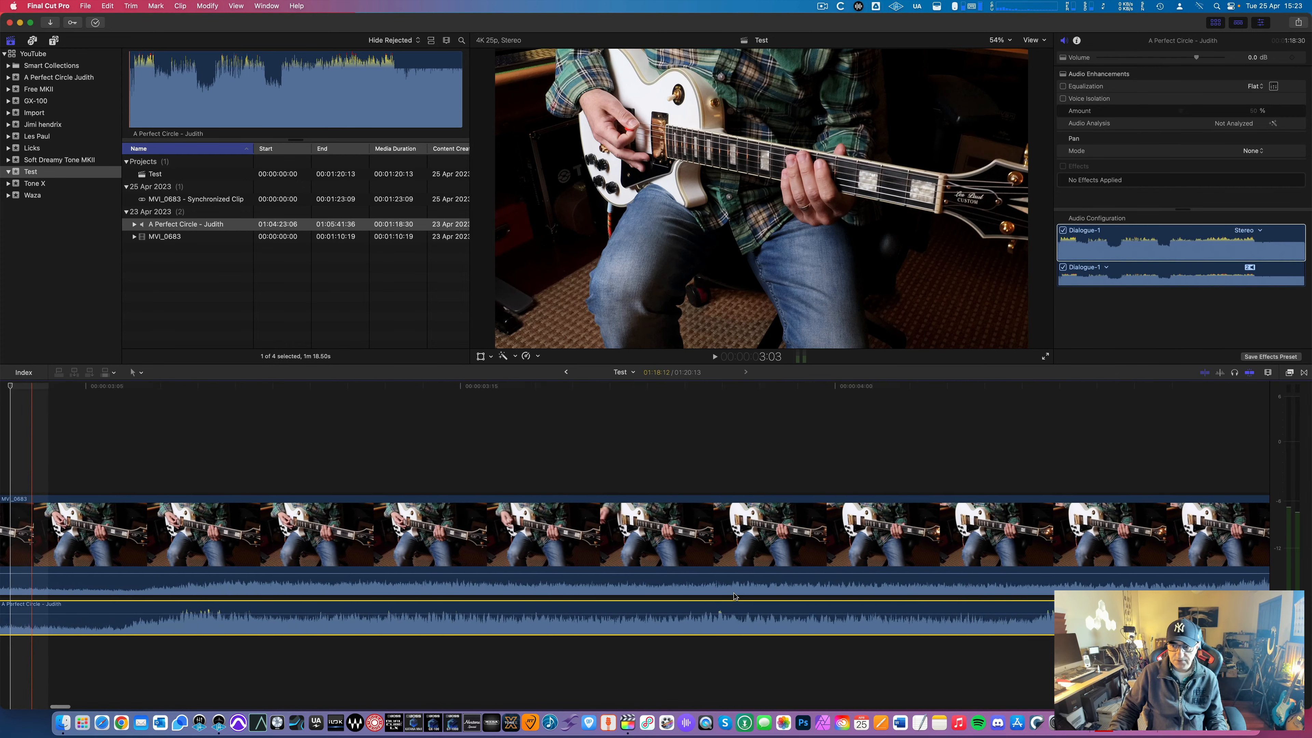
{"action": "scroll", "coordinate": [736, 596], "scroll_direction": "right", "scroll_amount": 6}
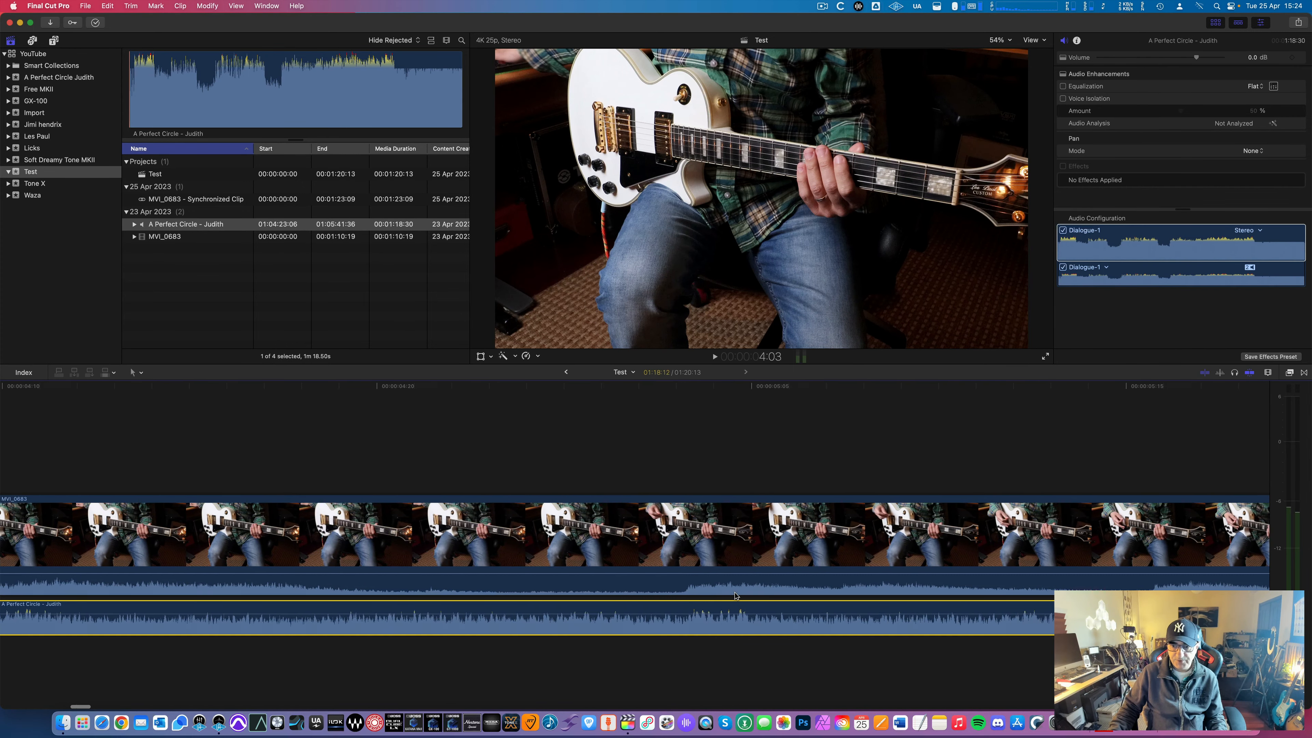
{"action": "key", "text": "super+minus"}
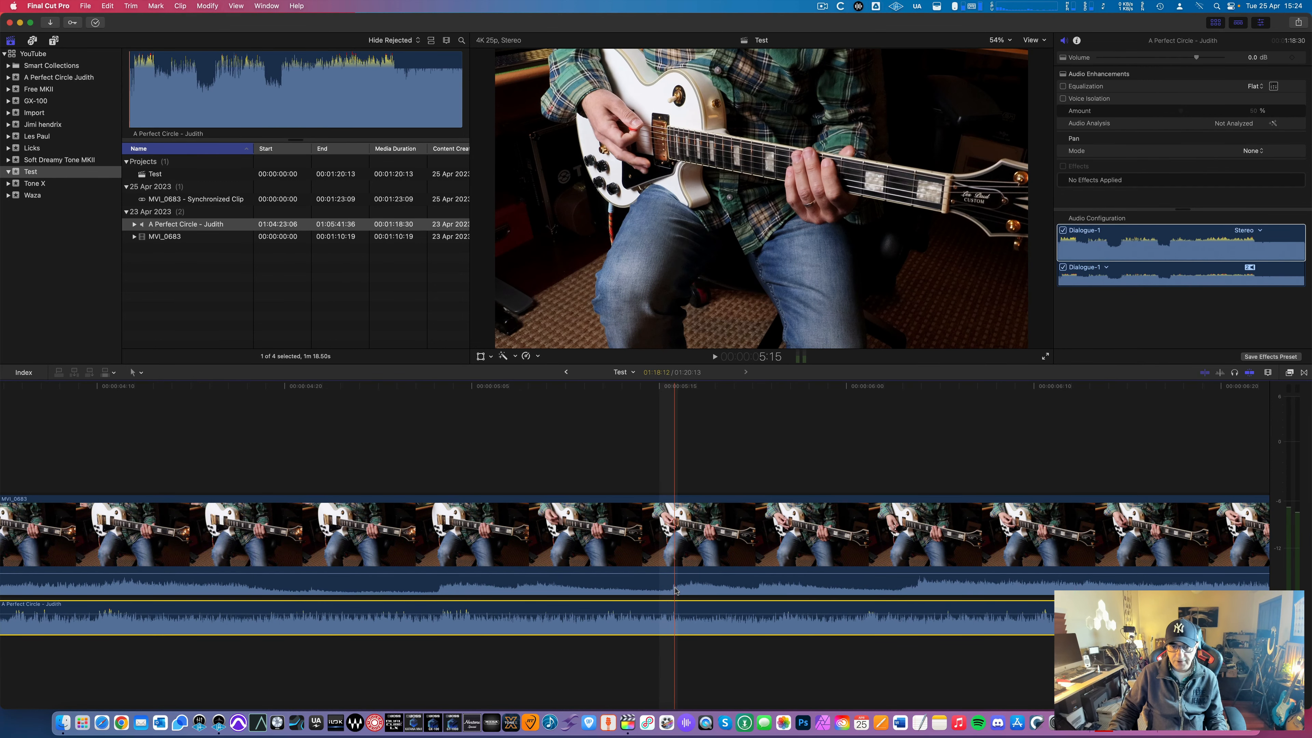
{"action": "scroll", "coordinate": [675, 591], "scroll_direction": "right", "scroll_amount": 10}
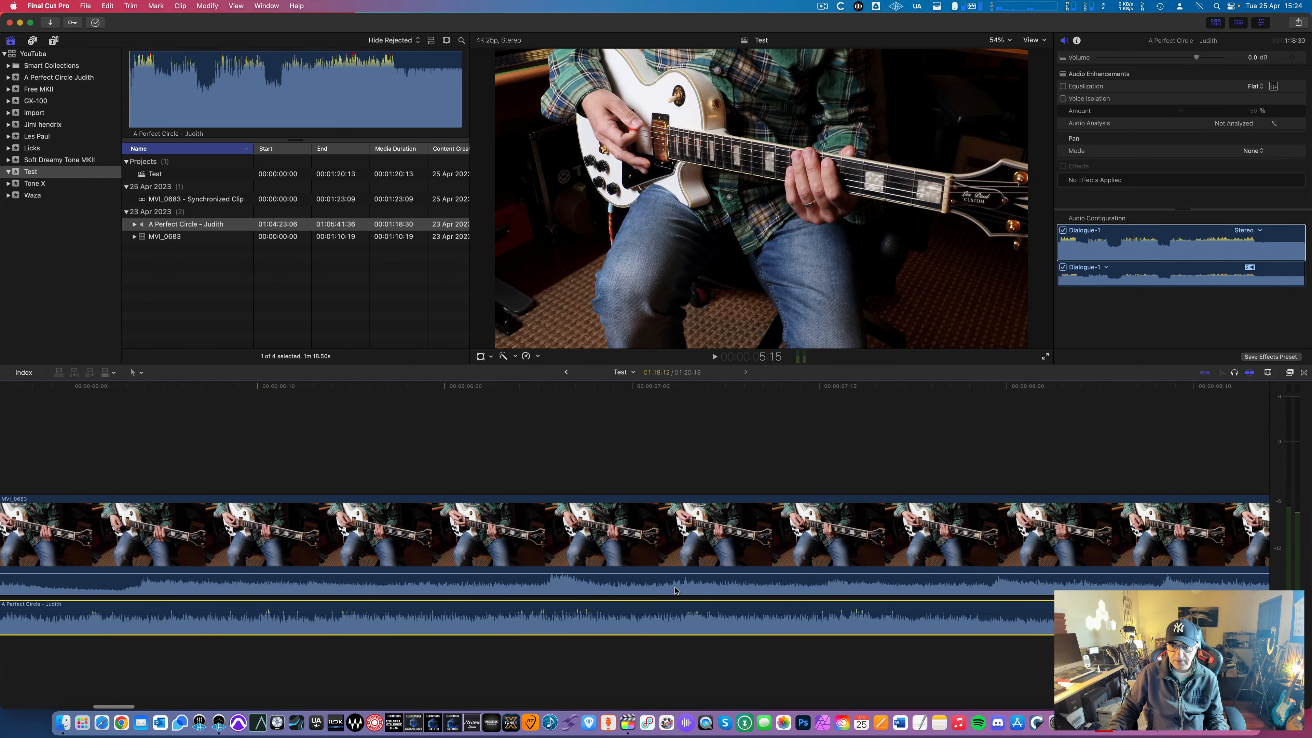
{"action": "key", "text": "super+minus"}
{"action": "key", "text": "super+minus"}
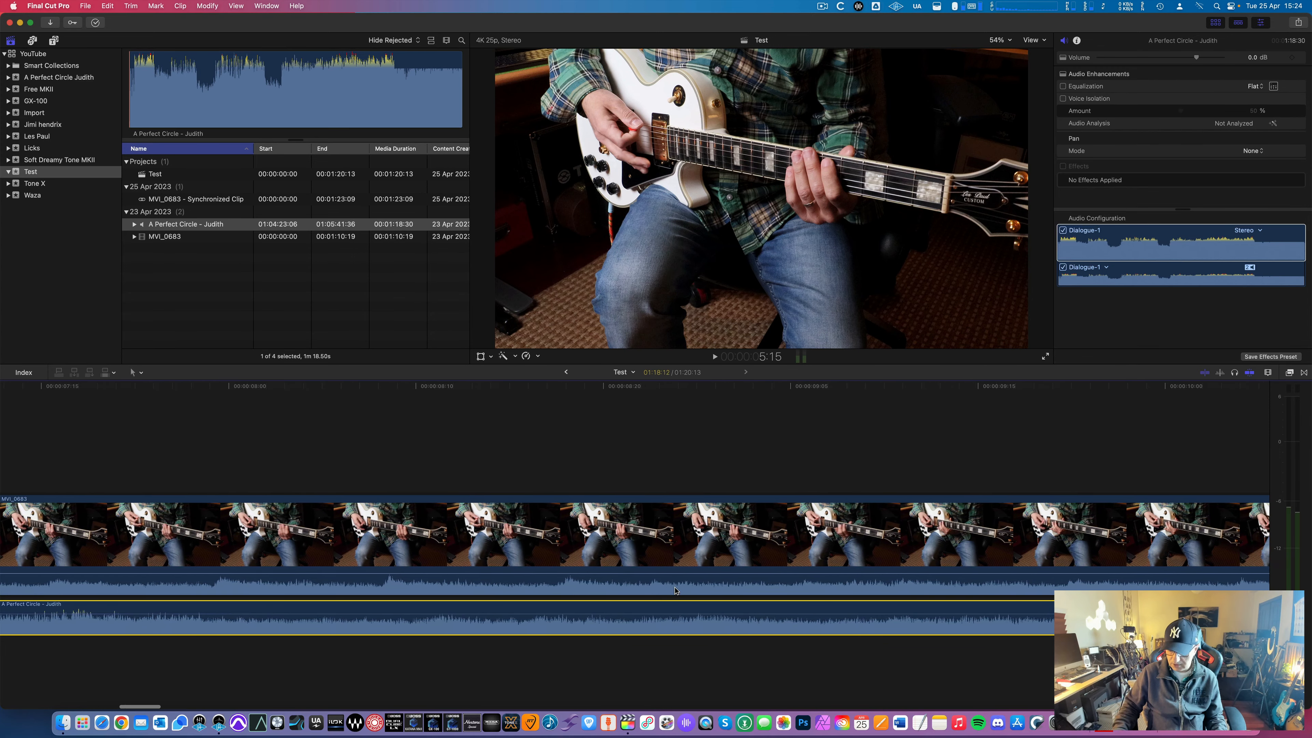
{"action": "scroll", "coordinate": [676, 591], "scroll_direction": "right", "scroll_amount": 5}
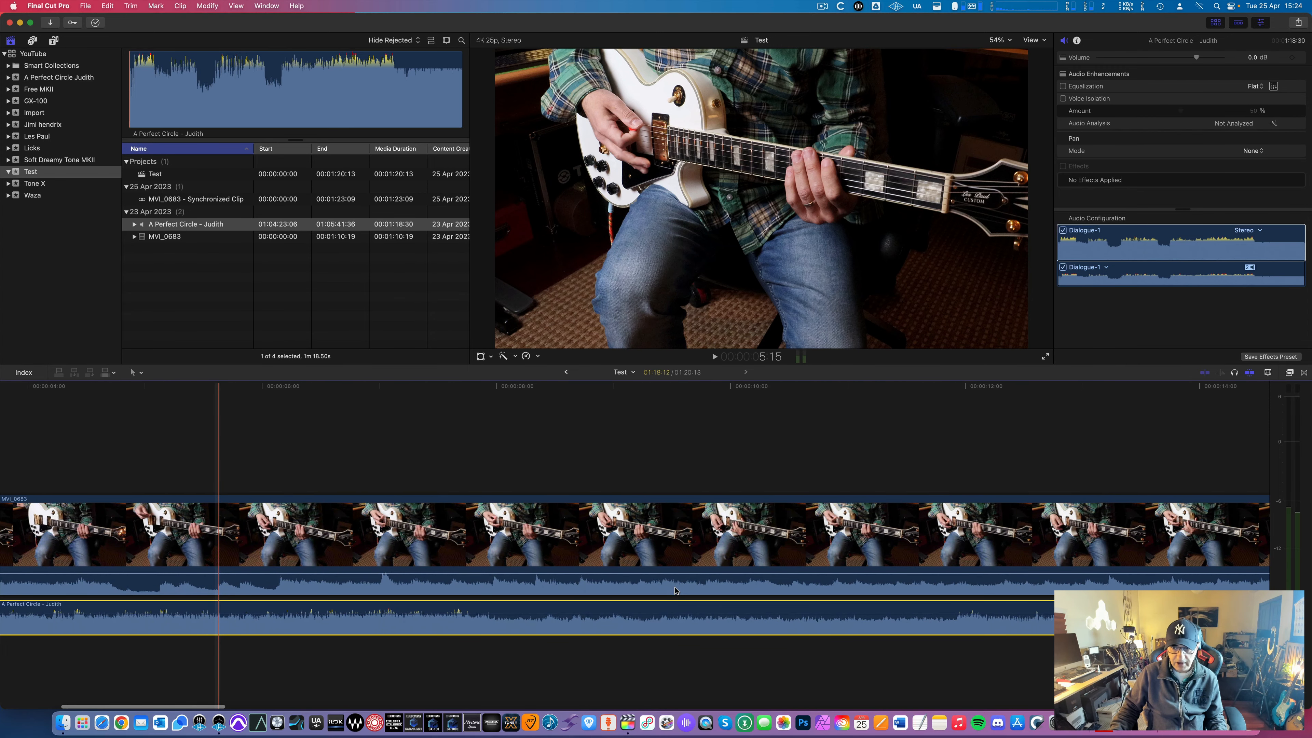
{"action": "scroll", "coordinate": [675, 591], "scroll_direction": "left", "scroll_amount": 15}
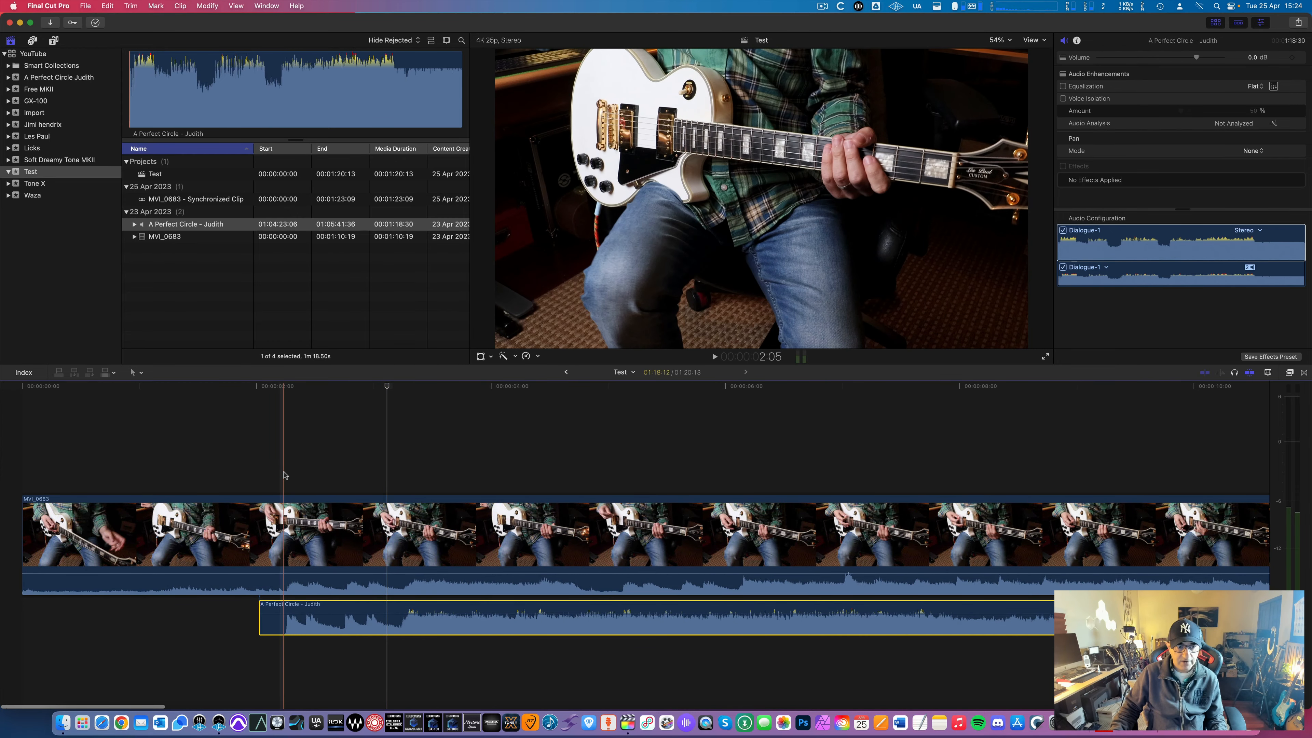
Play both audio tracks together from about 2 seconds to check the manual alignment
{"action": "key", "text": "space"}
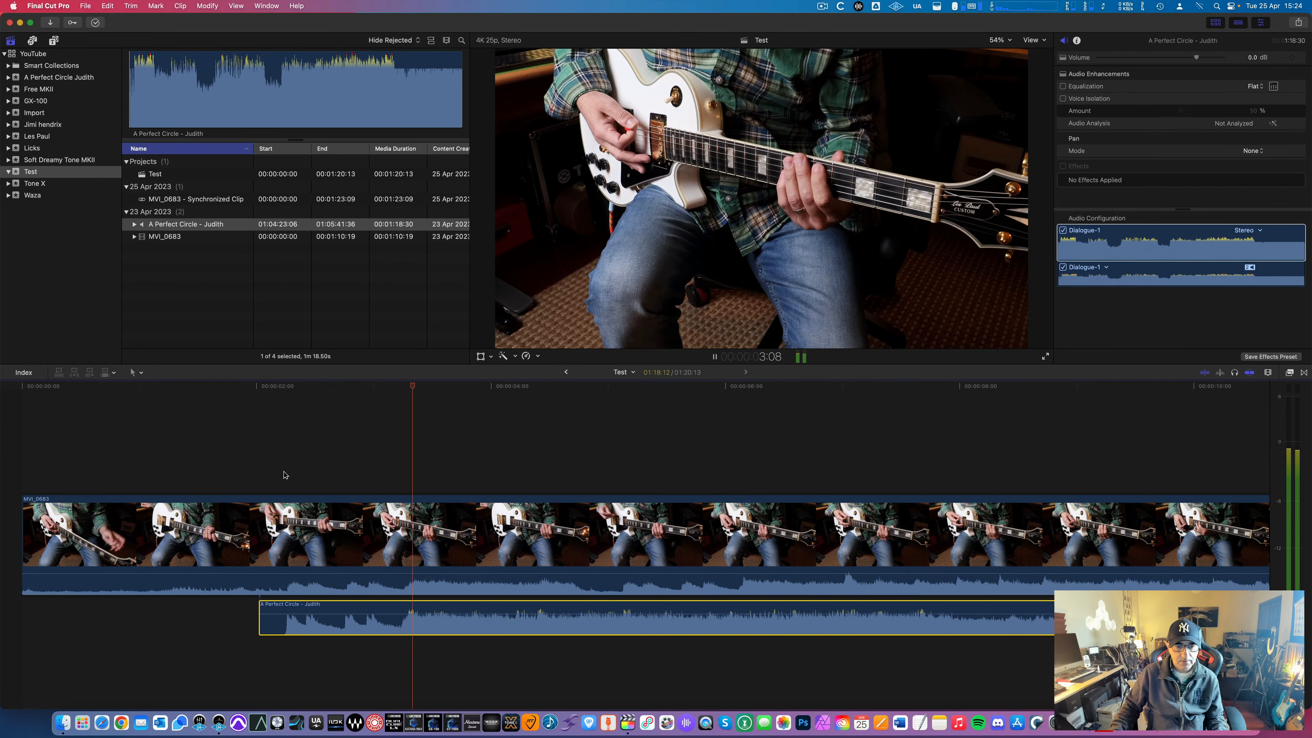
{"action": "key", "text": "space"}
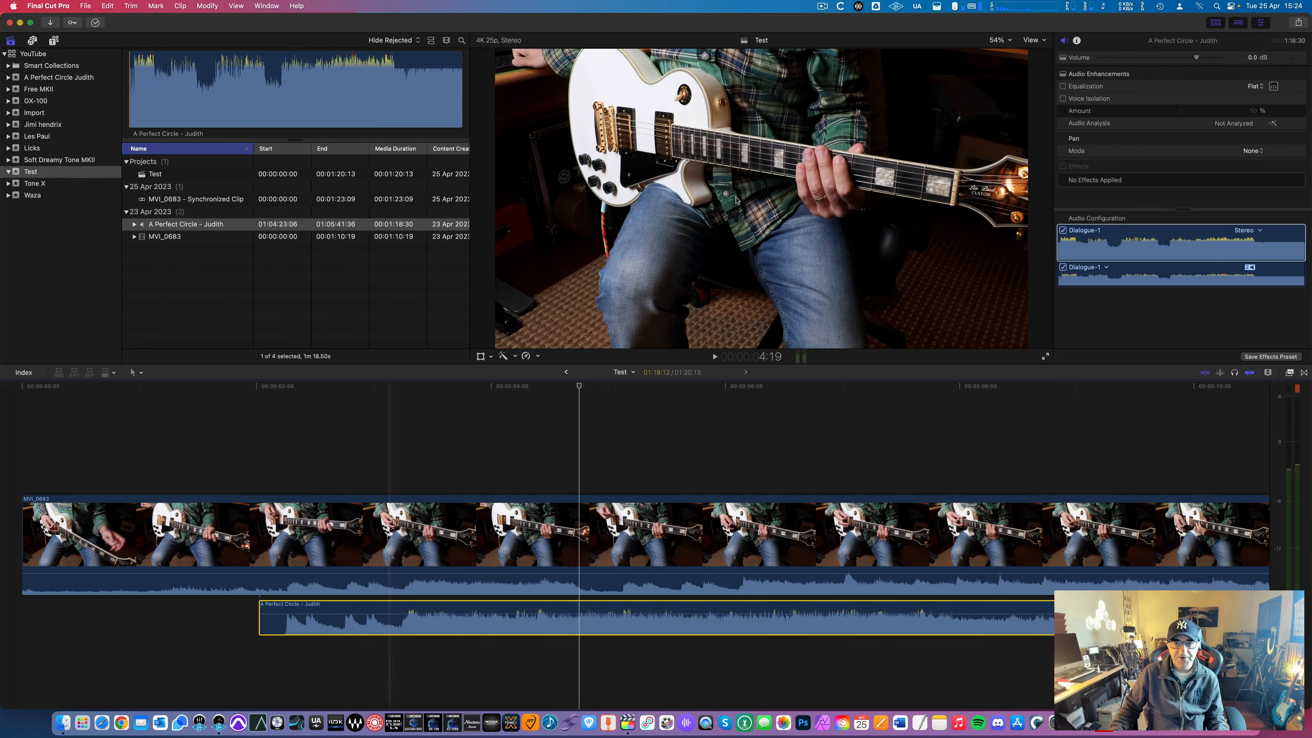
{"action": "key", "text": "space"}
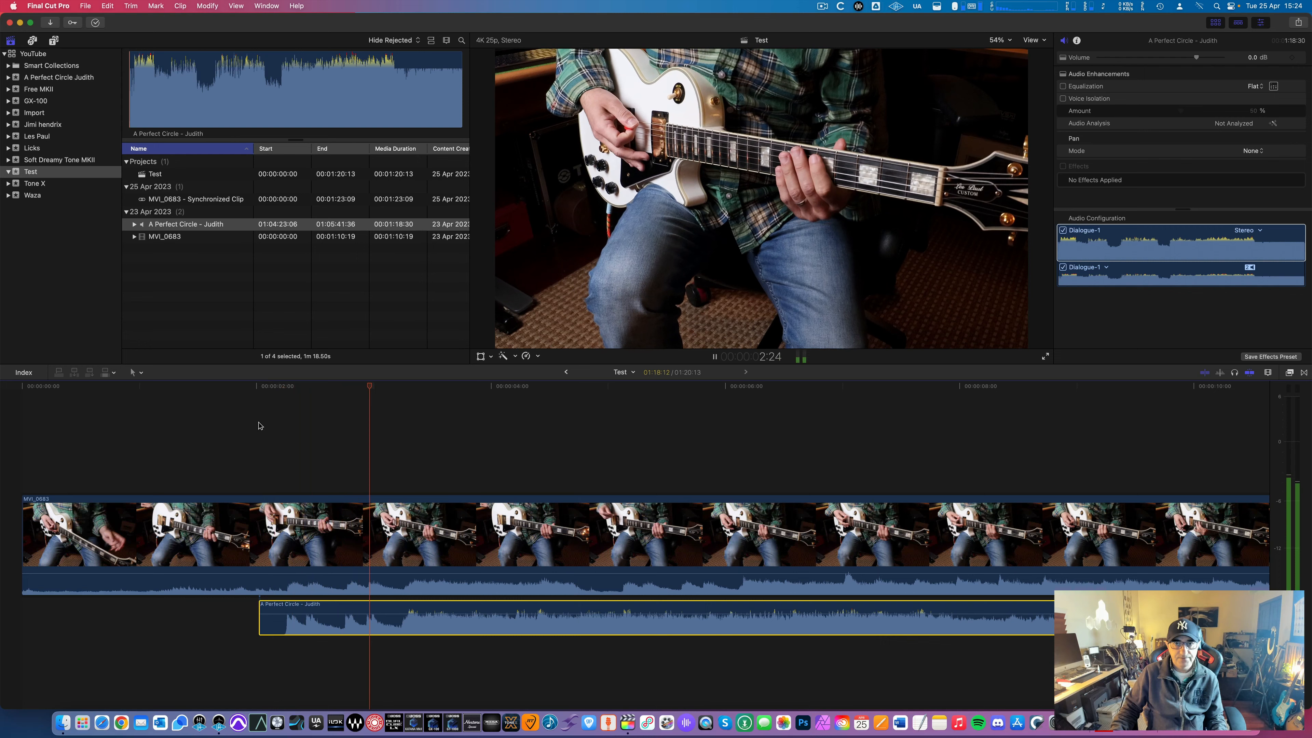
{"action": "key", "text": "space"}
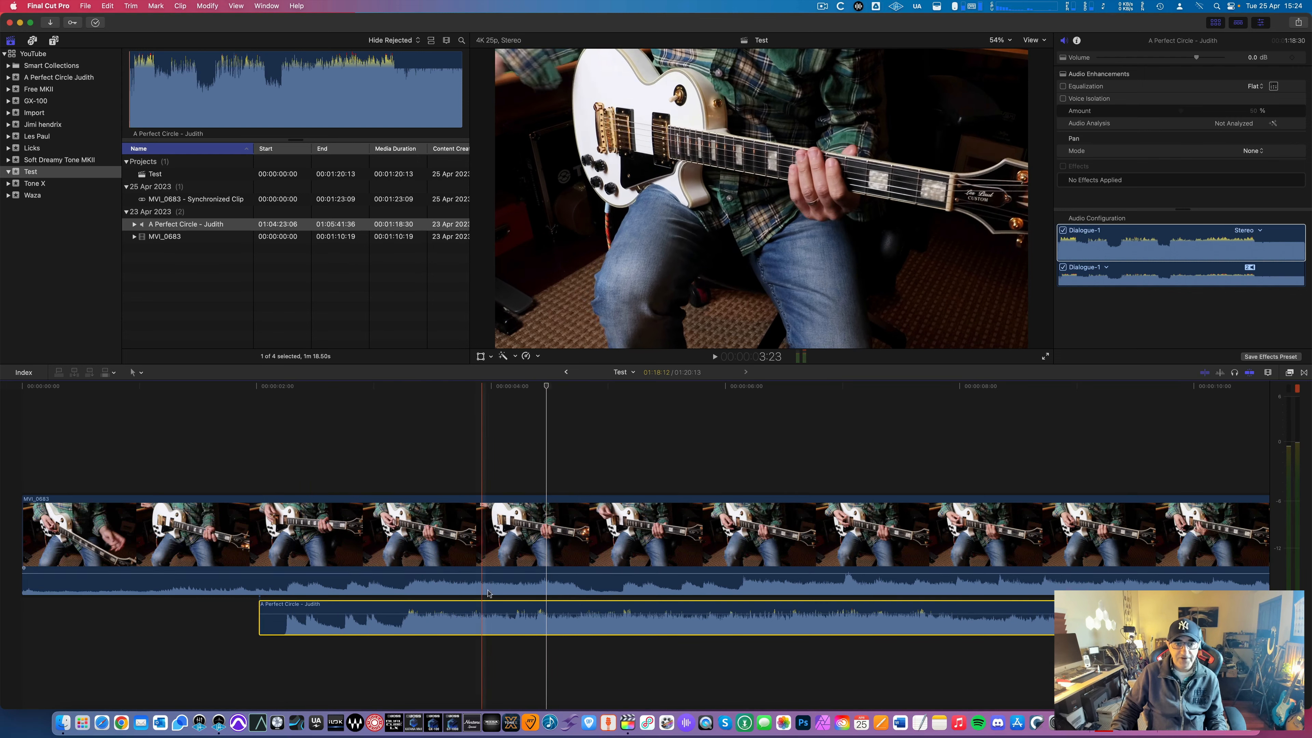
Find the guitar restart at about 5 seconds in MVI_0683 and align the Judith audio's first note with it
{"action": "left_click_drag", "start_coordinate": [464, 625], "coordinate": [996, 625]}
{"action": "key", "text": "space"}
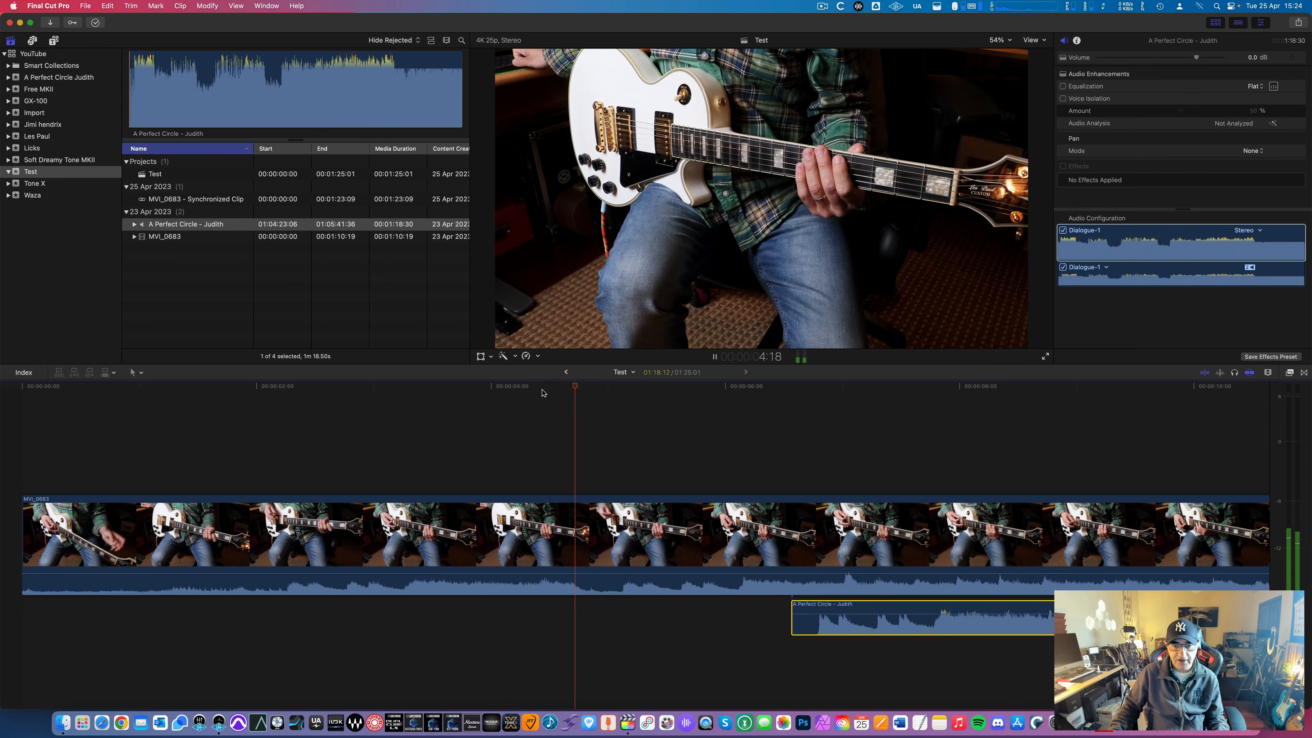
{"action": "key", "text": "space"}
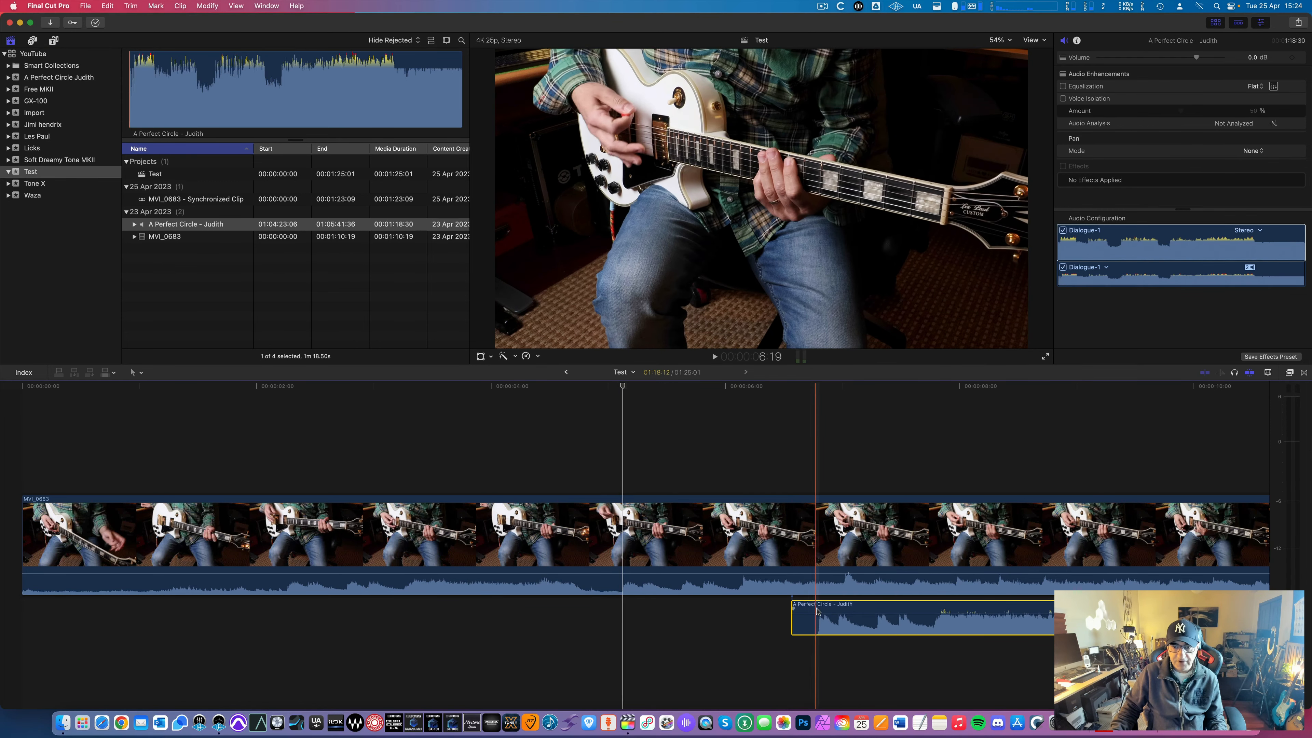
{"action": "left_click_drag", "start_coordinate": [836, 627], "coordinate": [640, 629]}
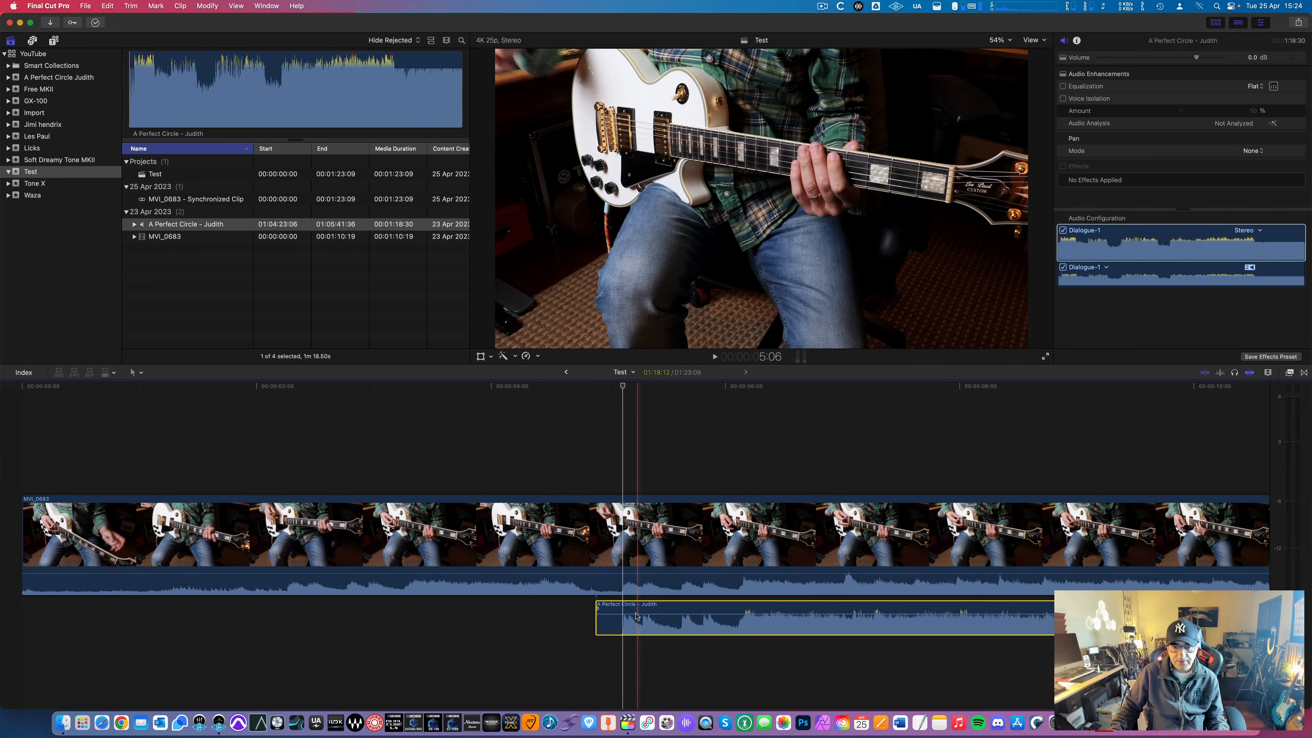
Play the timeline from about 5 to 13 seconds to check the Judith audio against the video
{"action": "key", "text": "space"}
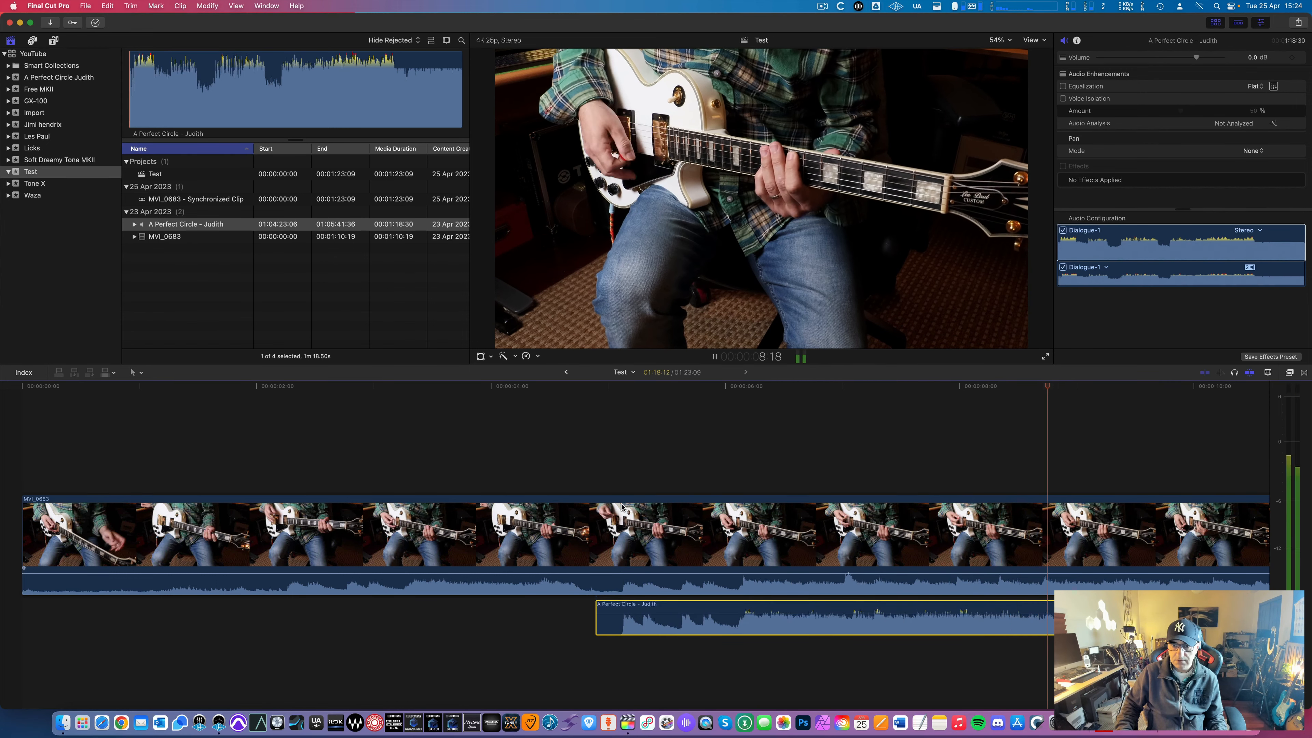
{"action": "key", "text": "super+minus"}
{"action": "key", "text": "super+minus"}
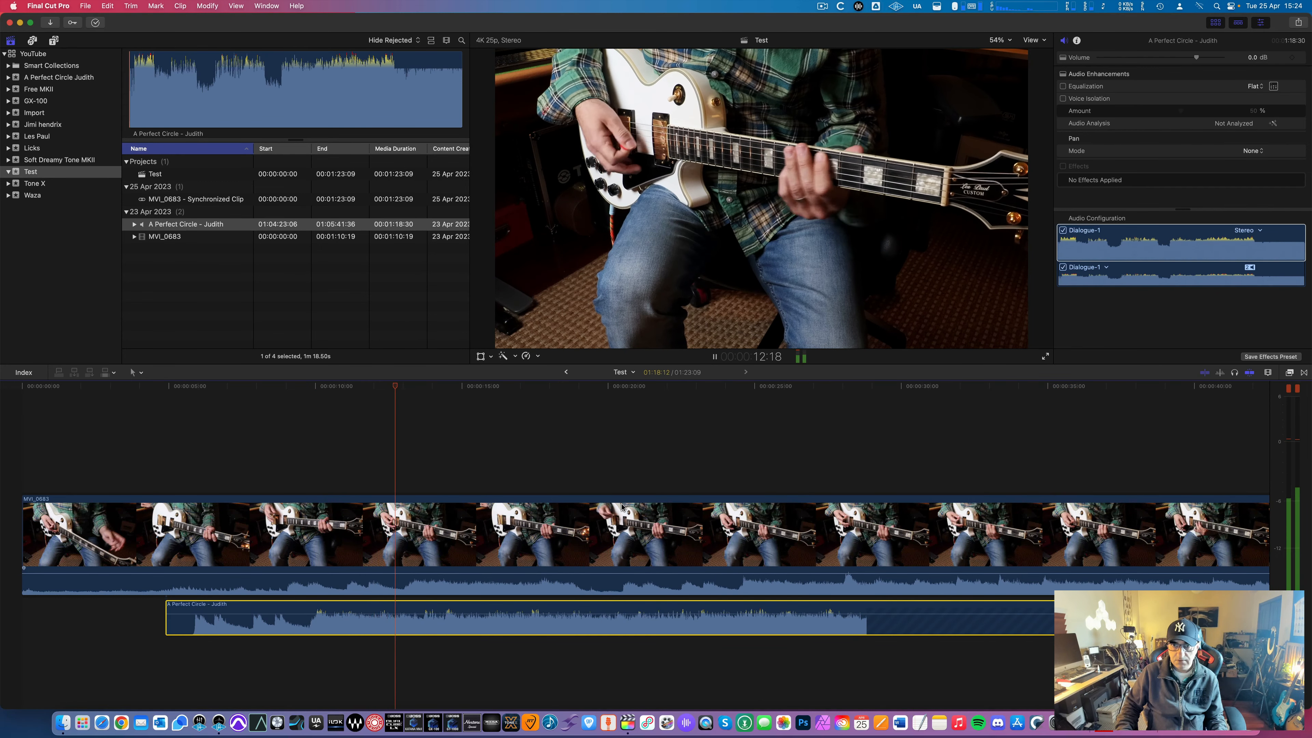
{"action": "key", "text": "space"}
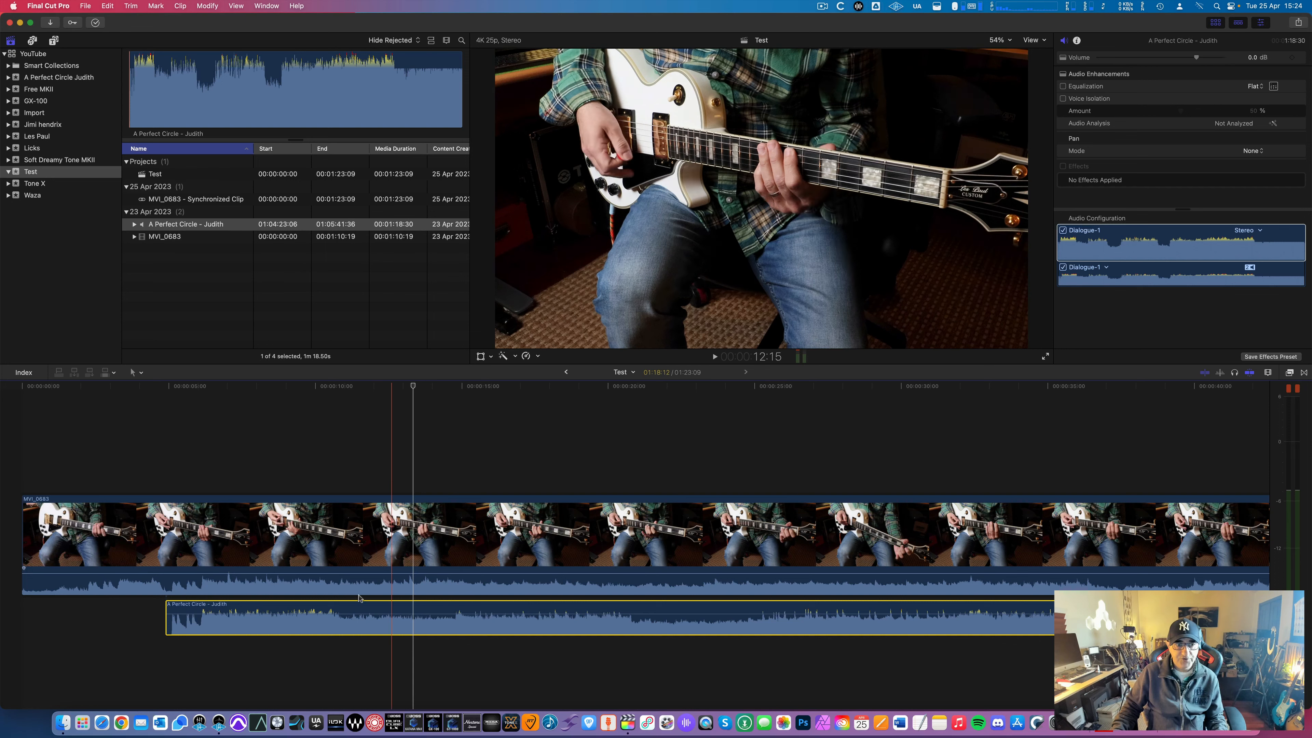
Split MVI_0683 at the start of the Judith audio and lower the second part's camera audio volume to silence
{"action": "left_click", "coordinate": [165, 569]}
{"action": "key", "text": "a"}
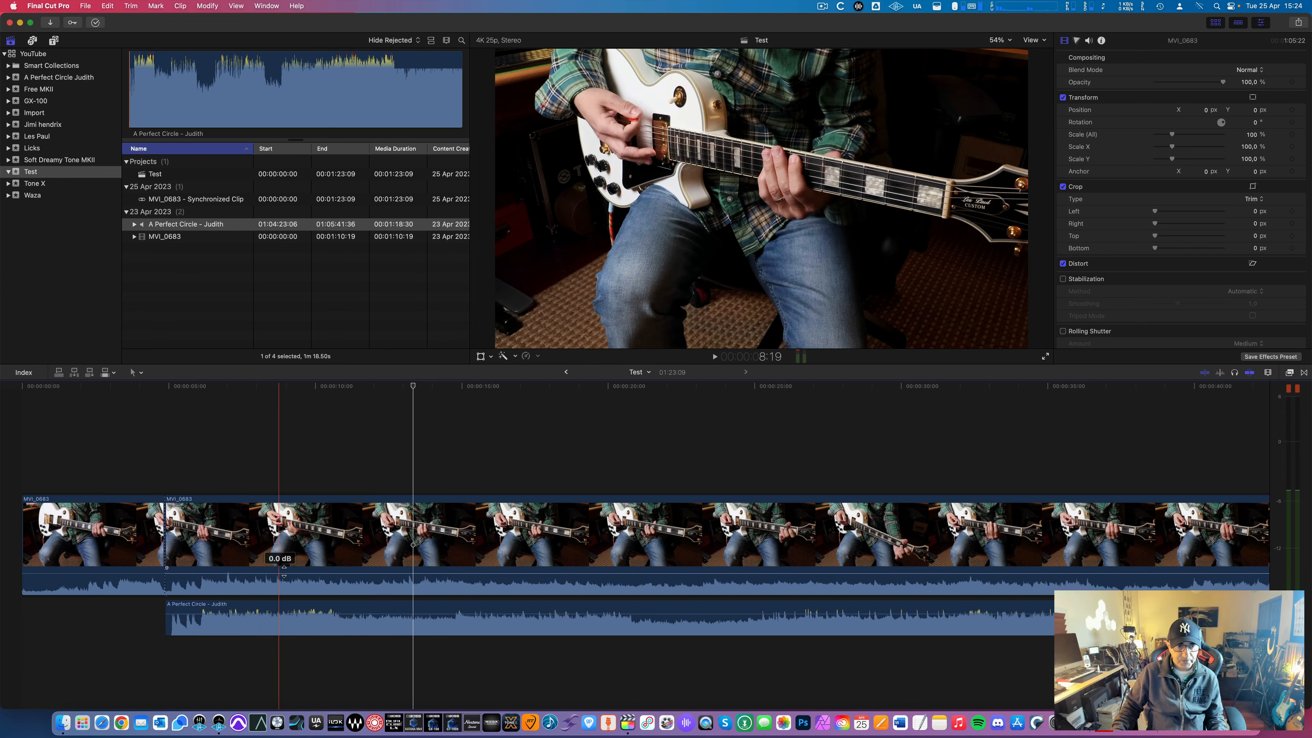
{"action": "left_click_drag", "start_coordinate": [289, 573], "coordinate": [287, 628]}
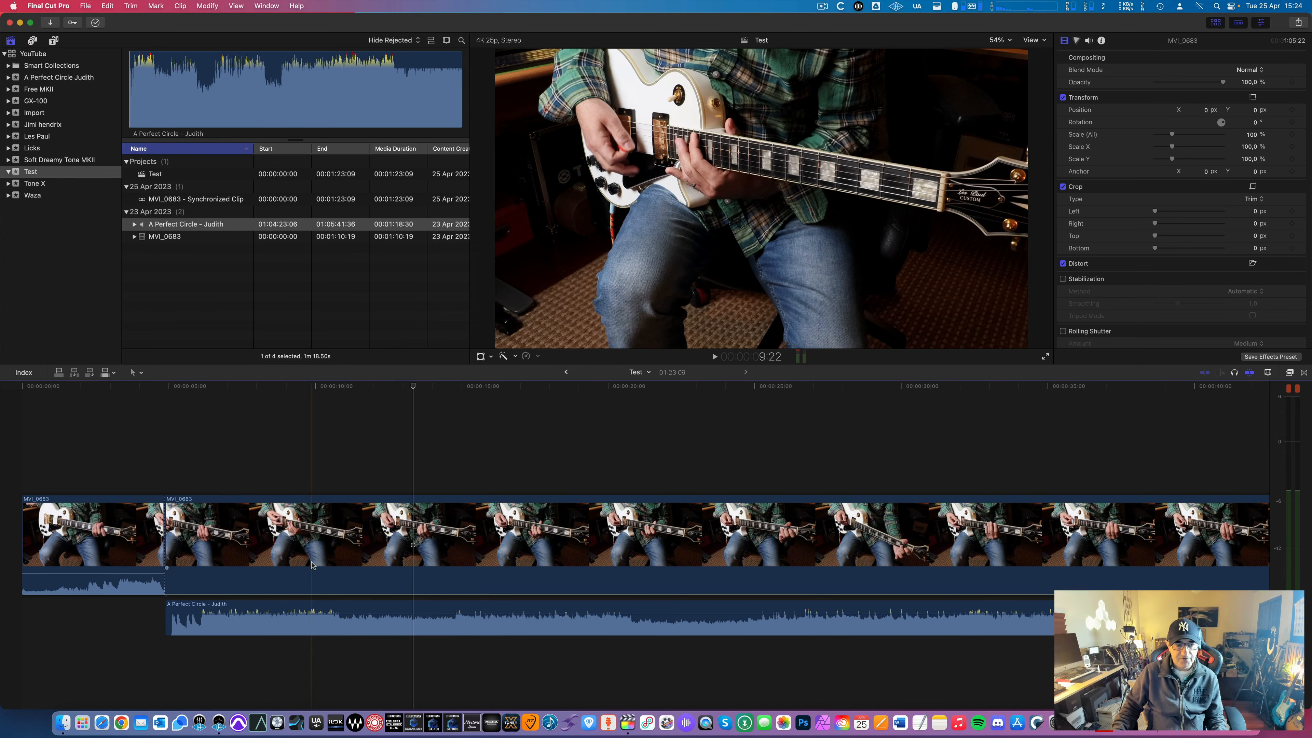
Play the silenced second part of MVI_0683 from near the cut to check its sync with the Judith audio
{"action": "key", "text": "space"}
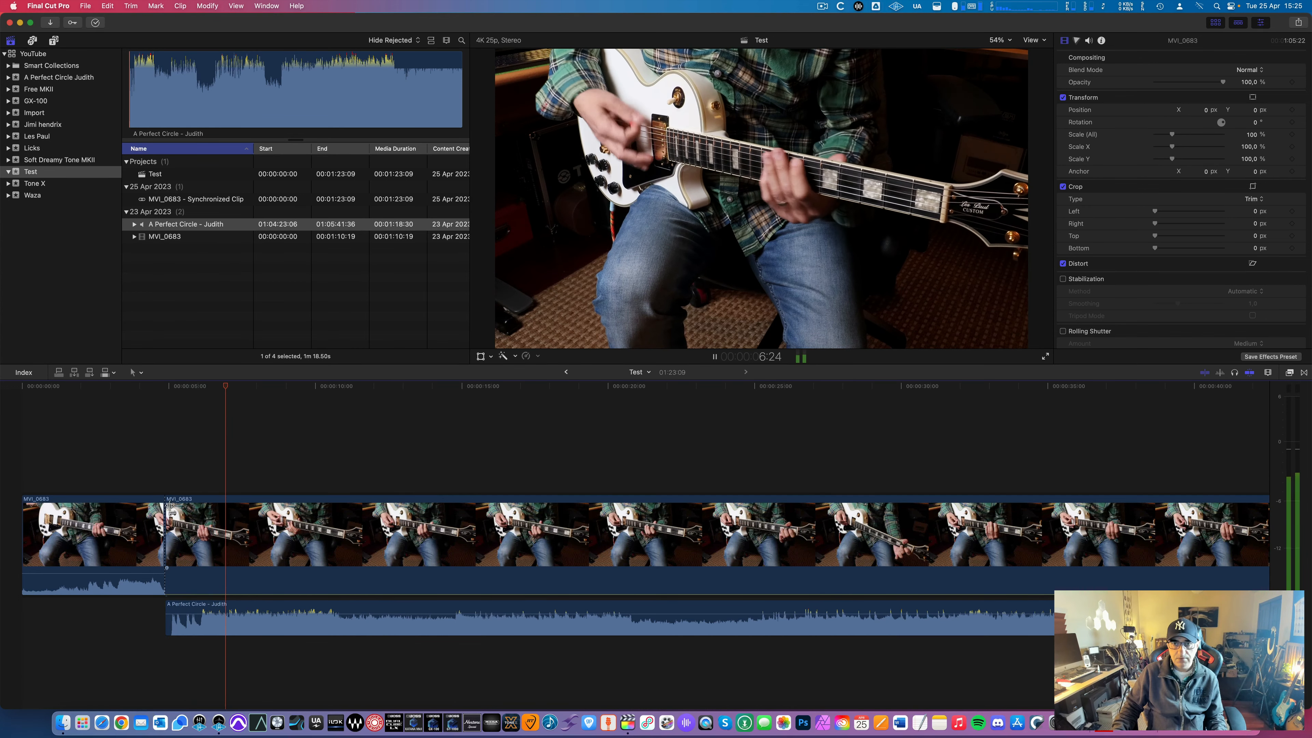
{"action": "key", "text": "space"}
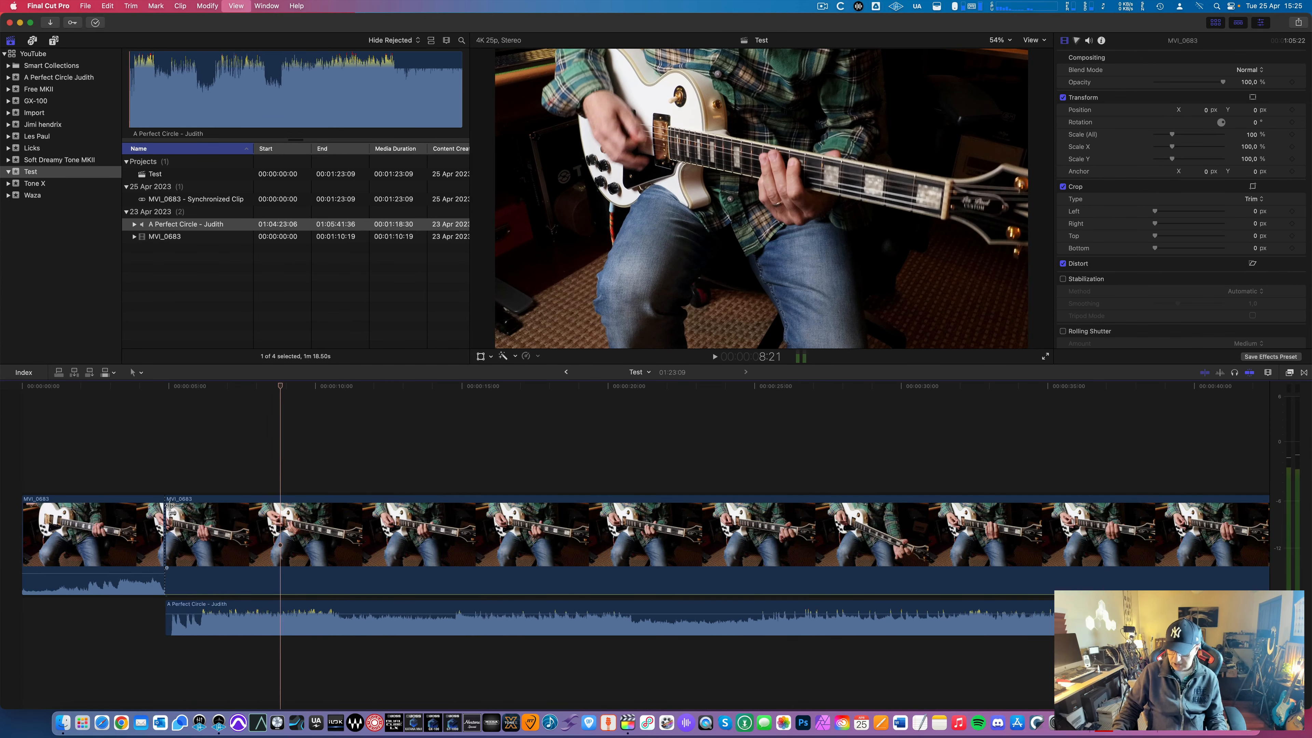
{"action": "key", "text": "super+equal"}
{"action": "key", "text": "super+equal"}
{"action": "key", "text": "super+equal"}
{"action": "scroll", "coordinate": [171, 504], "scroll_direction": "left", "scroll_amount": 10}
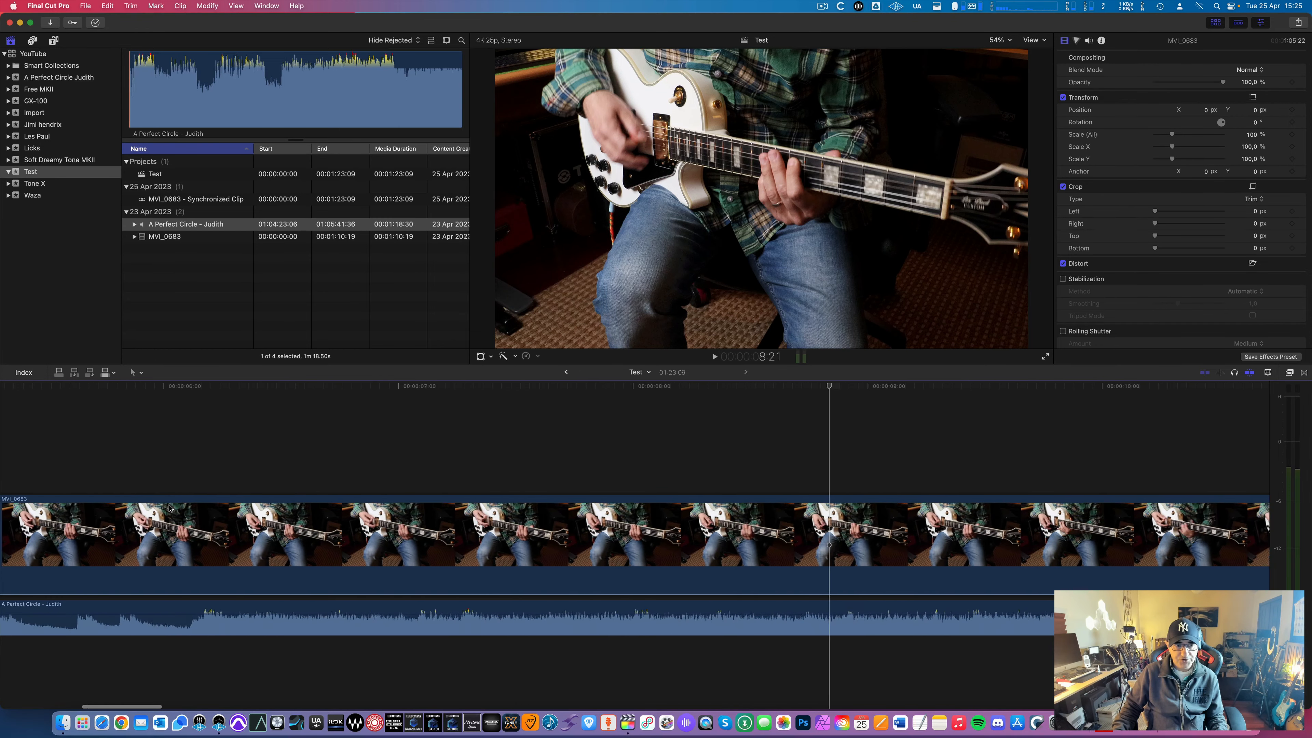
{"action": "key", "text": "space"}
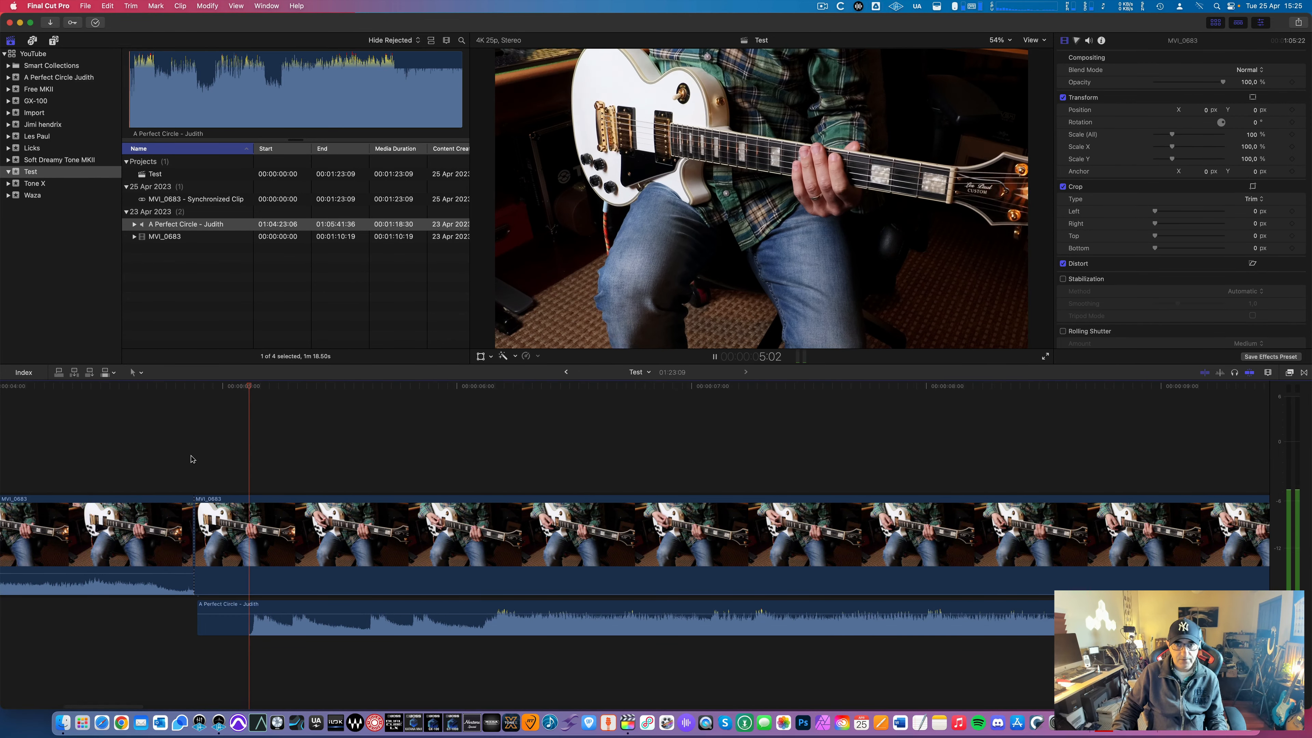
Play the second part of MVI_0683 and return the playhead to the first note of the Judith audio at about 5:02
{"action": "key", "text": "space"}
{"action": "key", "text": "space"}
{"action": "key", "text": "space"}
{"action": "left_click_drag", "start_coordinate": [363, 389], "coordinate": [250, 404]}
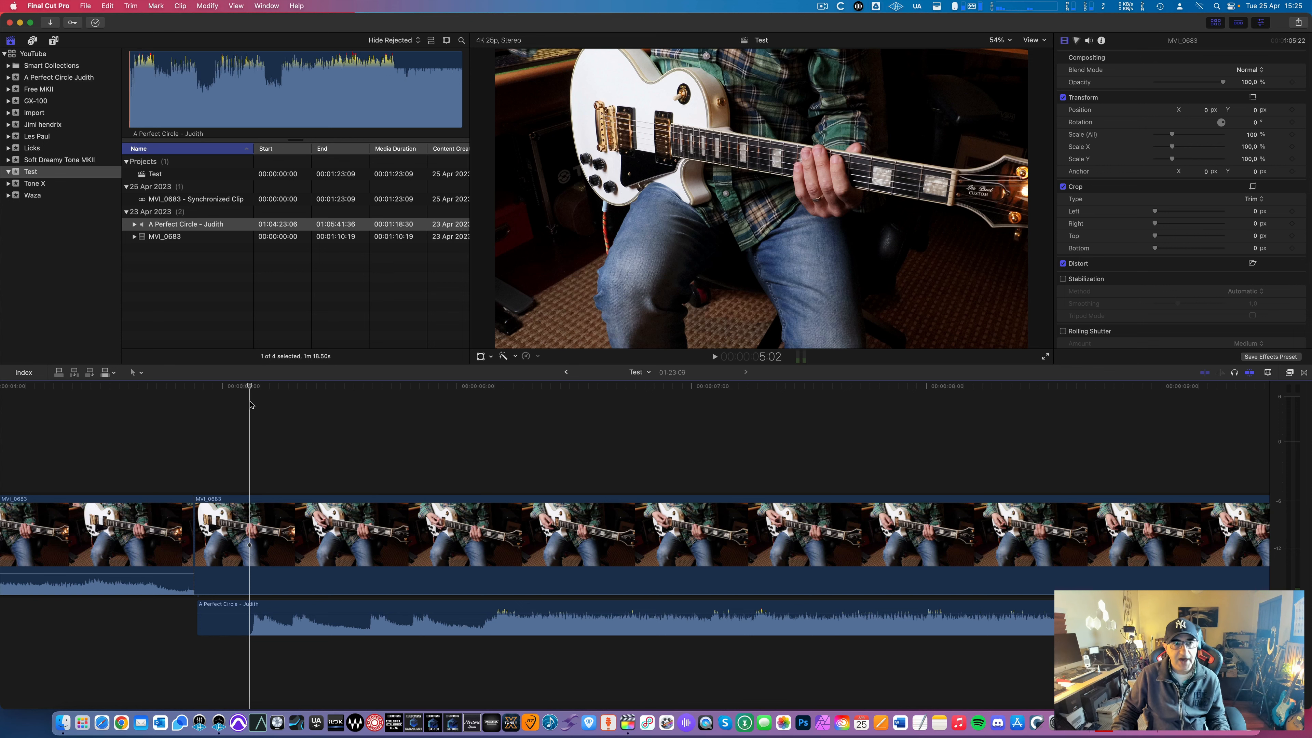
Move the white logo image from the A Perfect Circle Judith event to the Test event
{"action": "left_click", "coordinate": [59, 78]}
{"action": "left_click", "coordinate": [143, 251]}
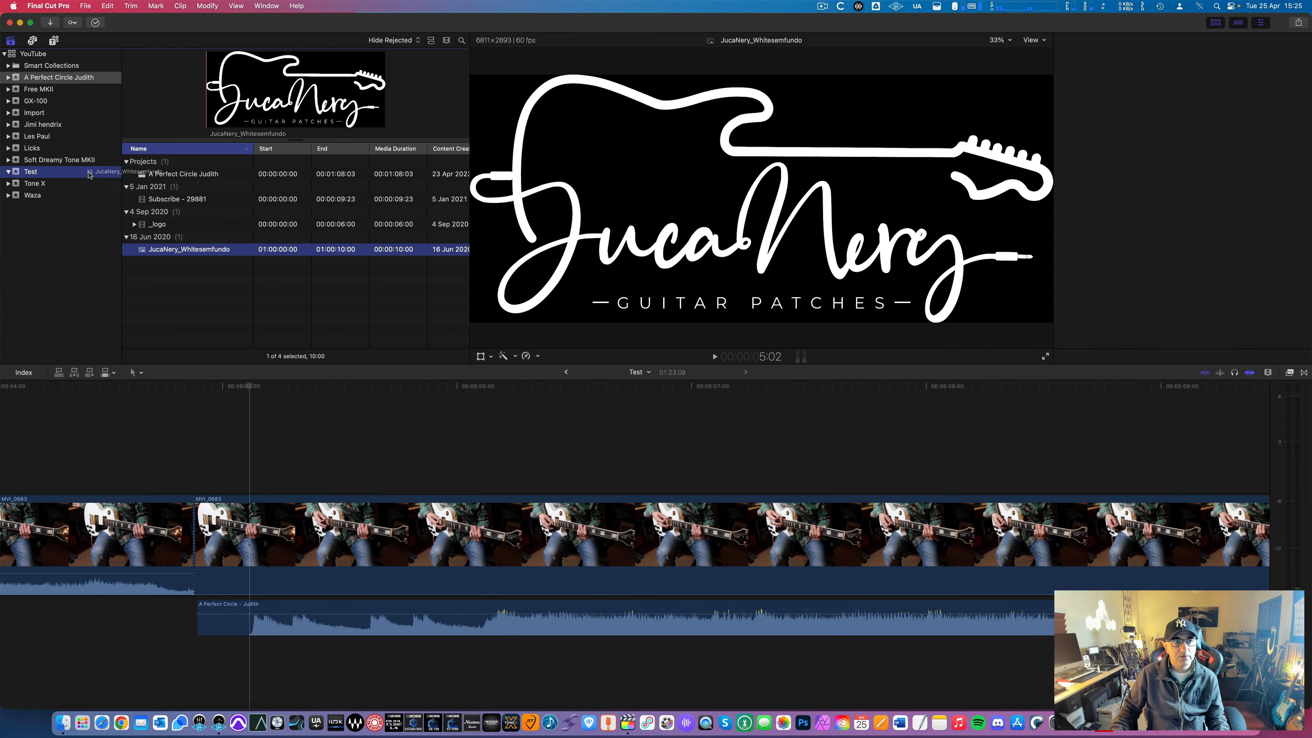
{"action": "left_click_drag", "start_coordinate": [63, 174], "coordinate": [63, 172]}
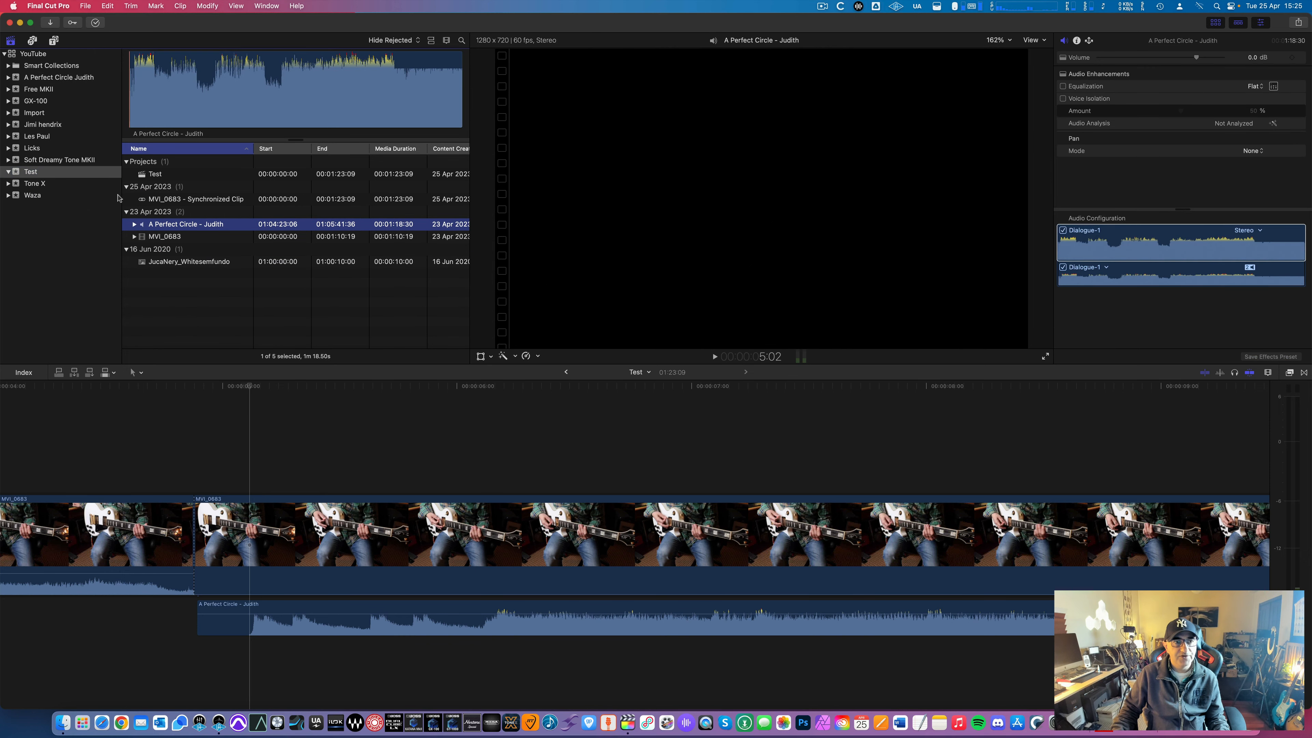
Place the white logo image above MVI_0683 starting at the cut and shorten it to about 28 frames
{"action": "left_click", "coordinate": [149, 262]}
{"action": "left_click_drag", "start_coordinate": [176, 304], "coordinate": [199, 443]}
{"action": "key", "text": "super+minus"}
{"action": "key", "text": "super+minus"}
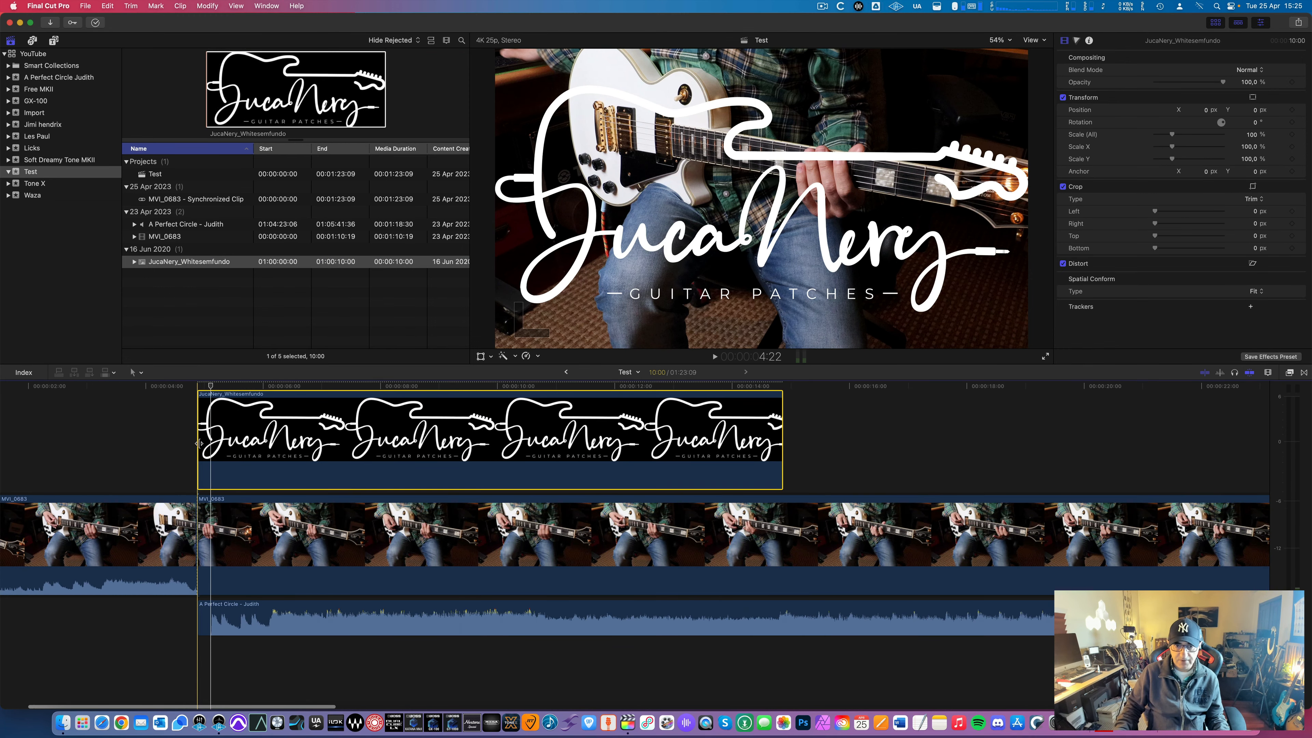
{"action": "left_click_drag", "start_coordinate": [783, 437], "coordinate": [227, 437]}
{"action": "key", "text": "super+equal"}
{"action": "key", "text": "super+equal"}
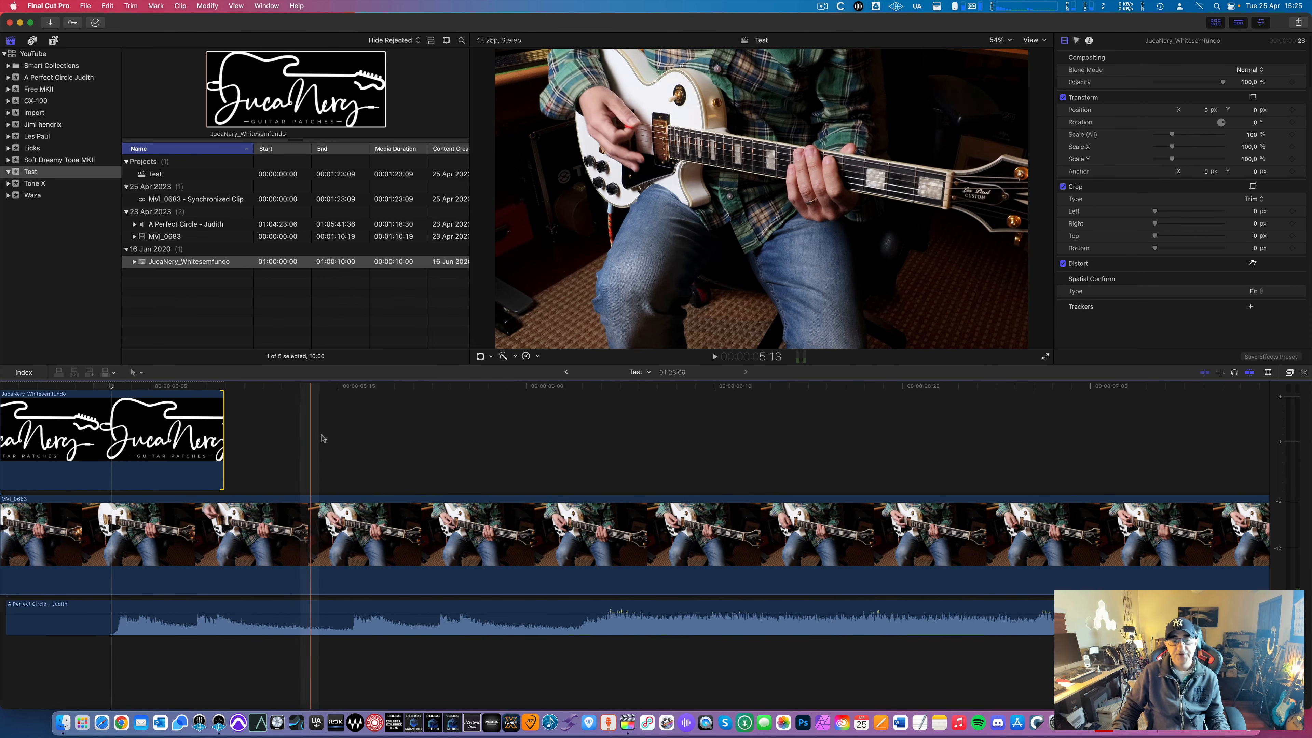
Delete the first part of MVI_0683 before the cut so the project starts with the silenced part
{"action": "scroll", "coordinate": [310, 438], "scroll_direction": "left", "scroll_amount": 5}
{"action": "scroll", "coordinate": [332, 440], "scroll_direction": "left", "scroll_amount": 1}
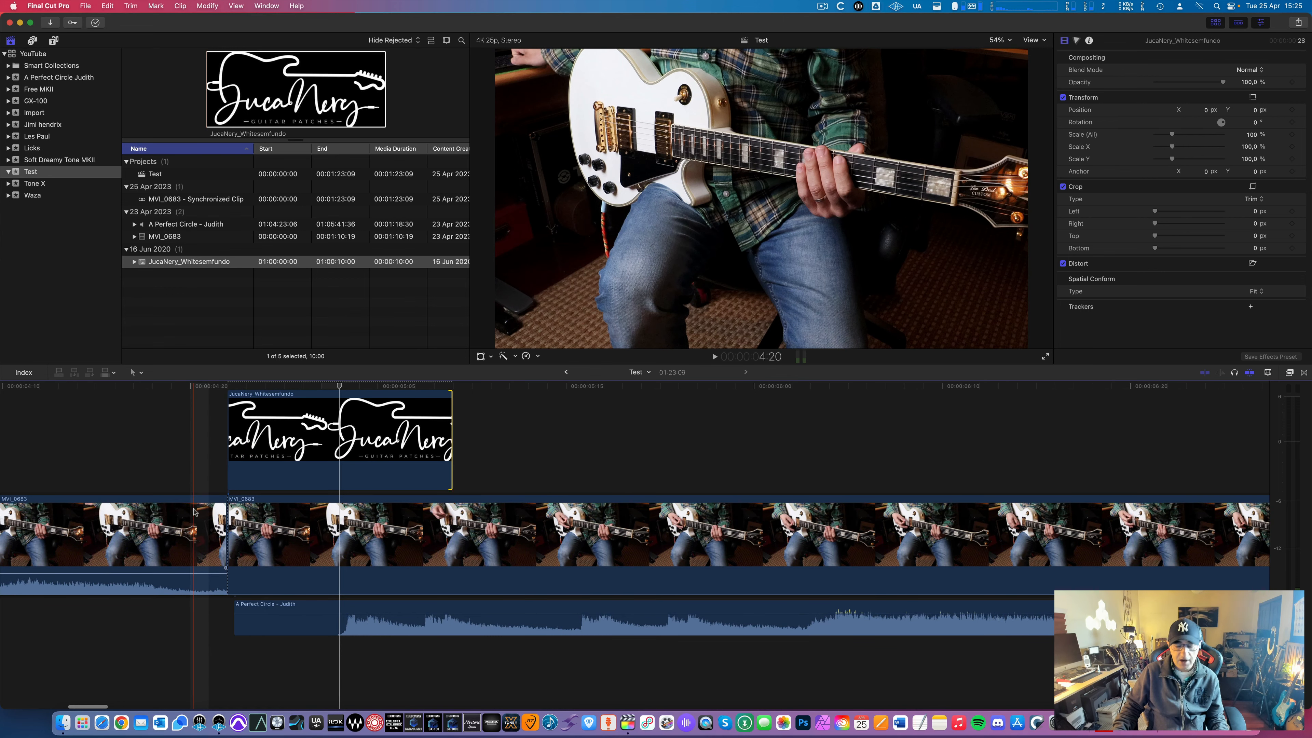
{"action": "key", "text": "super+minus"}
{"action": "key", "text": "super+minus"}
{"action": "key", "text": "super+minus"}
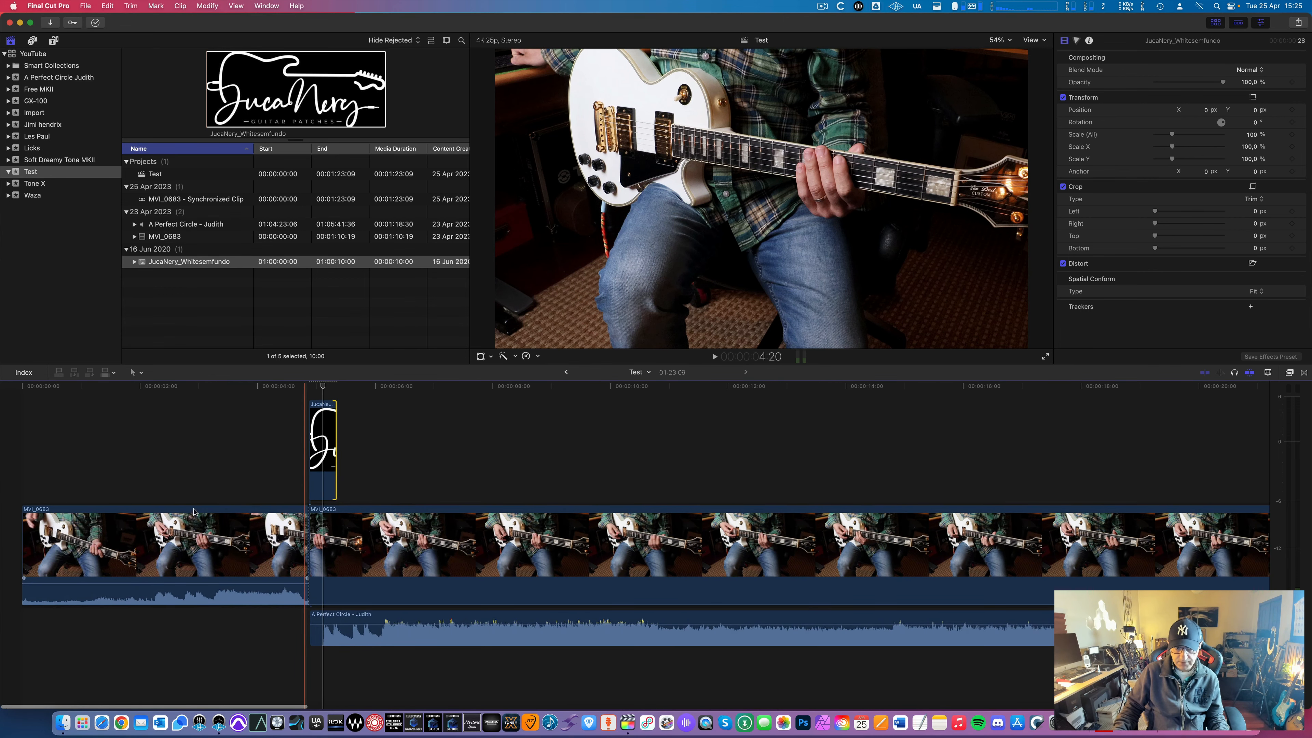
{"action": "left_click", "coordinate": [228, 525]}
{"action": "key", "text": "BackSpace"}
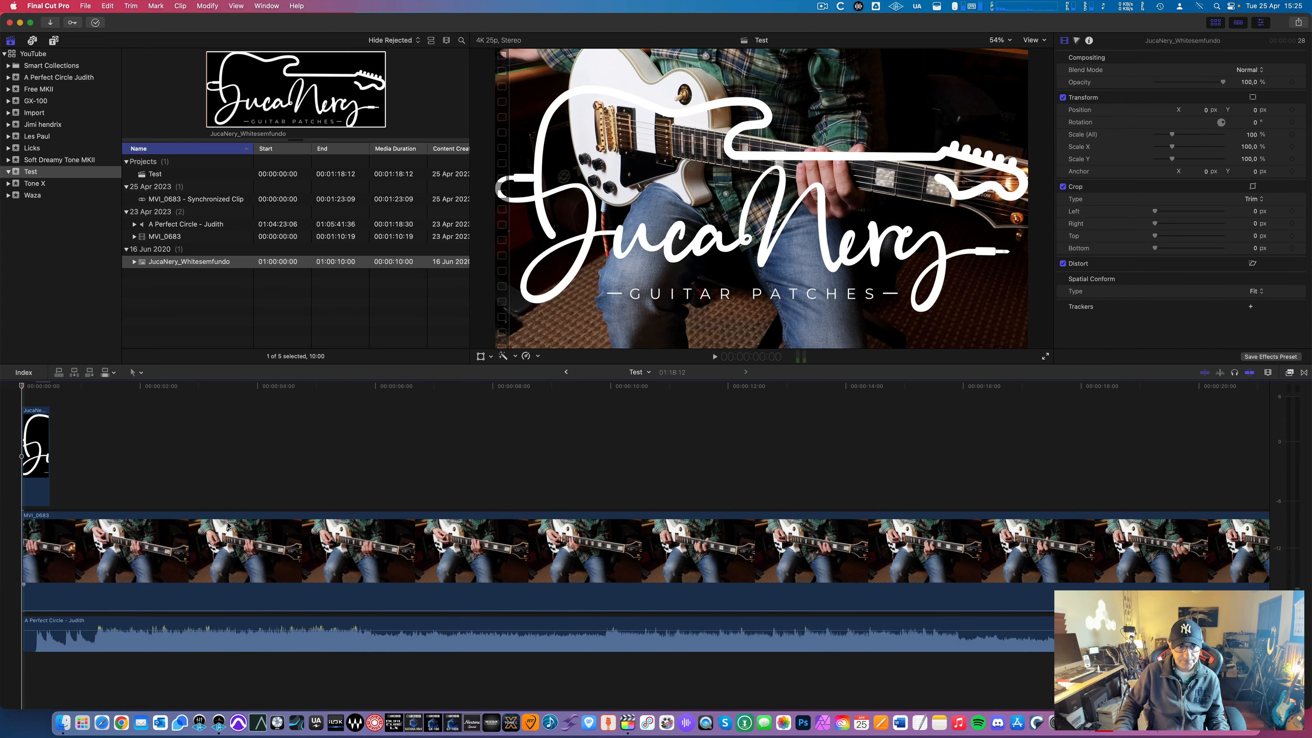
Play the opening to find where the louder guitar section begins, at about 1:06, and extend the logo clip to end there
{"action": "key", "text": "super+equal"}
{"action": "key", "text": "super+equal"}
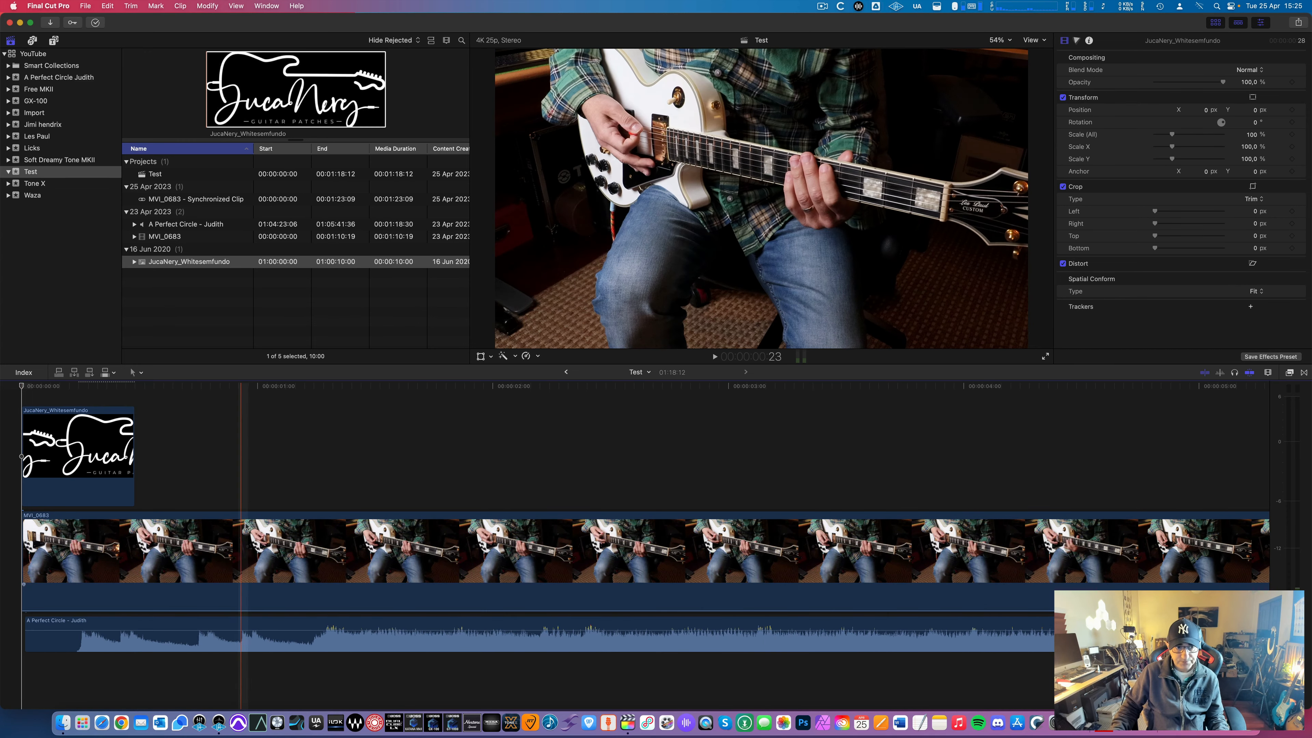
{"action": "key", "text": "space"}
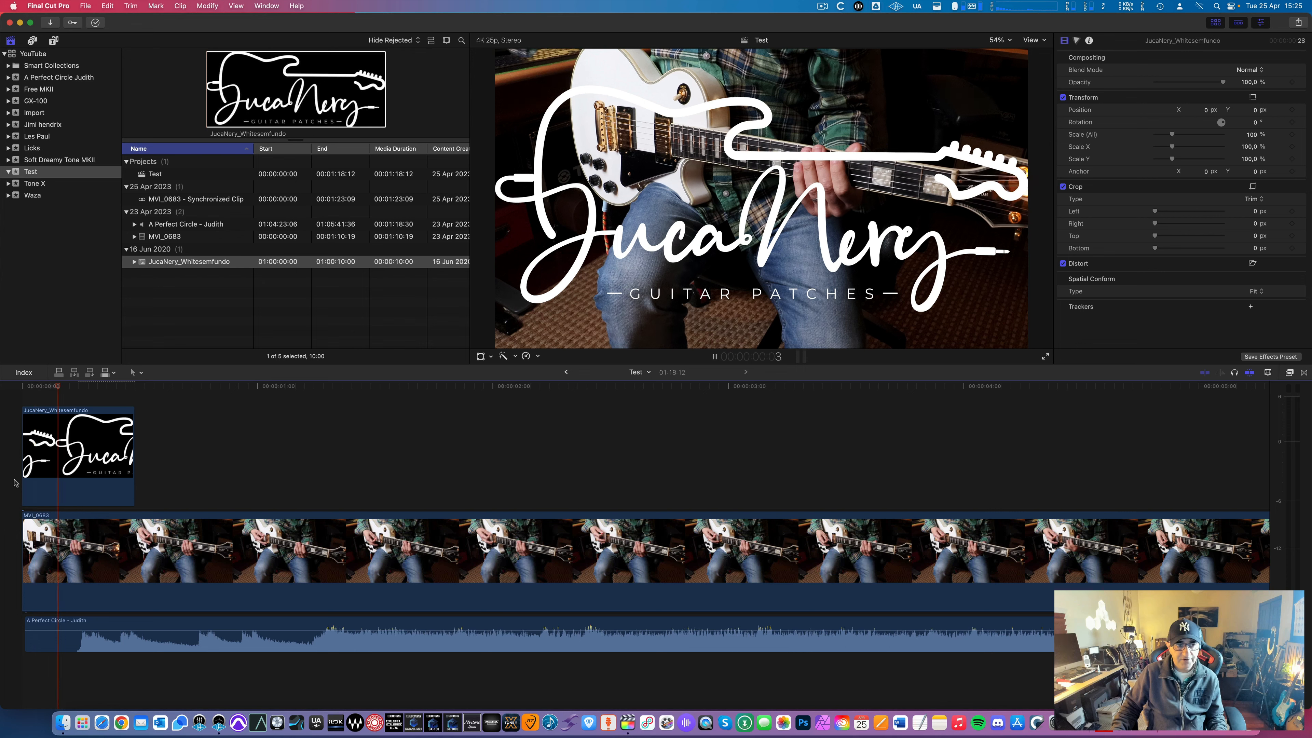
{"action": "key", "text": "space"}
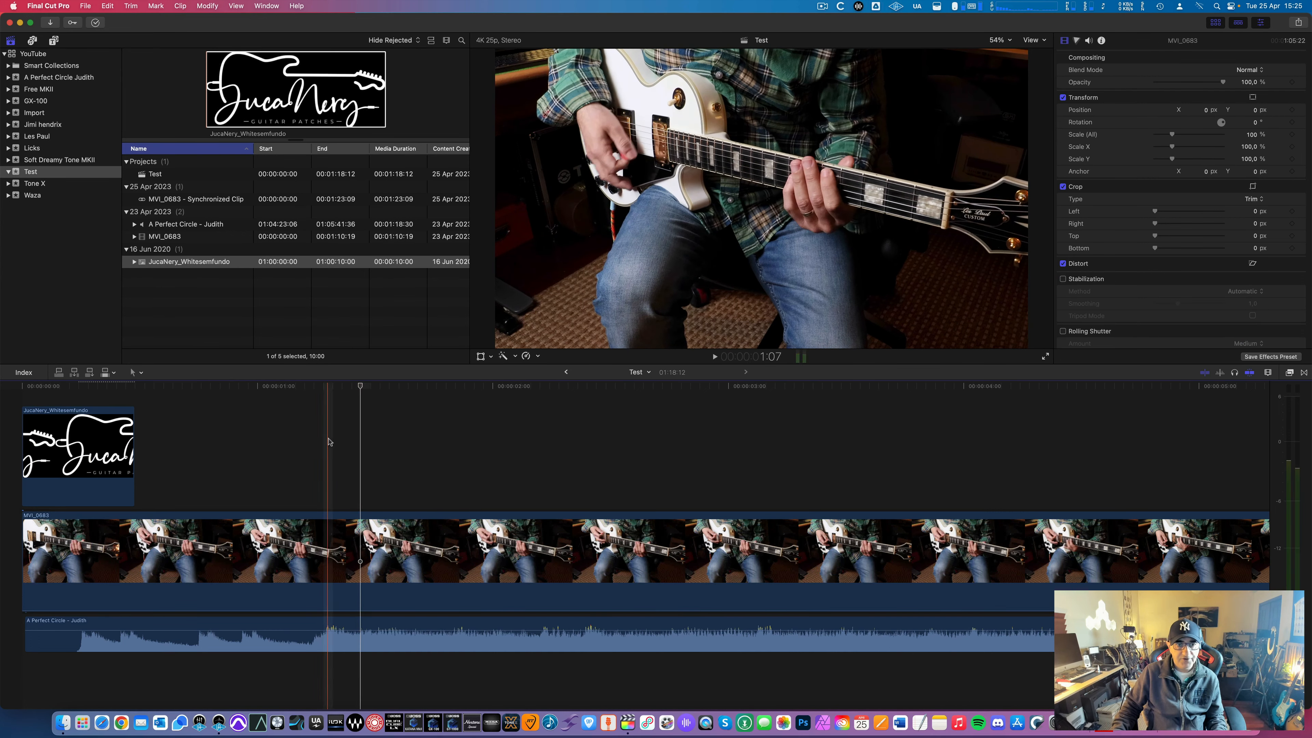
{"action": "left_click", "coordinate": [327, 396]}
{"action": "left_click_drag", "start_coordinate": [327, 396], "coordinate": [319, 398]}
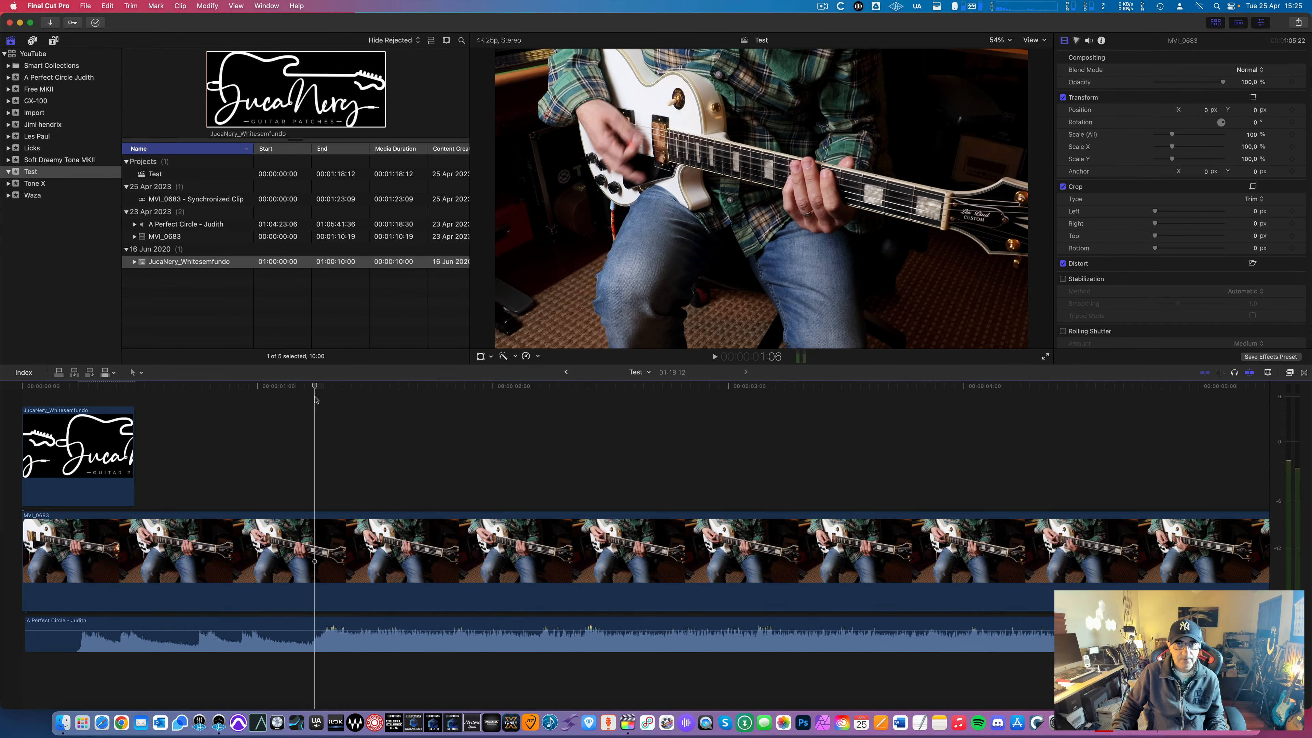
{"action": "key", "text": "space"}
{"action": "key", "text": "space"}
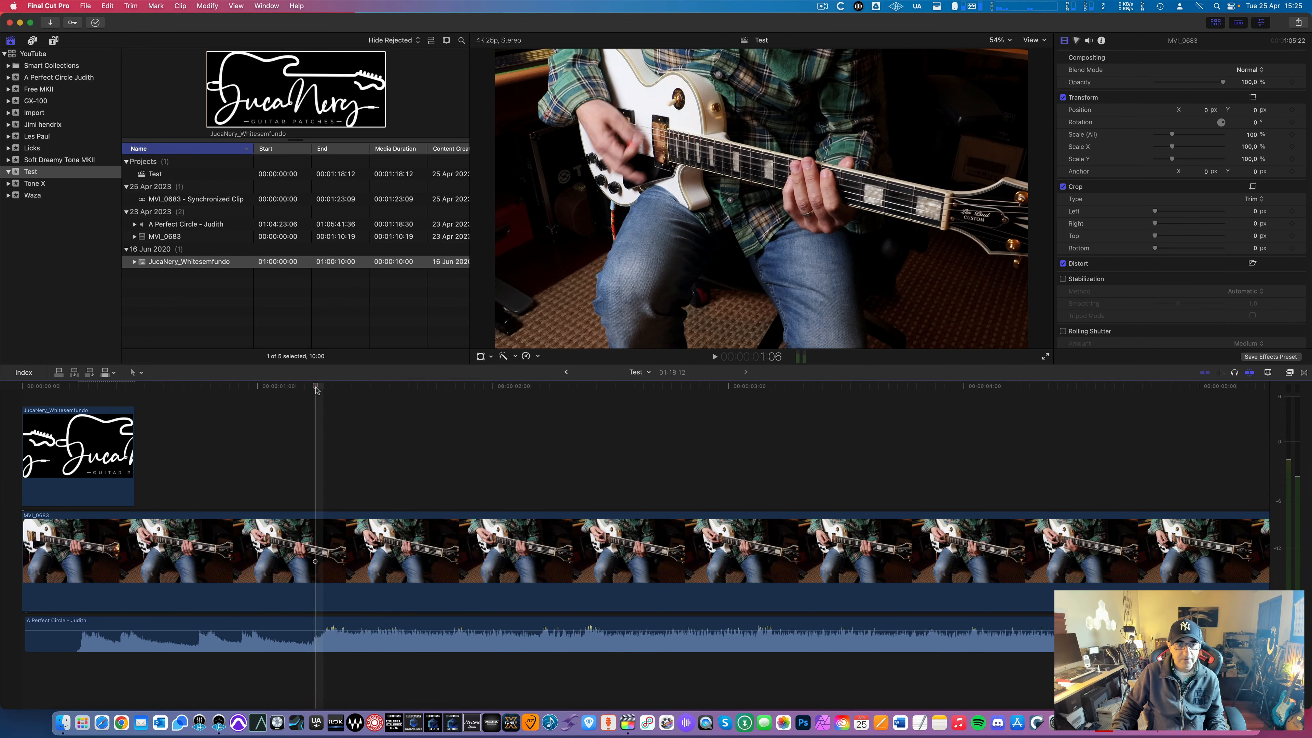
{"action": "left_click_drag", "start_coordinate": [134, 472], "coordinate": [316, 472]}
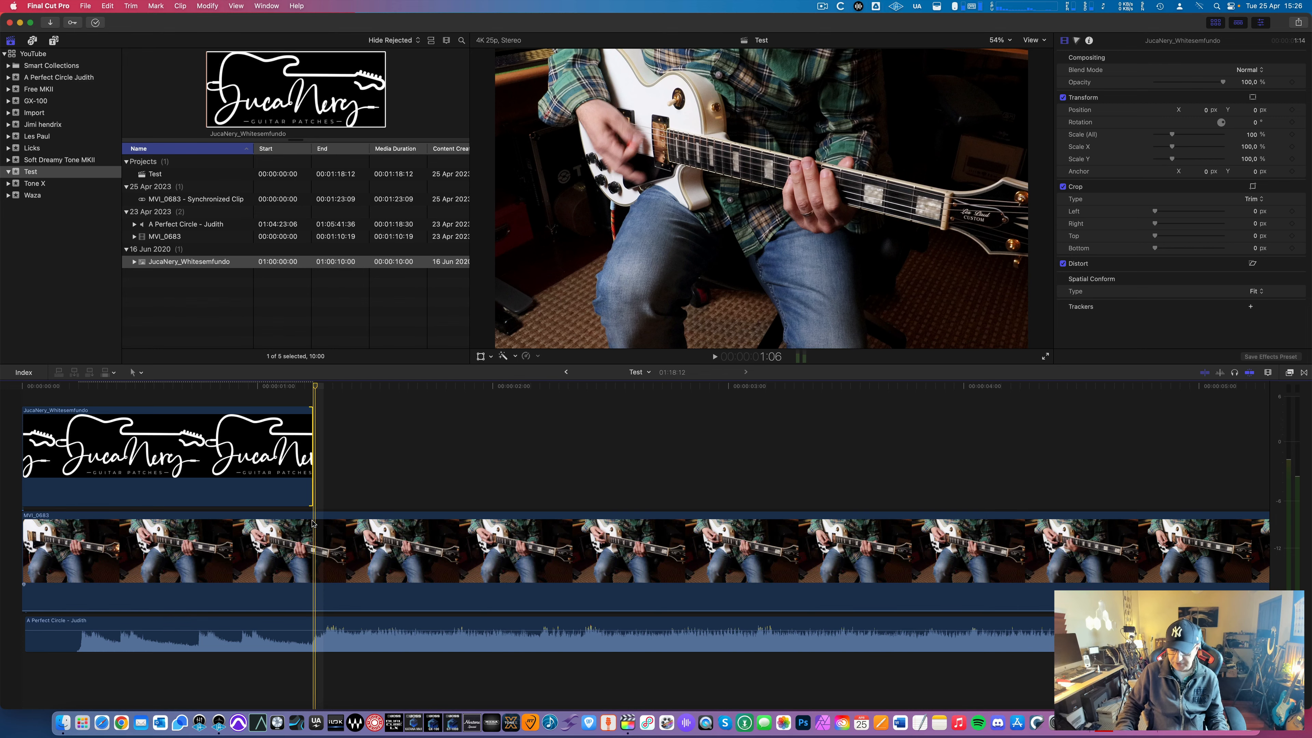
Split MVI_0683 at the end of the logo, disable the part beneath the logo, and play the opening
{"action": "key", "text": "super+equal"}
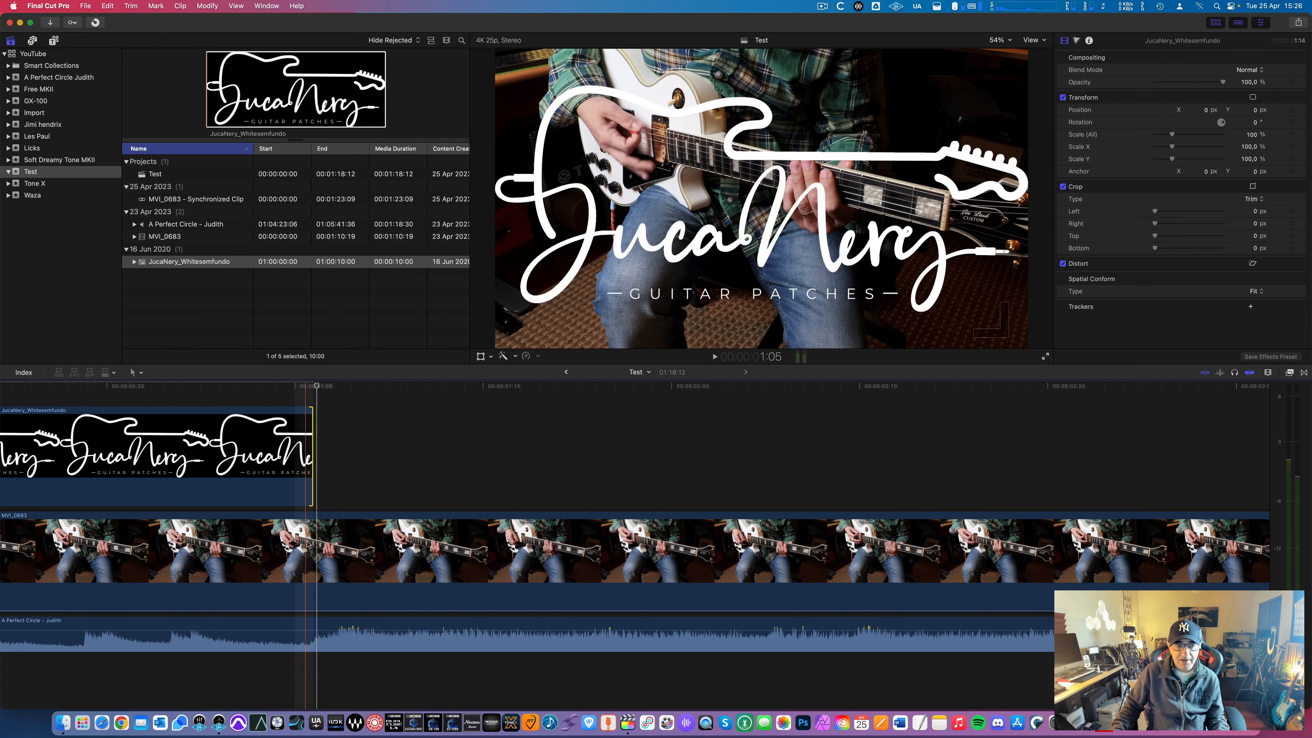
{"action": "left_click", "coordinate": [311, 525]}
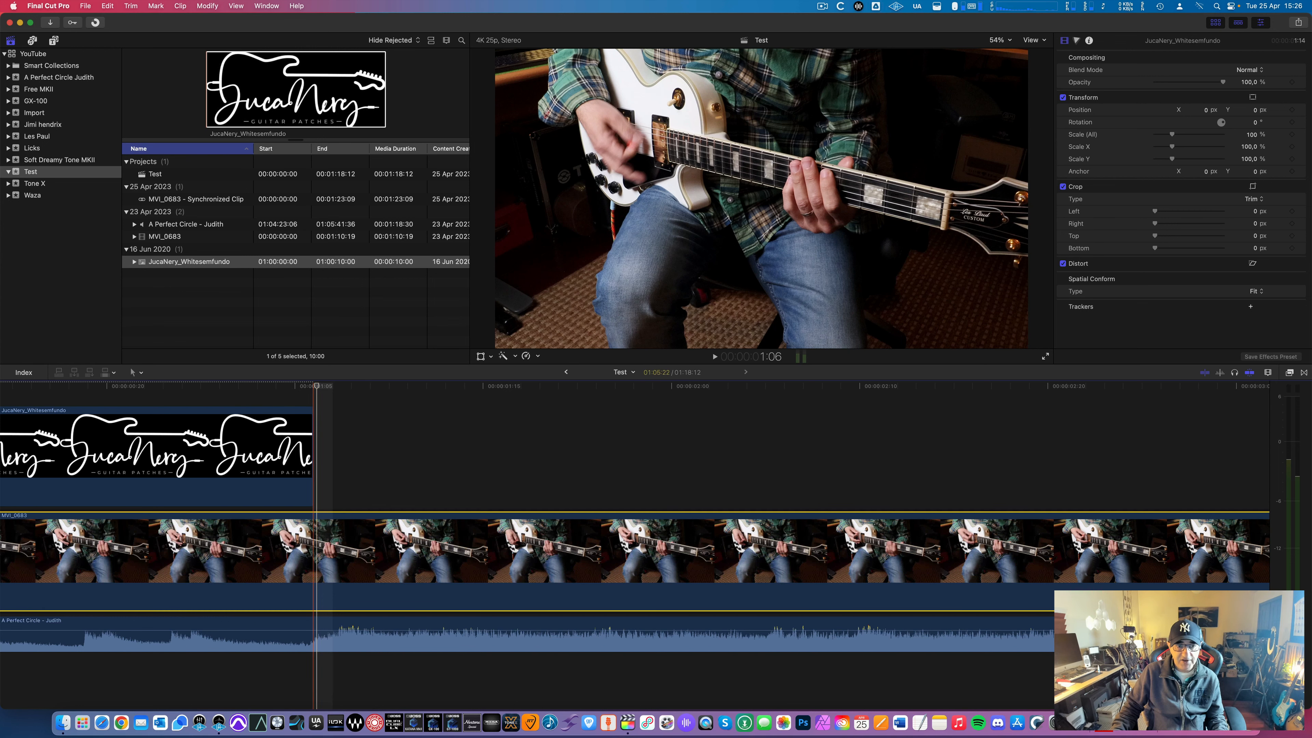
{"action": "left_click", "coordinate": [309, 527]}
{"action": "key", "text": "a"}
{"action": "left_click", "coordinate": [255, 537]}
{"action": "key", "text": "super+minus"}
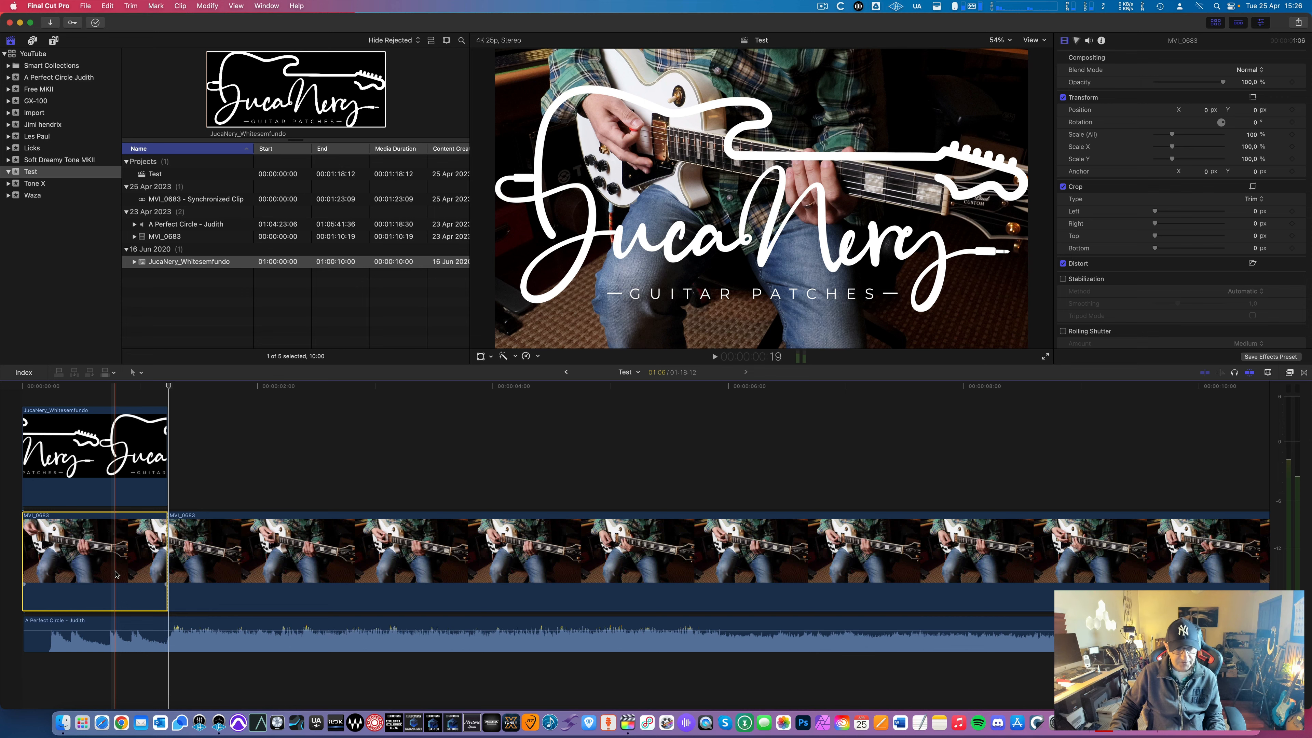
{"action": "key", "text": "v"}
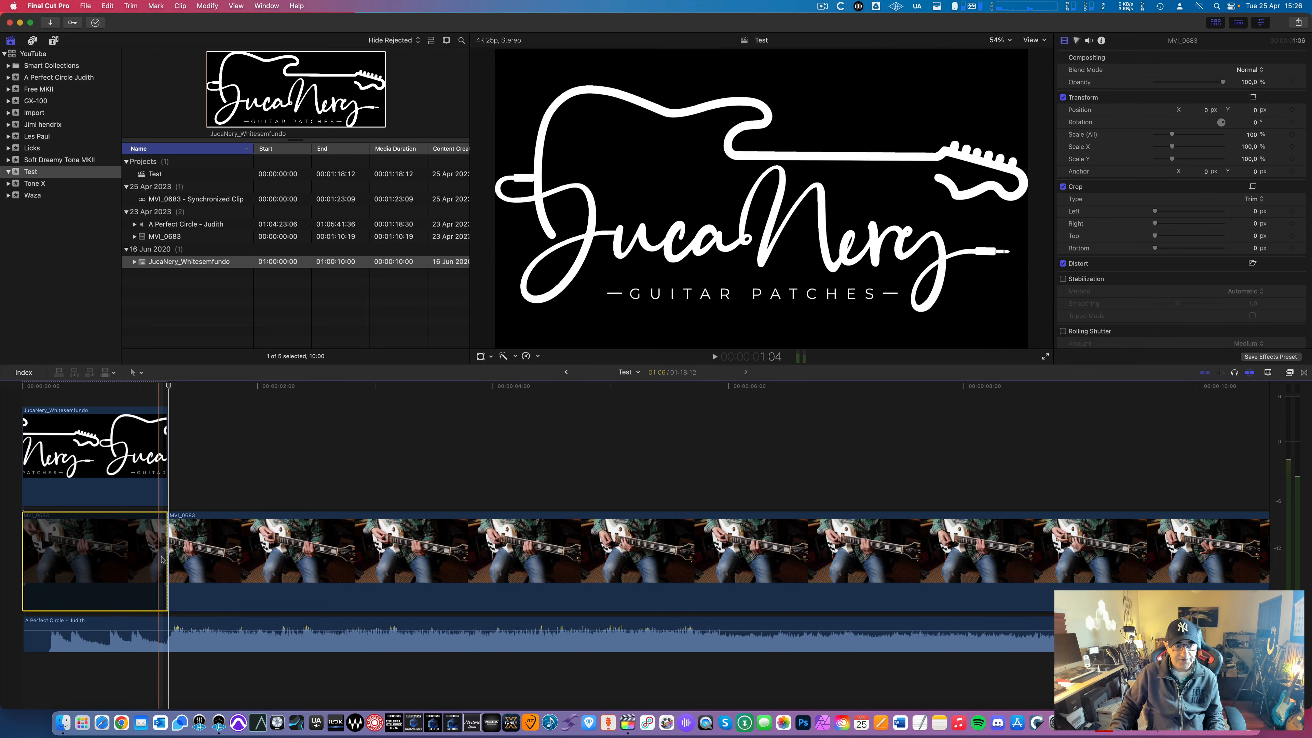
{"action": "key", "text": "space"}
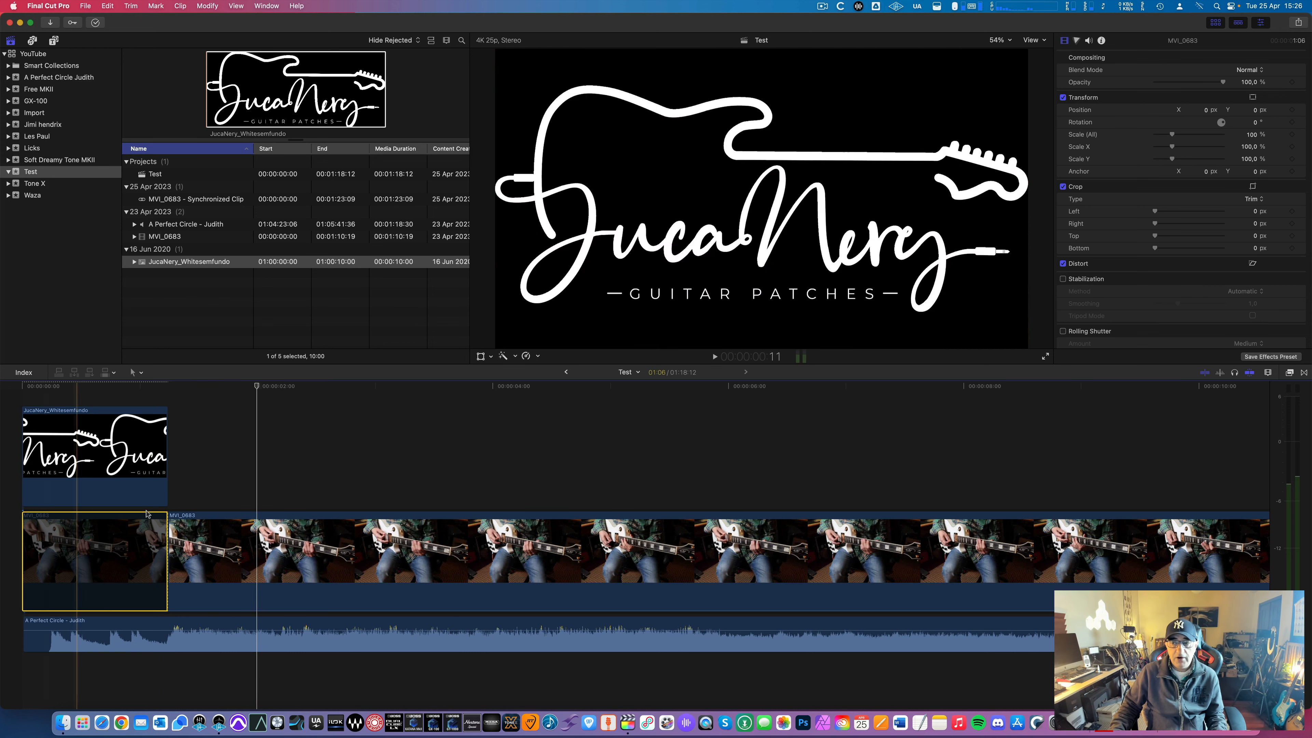
{"action": "key", "text": "space"}
Search all video effects for "earth", apply Earthquake to the logo clip, and play the result
{"action": "left_click", "coordinate": [1291, 373]}
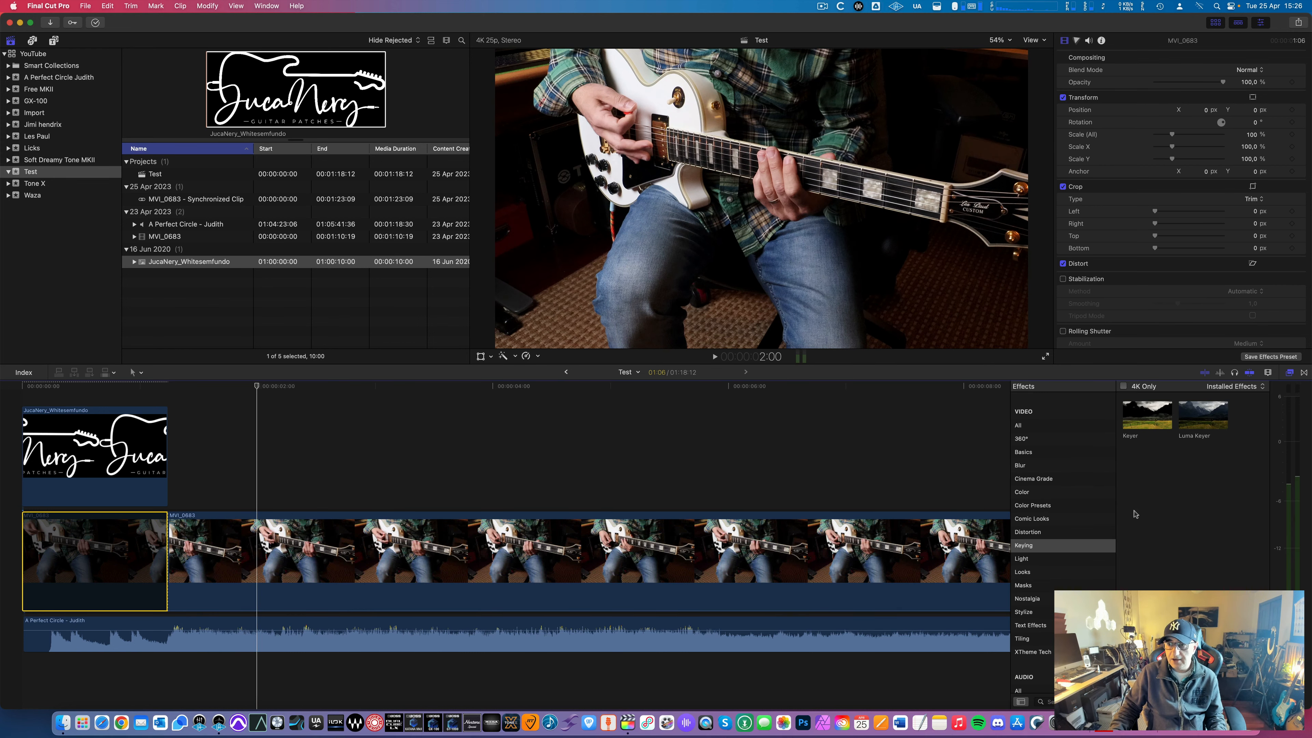
{"action": "left_click", "coordinate": [1055, 417]}
{"action": "left_click", "coordinate": [1049, 425]}
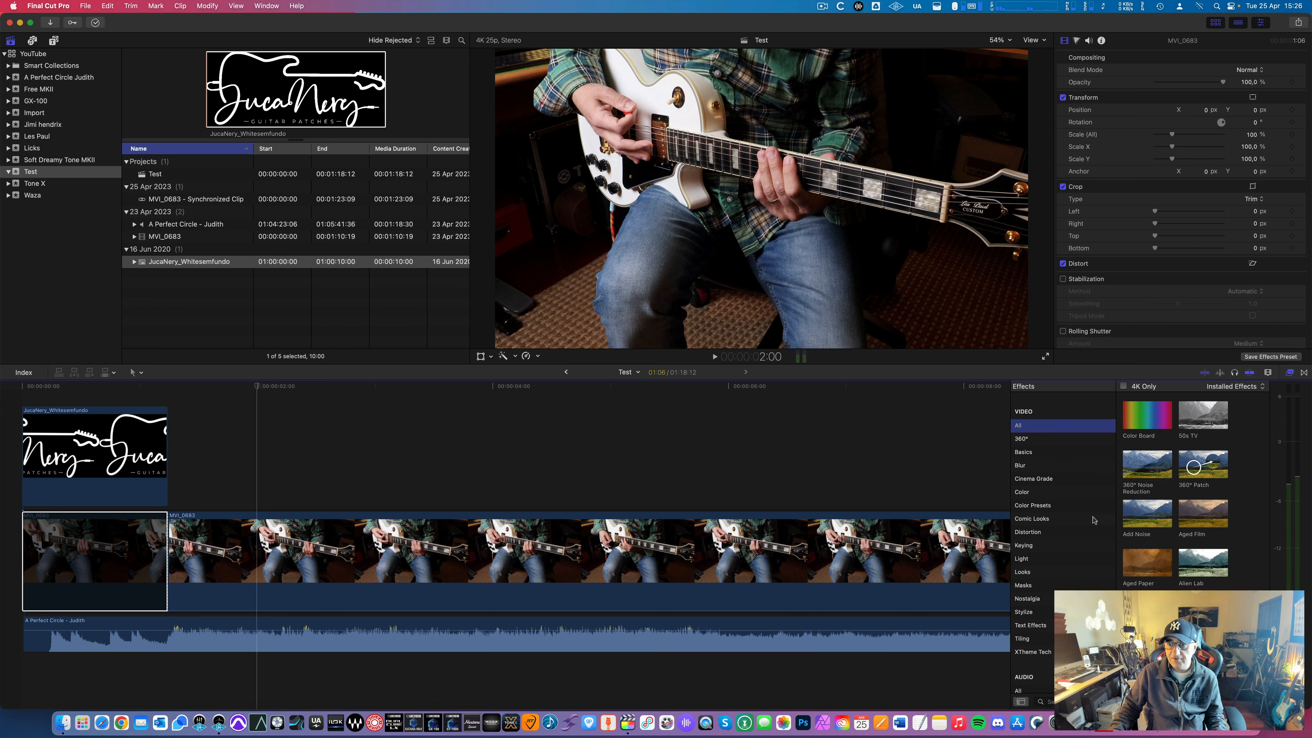
{"action": "left_click", "coordinate": [1048, 702]}
{"action": "type", "text": "earth"}
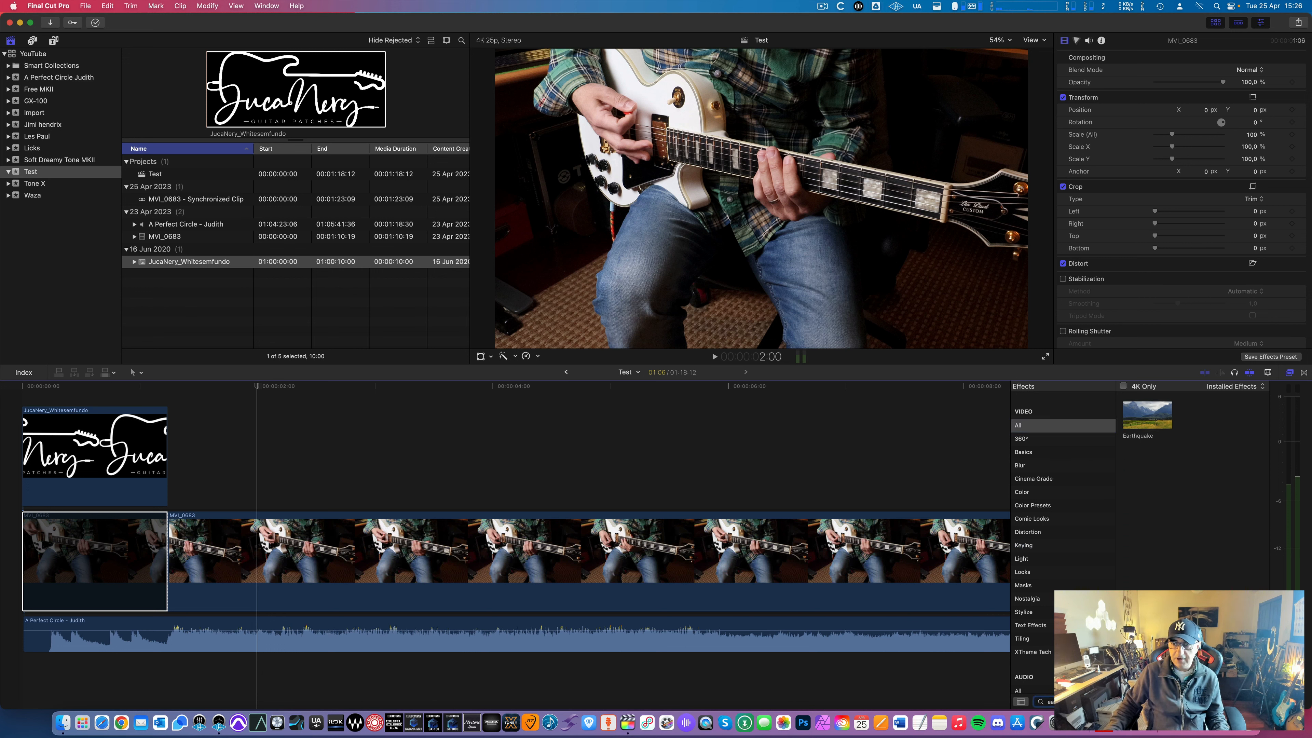
{"action": "left_click_drag", "start_coordinate": [1146, 438], "coordinate": [31, 407]}
{"action": "key", "text": "space"}
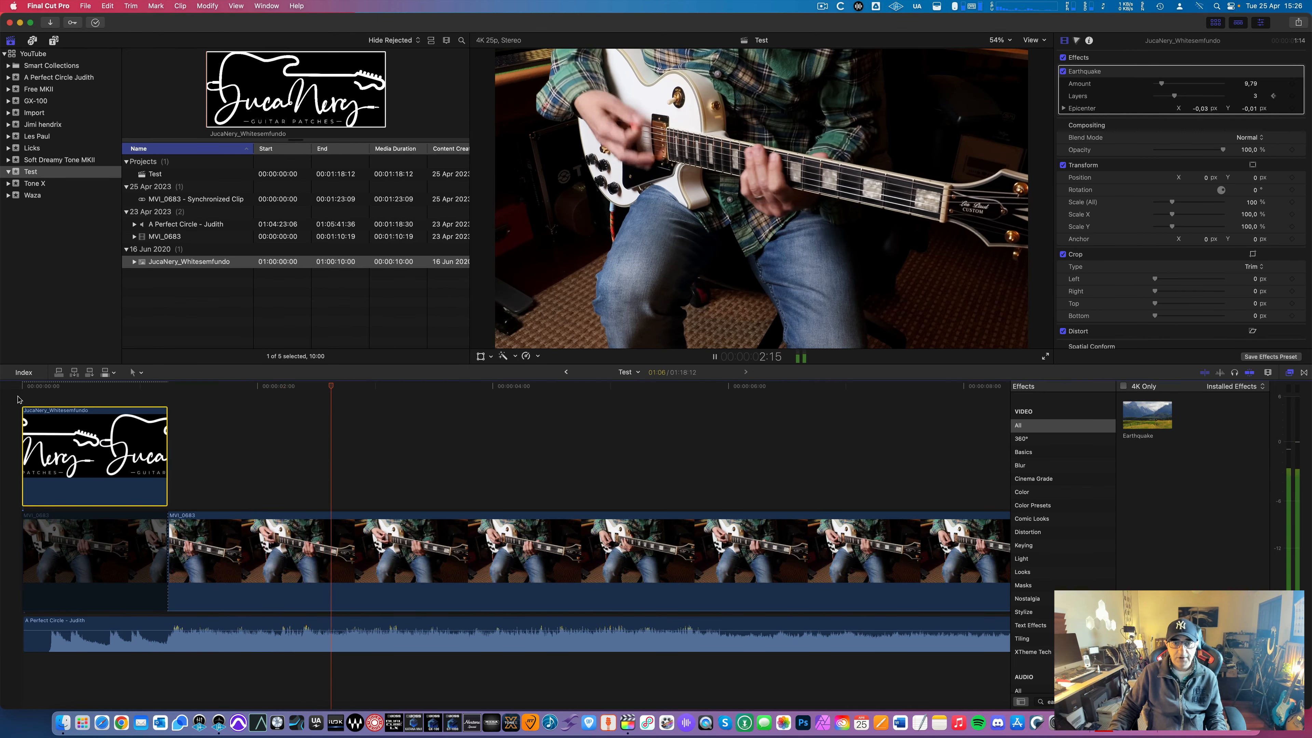
{"action": "key", "text": "space"}
Fit the whole project in the timeline, close the effects, and play the last seconds to find where the performance should end
{"action": "key", "text": "shift+z"}
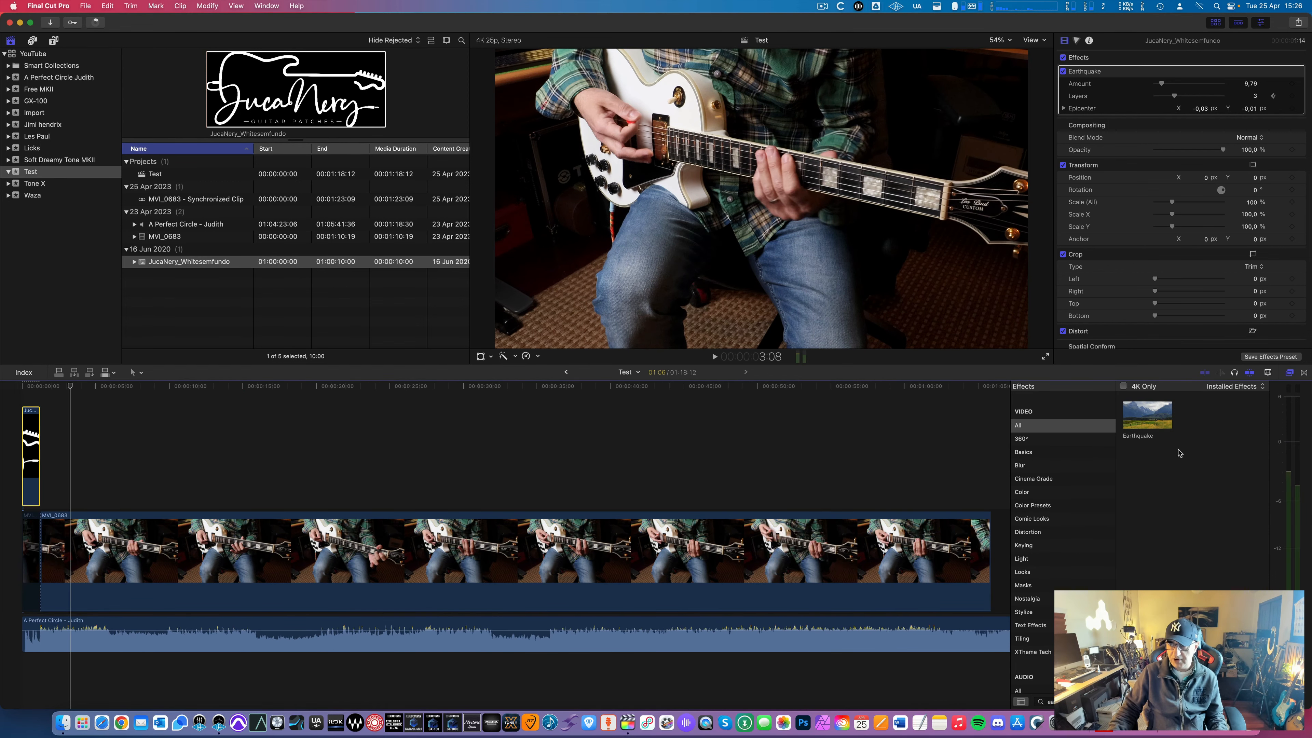
{"action": "left_click", "coordinate": [1290, 372]}
{"action": "key", "text": "space"}
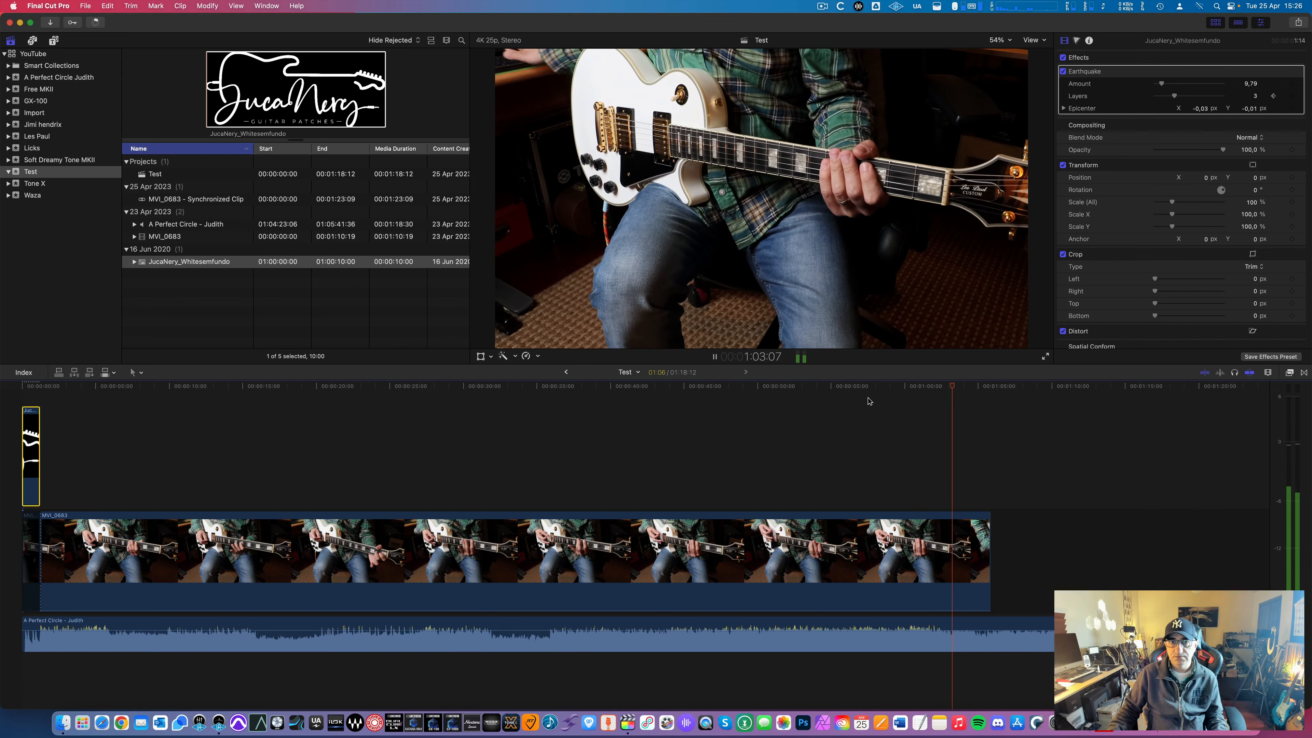
{"action": "key", "text": "space"}
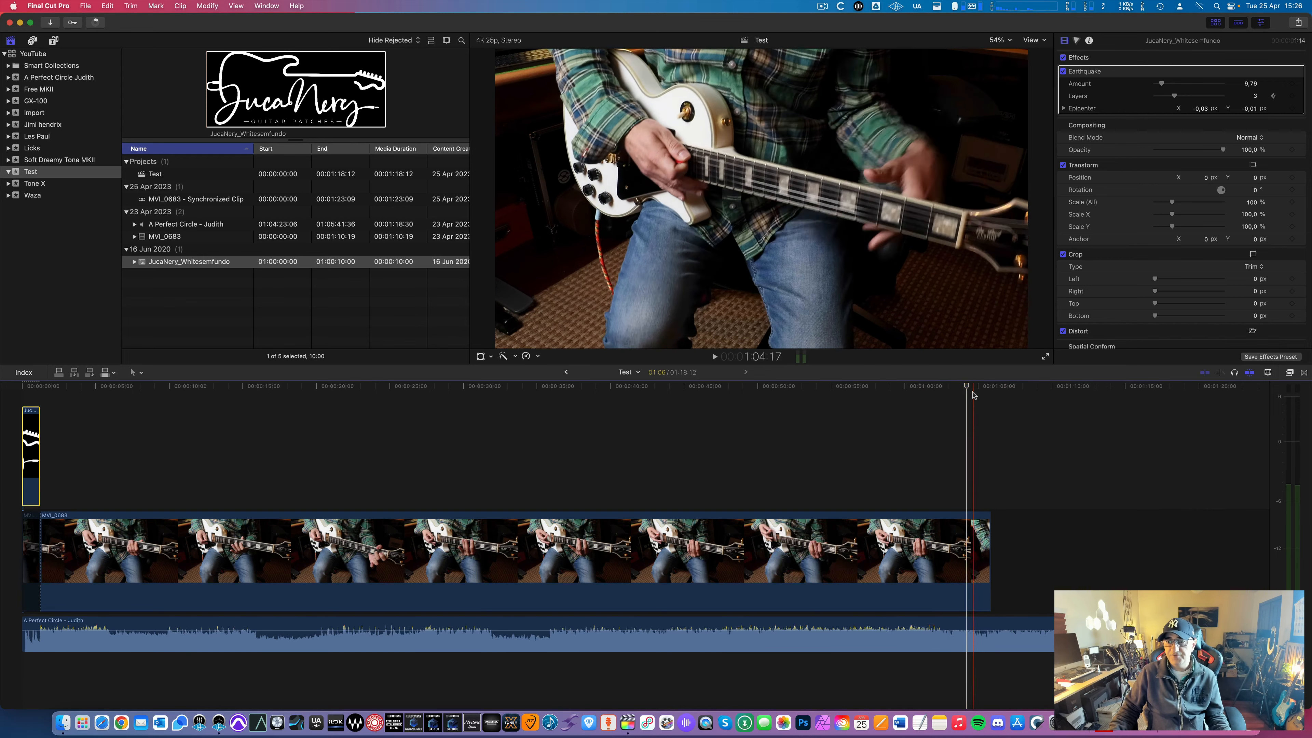
{"action": "left_click_drag", "start_coordinate": [969, 389], "coordinate": [951, 387]}
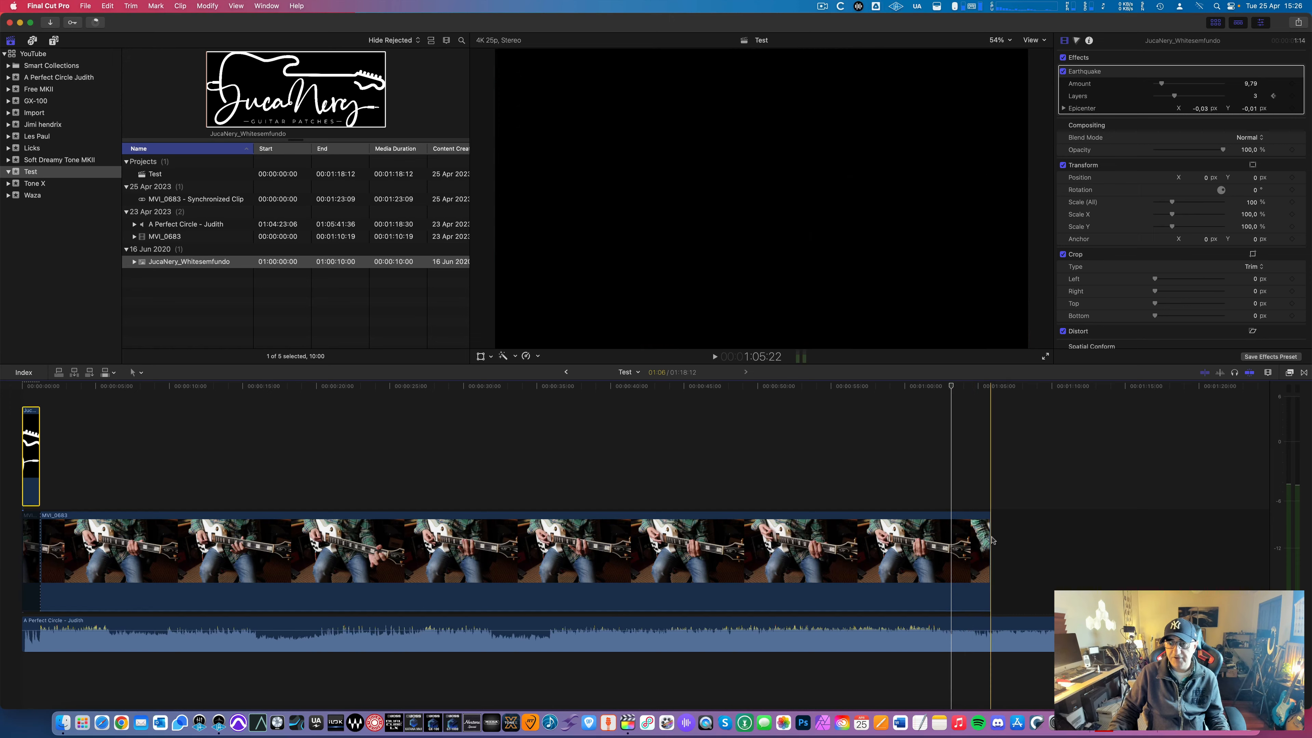
{"action": "left_click", "coordinate": [987, 540]}
{"action": "left_click_drag", "start_coordinate": [952, 388], "coordinate": [911, 392]}
{"action": "key", "text": "space"}
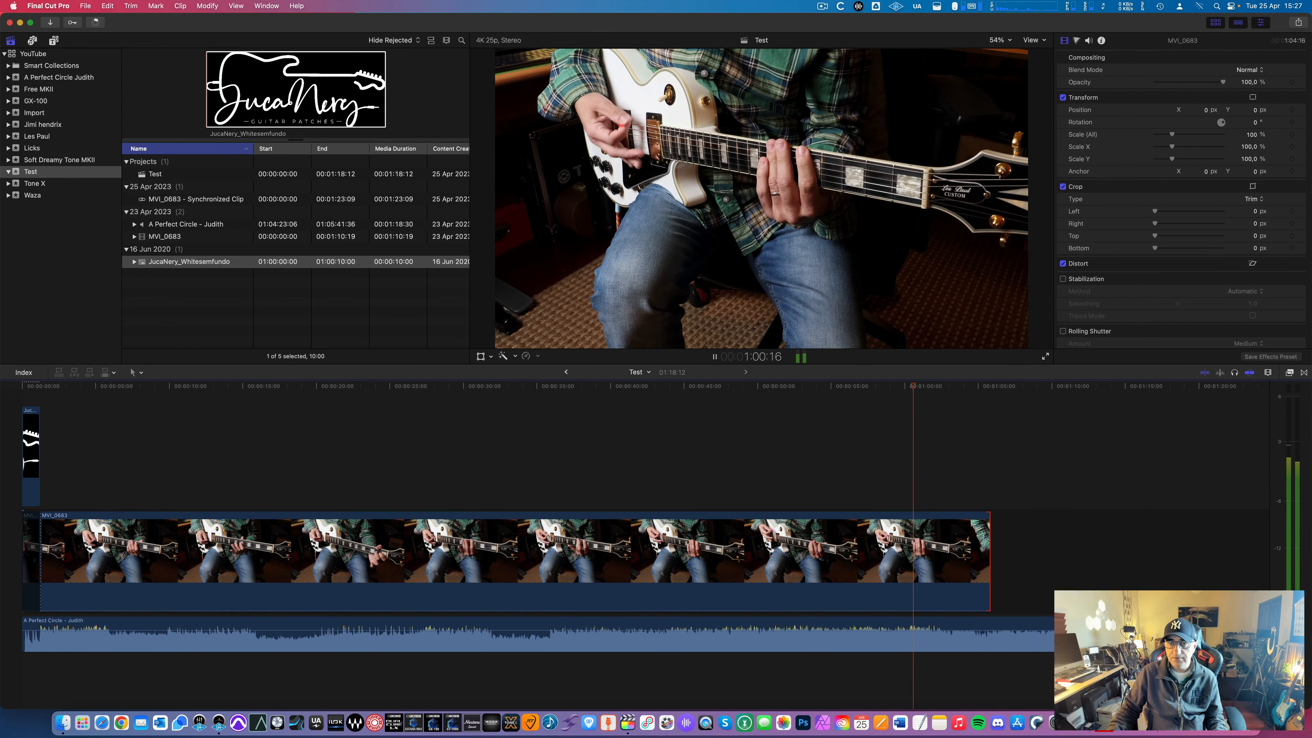
{"action": "key", "text": "space"}
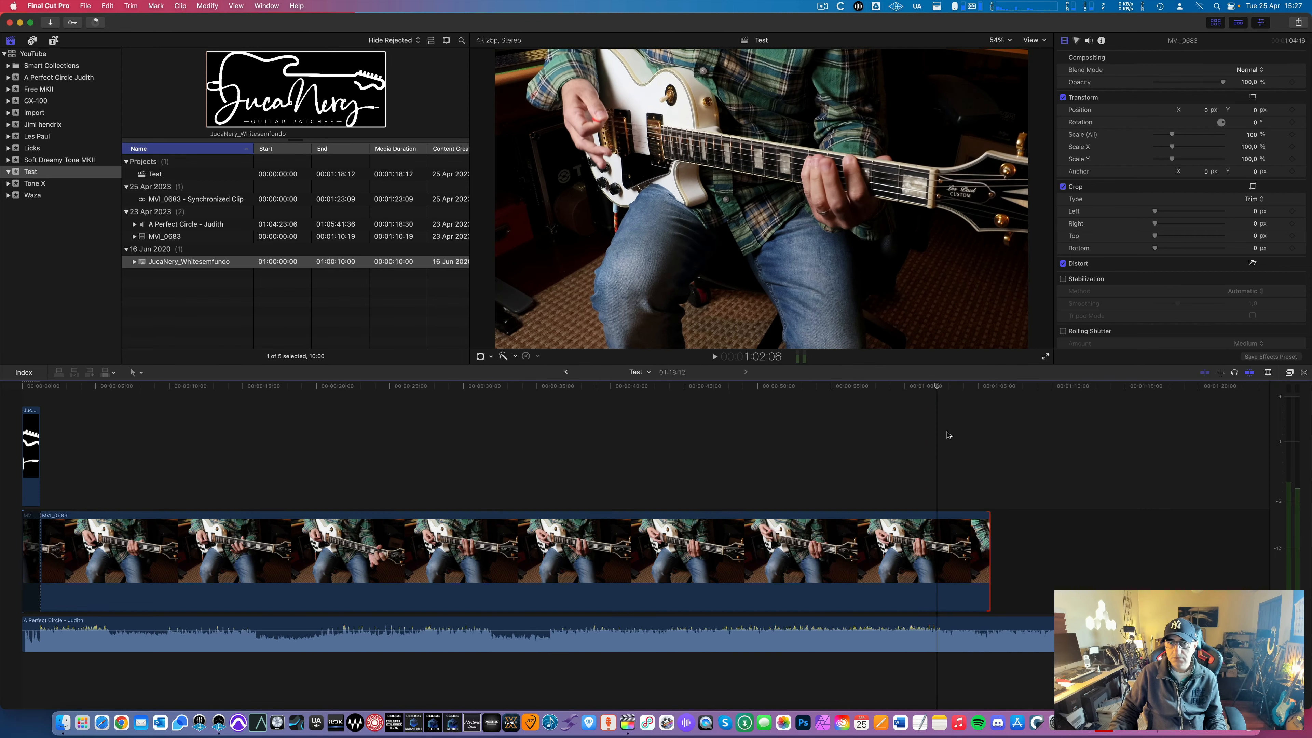
Trim the end of the last MVI_0683 part to a clip duration of 1:01:00 and play the new ending
{"action": "left_click_drag", "start_coordinate": [987, 544], "coordinate": [925, 545]}
{"action": "left_click", "coordinate": [922, 391]}
{"action": "key", "text": "space"}
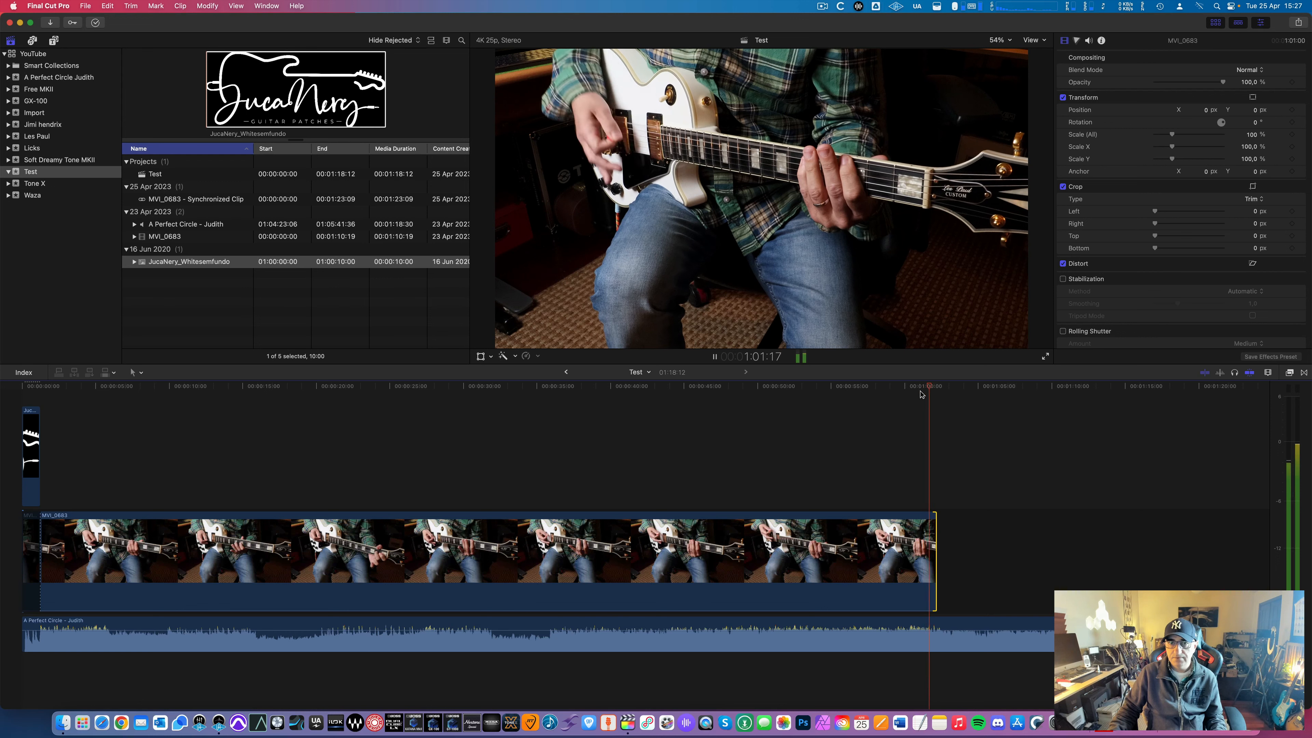
{"action": "key", "text": "space"}
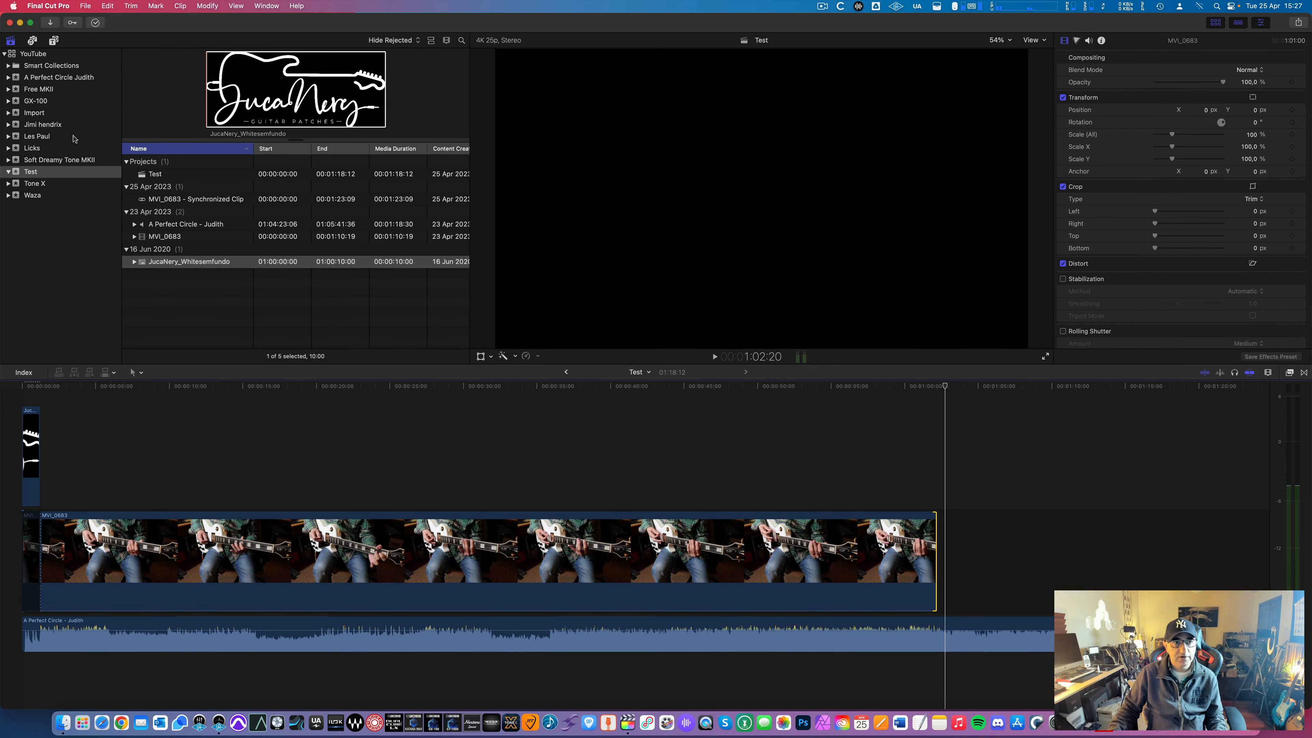
Move the _logo clip from the A Perfect Circle Judith event to the Test event and select it there
{"action": "left_click", "coordinate": [42, 79]}
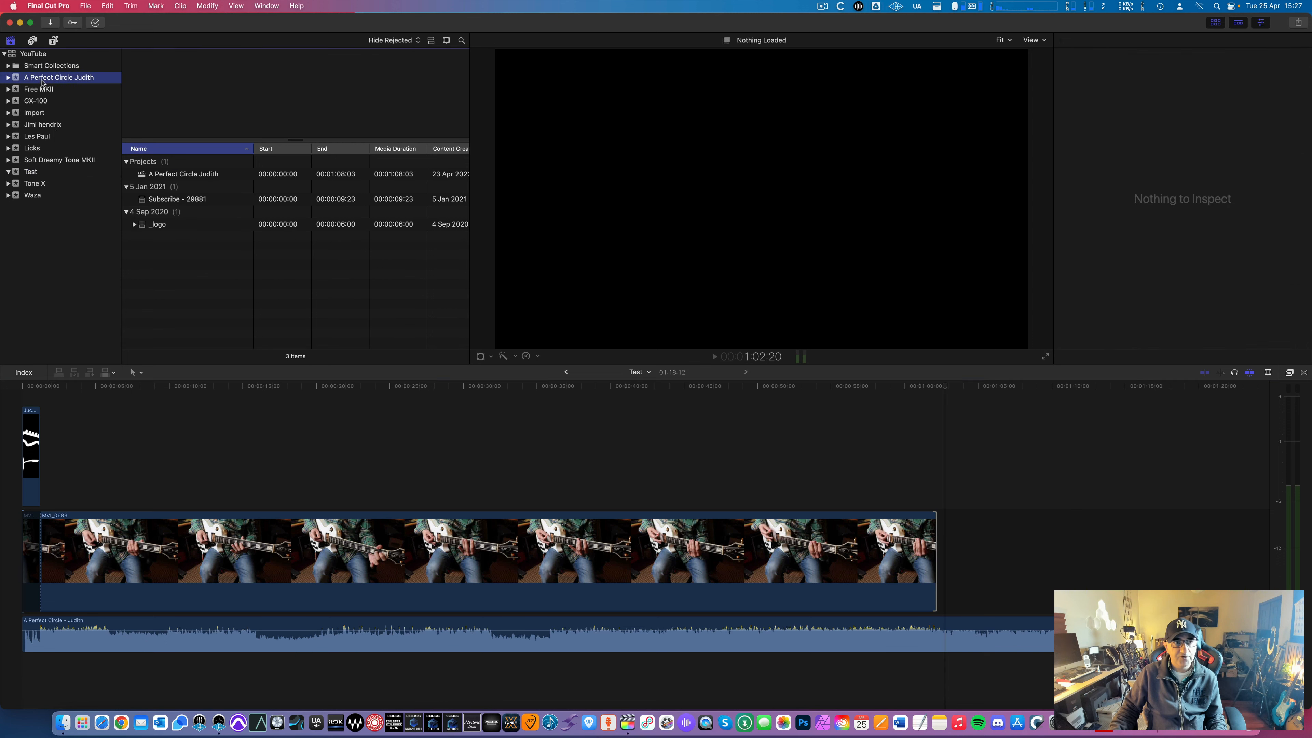
{"action": "left_click", "coordinate": [61, 183]}
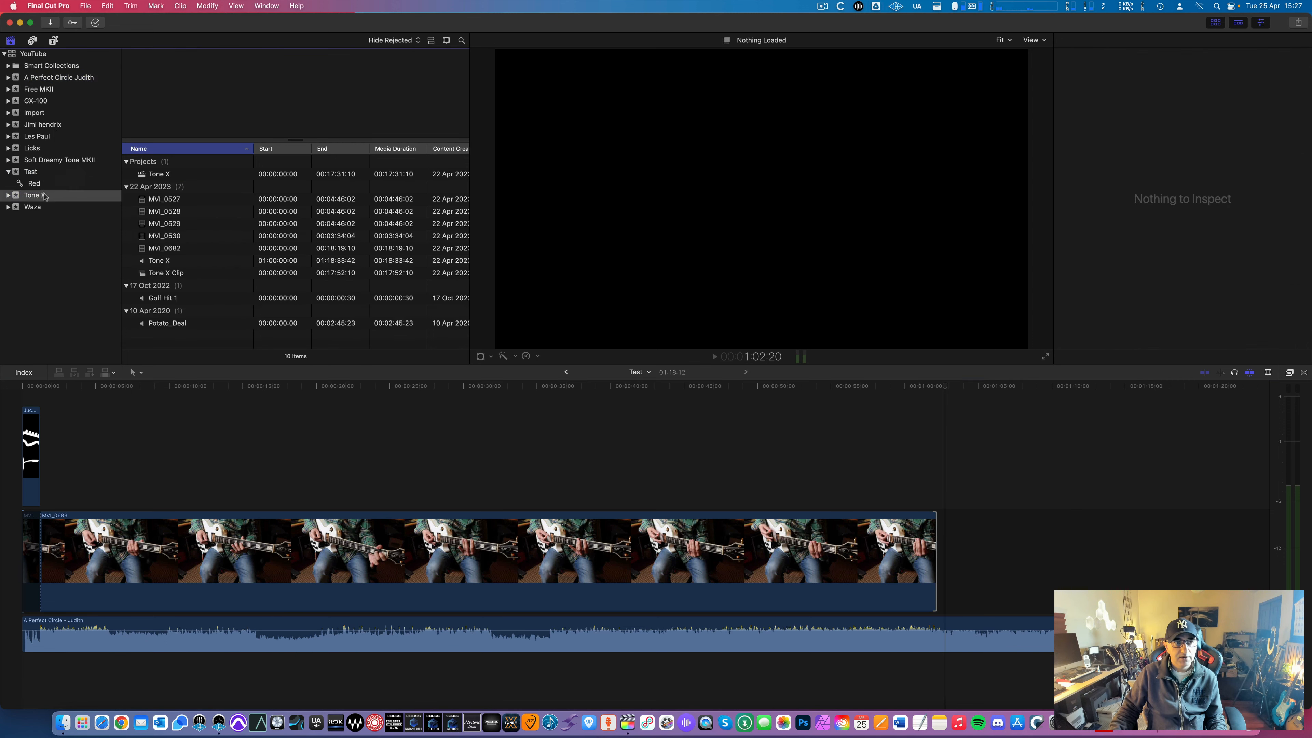
{"action": "left_click", "coordinate": [41, 175]}
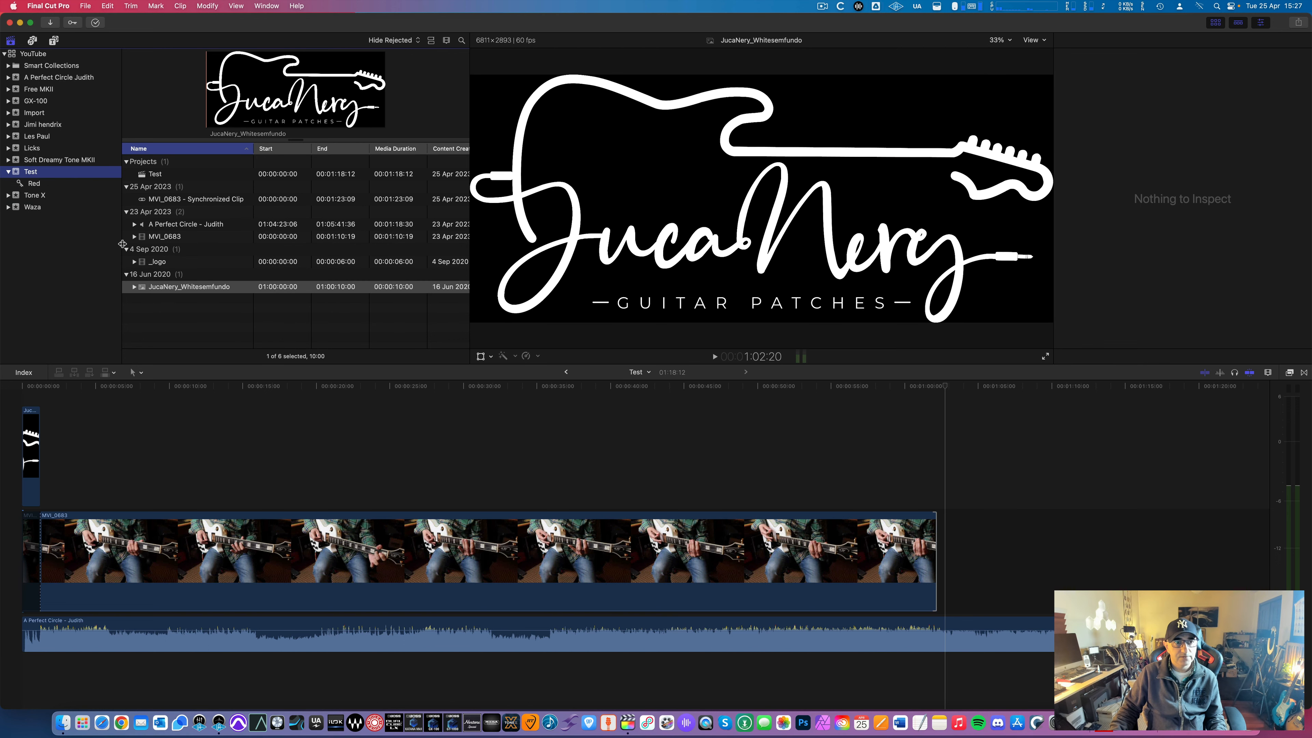
{"action": "left_click", "coordinate": [145, 264]}
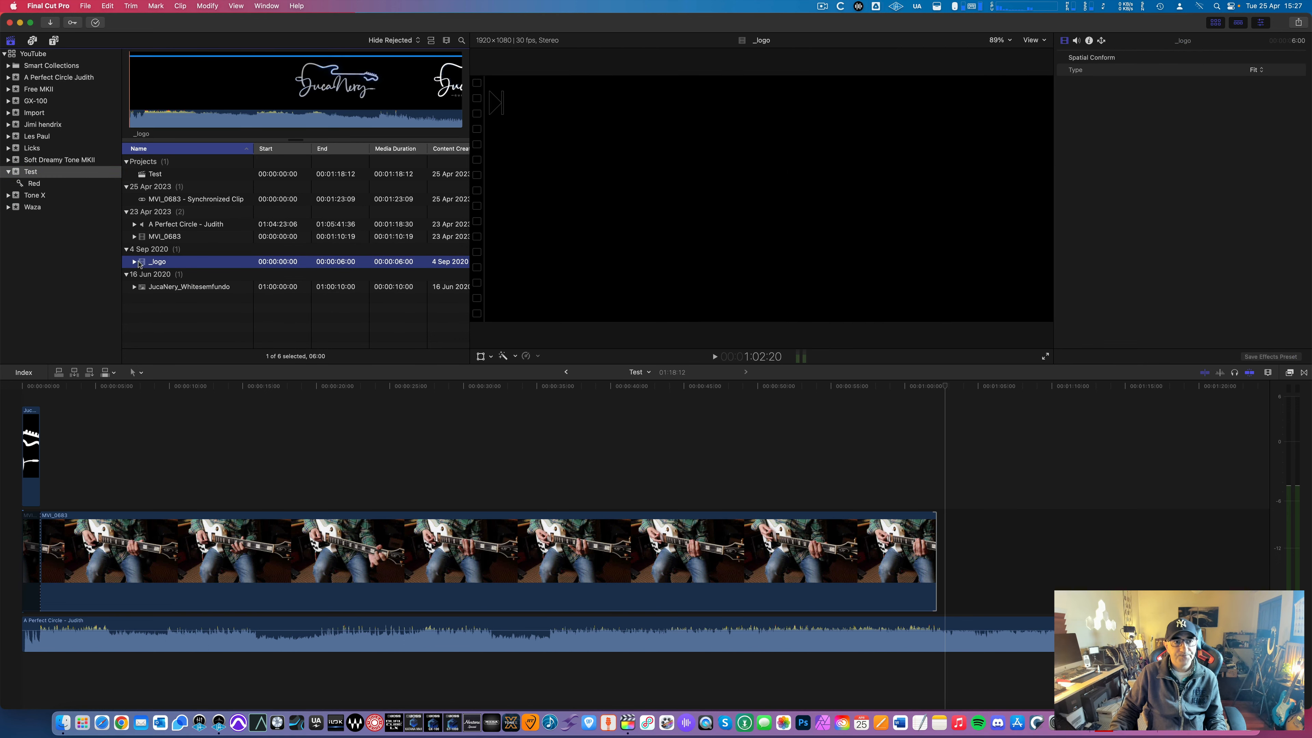
Append the _logo clip directly after the last MVI_0683 part, play it, and turn its audio volume all the way down
{"action": "left_click_drag", "start_coordinate": [202, 272], "coordinate": [937, 541]}
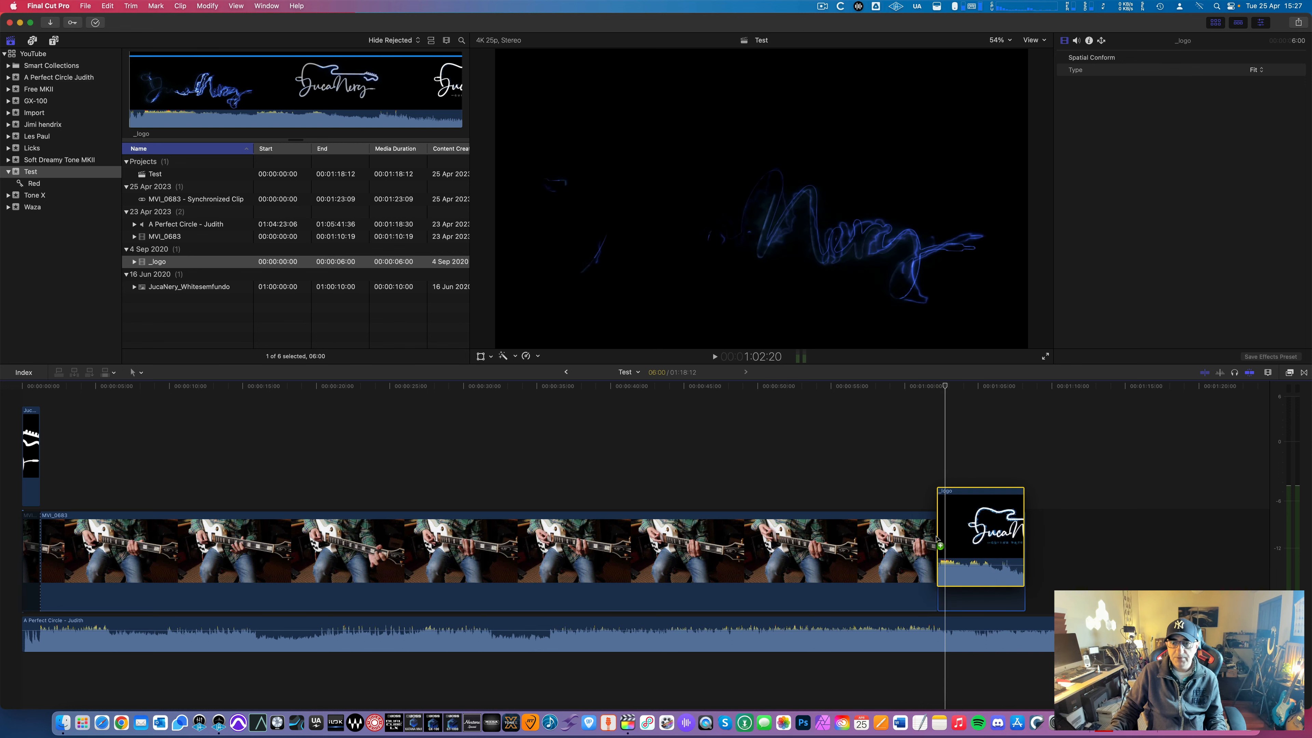
{"action": "key", "text": "space"}
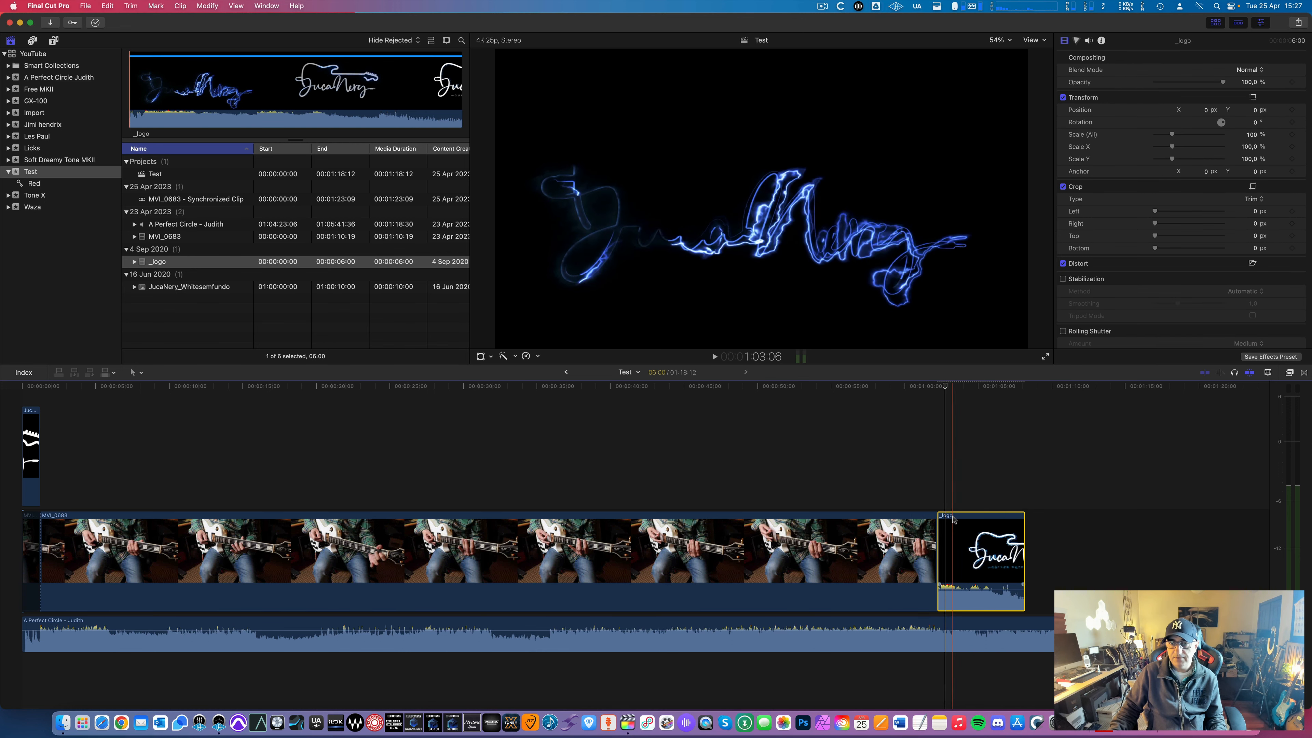
{"action": "key", "text": "space"}
{"action": "left_click_drag", "start_coordinate": [962, 591], "coordinate": [959, 628]}
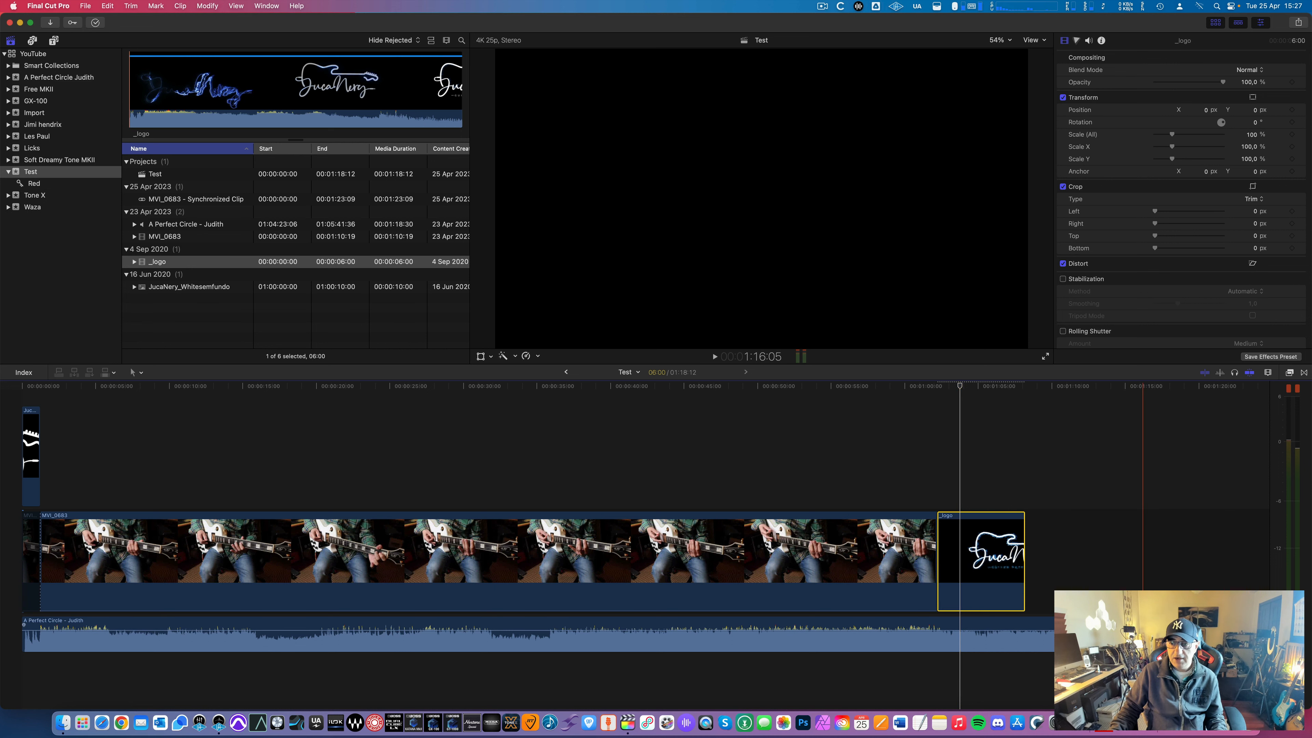
Trim the Judith audio to end with the closing _logo clip, fade it out over about 6 seconds, and play the ending
{"action": "left_click_drag", "start_coordinate": [1175, 634], "coordinate": [1115, 634]}
{"action": "left_click_drag", "start_coordinate": [1034, 643], "coordinate": [1015, 625]}
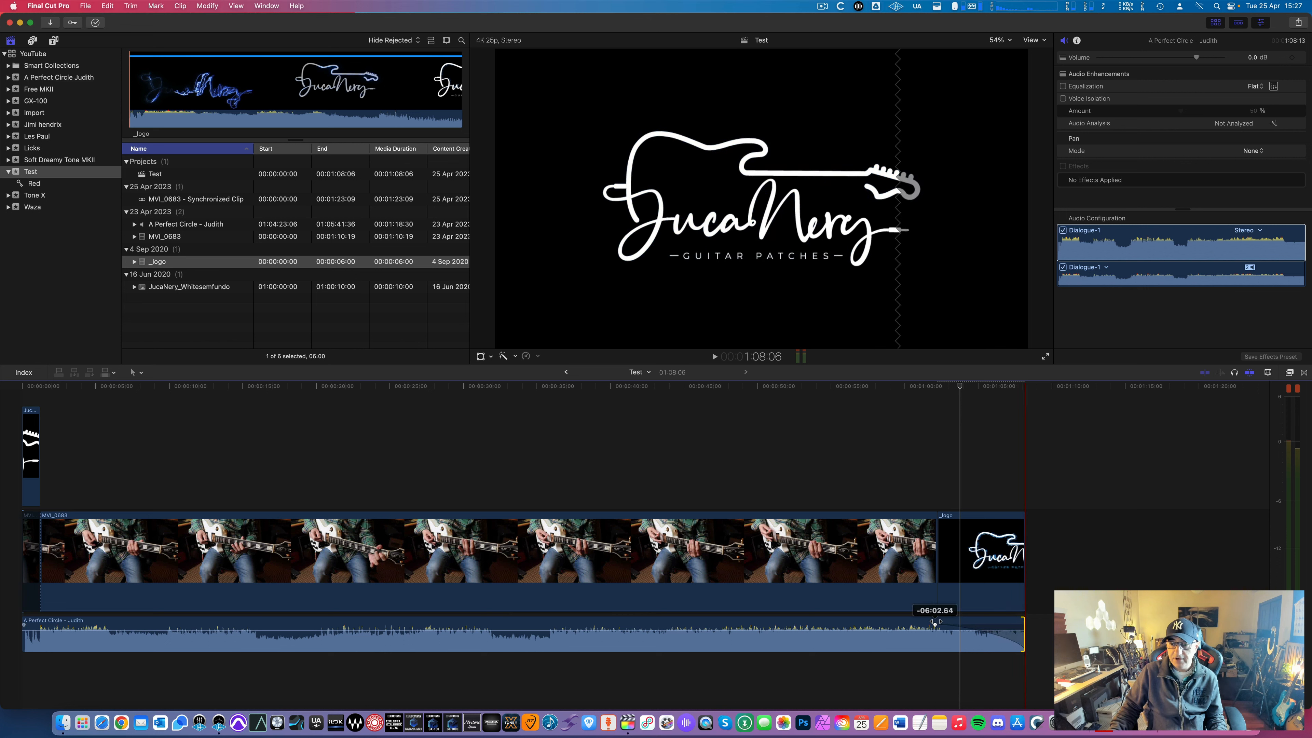
{"action": "left_click_drag", "start_coordinate": [934, 624], "coordinate": [935, 624]}
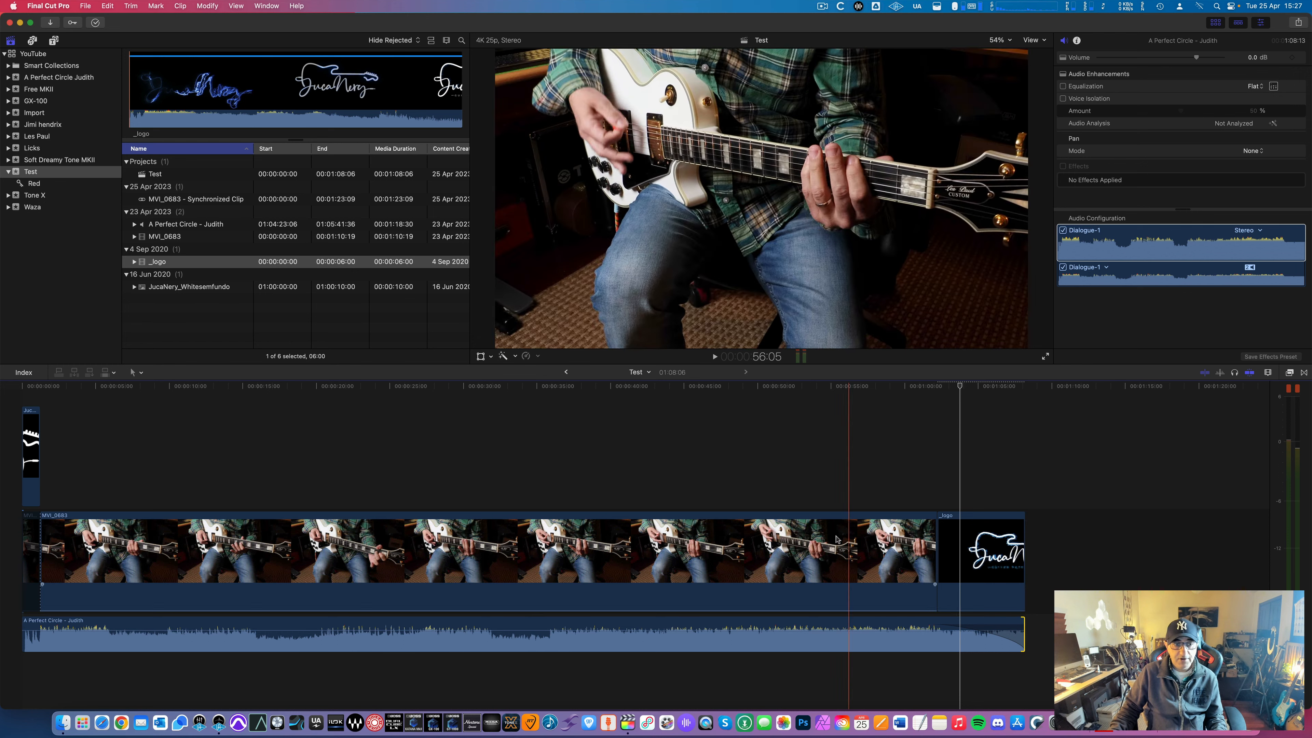
{"action": "key", "text": "space"}
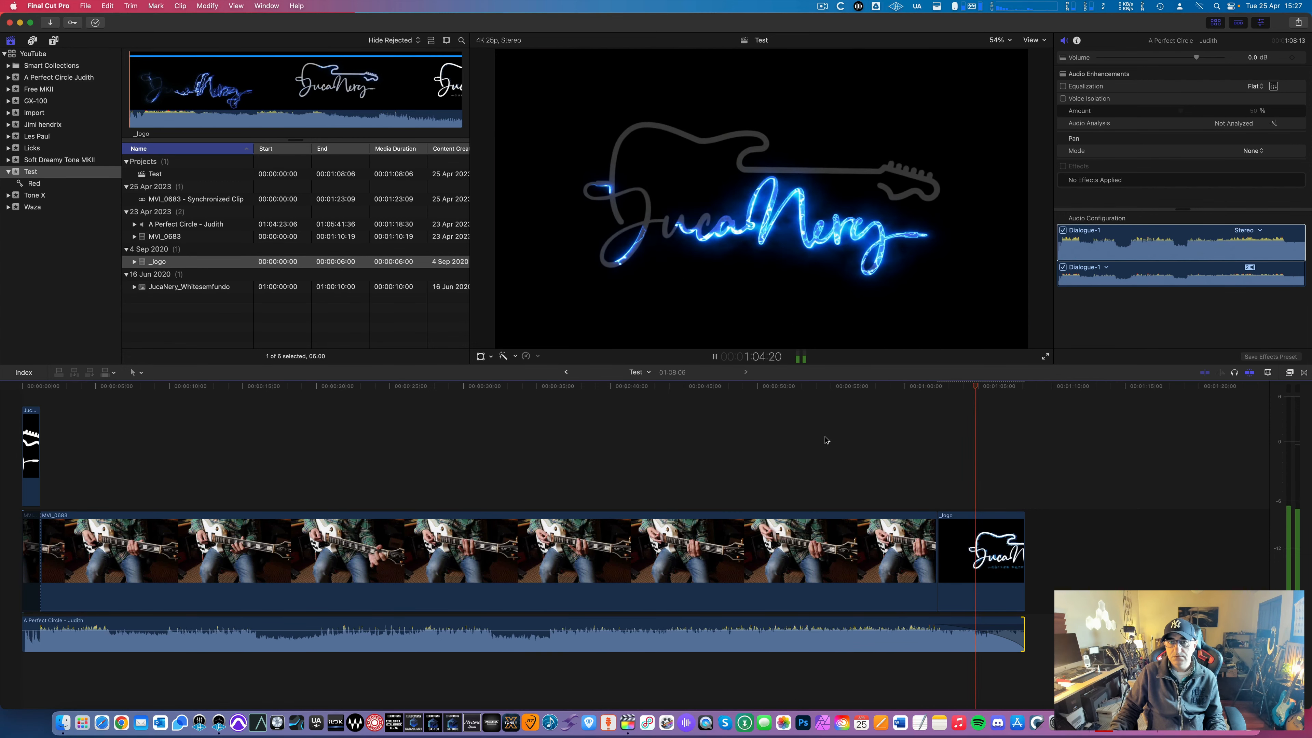
{"action": "key", "text": "space"}
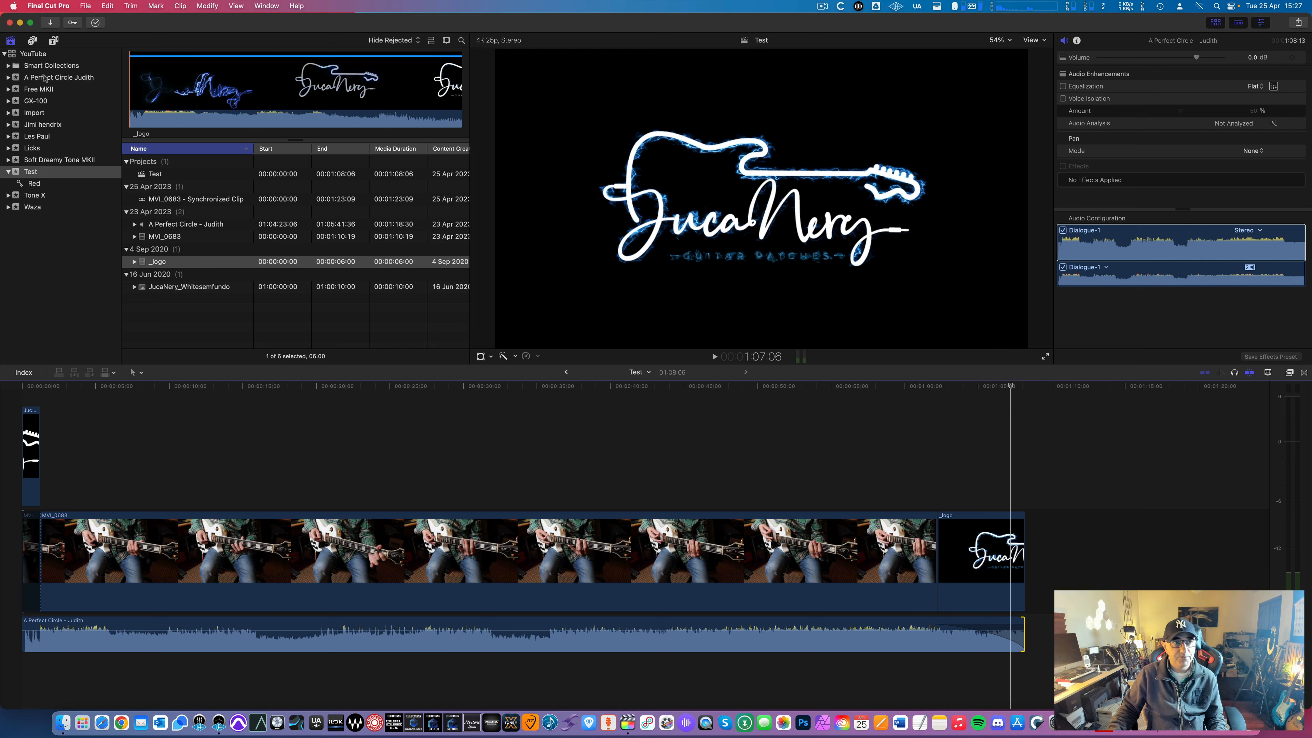
Move the Subscribe - 29881 clip from the A Perfect Circle Judith event to the Test event
{"action": "left_click", "coordinate": [45, 78]}
{"action": "left_click", "coordinate": [155, 199]}
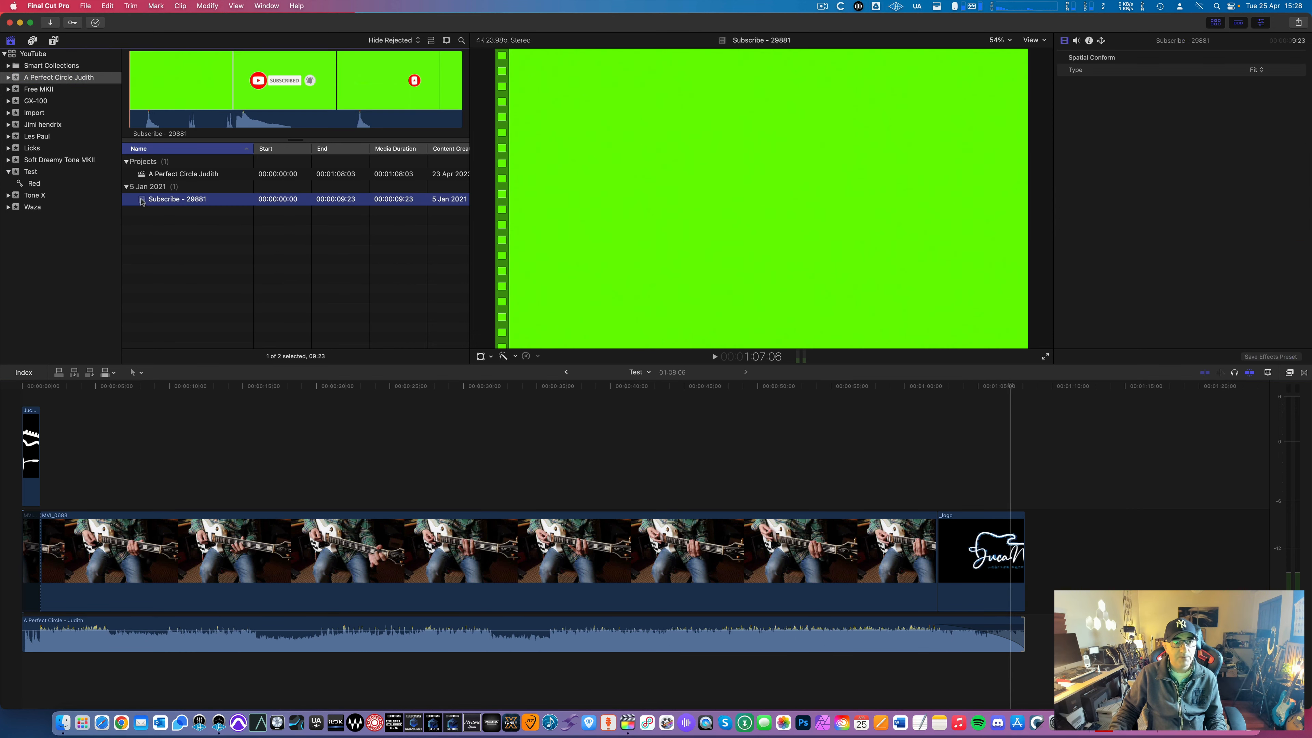
{"action": "left_click", "coordinate": [31, 171]}
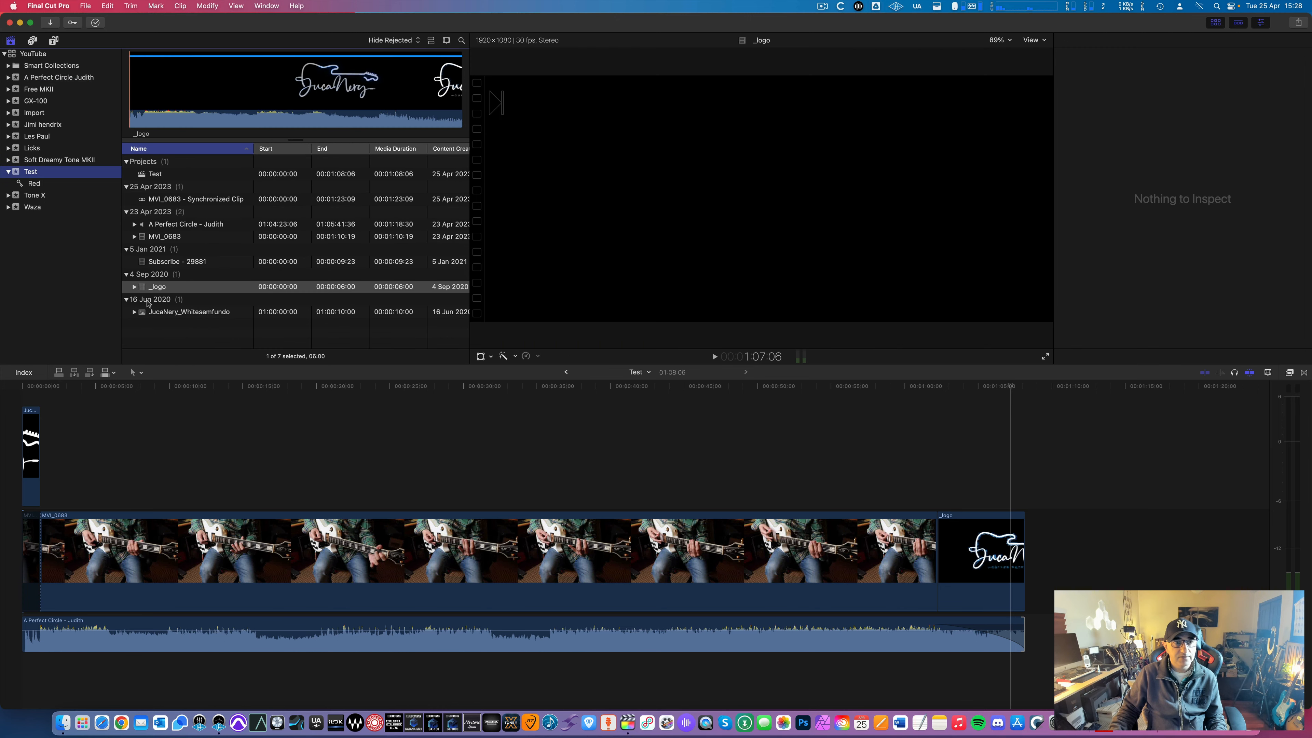
Connect Subscribe - 29881, with its audio muted, above MVI_0683 so that it ends where the closing _logo clip starts, and play it
{"action": "left_click", "coordinate": [145, 263]}
{"action": "left_click_drag", "start_coordinate": [186, 280], "coordinate": [796, 457]}
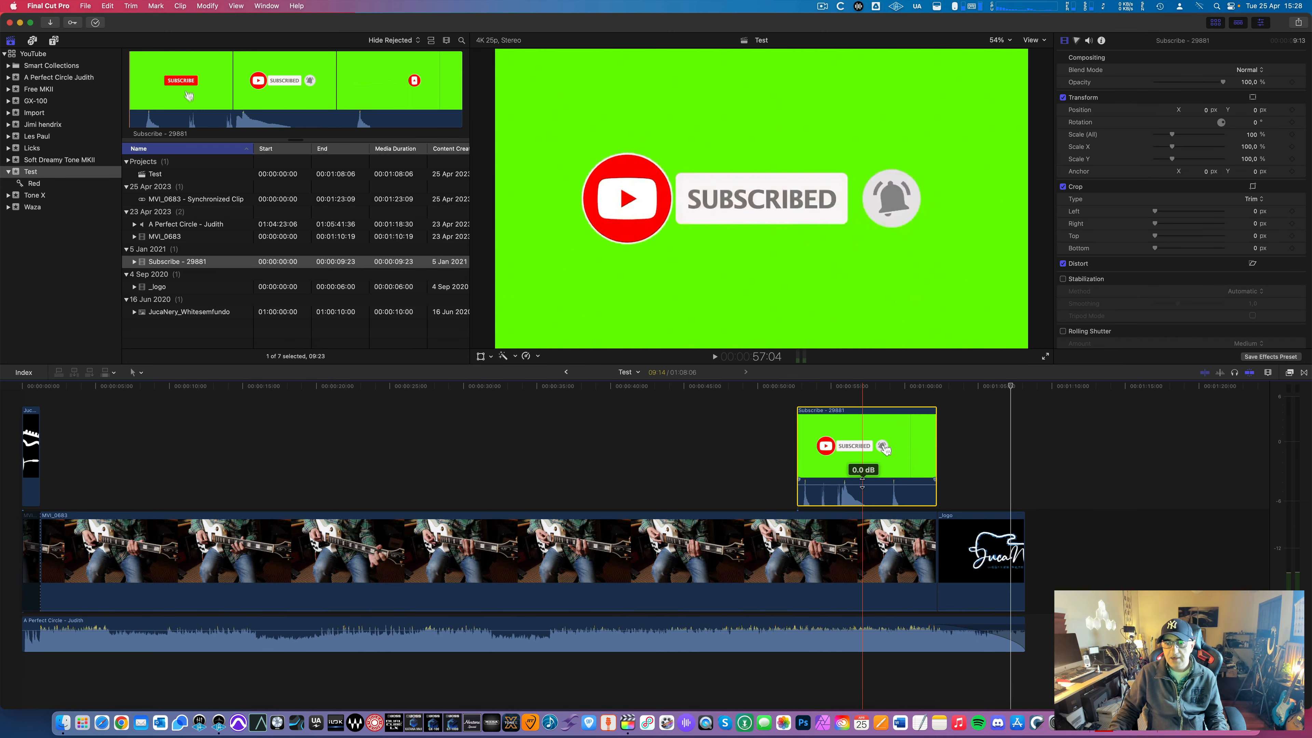
{"action": "left_click", "coordinate": [784, 388]}
{"action": "key", "text": "space"}
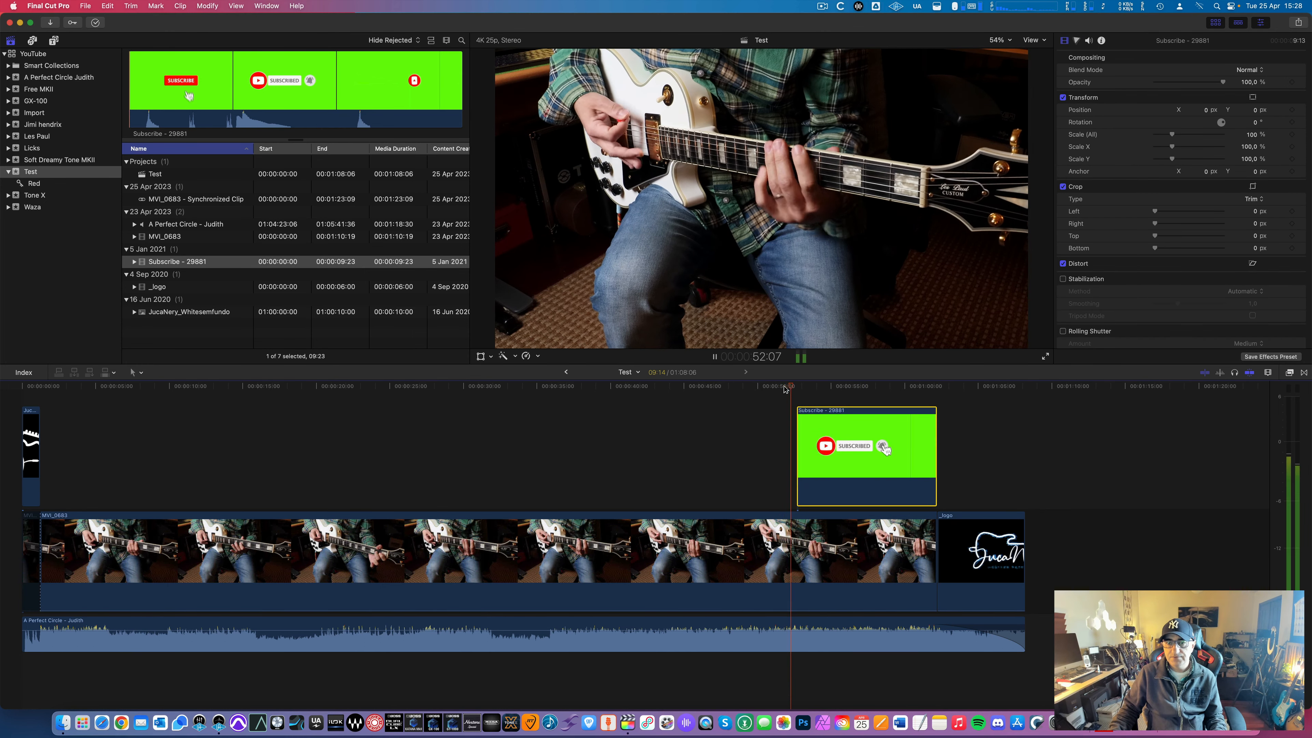
{"action": "key", "text": "space"}
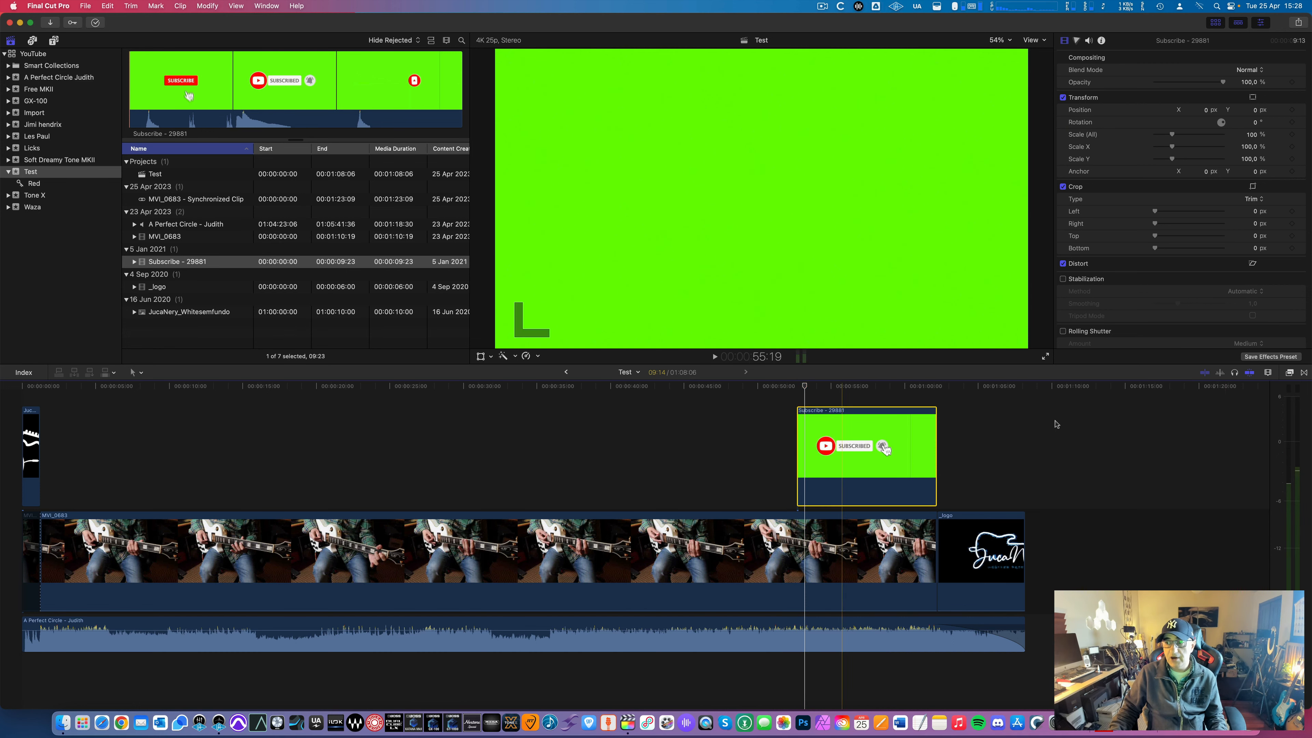
Apply the Keyer effect to the Subscribe clip to remove its green background and check the result at 56:02
{"action": "left_click", "coordinate": [1289, 372]}
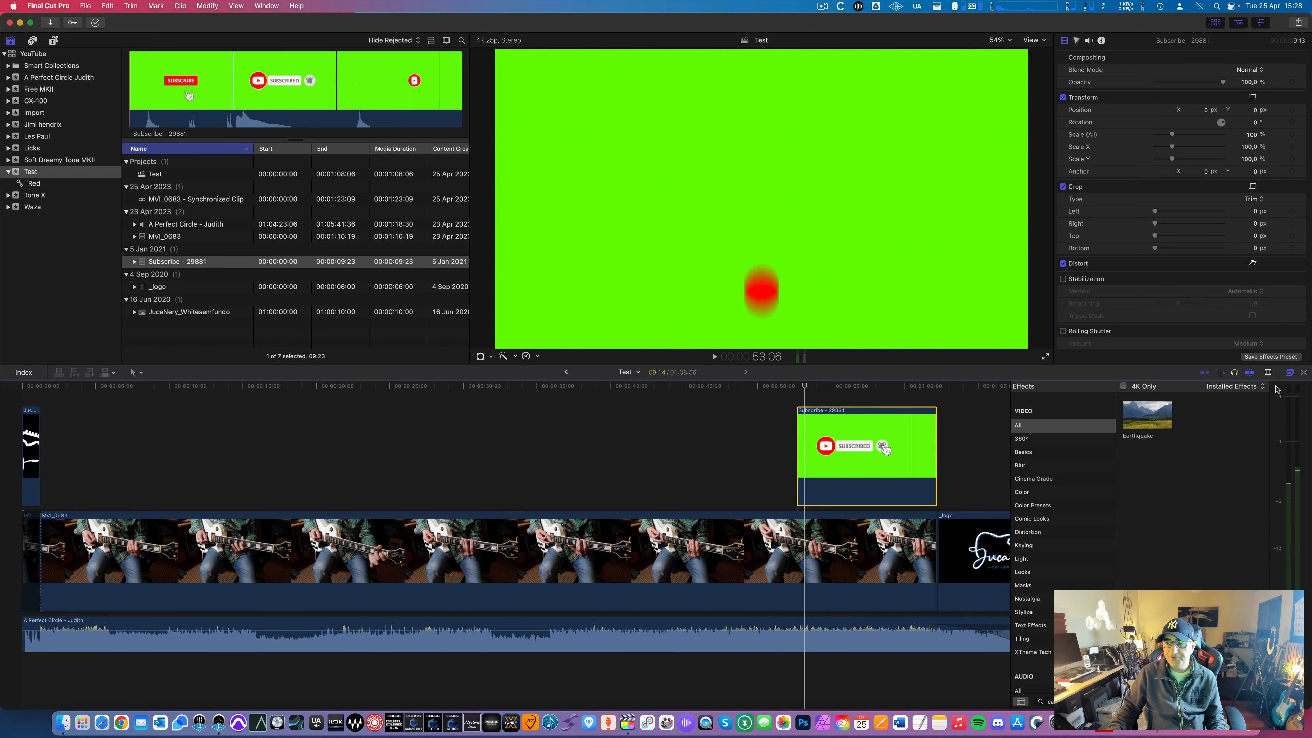
{"action": "left_click", "coordinate": [1037, 548]}
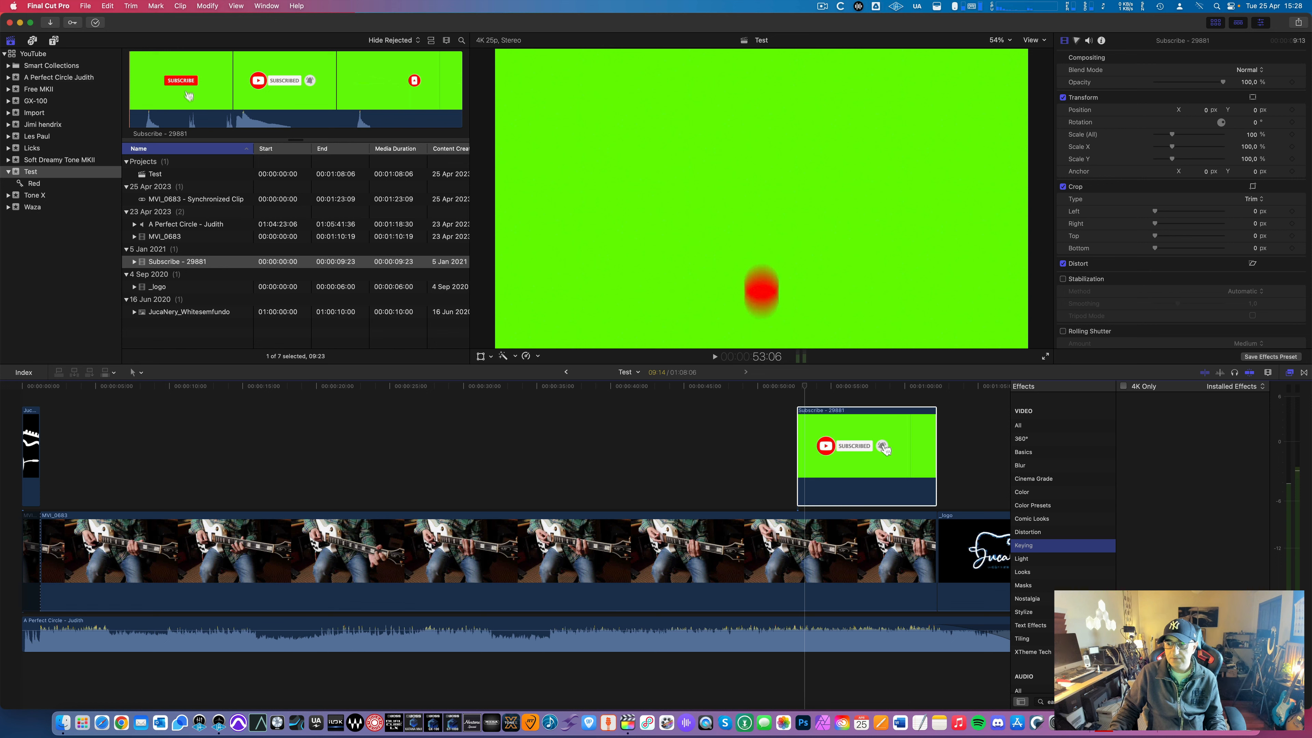
{"action": "left_click_drag", "start_coordinate": [1147, 415], "coordinate": [890, 450]}
{"action": "left_click", "coordinate": [1290, 372]}
{"action": "left_click_drag", "start_coordinate": [806, 386], "coordinate": [848, 390]}
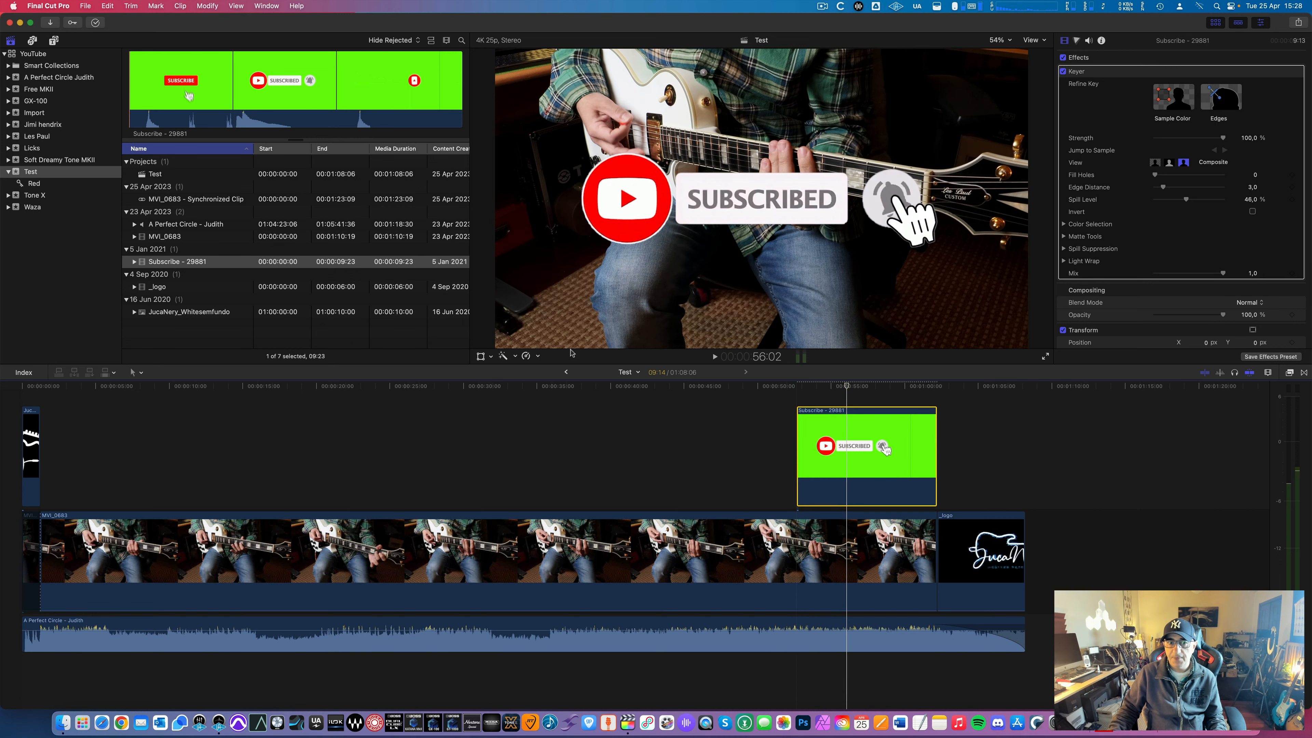
Shrink the Subscribe overlay and place it in the picture's lower-right corner, at about X 1478.8 px and Y -935.8 px
{"action": "left_click", "coordinate": [481, 356]}
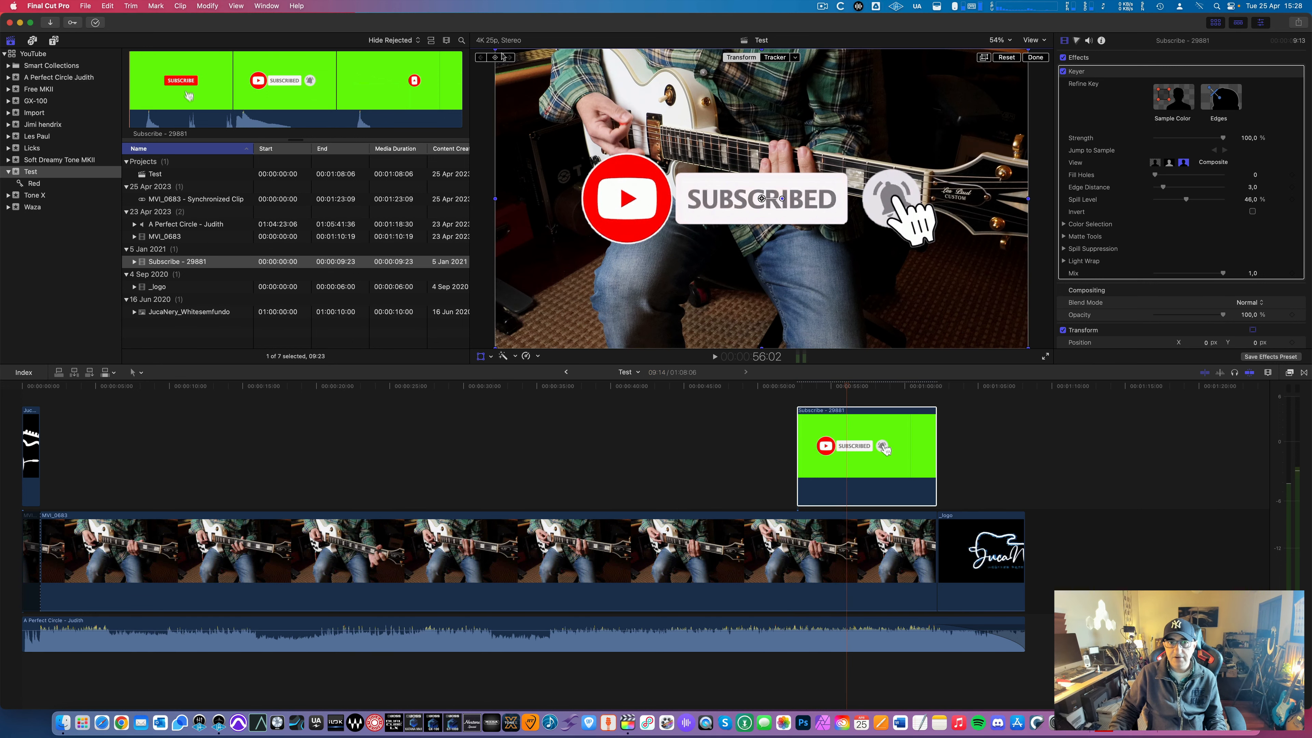
{"action": "left_click_drag", "start_coordinate": [495, 48], "coordinate": [722, 164]}
{"action": "left_click_drag", "start_coordinate": [781, 217], "coordinate": [987, 350]}
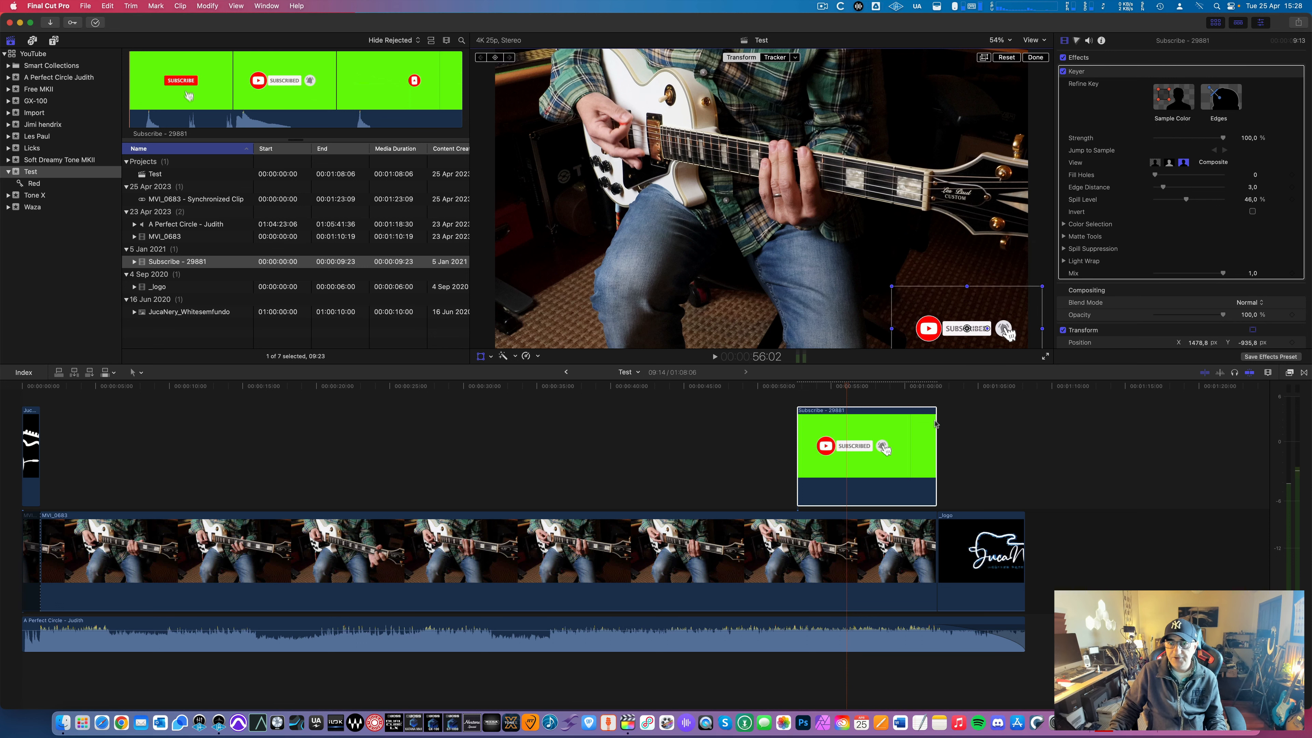
Audition the Subscribe clip's sound at 0.0 dB with the Judith audio disabled, then restore the mute and the Judith audio
{"action": "left_click_drag", "start_coordinate": [861, 499], "coordinate": [861, 478]}
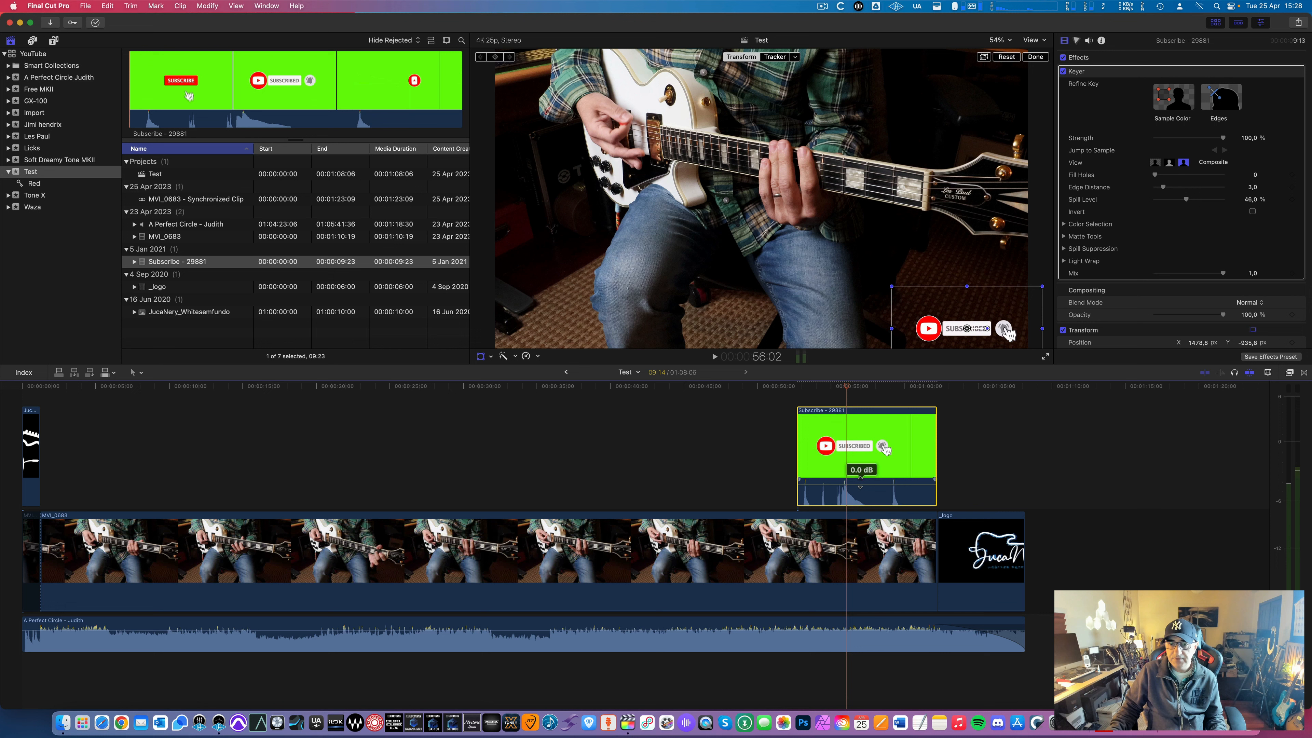
{"action": "left_click", "coordinate": [852, 640]}
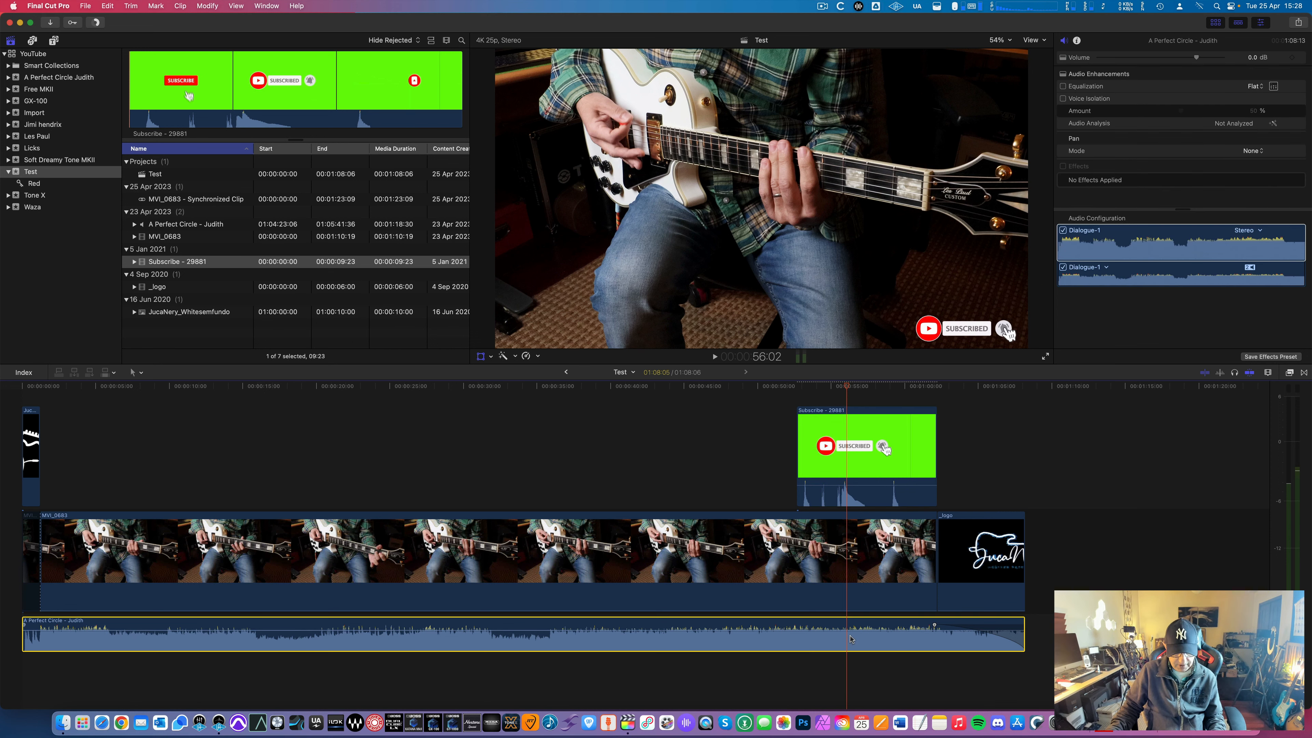
{"action": "key", "text": "v"}
{"action": "left_click", "coordinate": [795, 387]}
{"action": "key", "text": "space"}
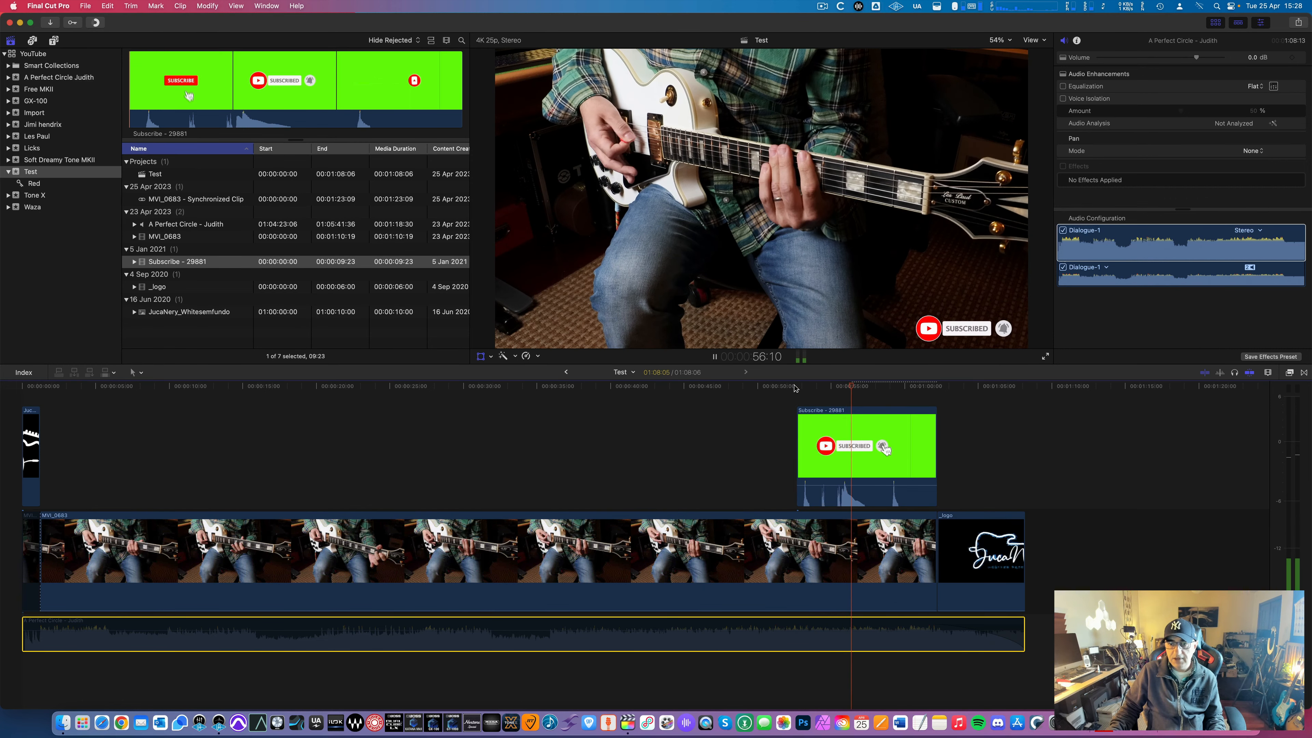
{"action": "left_click_drag", "start_coordinate": [871, 480], "coordinate": [873, 490]}
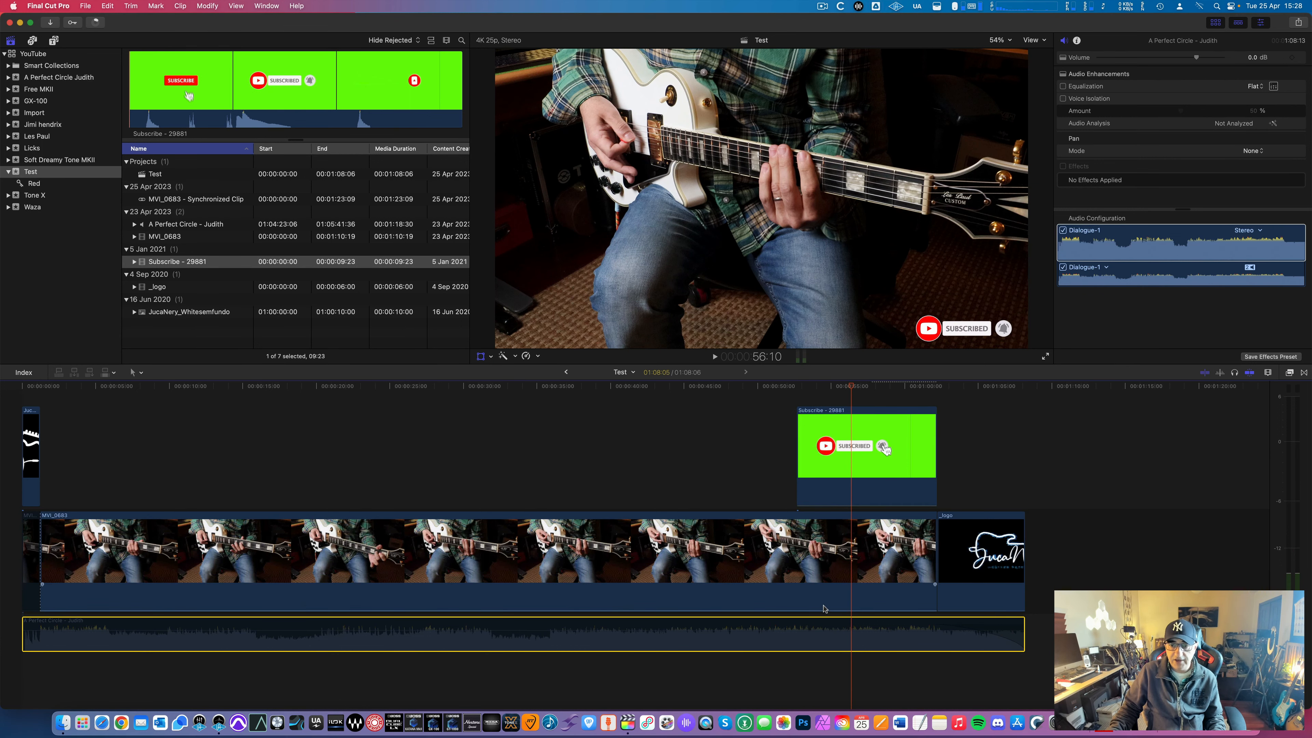
{"action": "key", "text": "super+equal"}
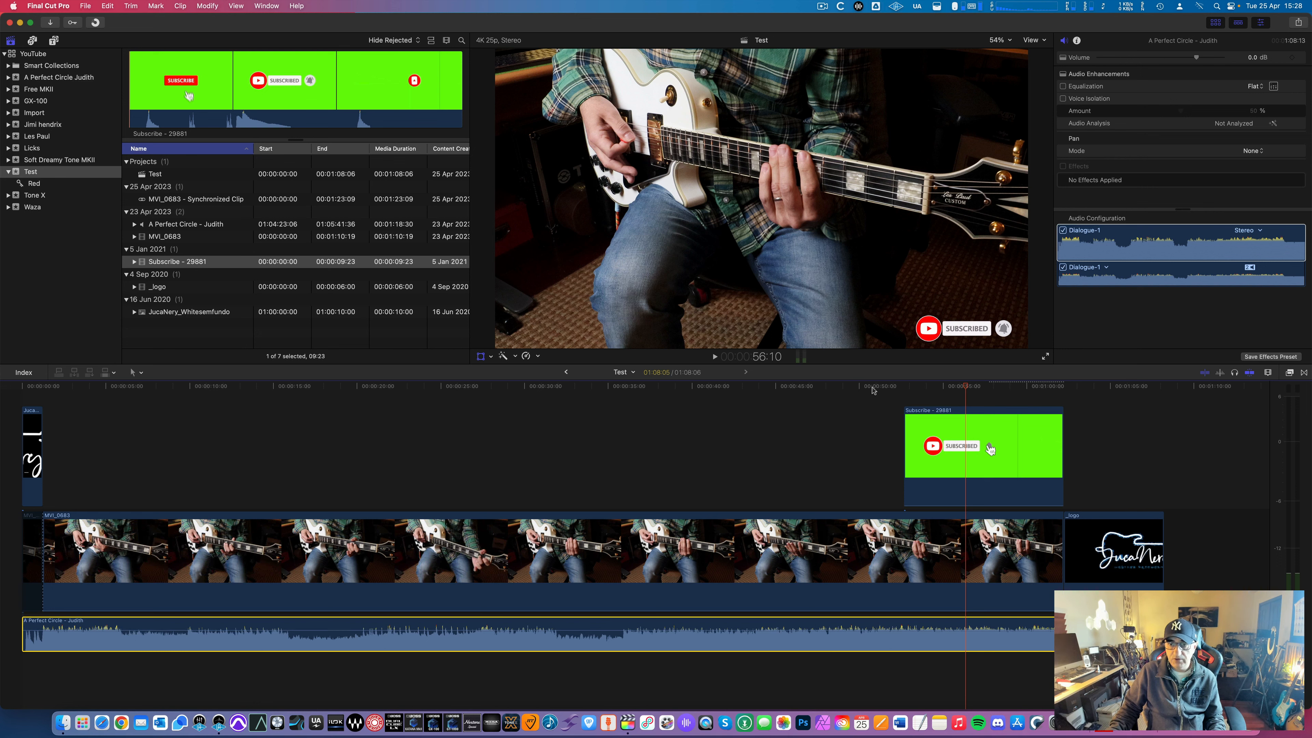
Play the Subscribe section and trim the end of the Subscribe clip to the playhead at 1:00:13
{"action": "left_click", "coordinate": [880, 386]}
{"action": "key", "text": "space"}
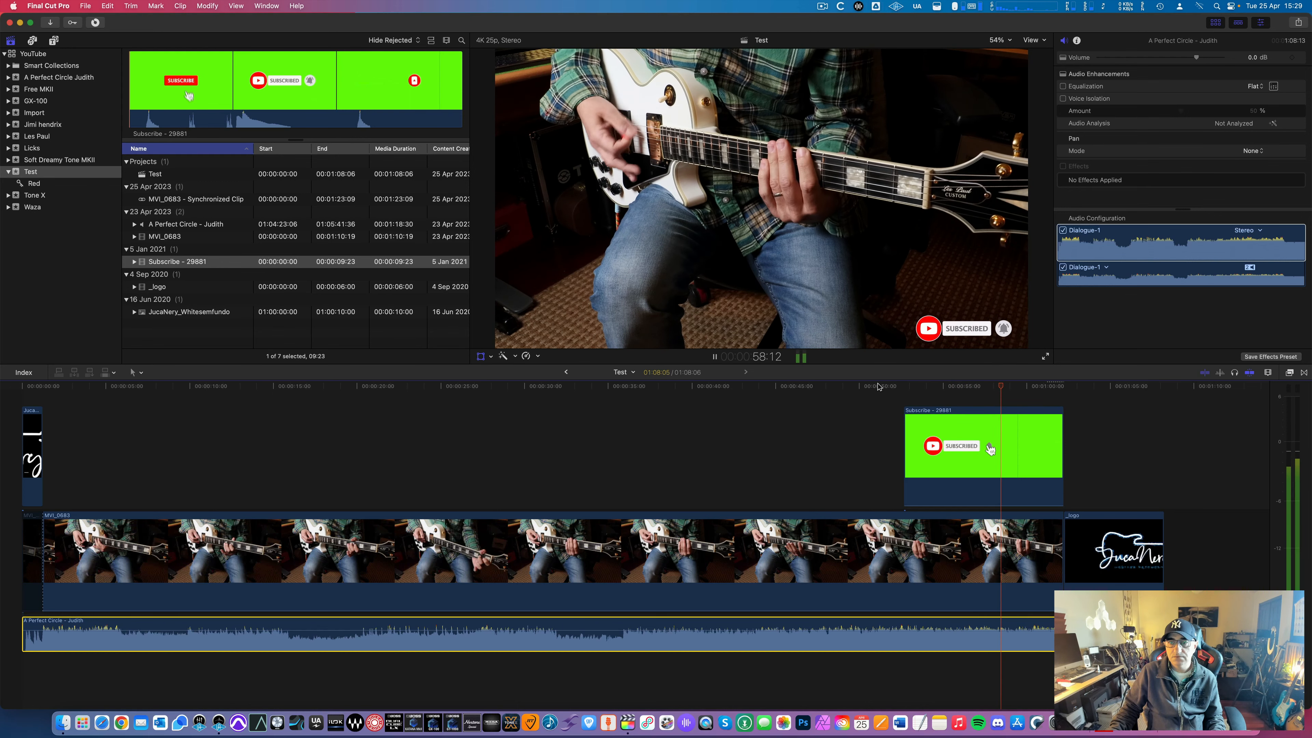
{"action": "key", "text": "space"}
{"action": "left_click_drag", "start_coordinate": [1064, 459], "coordinate": [1035, 459]}
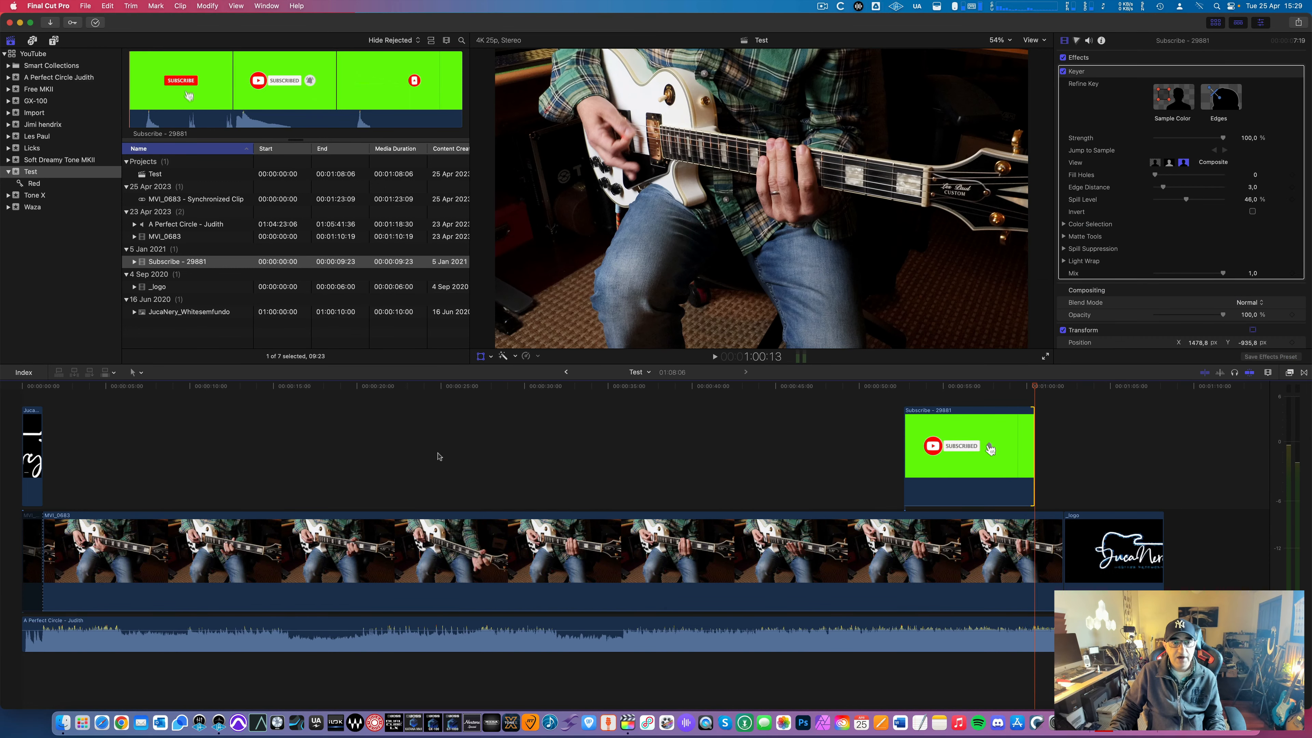
Play the passage around 14:21 and connect a Basic Title above MVI_0683 shortly after that point
{"action": "left_click", "coordinate": [272, 391]}
{"action": "key", "text": "space"}
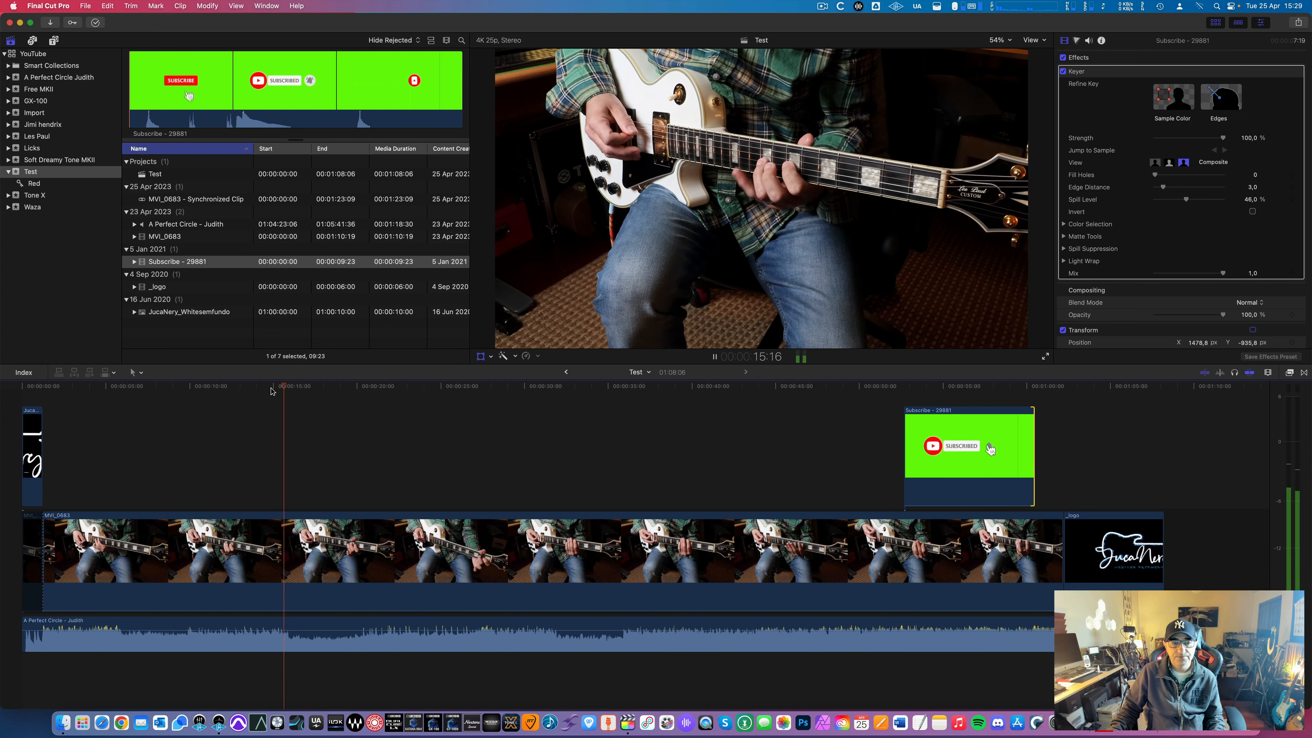
{"action": "key", "text": "space"}
{"action": "left_click", "coordinate": [271, 389]}
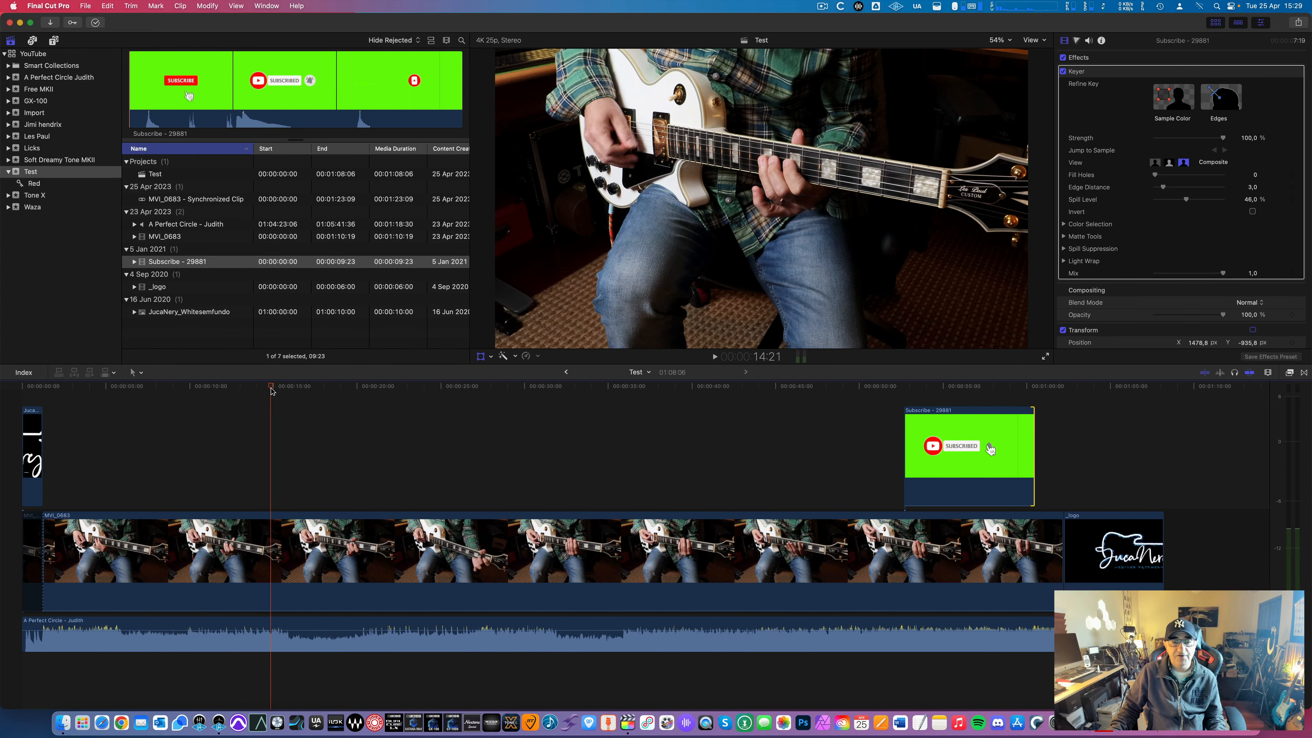
{"action": "left_click", "coordinate": [55, 40]}
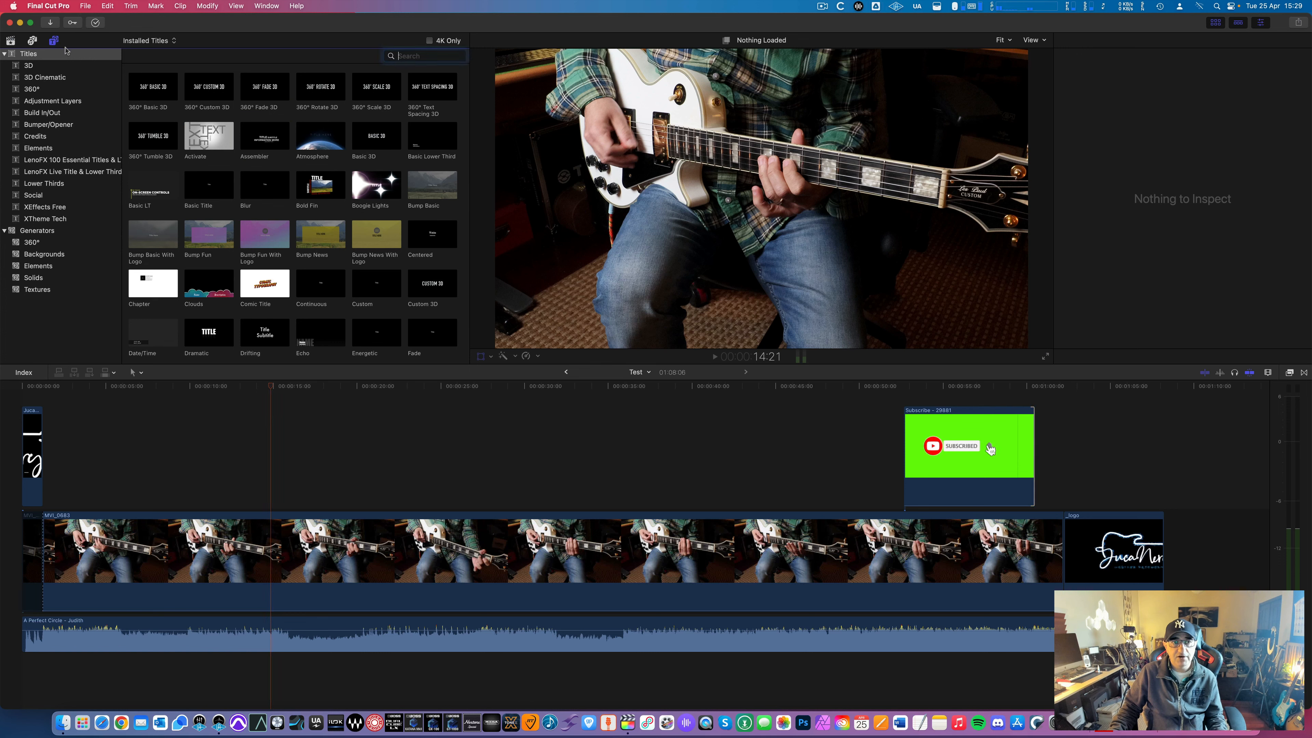
{"action": "left_click_drag", "start_coordinate": [210, 188], "coordinate": [279, 491]}
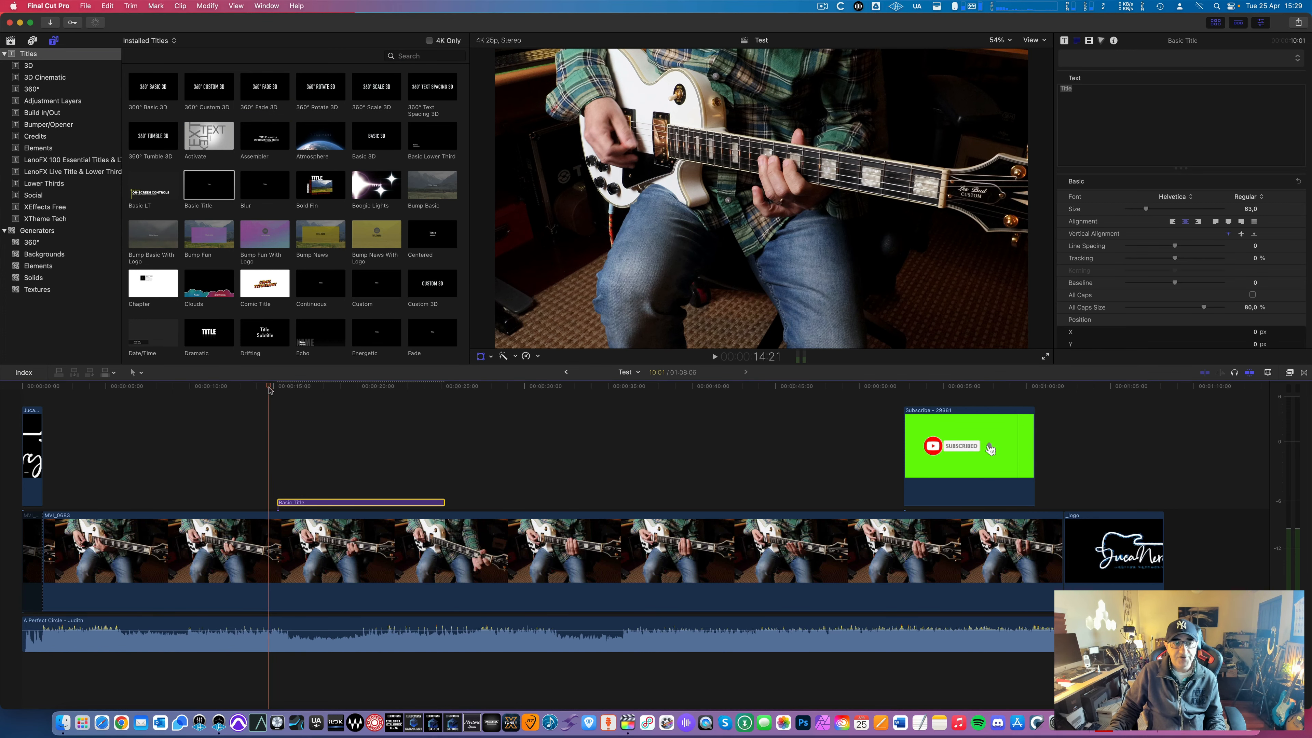
Play the title section and shift the Basic Title to start at about 15:22, checking the new timing
{"action": "key", "text": "space"}
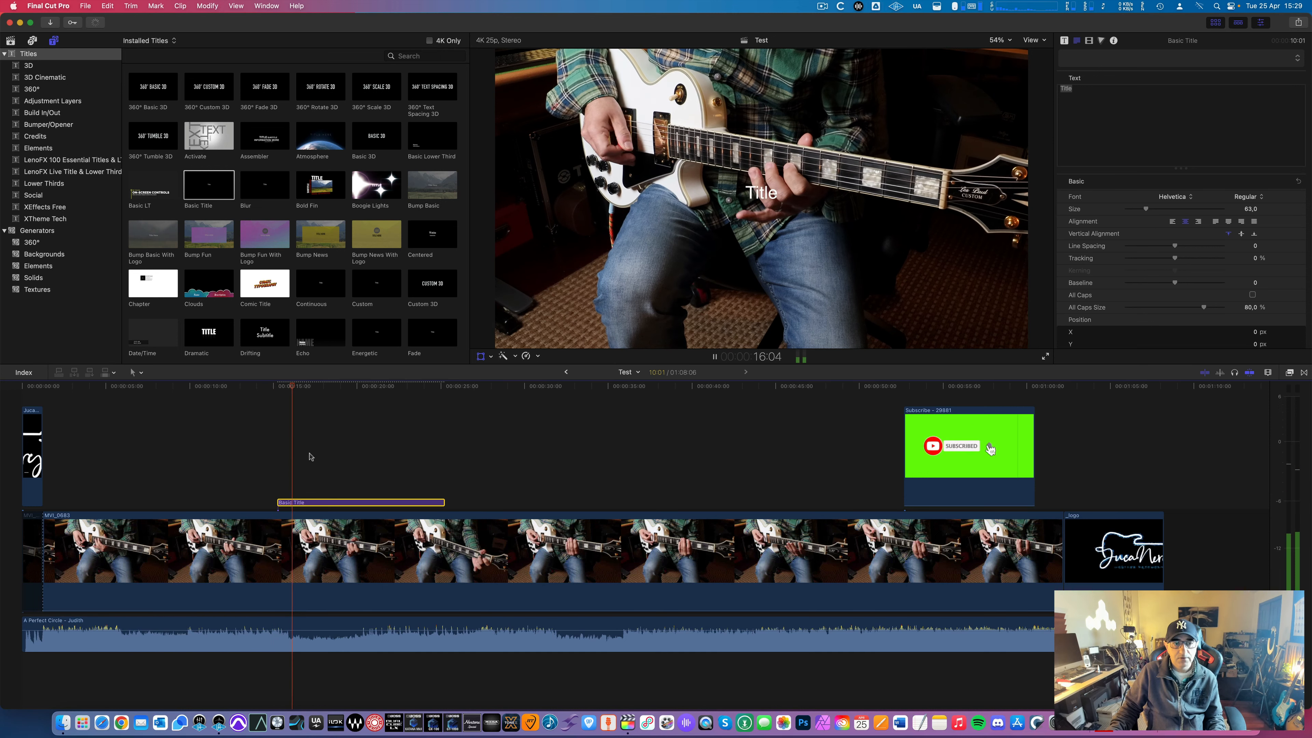
{"action": "left_click", "coordinate": [289, 389]}
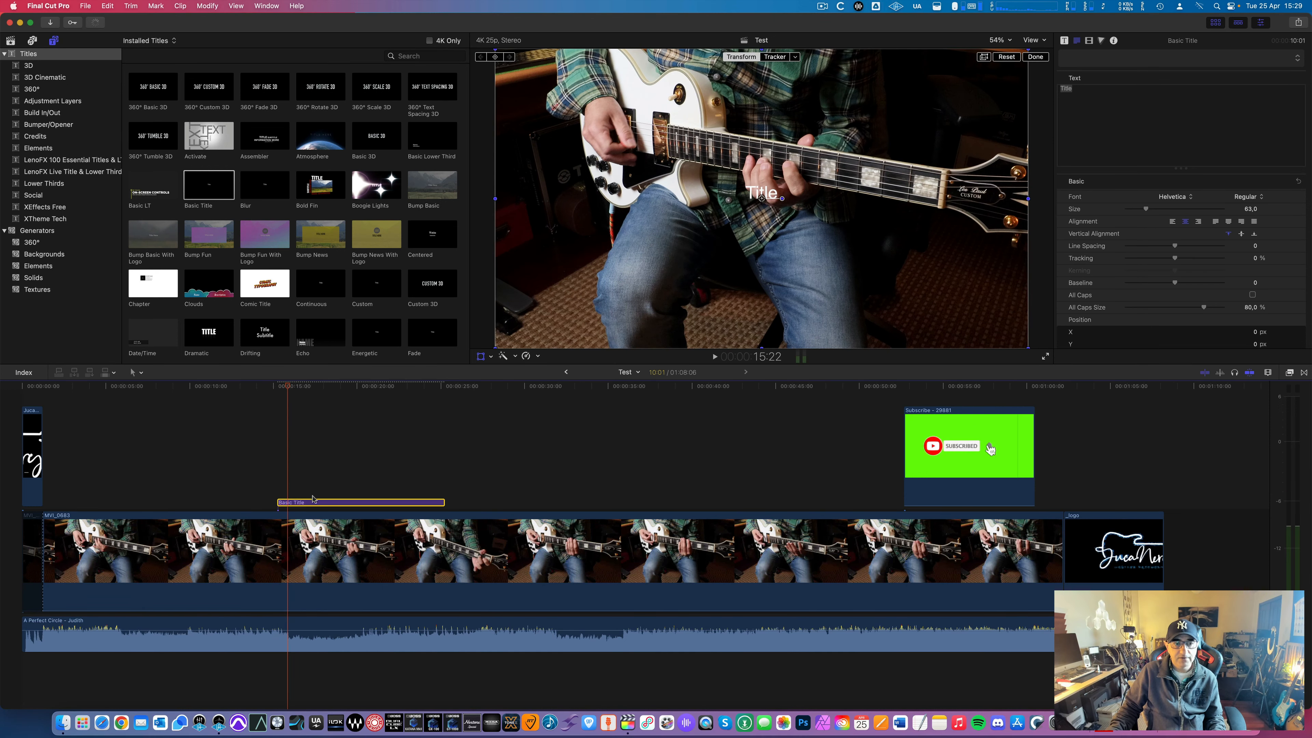
{"action": "left_click_drag", "start_coordinate": [319, 506], "coordinate": [329, 506]}
{"action": "key", "text": "space"}
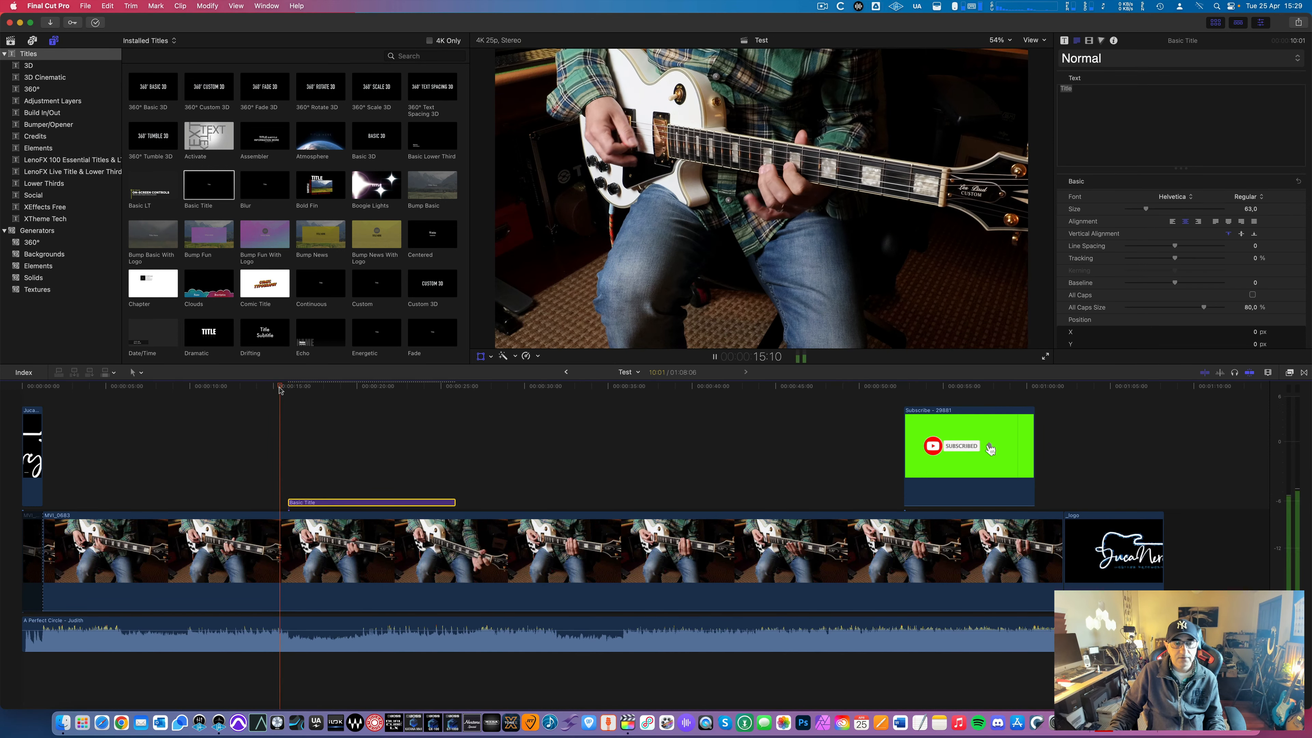
{"action": "key", "text": "space"}
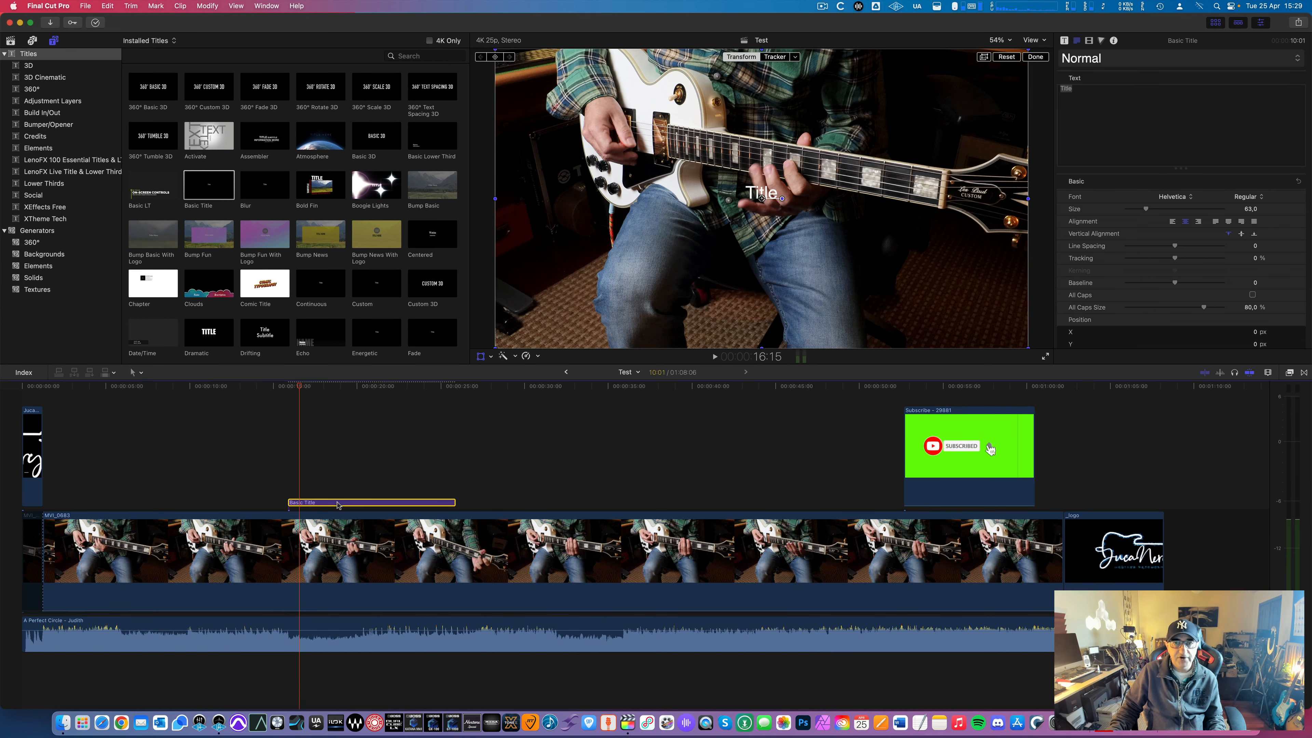
Replace the title's placeholder text with "JUST GUITARS" and set its font size to 100
{"action": "double_click", "coordinate": [372, 503]}
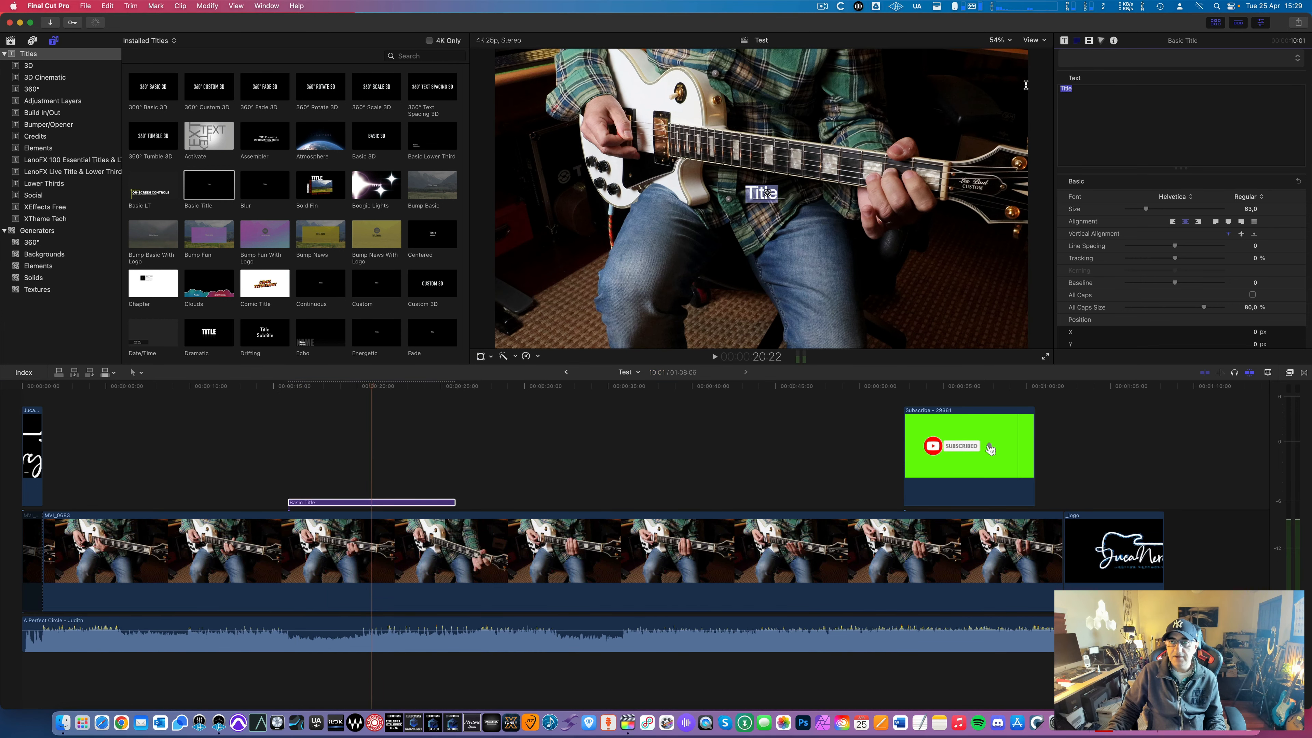
{"action": "type", "text": "JUST GUITARS"}
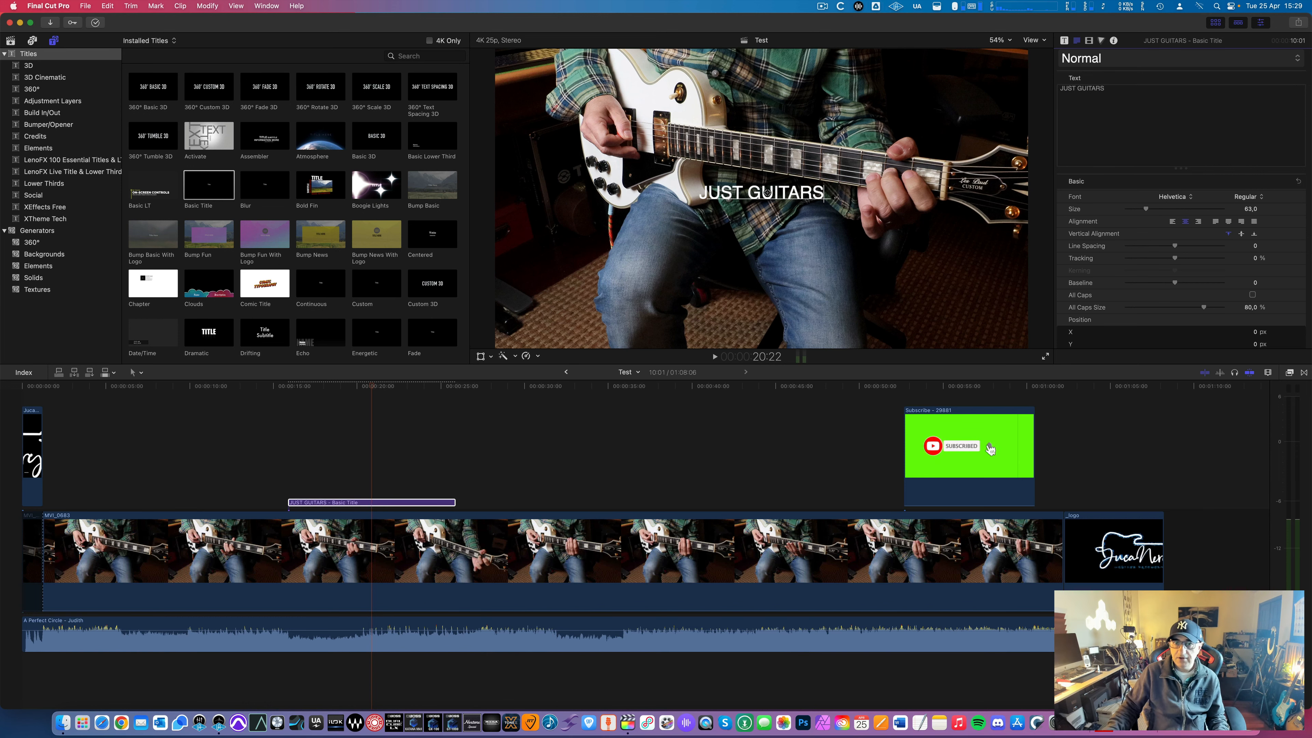
{"action": "left_click_drag", "start_coordinate": [1145, 212], "coordinate": [1160, 212]}
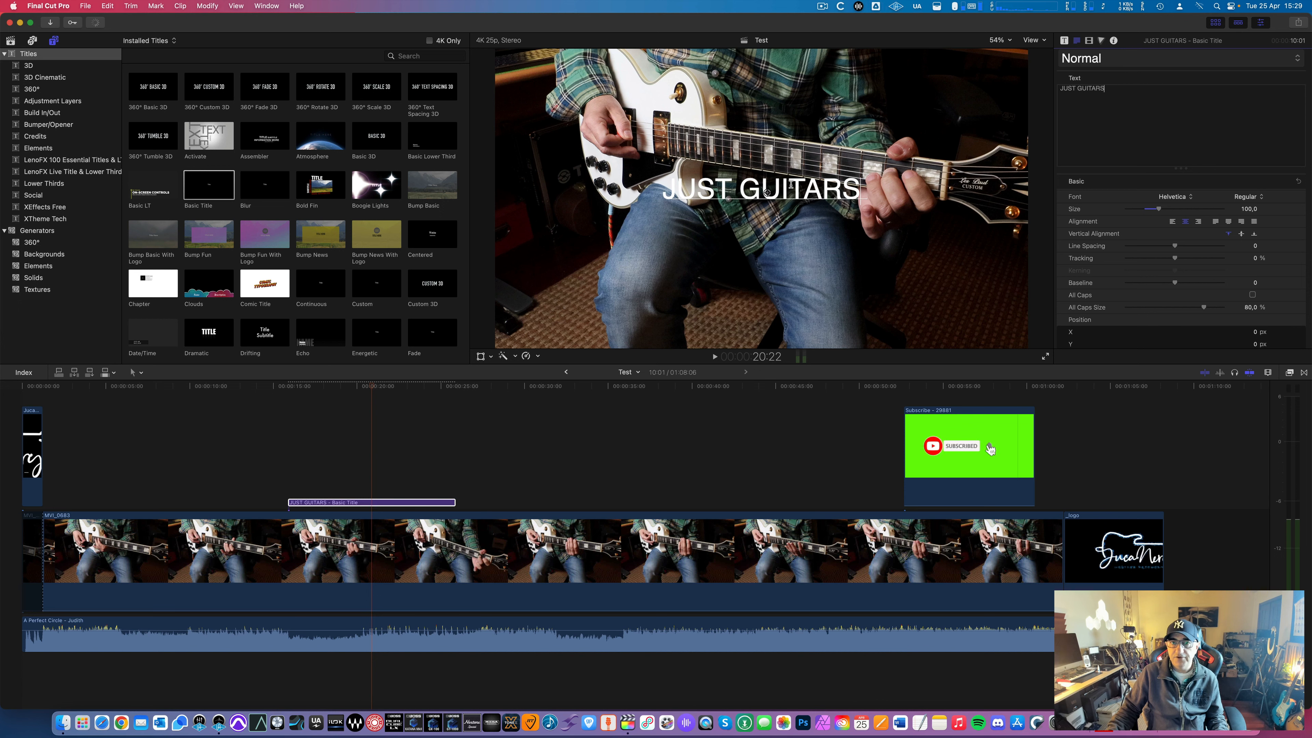
Move the JUST GUITARS title down to the lower edge of the frame, at about X 1.85 px, Y -530.13 px
{"action": "left_click", "coordinate": [385, 399]}
{"action": "left_click_drag", "start_coordinate": [384, 387], "coordinate": [351, 387]}
{"action": "left_click", "coordinate": [380, 503]}
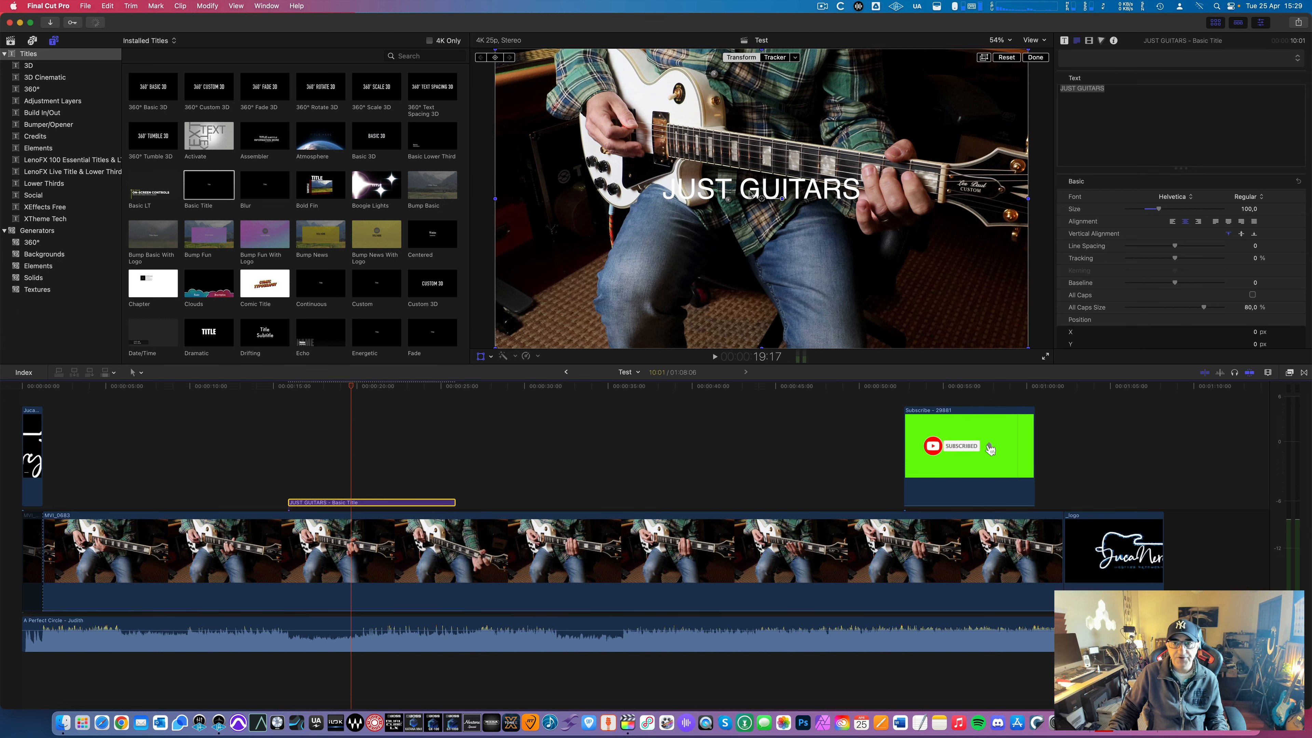
{"action": "left_click", "coordinate": [1035, 58]}
{"action": "left_click_drag", "start_coordinate": [787, 196], "coordinate": [785, 343]}
Play the title section, shorten the end of the JUST GUITARS title to a duration of 4:02, and replay it
{"action": "left_click", "coordinate": [287, 389]}
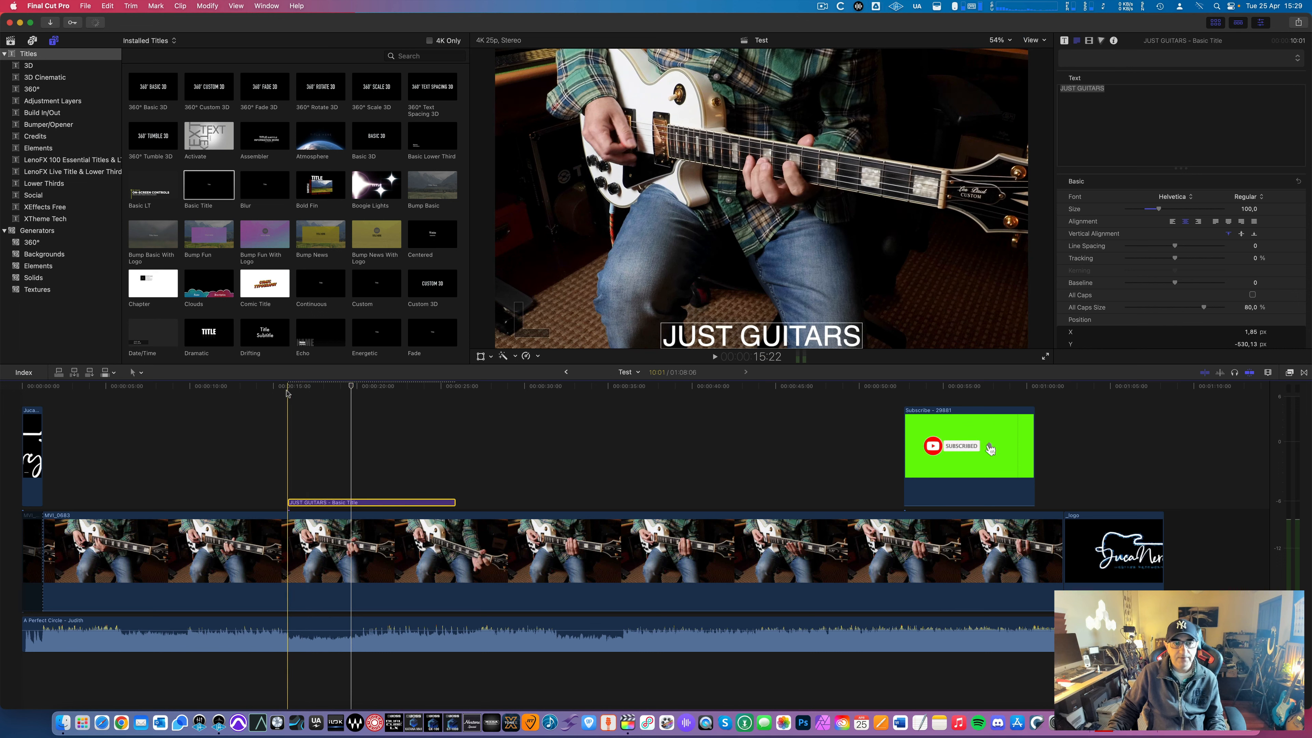
{"action": "key", "text": "space"}
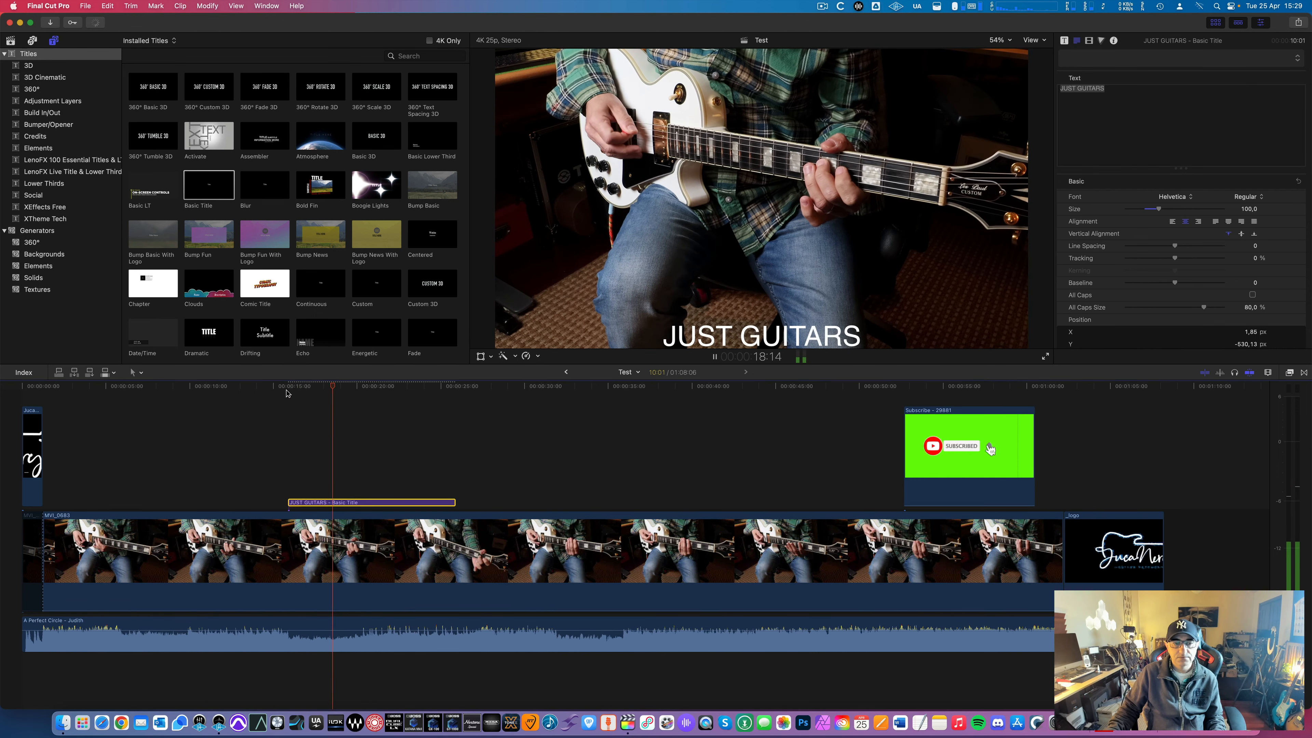
{"action": "key", "text": "space"}
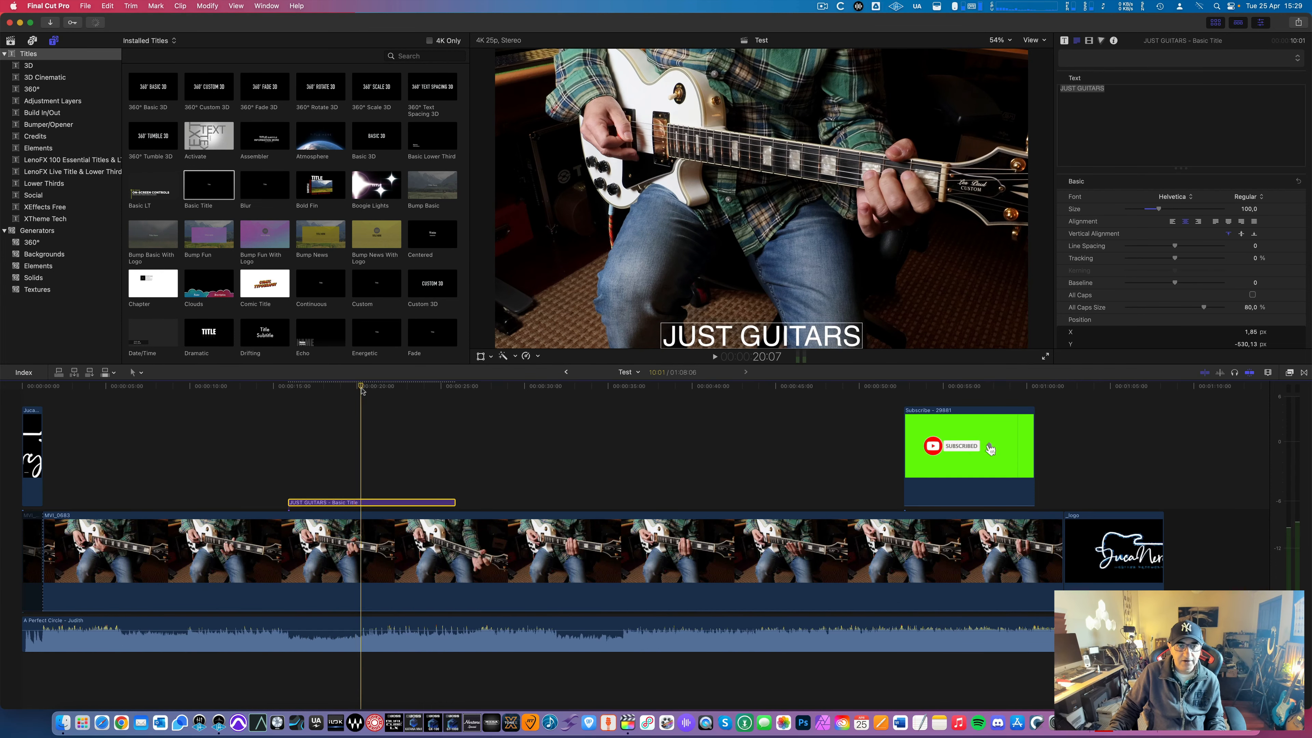
{"action": "left_click_drag", "start_coordinate": [455, 500], "coordinate": [355, 500]}
{"action": "left_click", "coordinate": [283, 391]}
{"action": "key", "text": "space"}
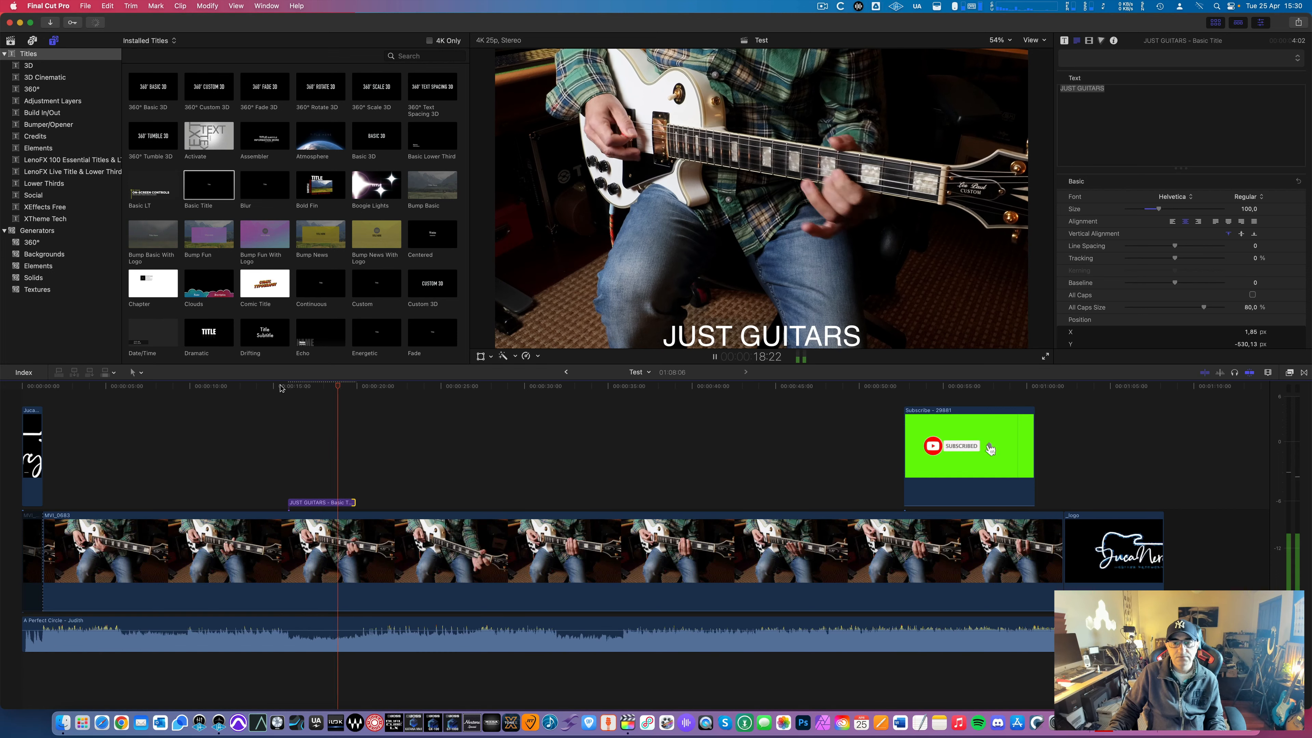
{"action": "key", "text": "space"}
Play the passage from about 31 seconds and place a copy of the JUST GUITARS title at about 32 seconds
{"action": "left_click", "coordinate": [547, 391]}
{"action": "key", "text": "space"}
{"action": "key", "text": "space"}
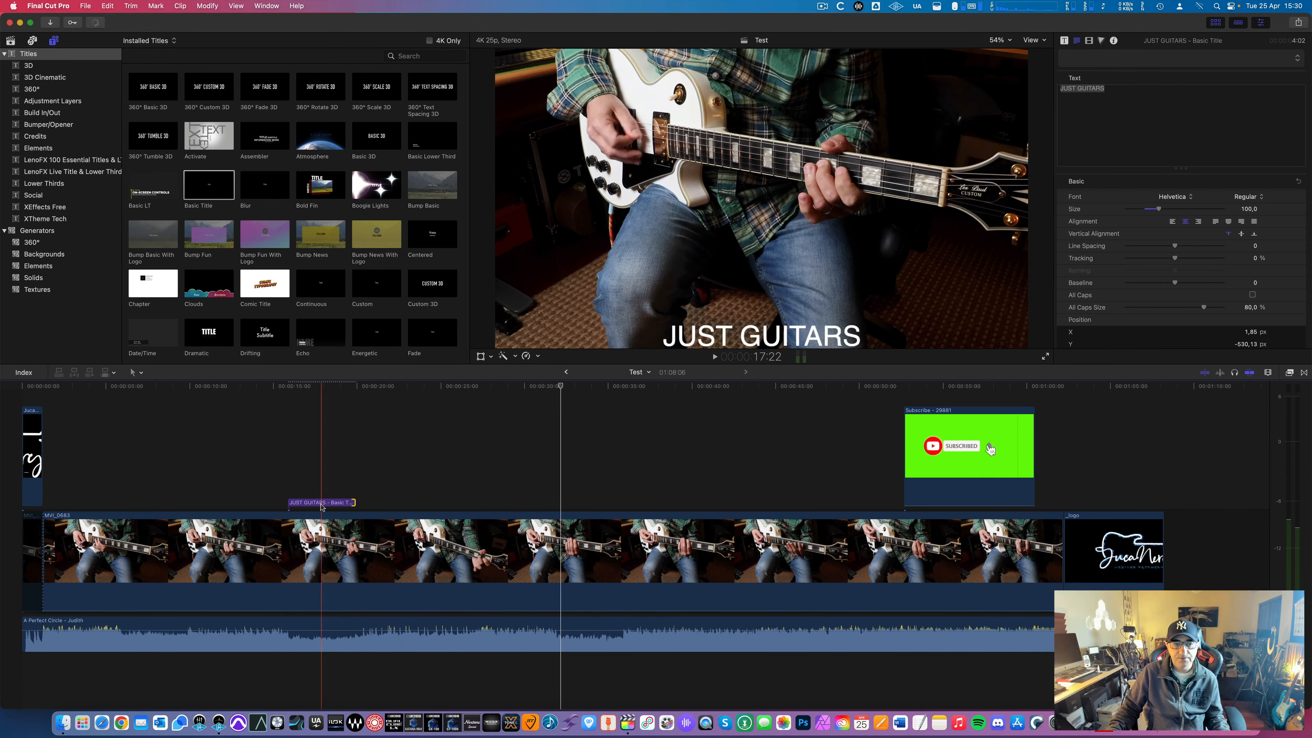
{"action": "left_click_drag", "start_coordinate": [321, 505], "coordinate": [588, 502]}
Extend the start of the second JUST GUITARS title slightly earlier to a duration of 4:09 and play the passage
{"action": "left_click_drag", "start_coordinate": [562, 388], "coordinate": [539, 388]}
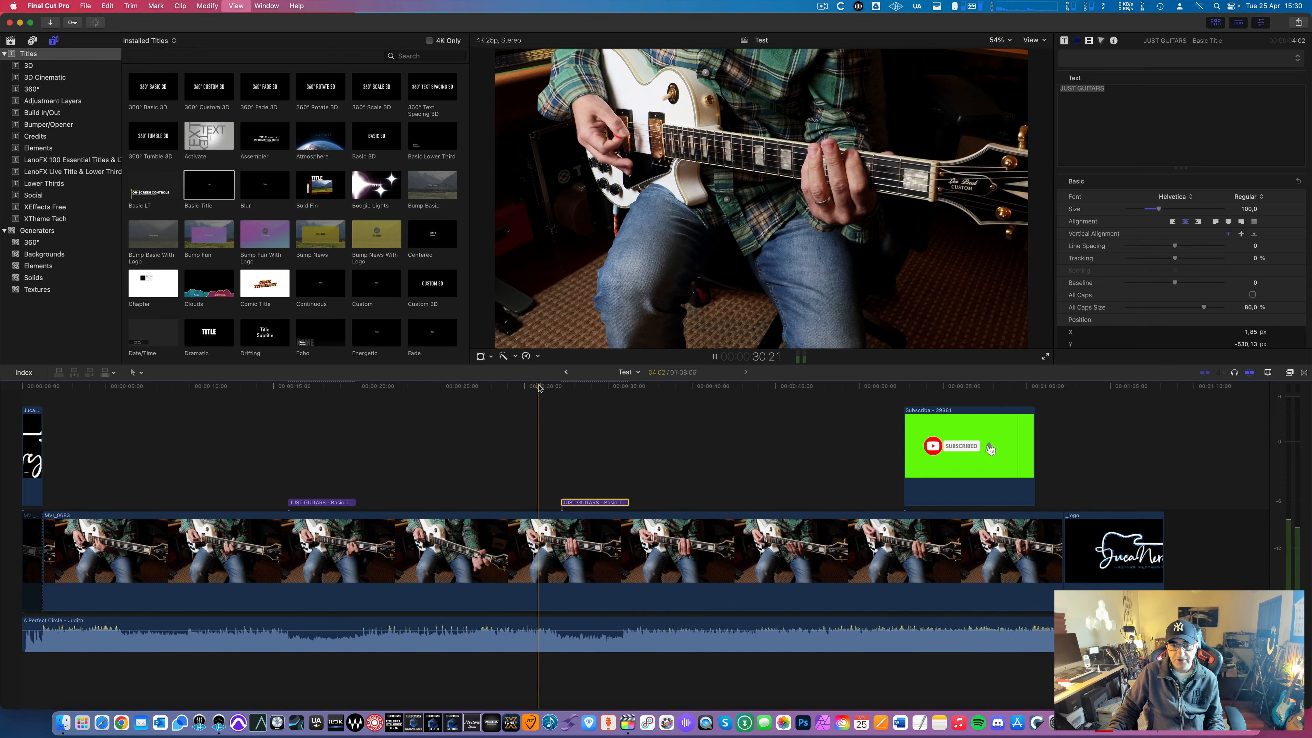
{"action": "key", "text": "space"}
{"action": "left_click_drag", "start_coordinate": [562, 502], "coordinate": [557, 502]}
{"action": "key", "text": "space"}
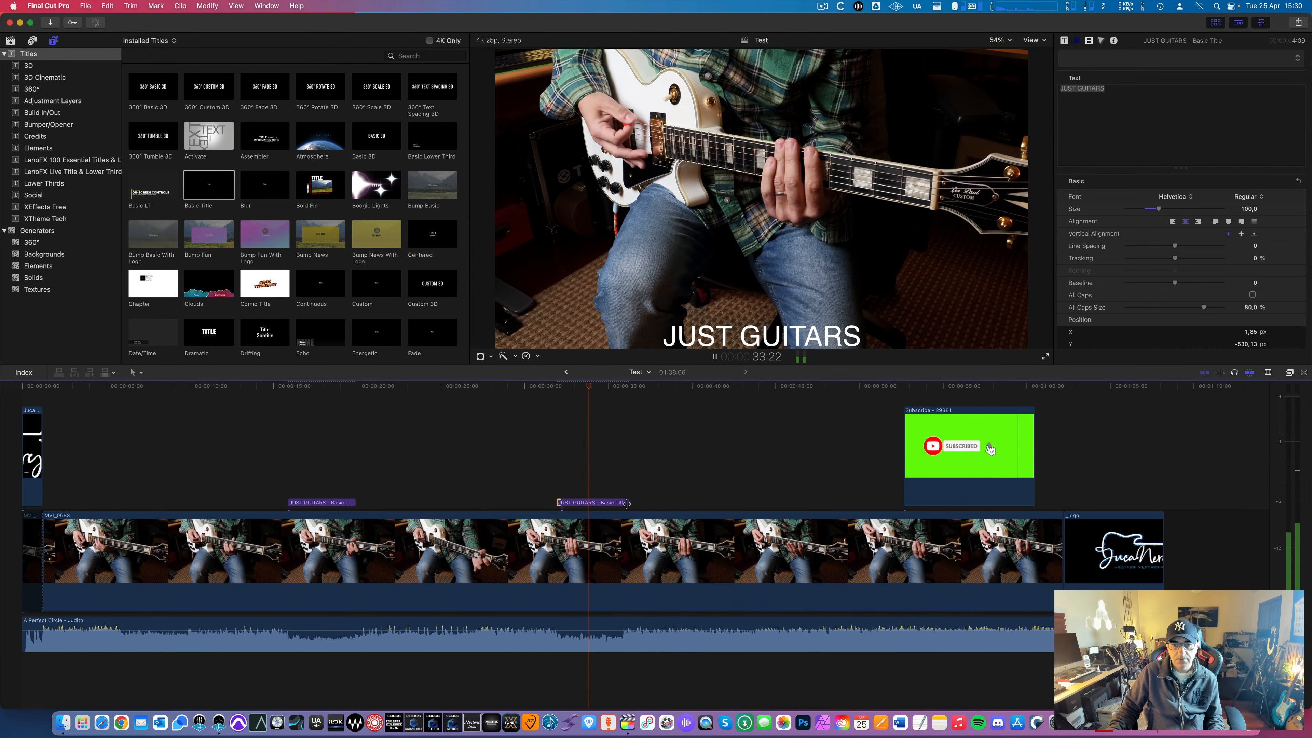
{"action": "key", "text": "space"}
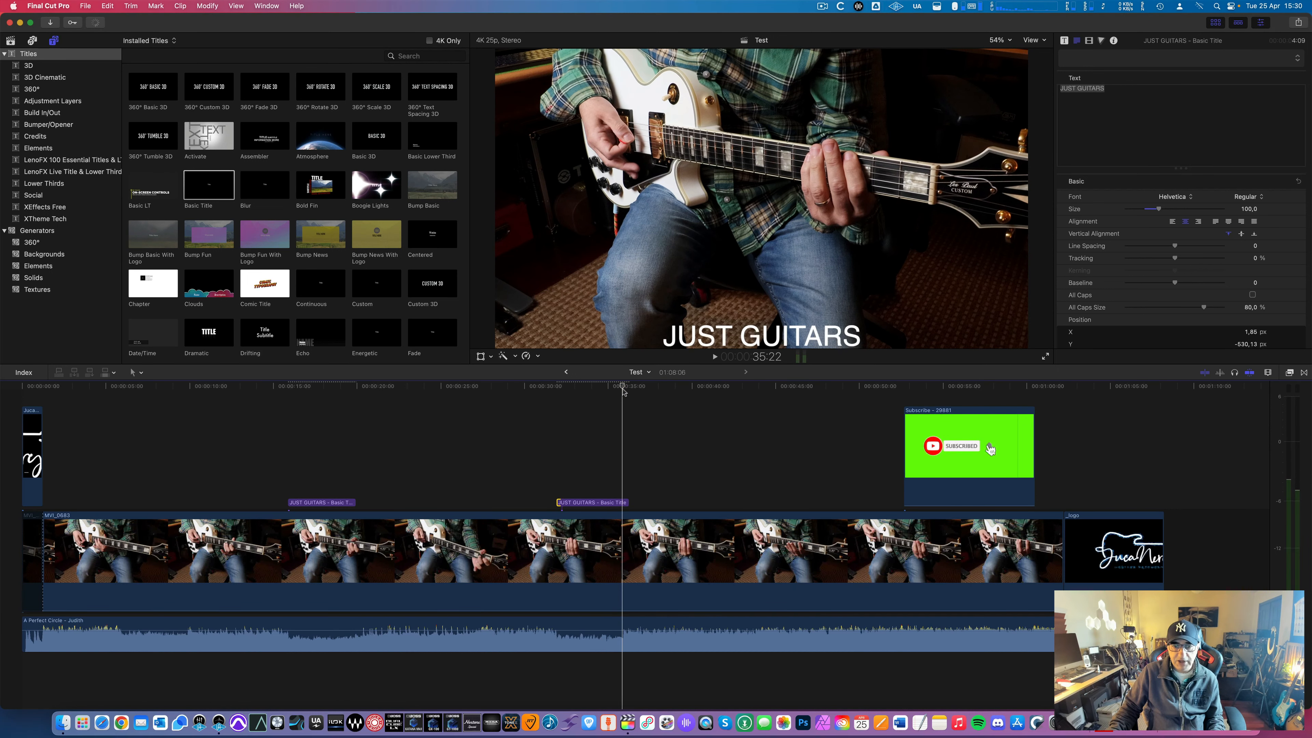
Trim the end of the second JUST GUITARS title to a duration of 3:24 and play it back
{"action": "left_click_drag", "start_coordinate": [627, 502], "coordinate": [622, 502]}
{"action": "left_click", "coordinate": [551, 389]}
{"action": "key", "text": "space"}
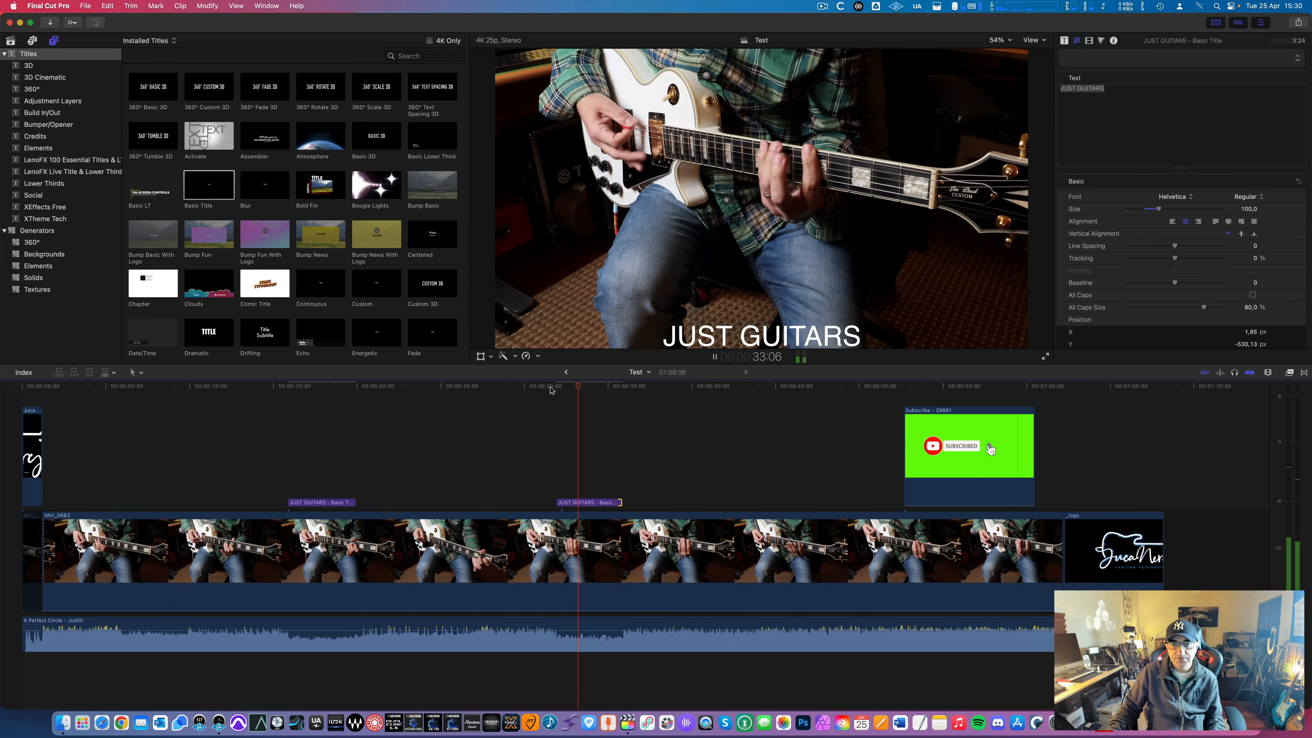
{"action": "key", "text": "space"}
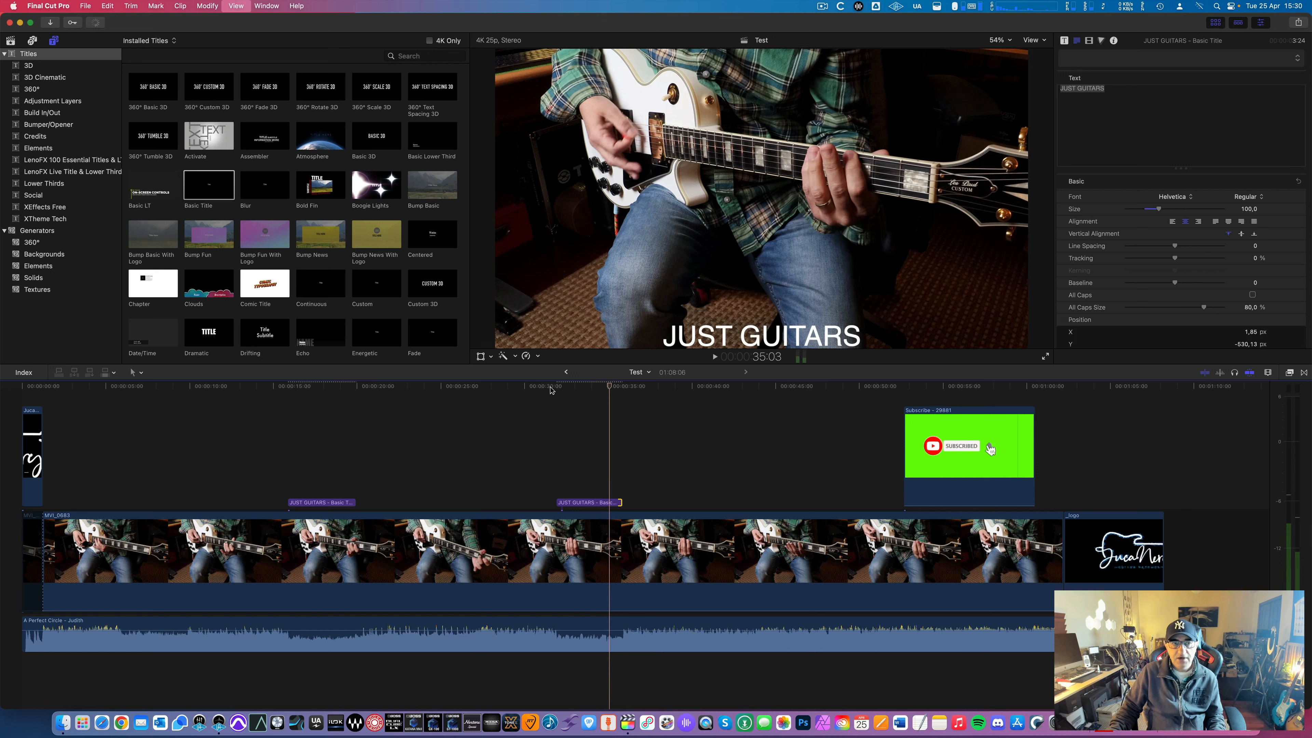
Browse the installed titles and connect a Lower Third 3D title above MVI_0683, just after the logo intro
{"action": "scroll", "coordinate": [232, 229], "scroll_direction": "down", "scroll_amount": 5}
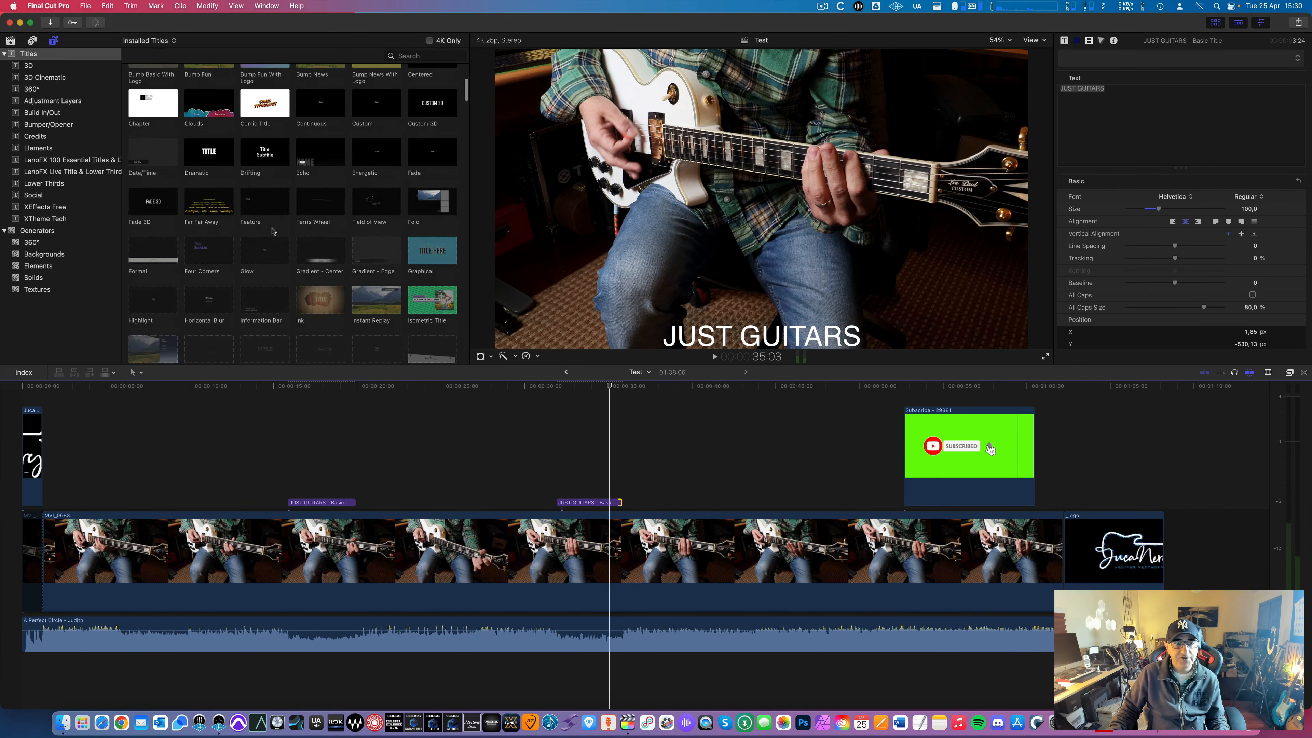
{"action": "scroll", "coordinate": [260, 238], "scroll_direction": "down", "scroll_amount": 8}
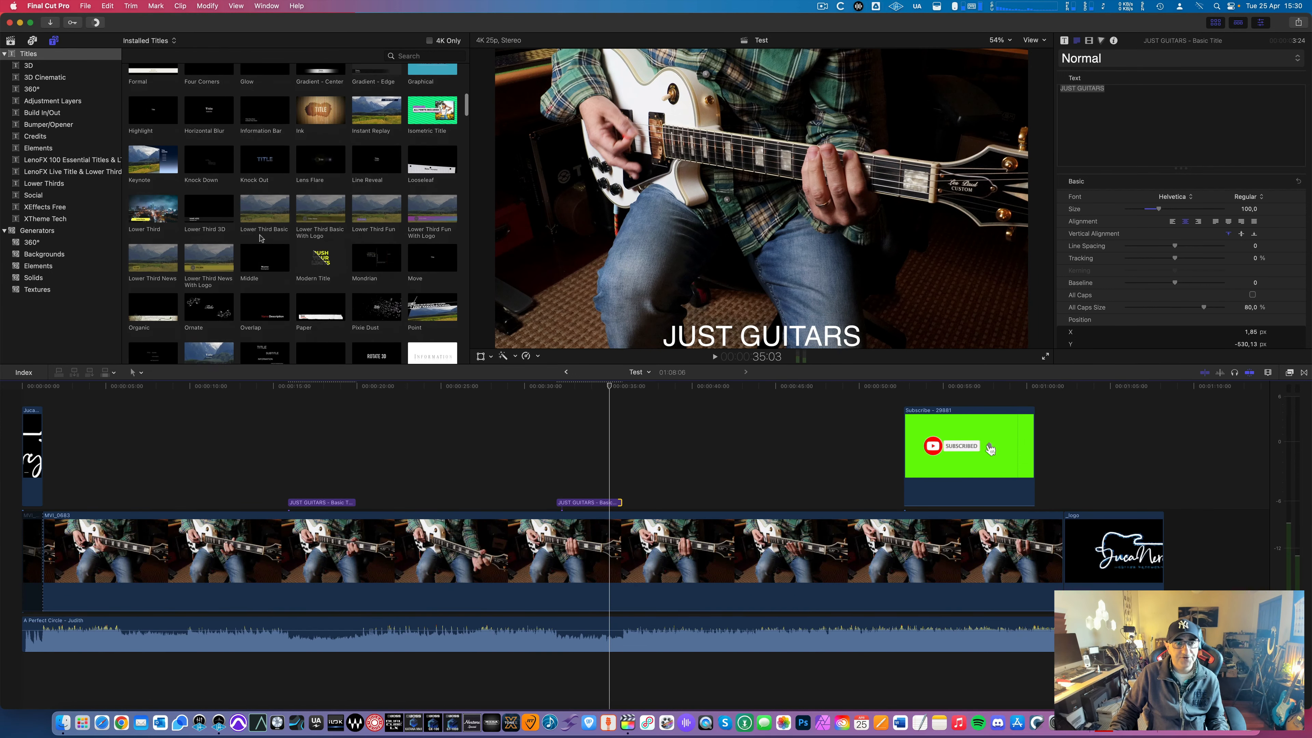
{"action": "scroll", "coordinate": [260, 238], "scroll_direction": "down", "scroll_amount": 2}
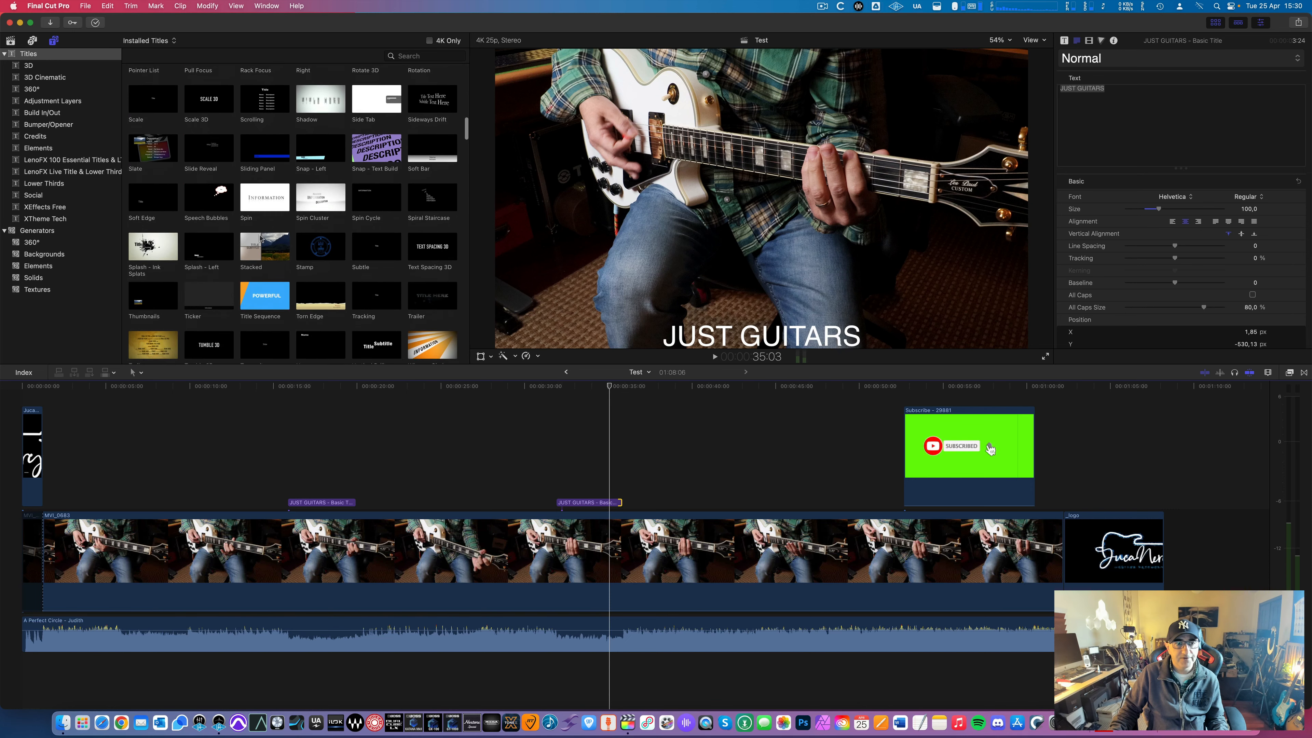
{"action": "scroll", "coordinate": [260, 238], "scroll_direction": "up", "scroll_amount": 5}
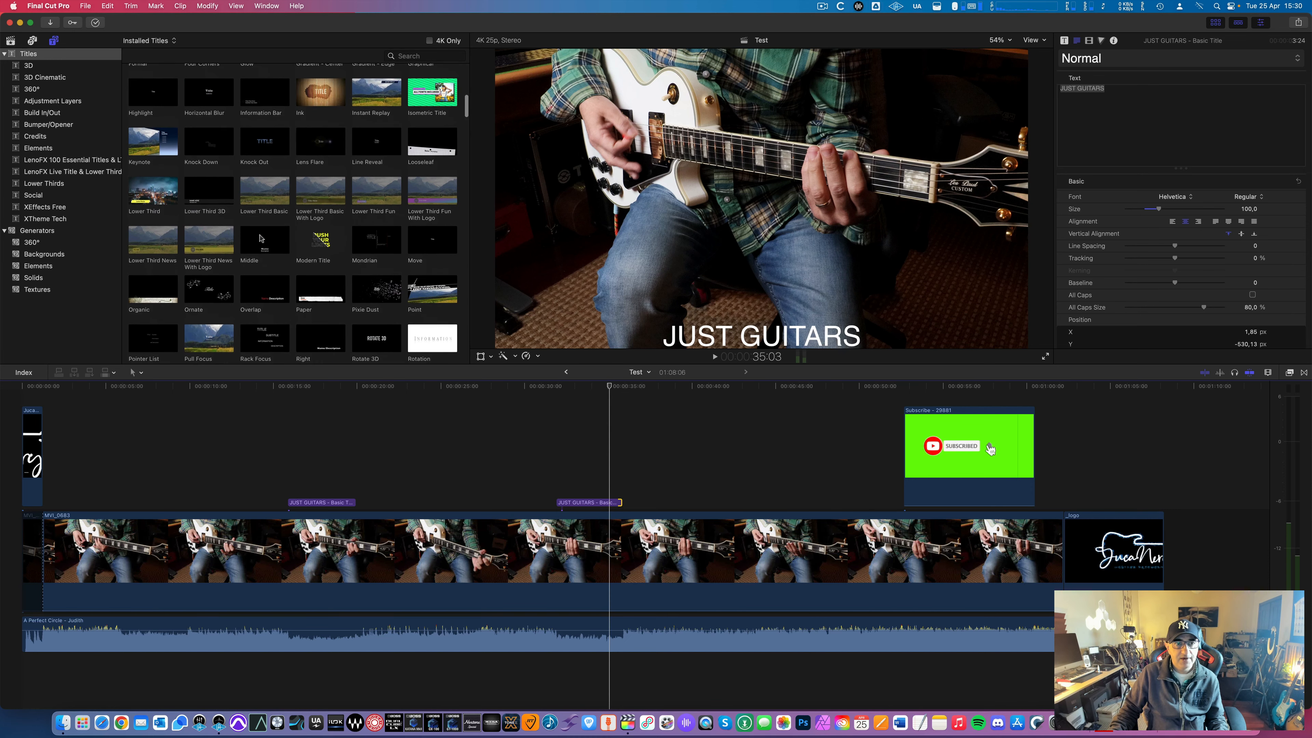
{"action": "left_click", "coordinate": [319, 269]}
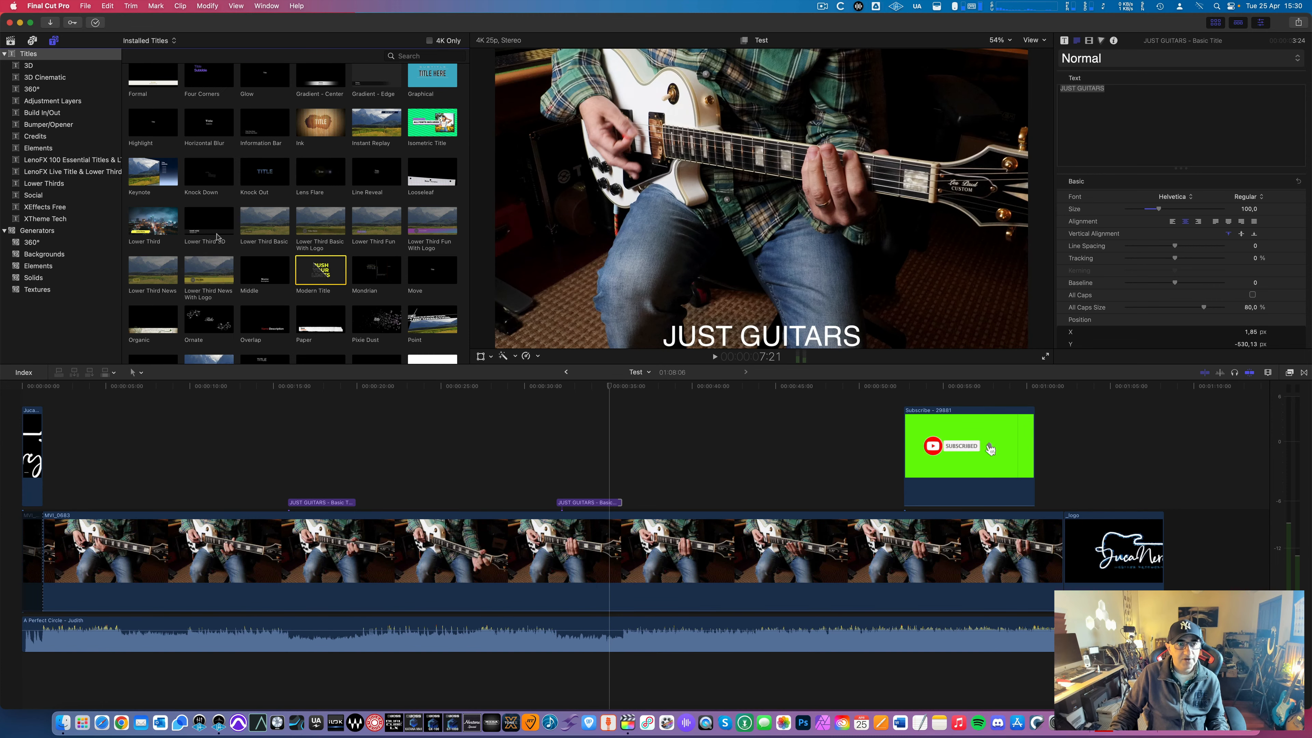
{"action": "left_click_drag", "start_coordinate": [217, 233], "coordinate": [53, 498]}
{"action": "left_click", "coordinate": [64, 503]}
Replace the lower third's name with "A PERFECT CIRCLE" and its description with "Boss Katana MKII"
{"action": "double_click", "coordinate": [79, 502]}
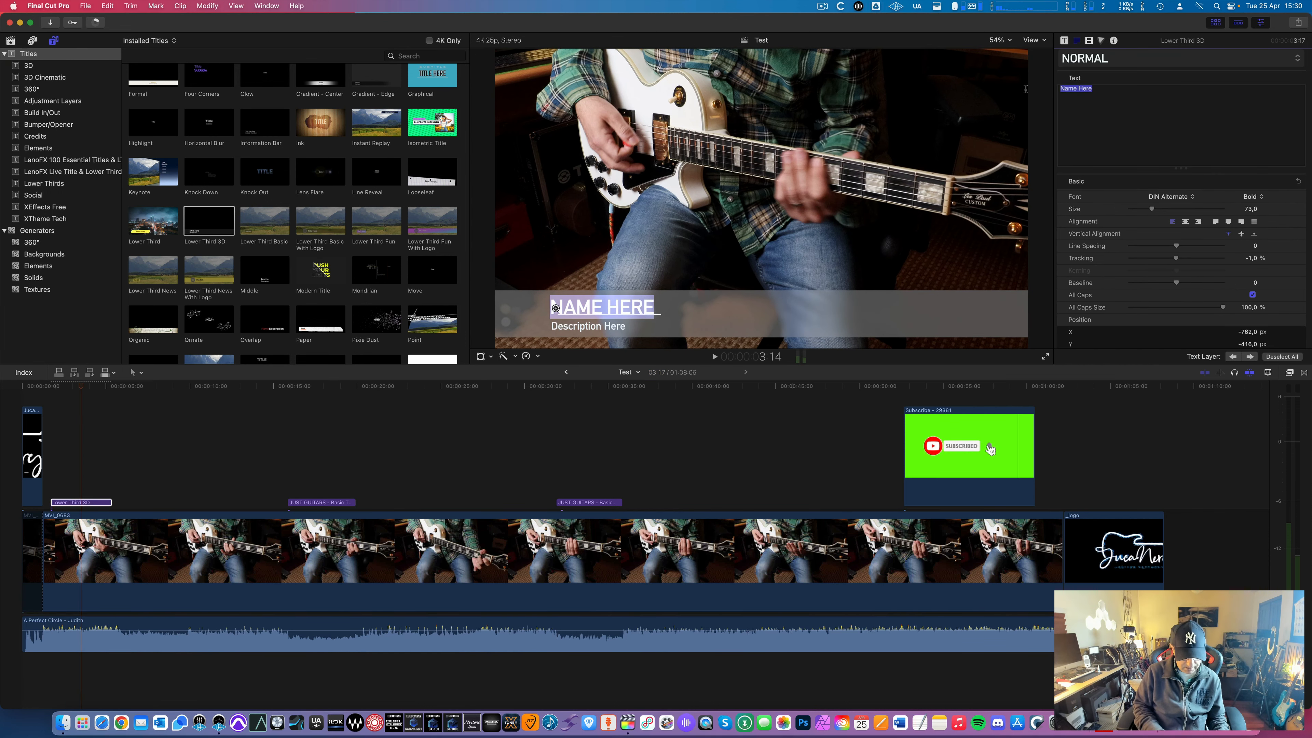
{"action": "type", "text": "A"}
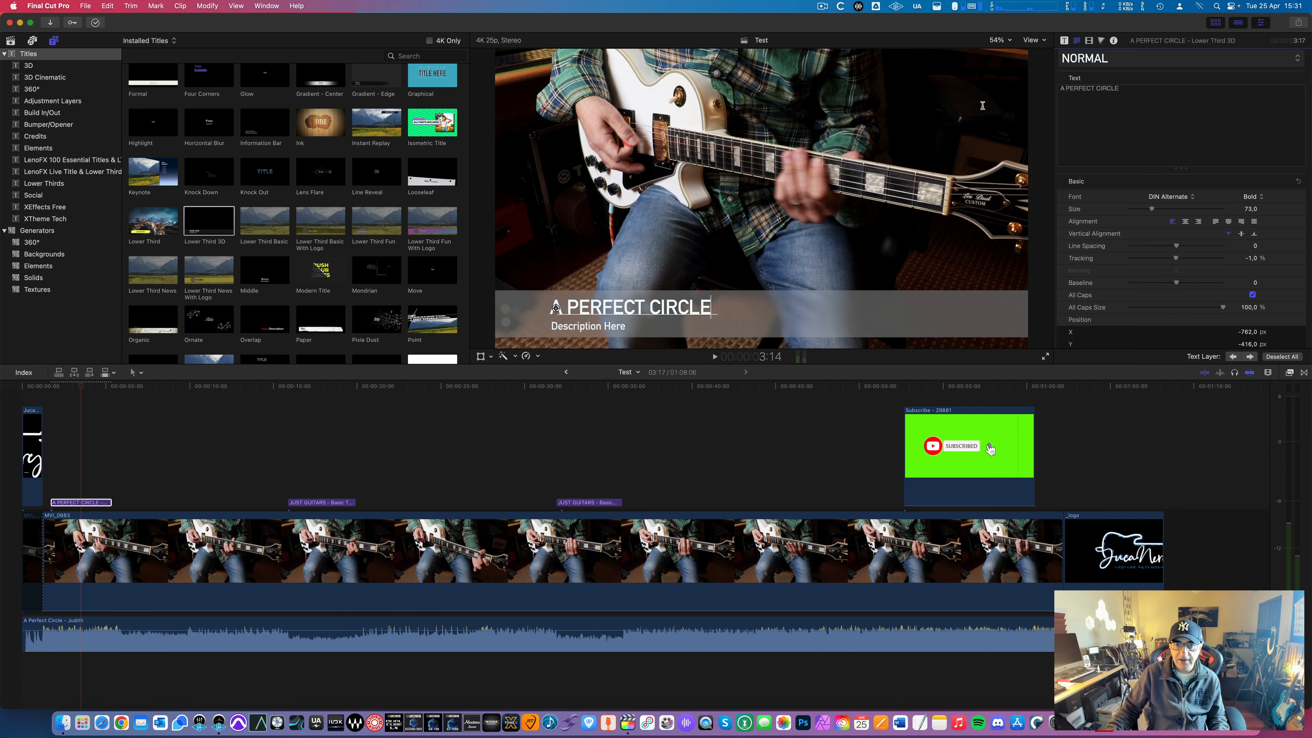
{"action": "left_click", "coordinate": [622, 327]}
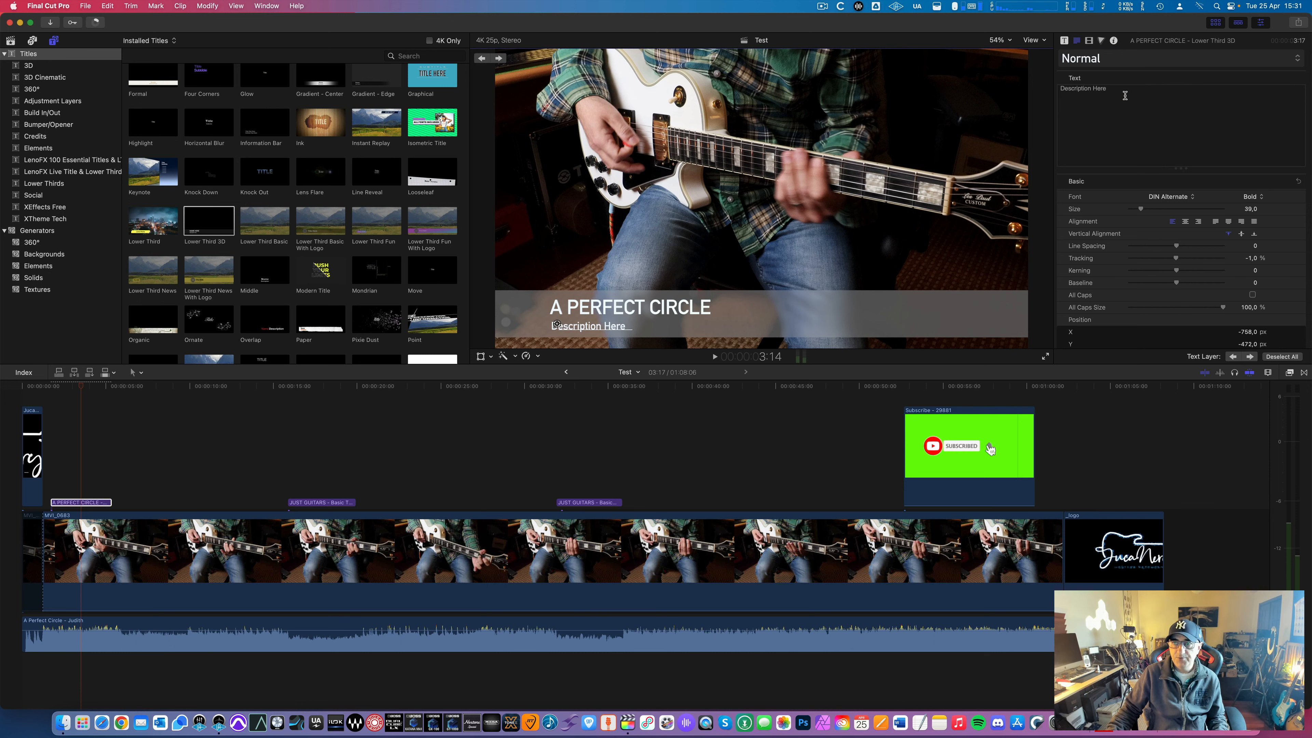
{"action": "type", "text": "BOSS KATANA MKII"}
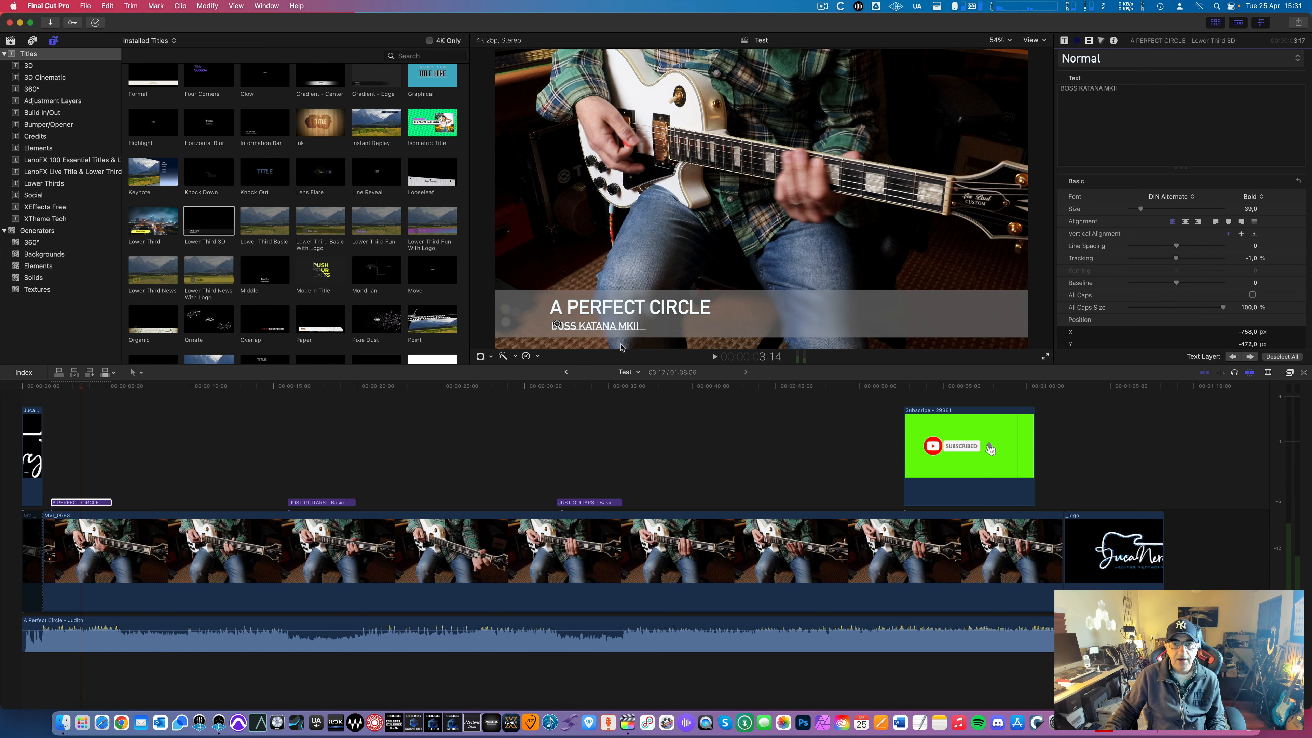
{"action": "key", "text": "super+a"}
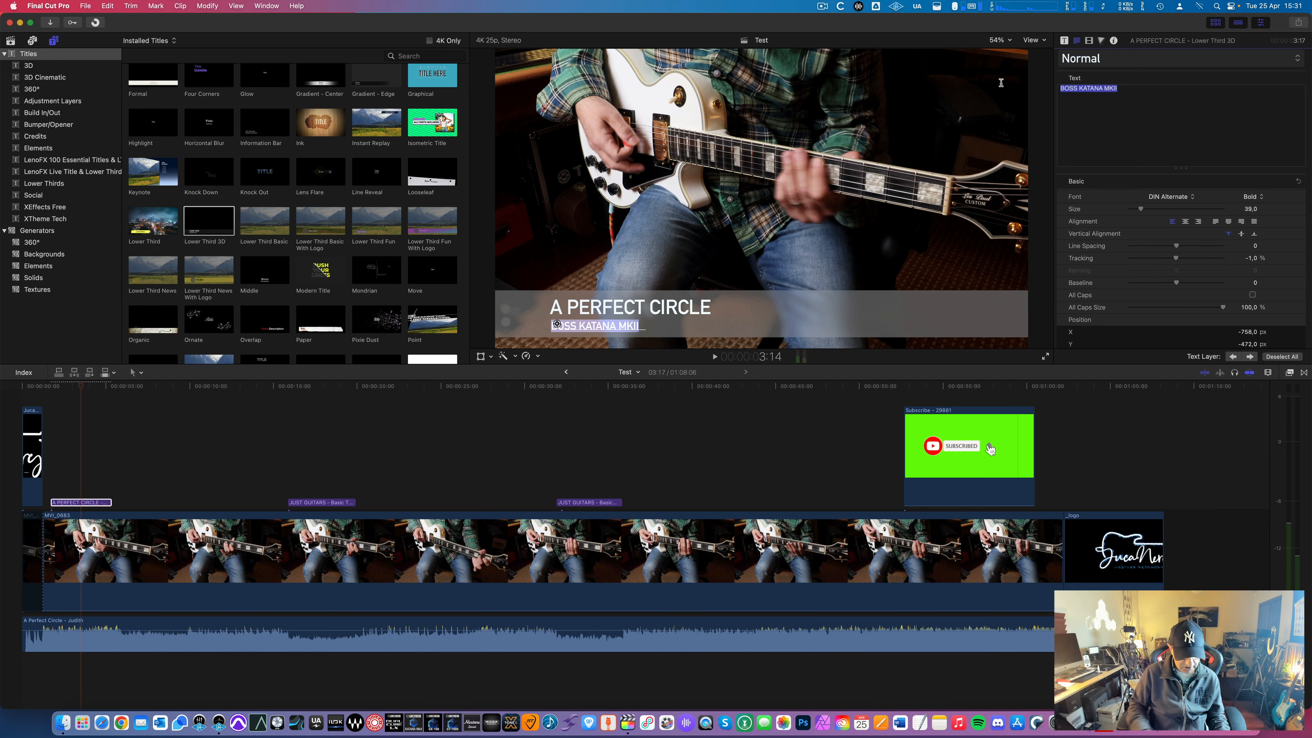
{"action": "type", "text": "Boss"}
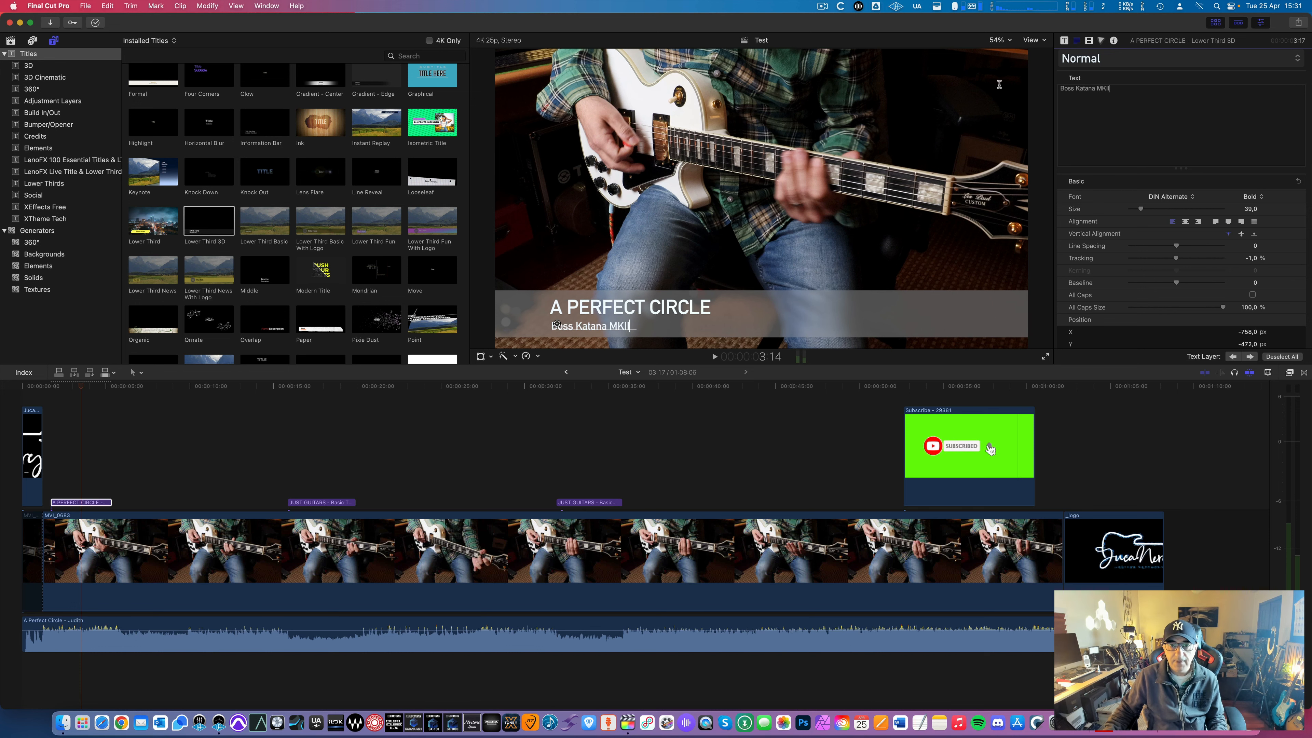
Play the opening section and extend the end of the A PERFECT CIRCLE lower third to a duration of 7:00
{"action": "left_click", "coordinate": [44, 392]}
{"action": "key", "text": "space"}
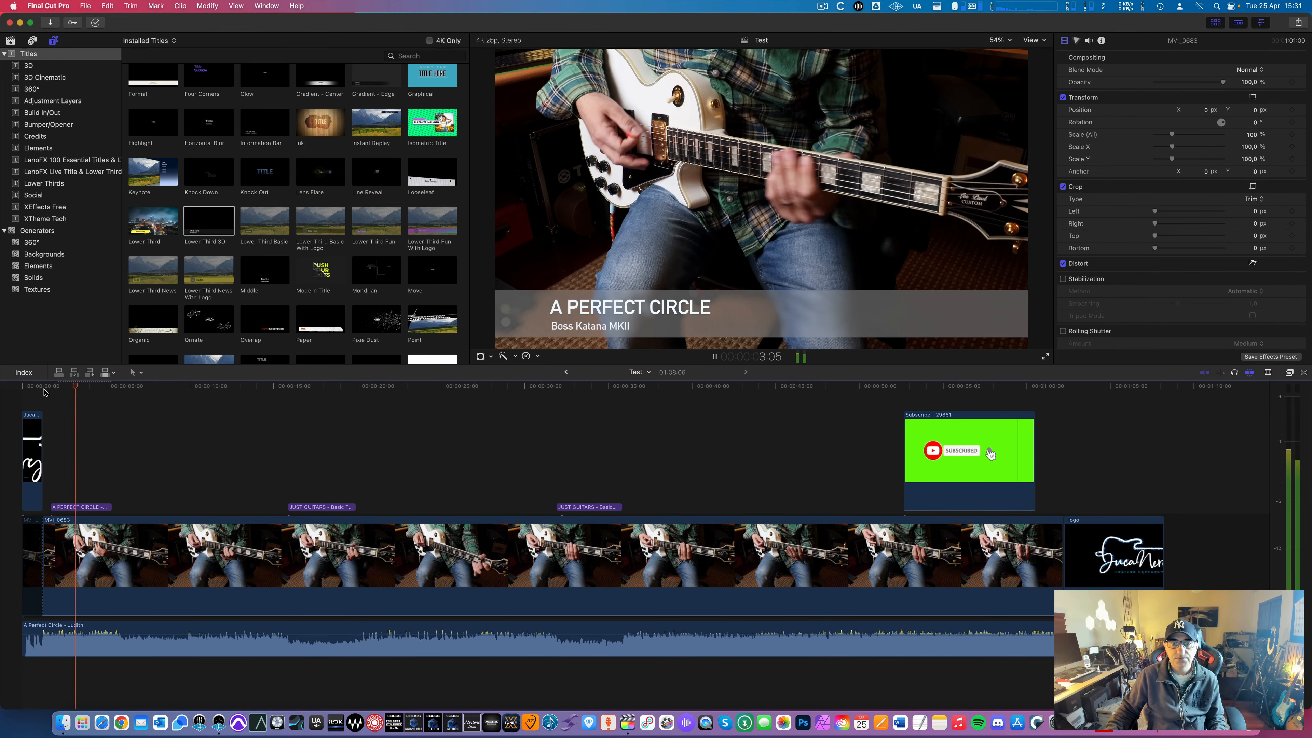
{"action": "key", "text": "space"}
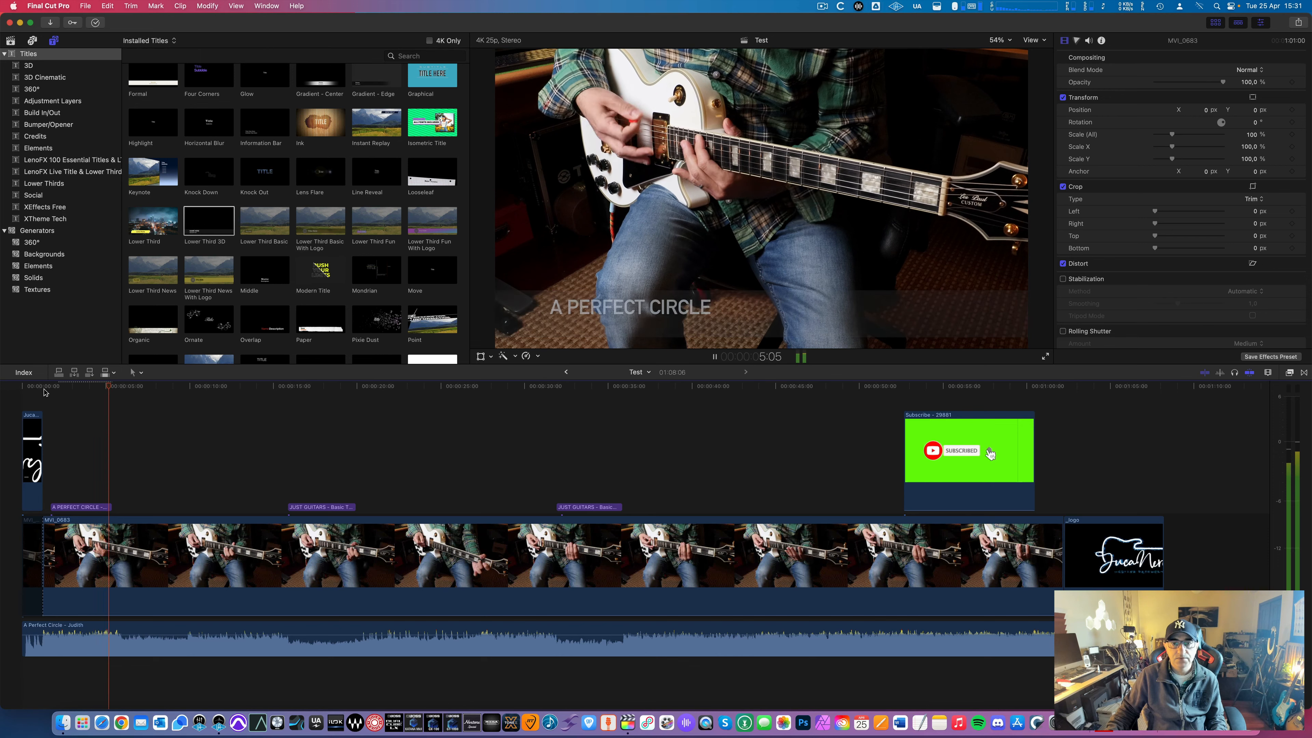
{"action": "left_click_drag", "start_coordinate": [114, 508], "coordinate": [166, 507]}
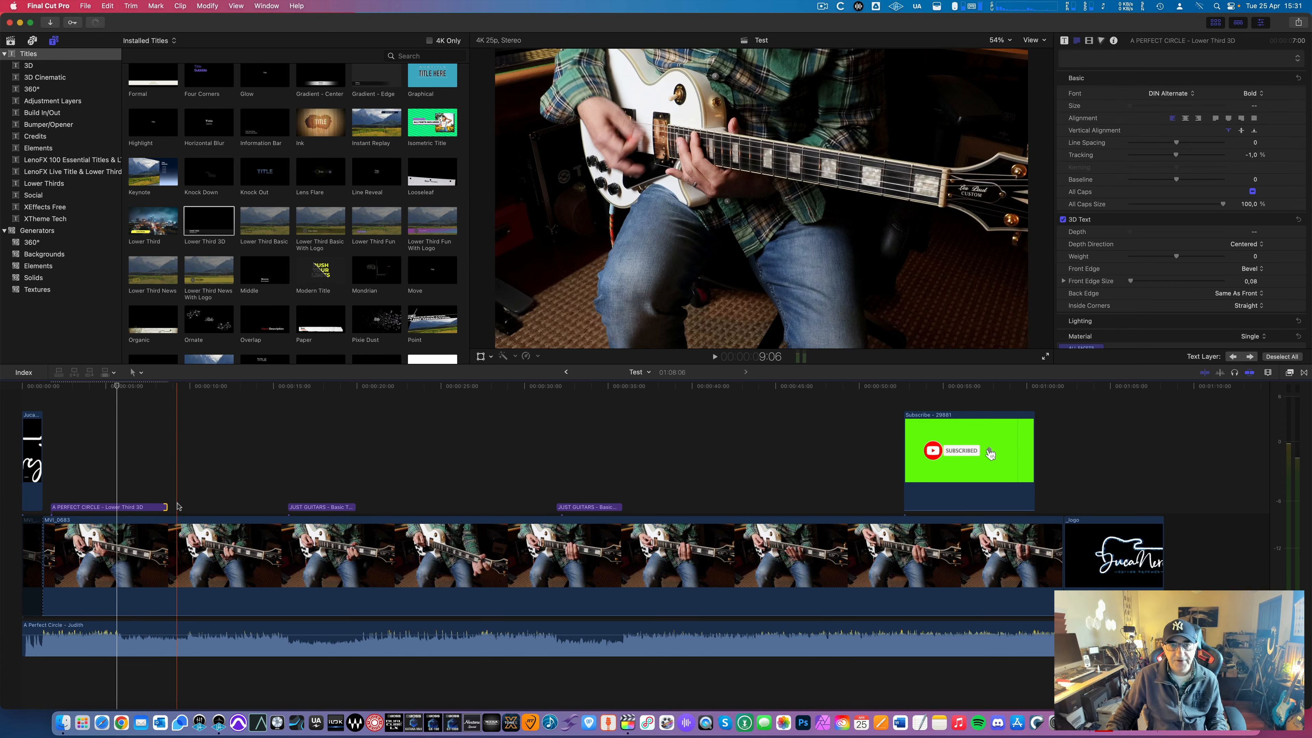
Add a Color Board exposure correction to MVI_0683 with midtones at -72% and highlights at 8%
{"action": "left_click", "coordinate": [479, 582]}
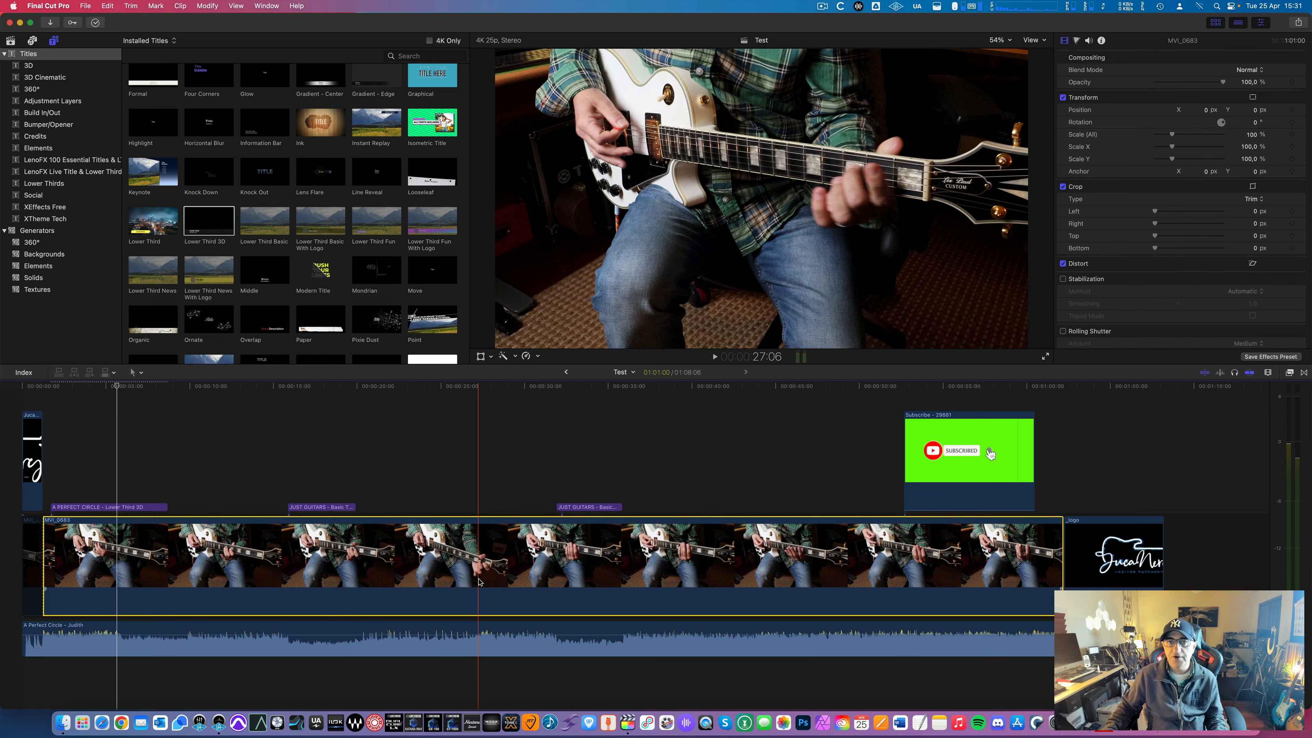
{"action": "left_click", "coordinate": [1077, 41]}
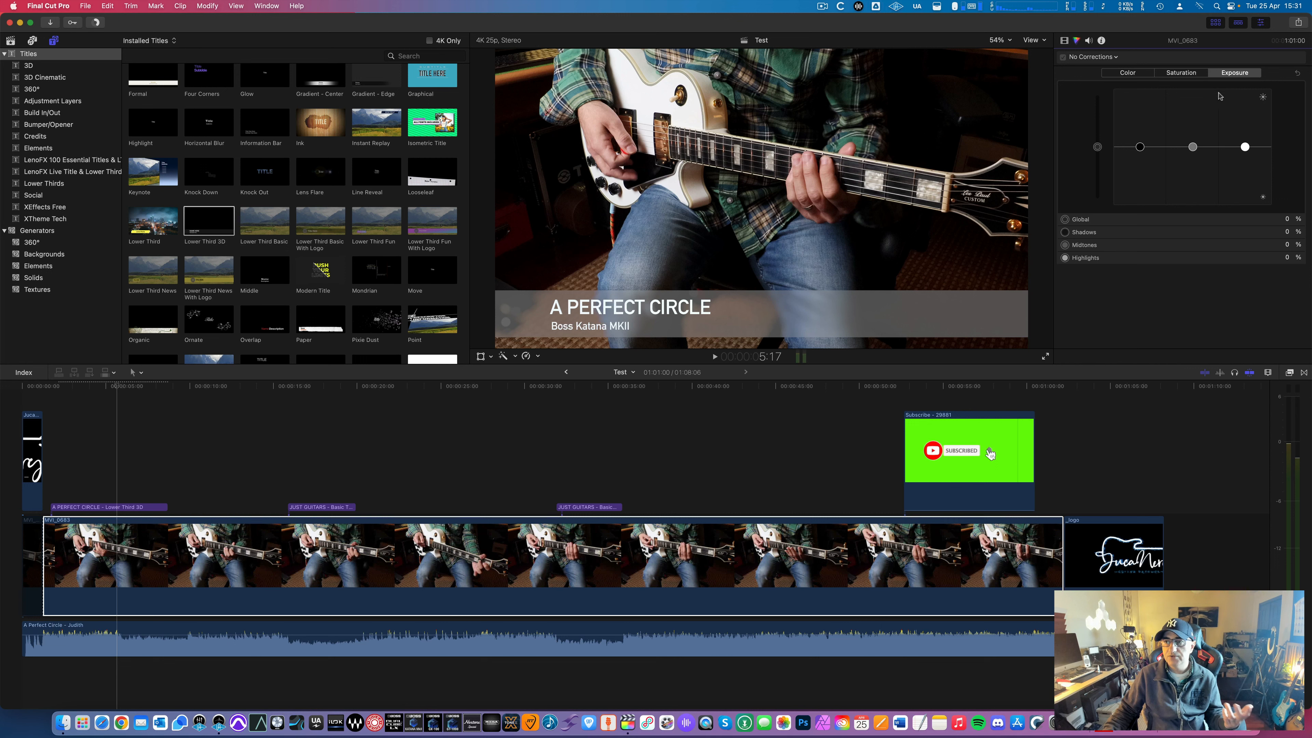
{"action": "left_click_drag", "start_coordinate": [1193, 147], "coordinate": [1193, 188]}
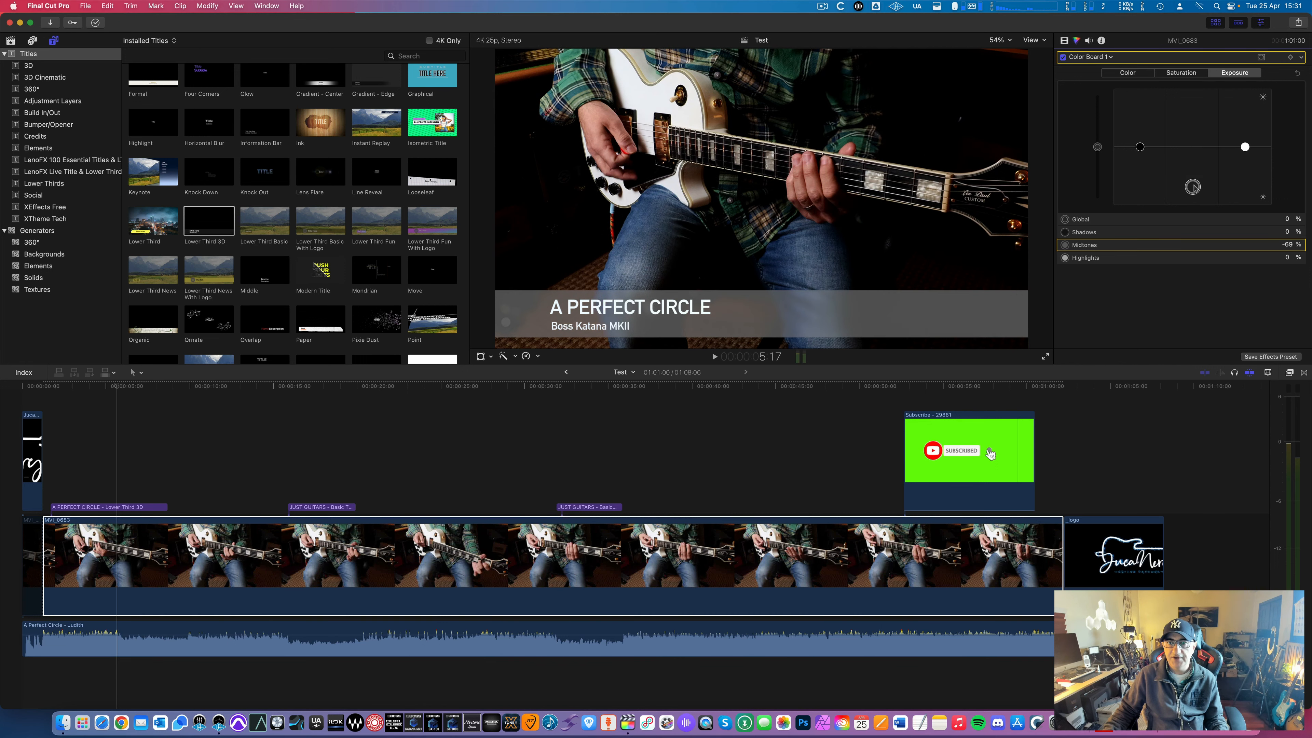
{"action": "left_click_drag", "start_coordinate": [1245, 148], "coordinate": [1246, 143]}
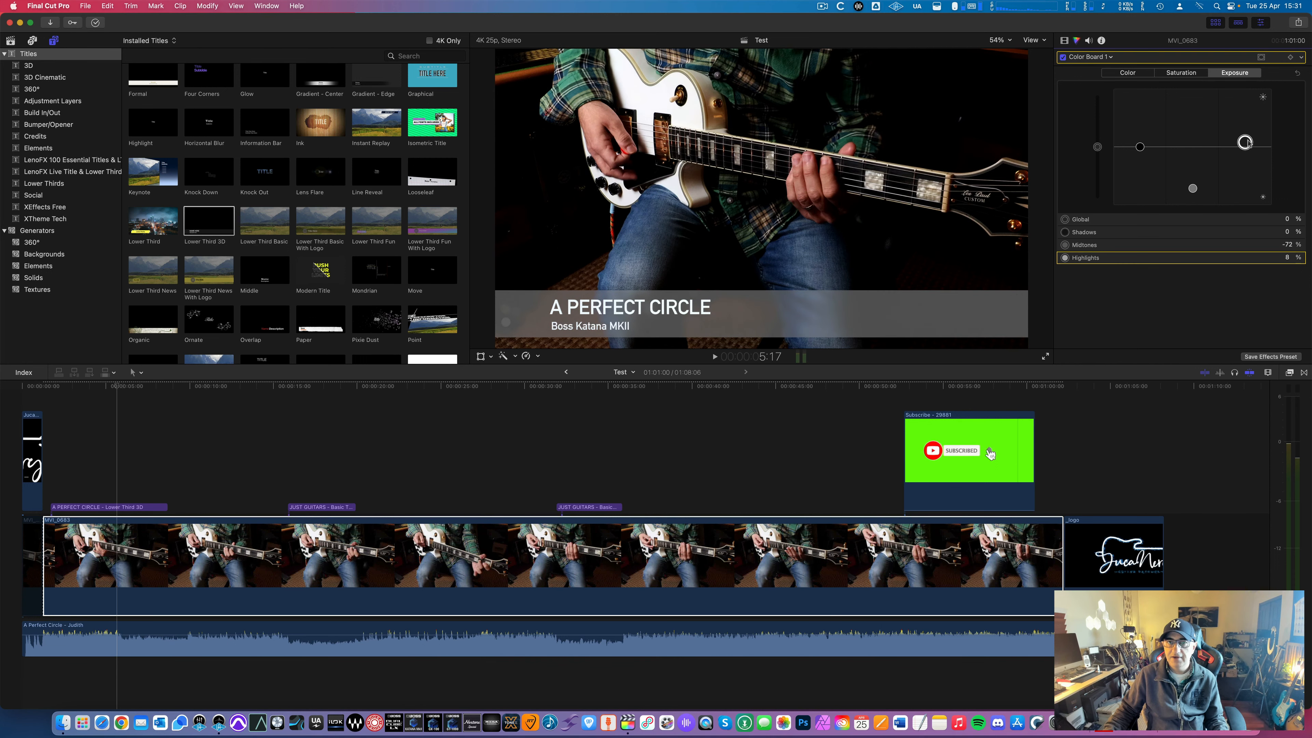
Set the global saturation of MVI_0683 in the Color Board to -14%
{"action": "left_click", "coordinate": [1127, 75]}
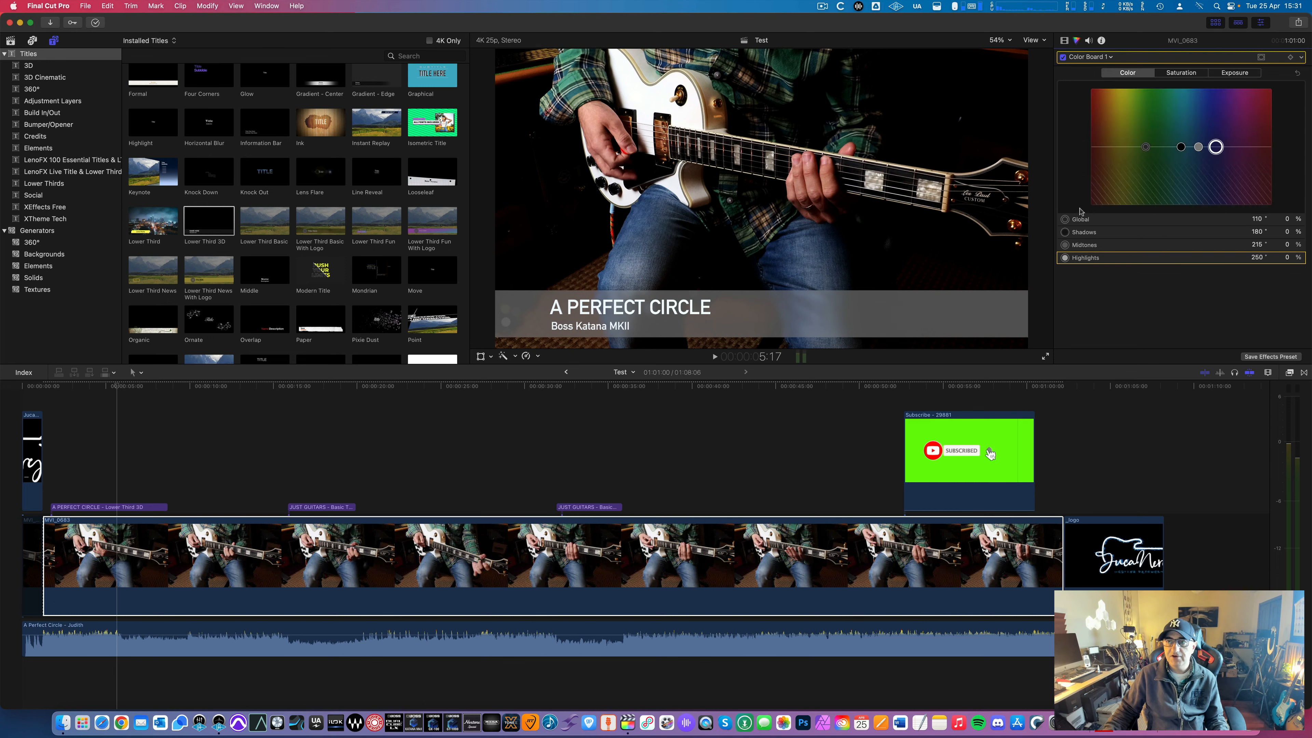
{"action": "left_click", "coordinate": [1184, 78]}
{"action": "left_click_drag", "start_coordinate": [1099, 151], "coordinate": [1099, 156]}
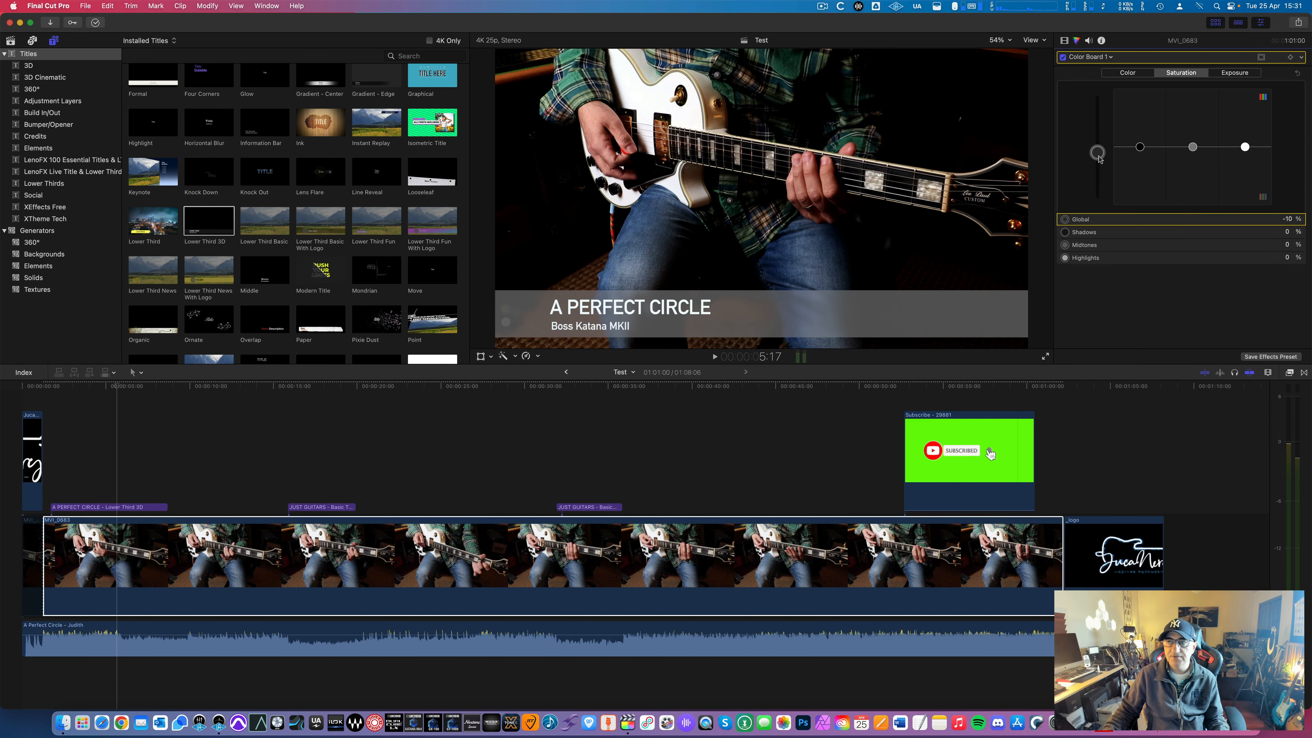
Browse all installed video effects and examine looks such as Cold Steel and Cold CCD for MVI_0683
{"action": "left_click", "coordinate": [1289, 375]}
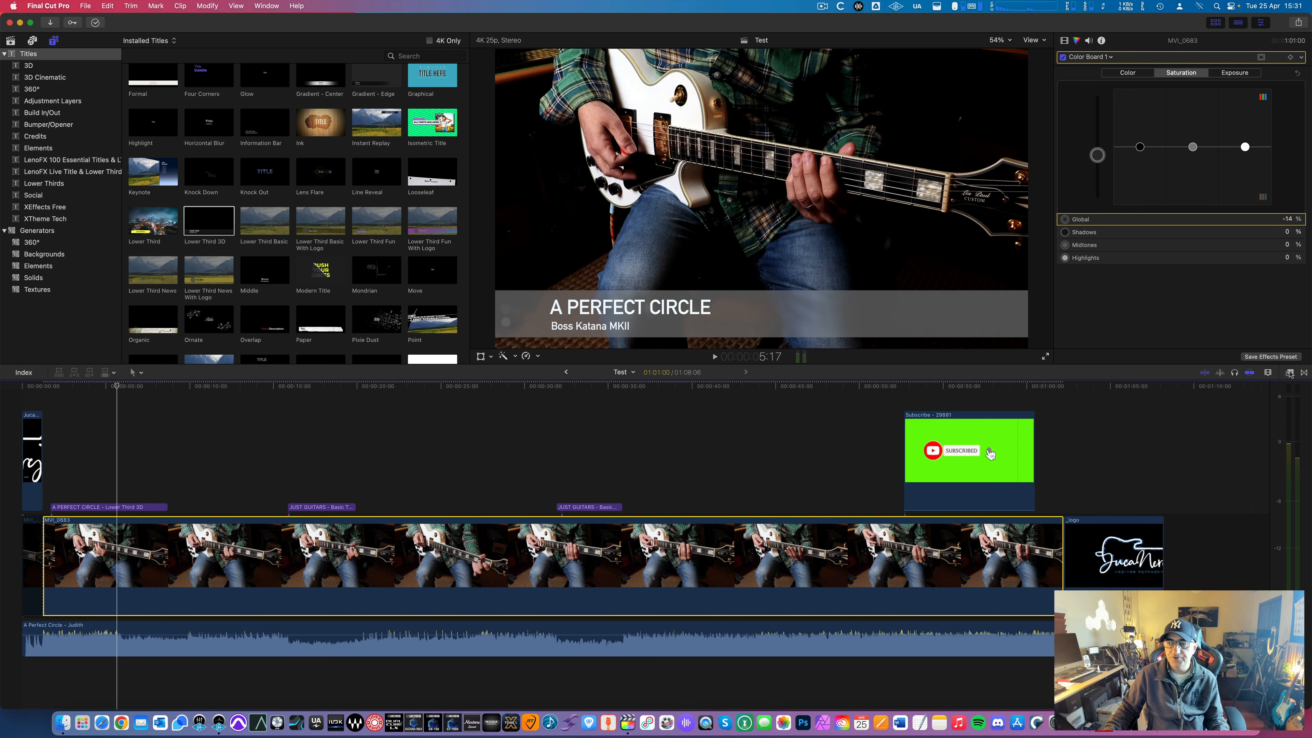
{"action": "left_click", "coordinate": [1290, 373]}
{"action": "left_click", "coordinate": [1049, 424]}
{"action": "scroll", "coordinate": [1248, 574], "scroll_direction": "down", "scroll_amount": 3}
{"action": "scroll", "coordinate": [1248, 574], "scroll_direction": "down", "scroll_amount": 4}
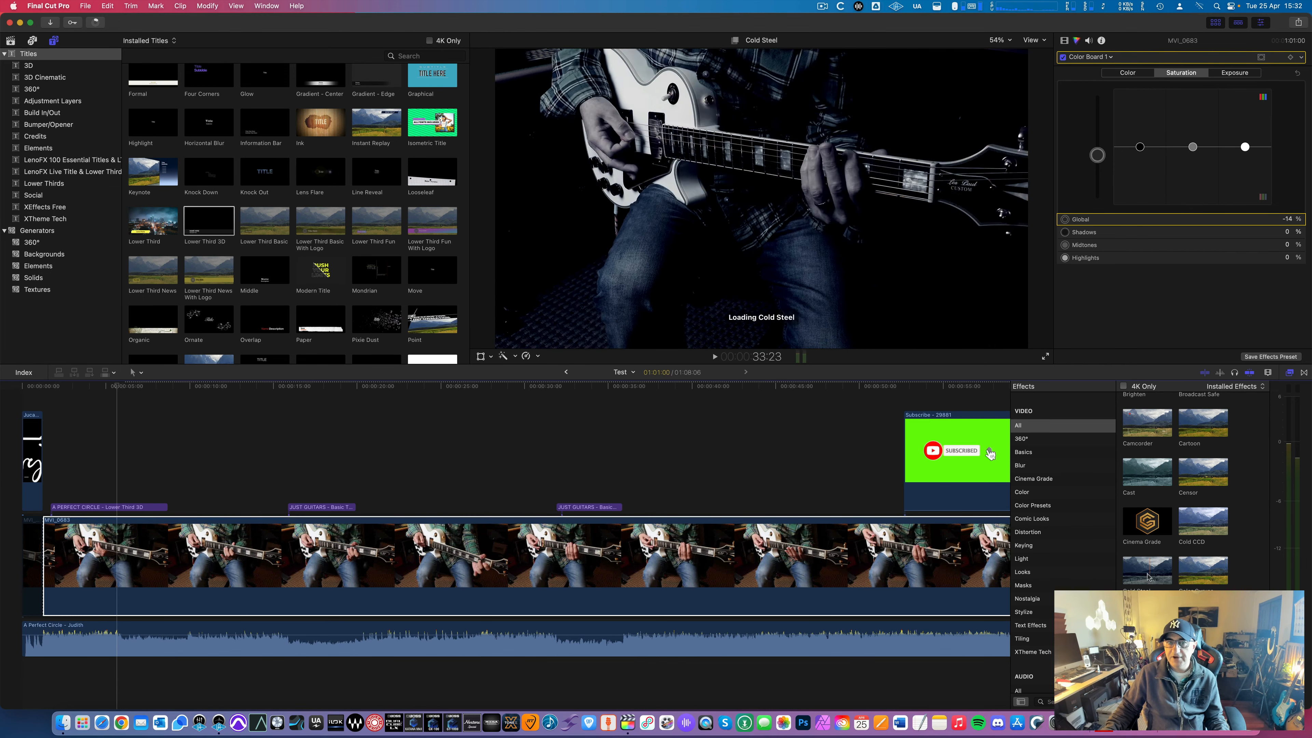
{"action": "scroll", "coordinate": [1227, 567], "scroll_direction": "down", "scroll_amount": 3}
{"action": "scroll", "coordinate": [1227, 567], "scroll_direction": "down", "scroll_amount": 2}
{"action": "scroll", "coordinate": [1234, 567], "scroll_direction": "up", "scroll_amount": 2}
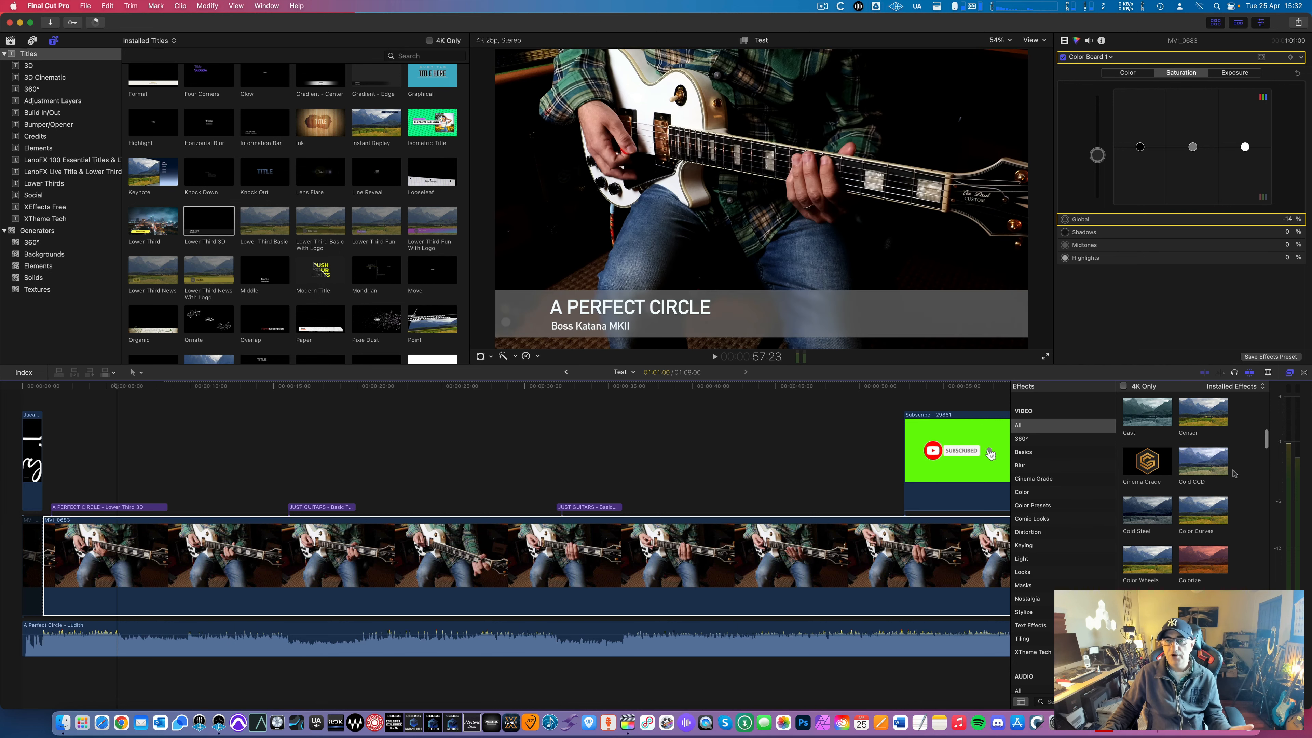
{"action": "left_click_drag", "start_coordinate": [1204, 461], "coordinate": [759, 583]}
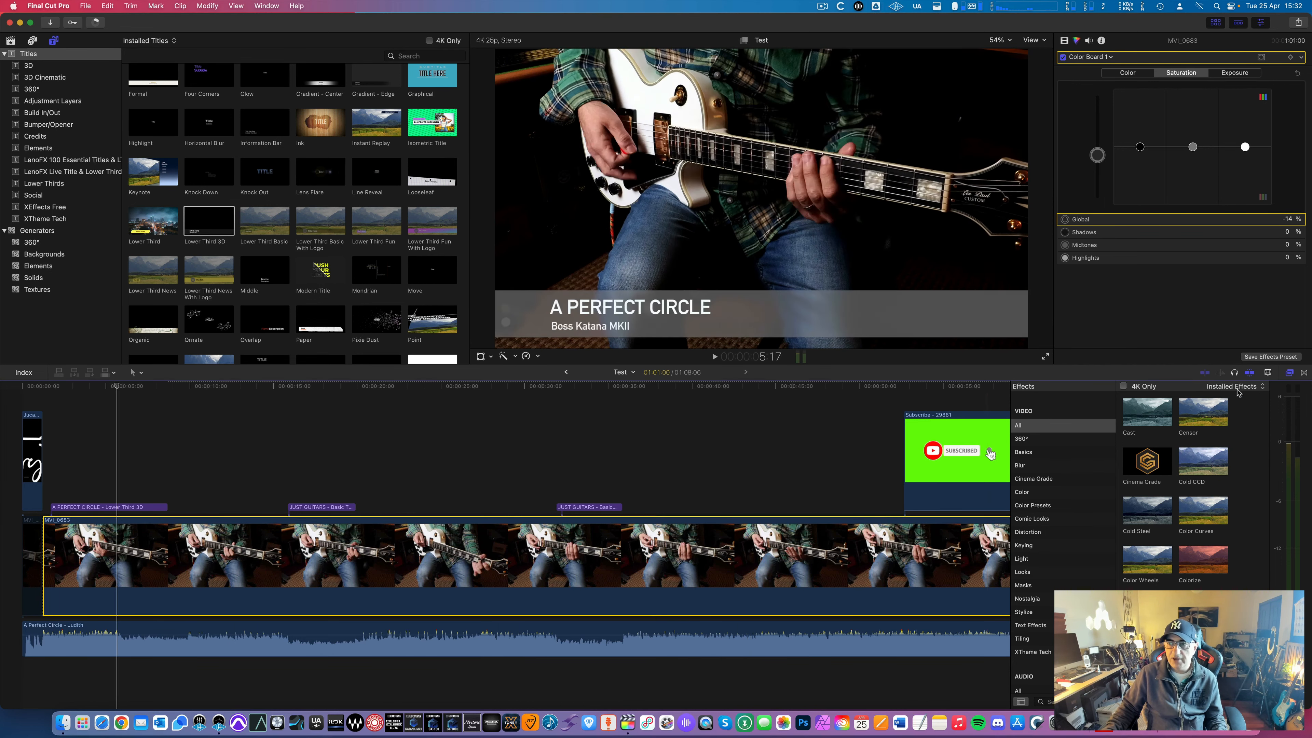
Add a shape mask to the Color Board correction of MVI_0683, widen it around the guitarist and target the outside area
{"action": "left_click", "coordinate": [1290, 373]}
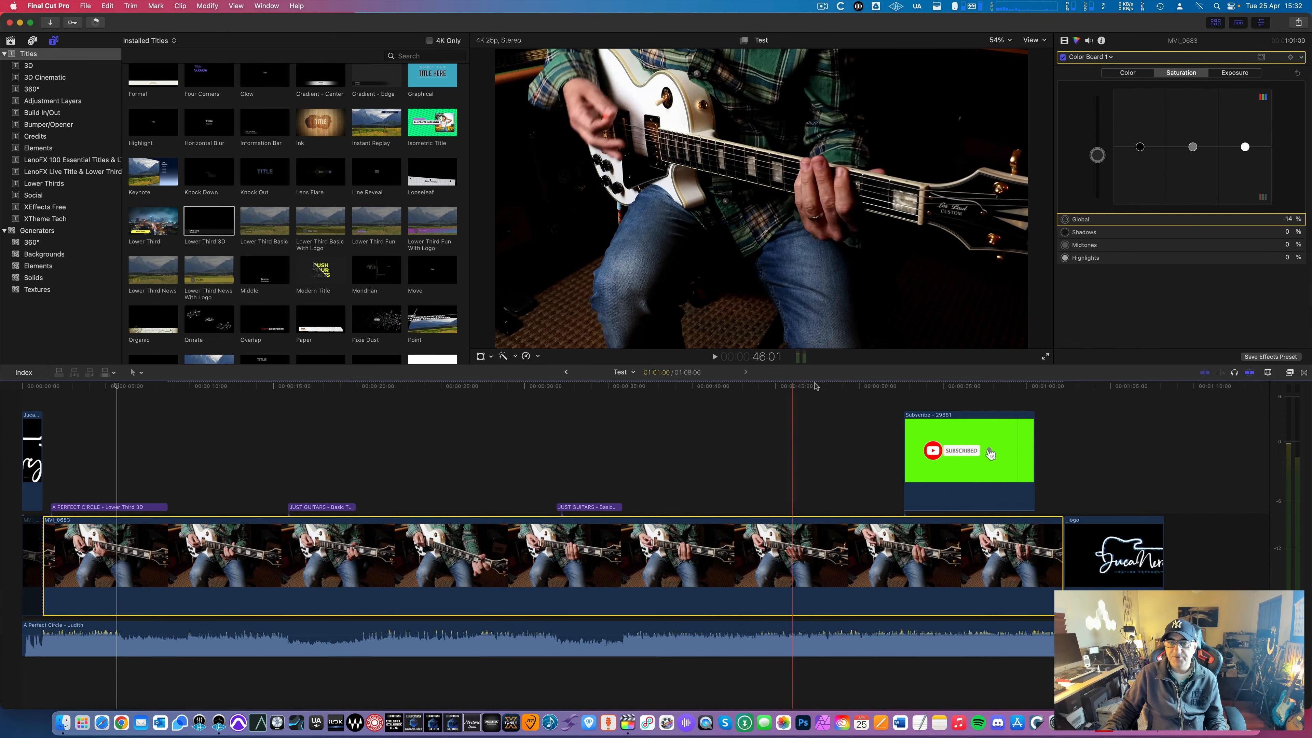
{"action": "left_click", "coordinate": [1261, 57]}
{"action": "left_click", "coordinate": [1240, 62]}
{"action": "left_click_drag", "start_coordinate": [831, 230], "coordinate": [985, 264]}
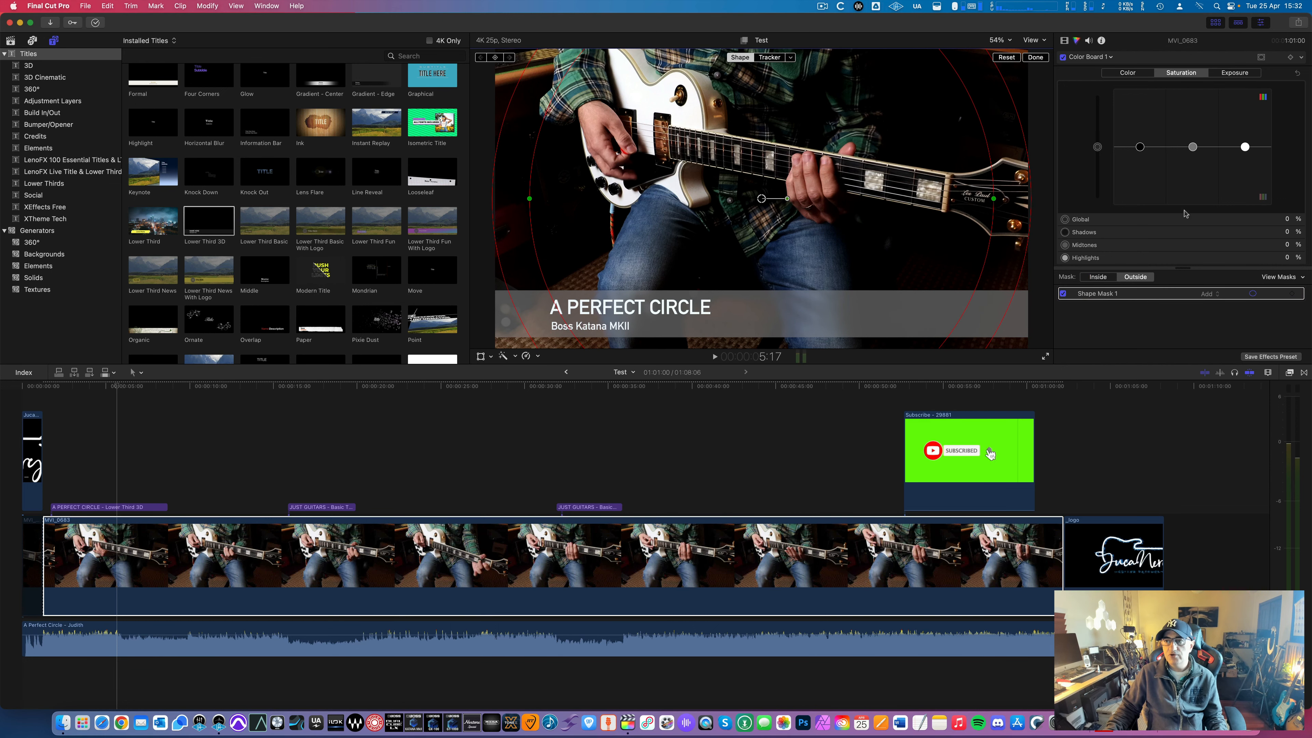
Set the Color Board exposure outside the shape mask to highlights -88% and midtones -47%
{"action": "left_click", "coordinate": [1236, 72]}
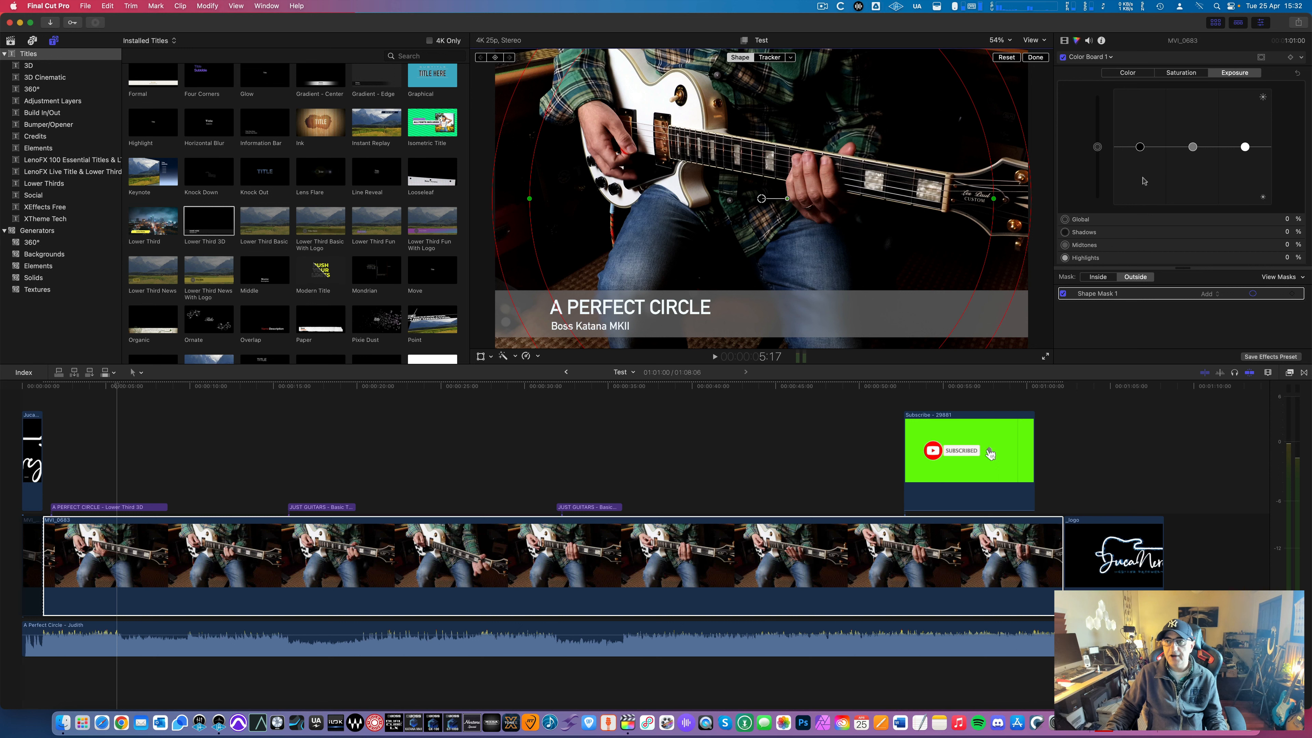
{"action": "left_click_drag", "start_coordinate": [1243, 152], "coordinate": [1245, 198]}
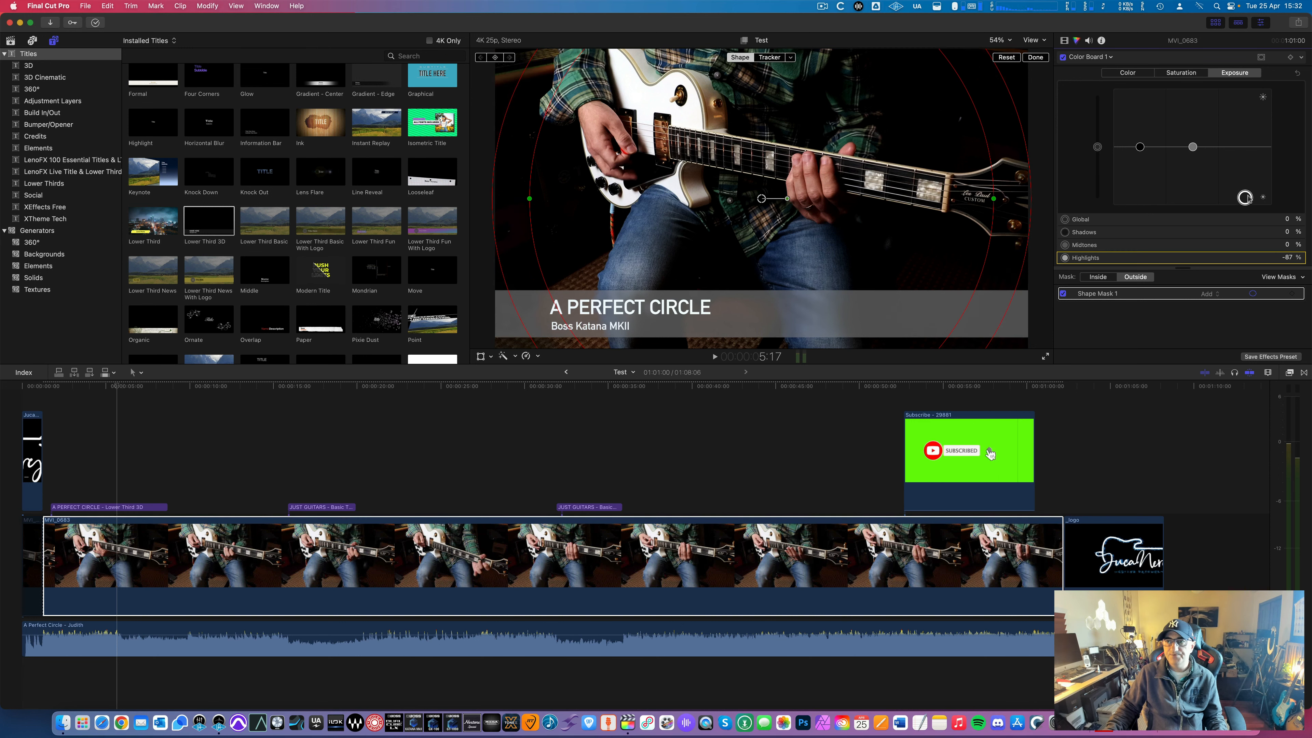
{"action": "left_click_drag", "start_coordinate": [1193, 147], "coordinate": [1196, 156]}
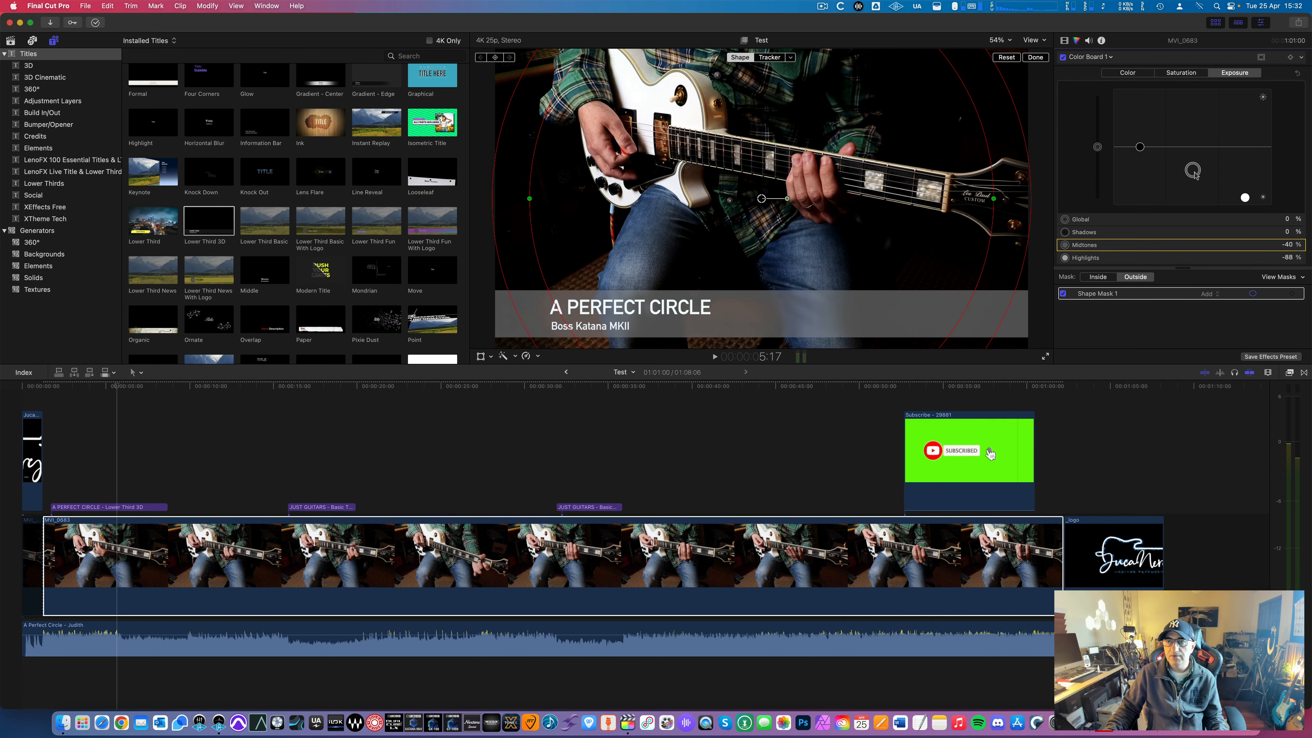
Play the masked correction full screen, check another section of the timeline and finish editing the shape mask
{"action": "left_click", "coordinate": [1045, 357]}
{"action": "key", "text": "space"}
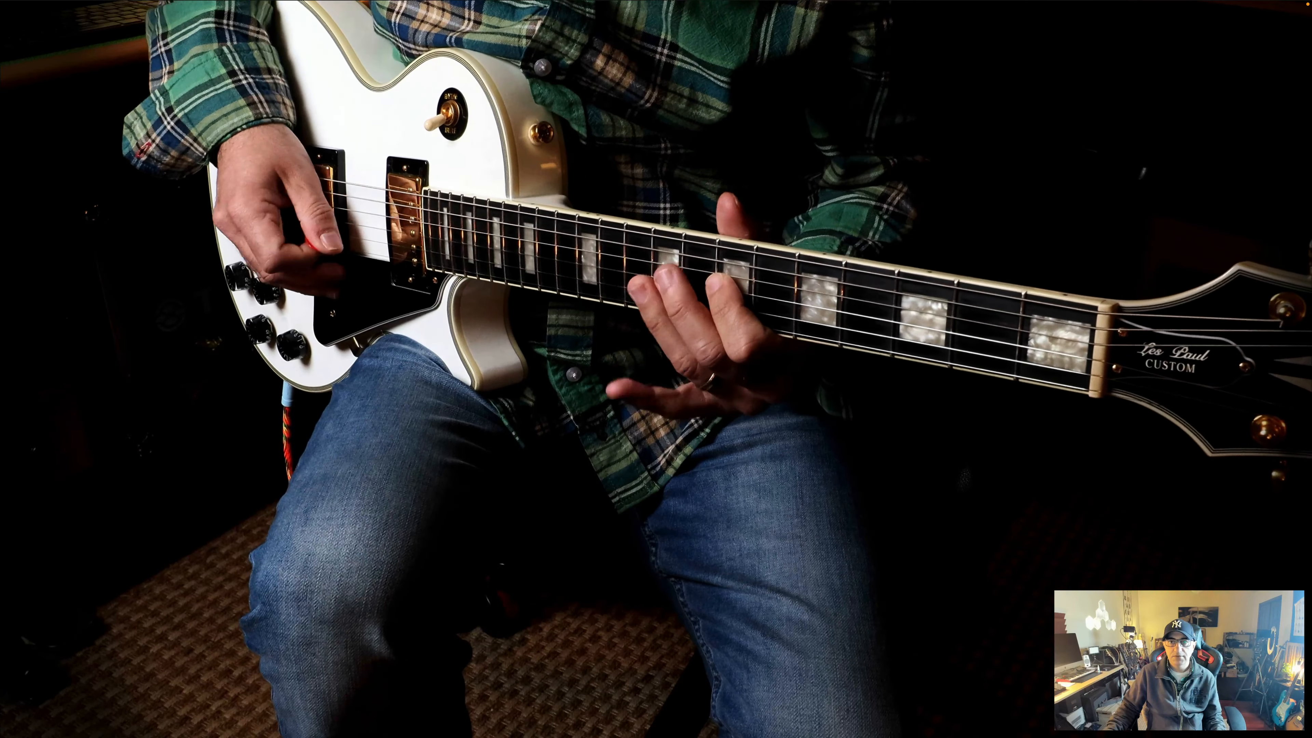
{"action": "key", "text": "Escape"}
{"action": "key", "text": "space"}
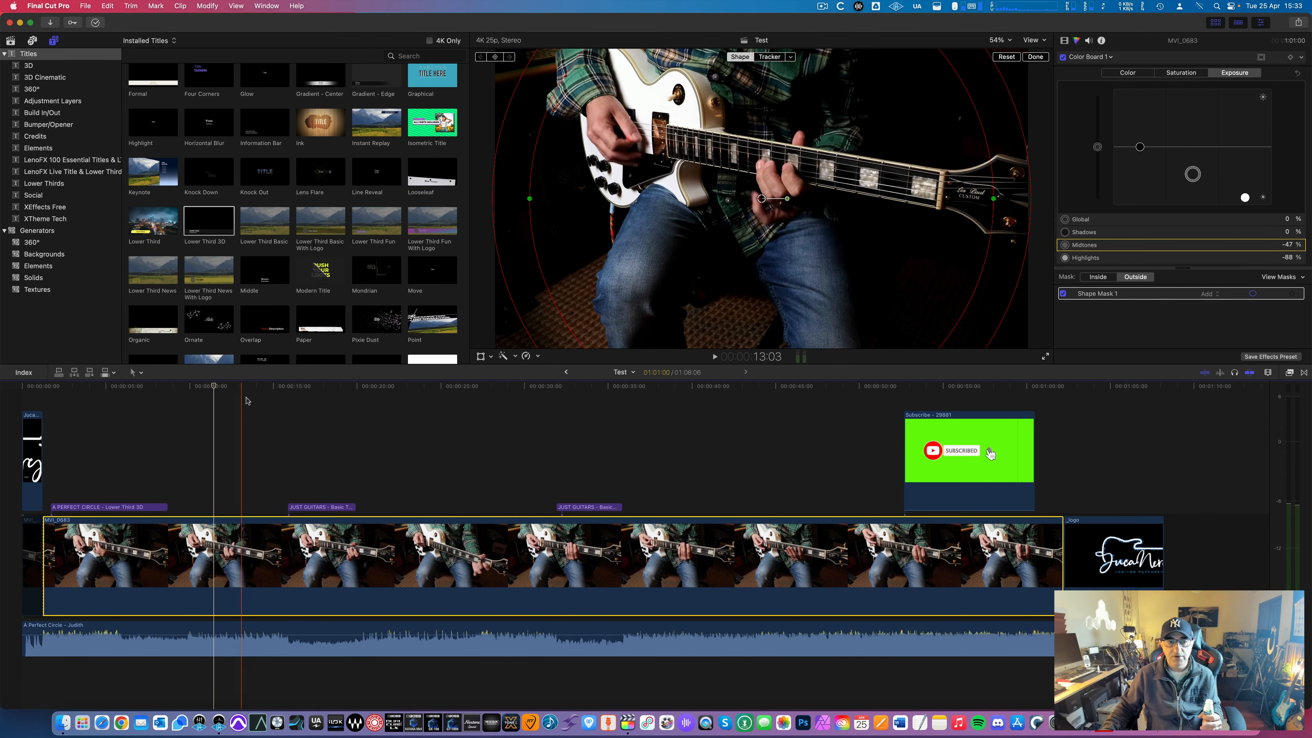
{"action": "left_click", "coordinate": [433, 401]}
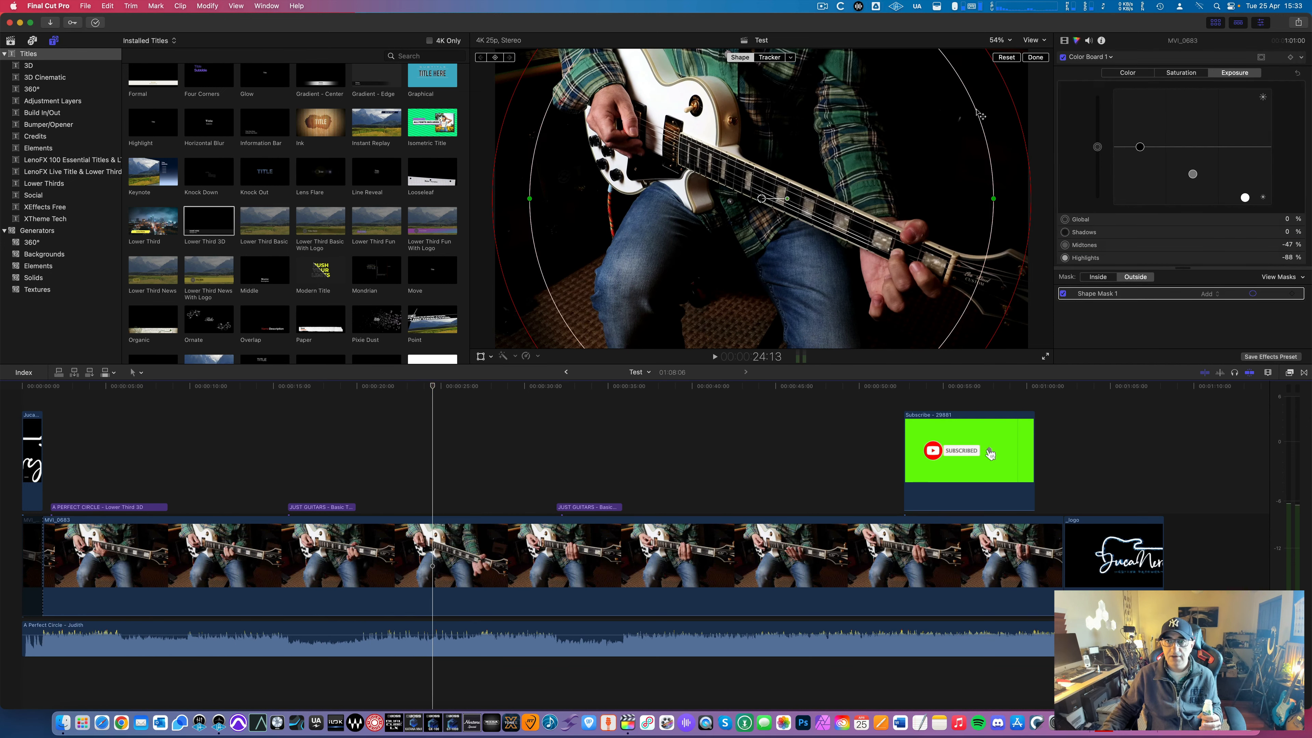
{"action": "left_click", "coordinate": [1035, 57]}
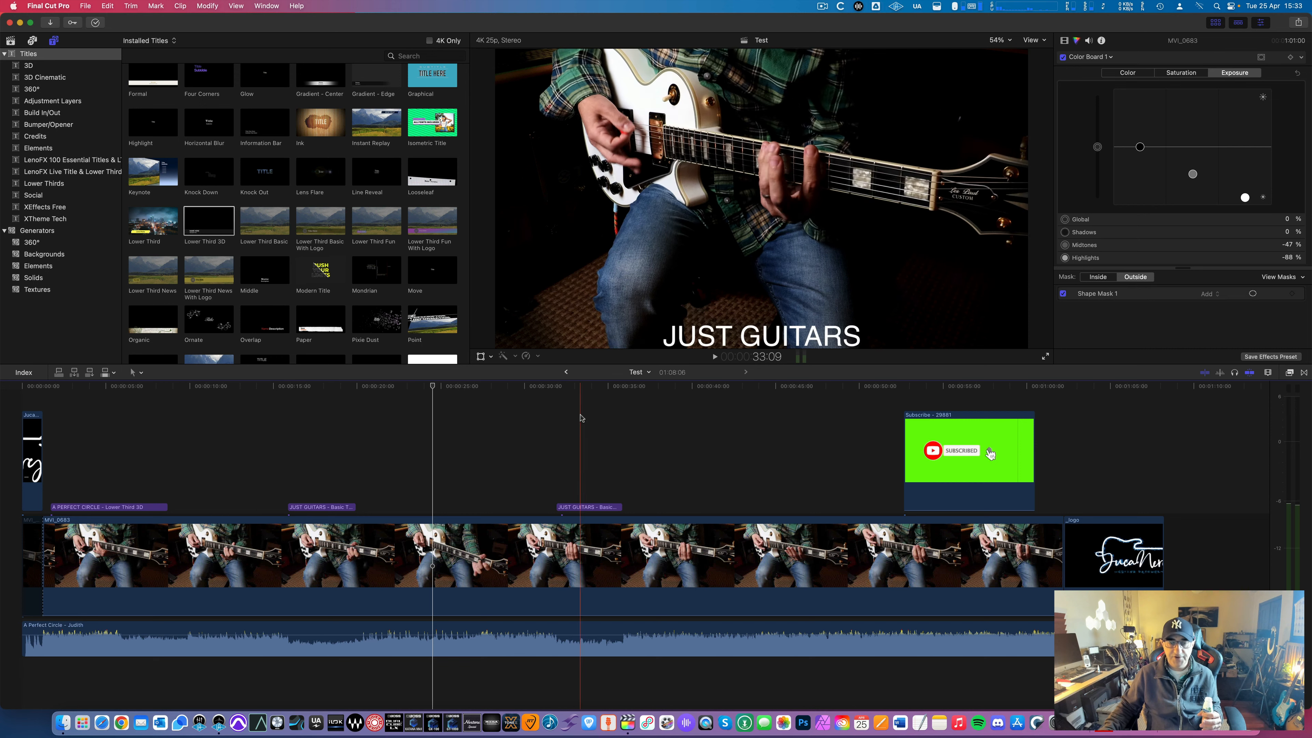
Review the export settings of the Test project, try the Web Hosting format and cancel the export
{"action": "key", "text": "super+e"}
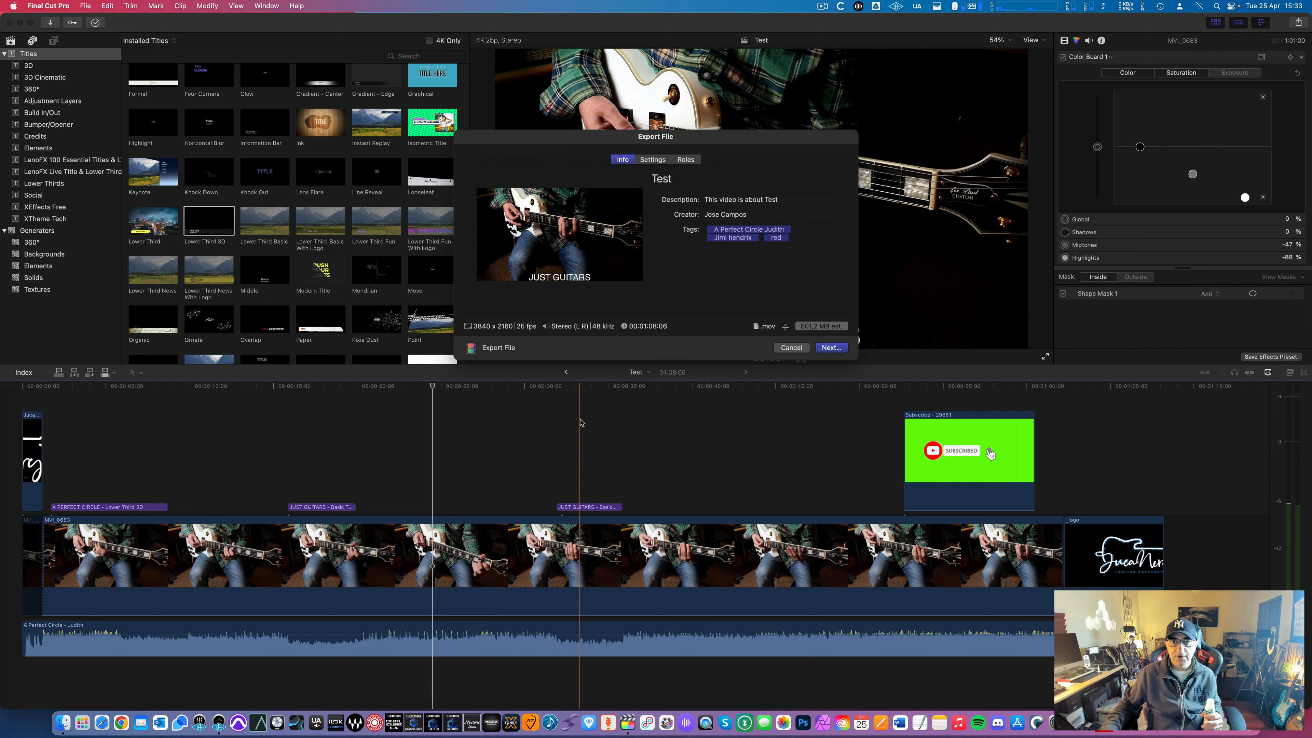
{"action": "left_click", "coordinate": [791, 348]}
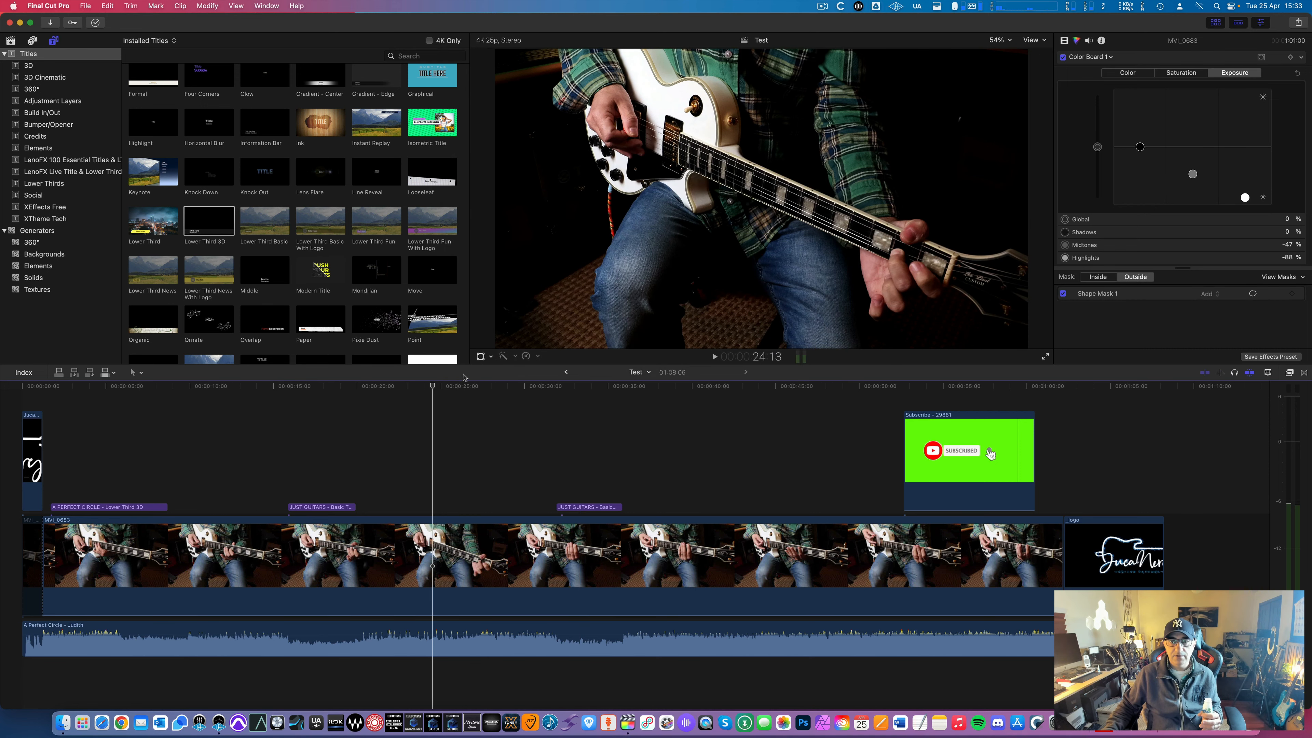
{"action": "key", "text": "super+e"}
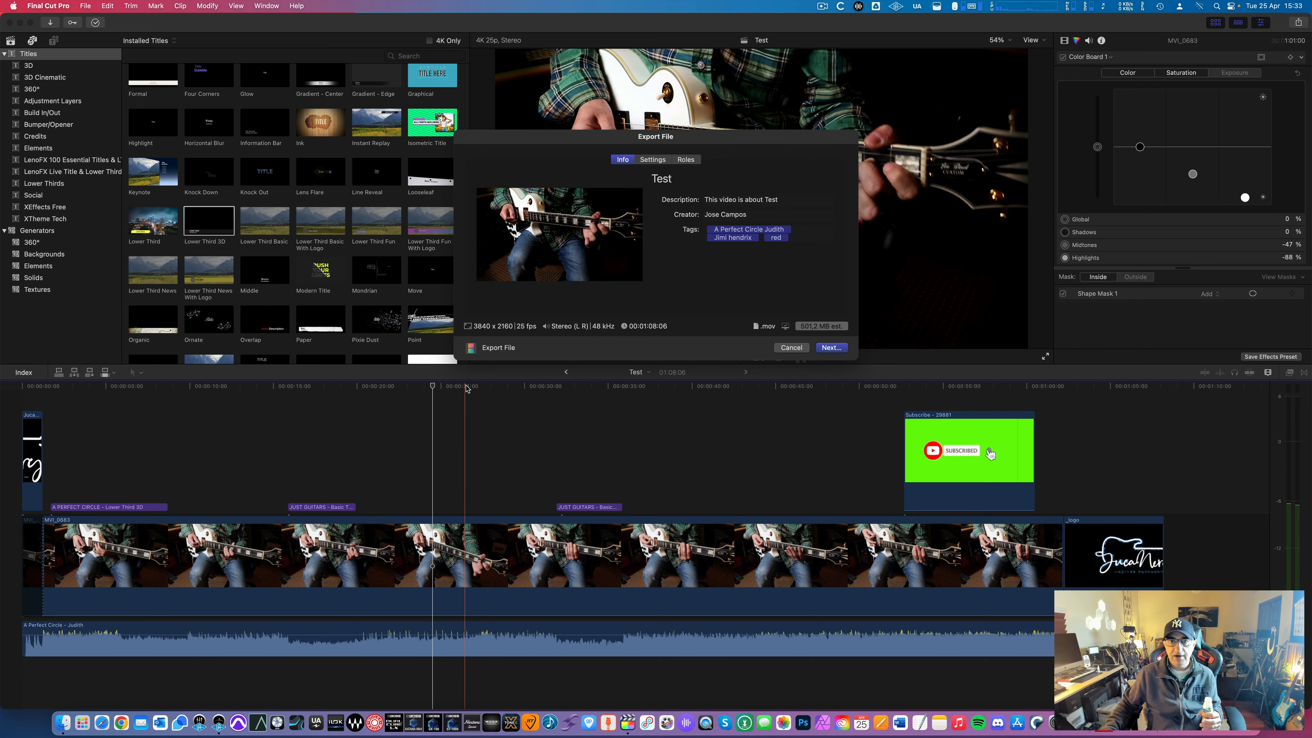
{"action": "left_click", "coordinate": [653, 159]}
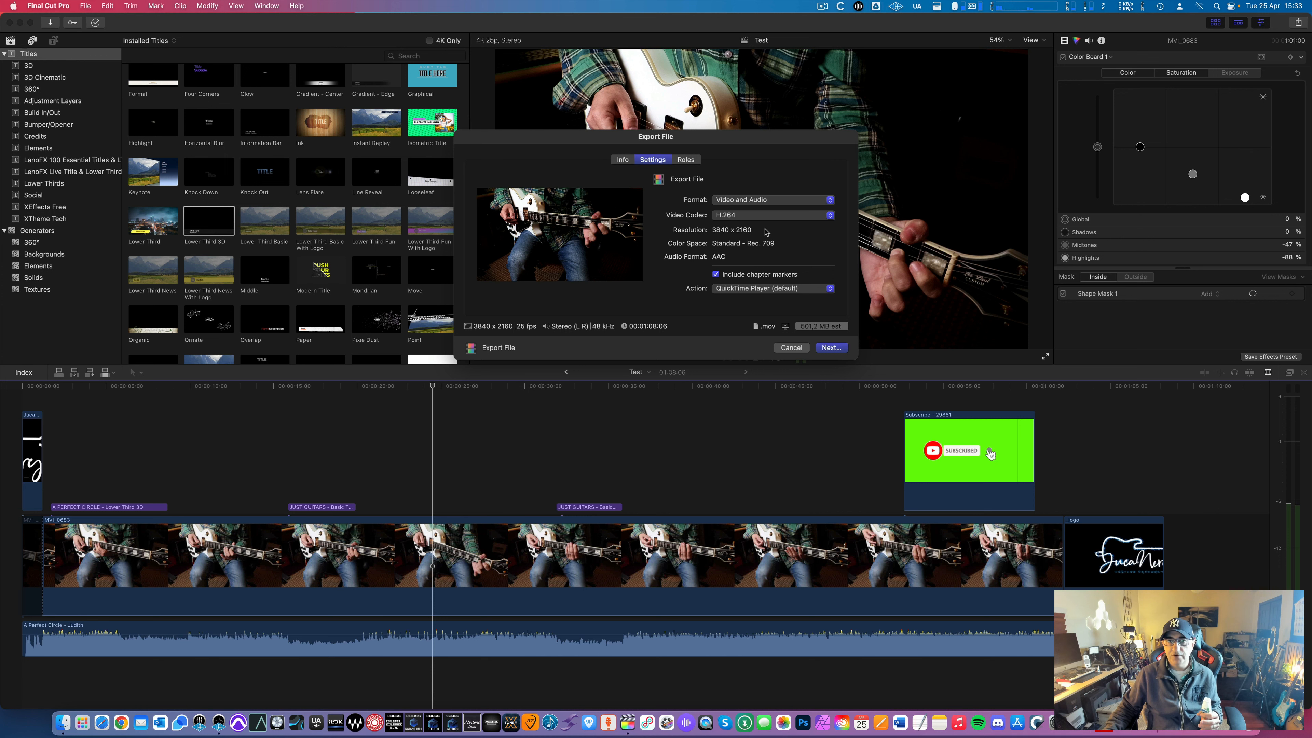
{"action": "left_click", "coordinate": [753, 201]}
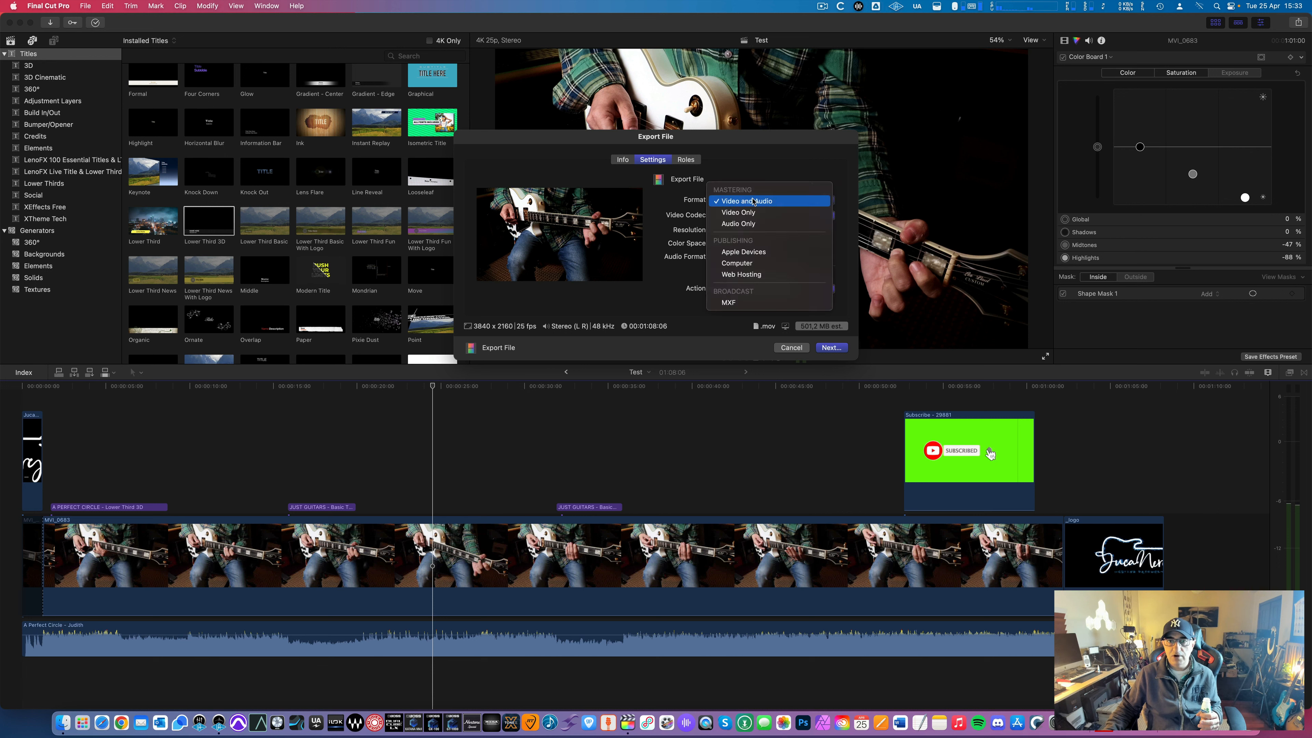
{"action": "left_click", "coordinate": [755, 274]}
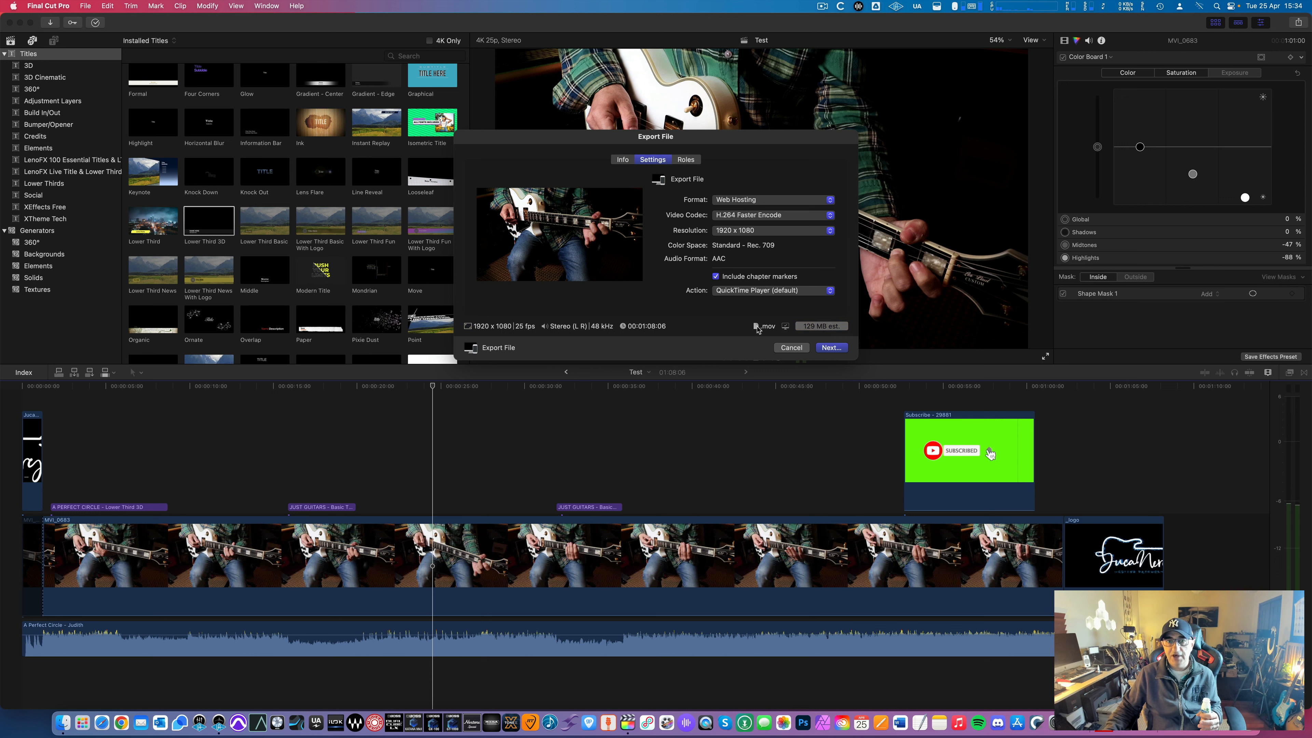
{"action": "left_click", "coordinate": [792, 348]}
Move A Perfect Circle - Judith, MVI_0683, Subscribe - 29881, _logo and JucaNery_Whitesemfundo from the Test event into the A Perfect Circle Judith event
{"action": "left_click", "coordinate": [11, 40]}
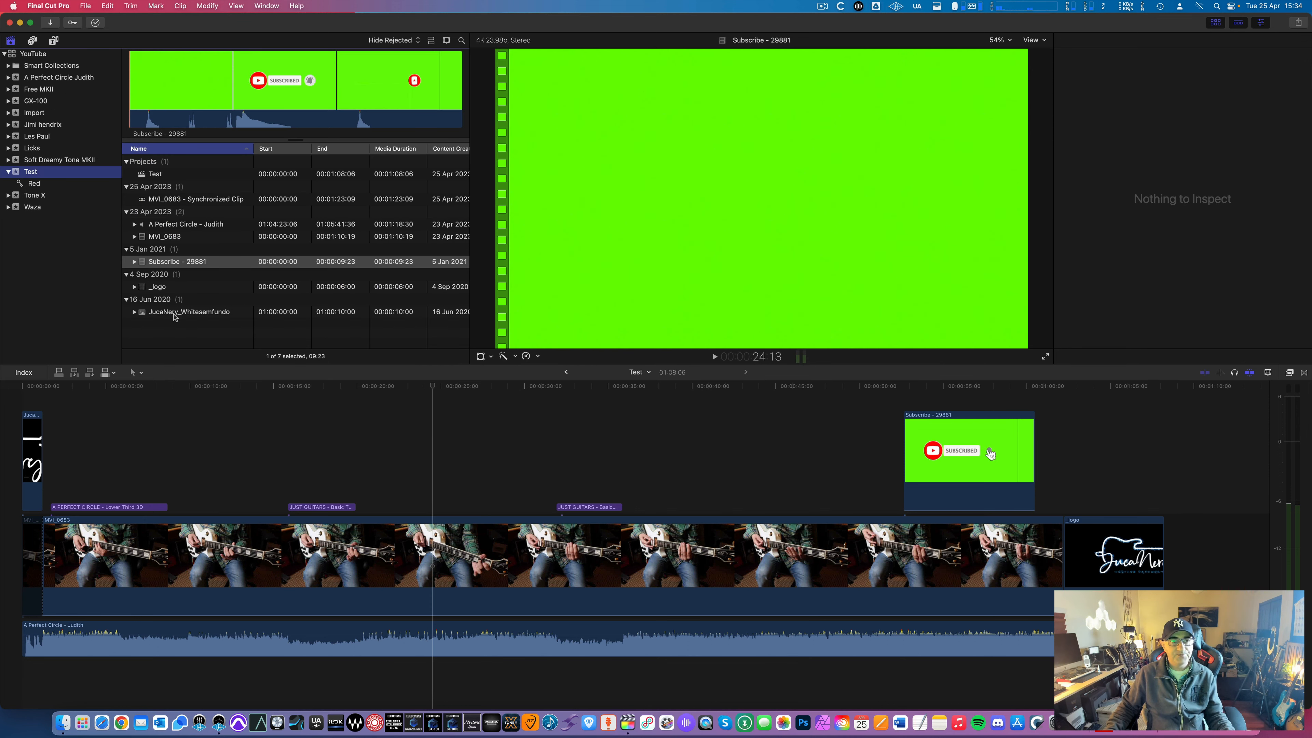
{"action": "left_click", "coordinate": [169, 237], "text": "super"}
{"action": "left_click", "coordinate": [166, 224], "text": "super"}
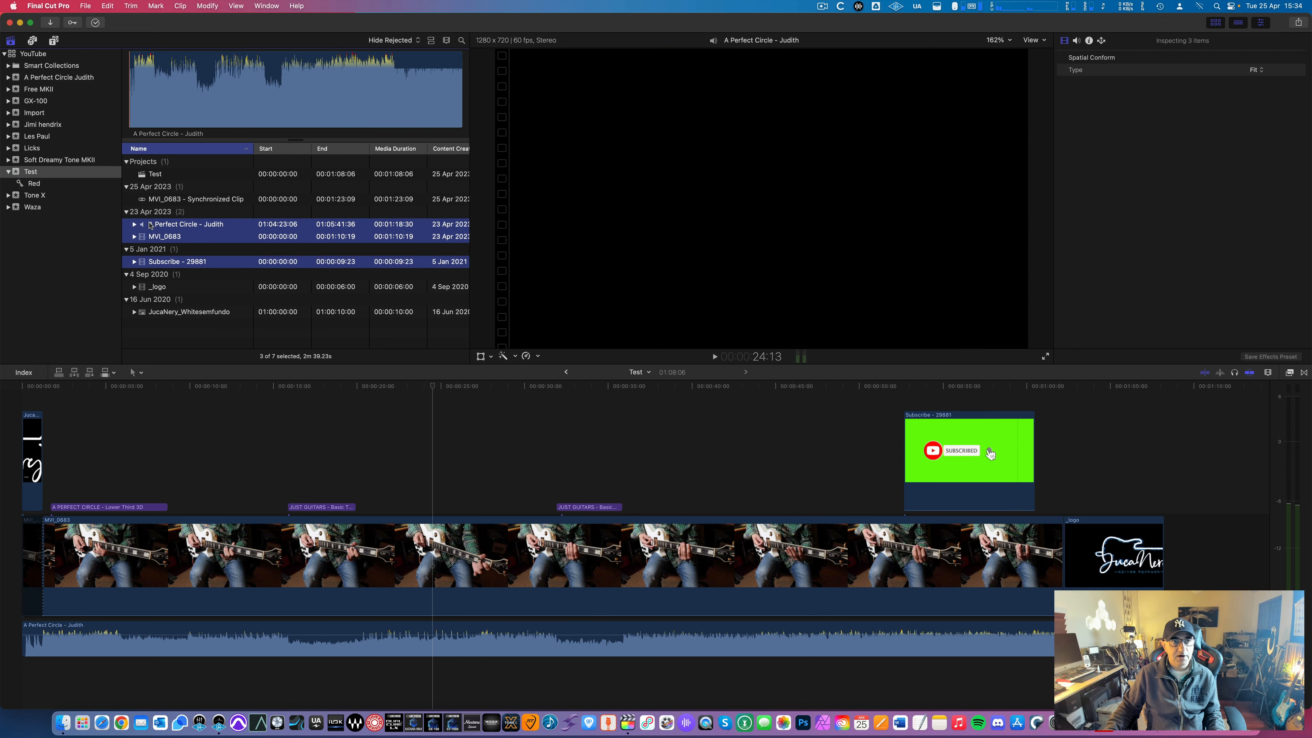
{"action": "left_click_drag", "start_coordinate": [150, 226], "coordinate": [34, 88]}
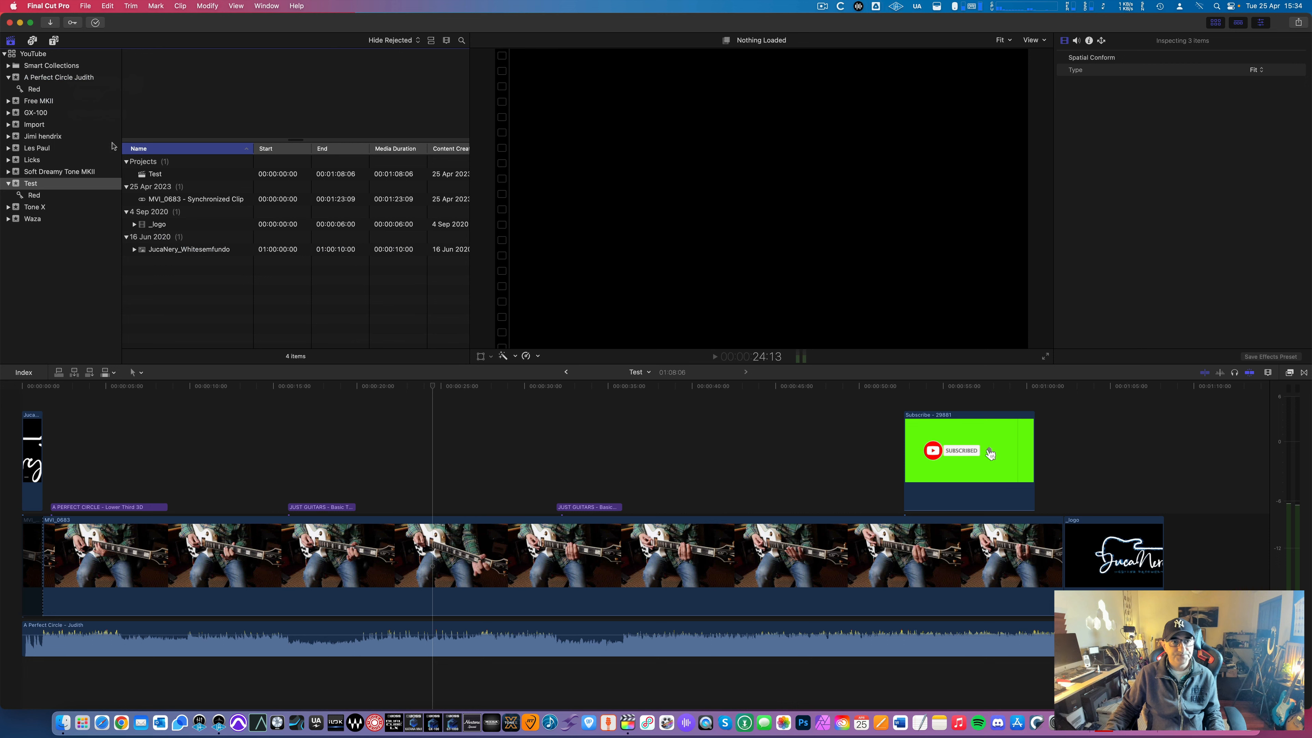
{"action": "left_click_drag", "start_coordinate": [176, 252], "coordinate": [68, 79]}
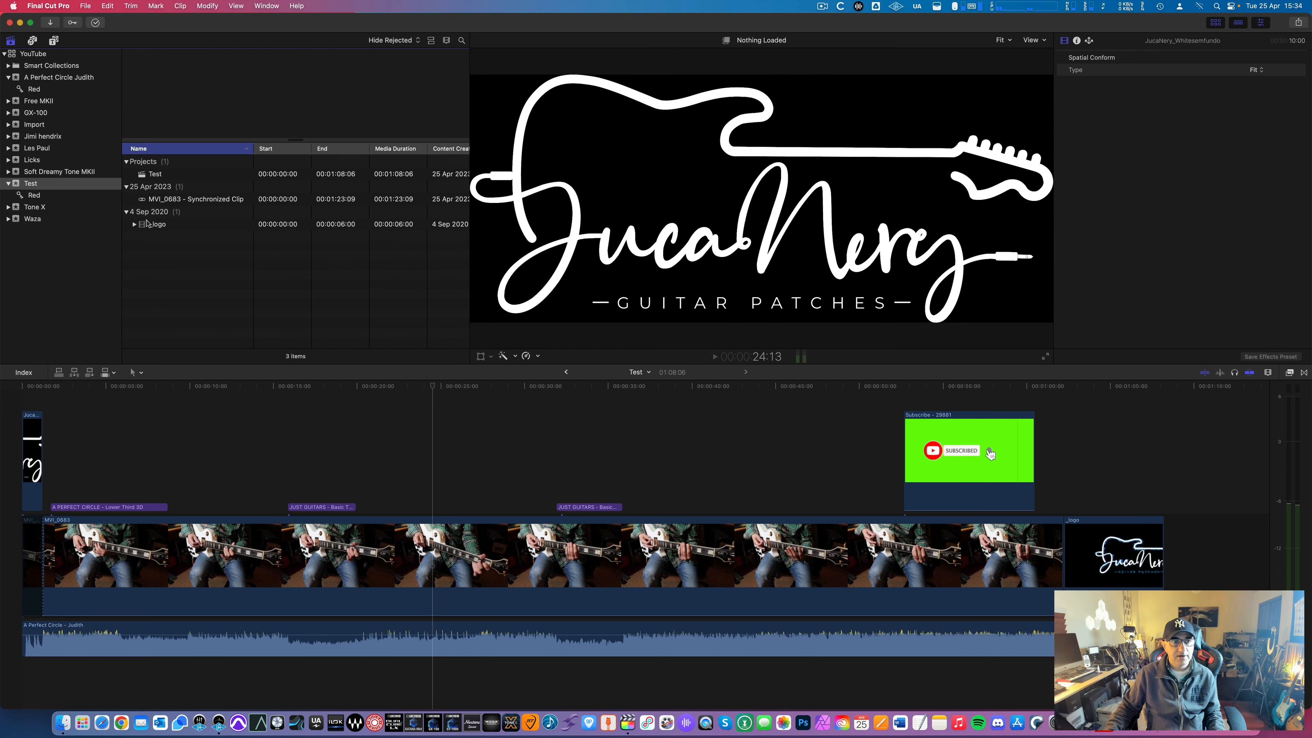
Move the MVI_0683 - Synchronized Clip from the Test event to the Trash
{"action": "left_click", "coordinate": [154, 202]}
{"action": "right_click", "coordinate": [155, 201]}
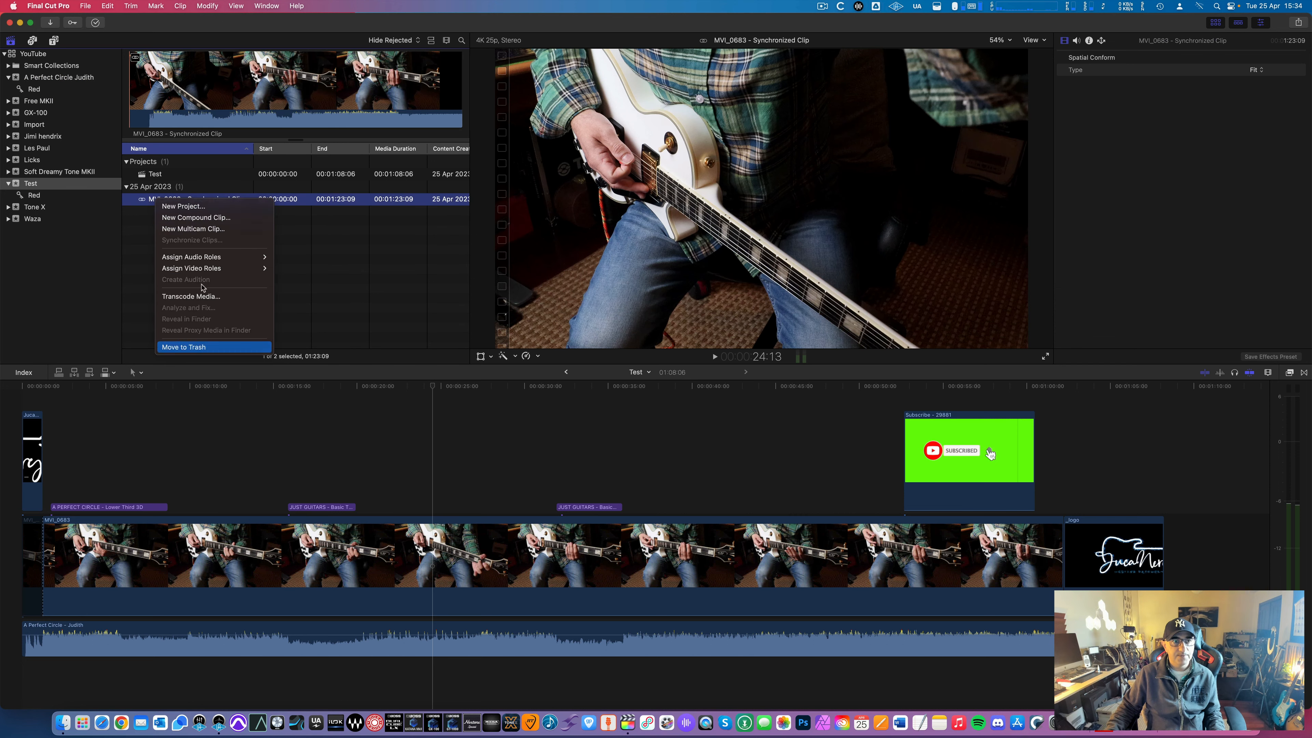
{"action": "left_click", "coordinate": [183, 347]}
Move the whole Test event to the Trash and confirm the deletion
{"action": "right_click", "coordinate": [51, 188]}
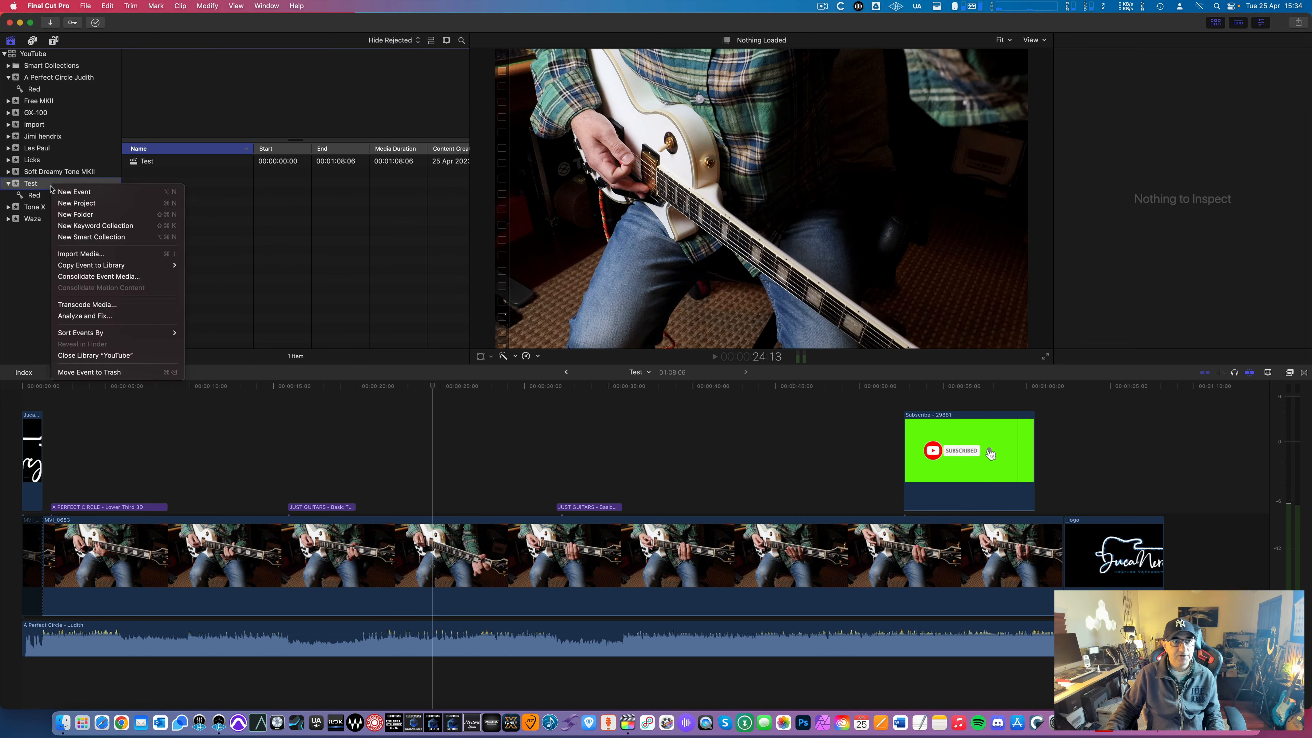
{"action": "left_click", "coordinate": [40, 185]}
{"action": "left_click", "coordinate": [40, 186]}
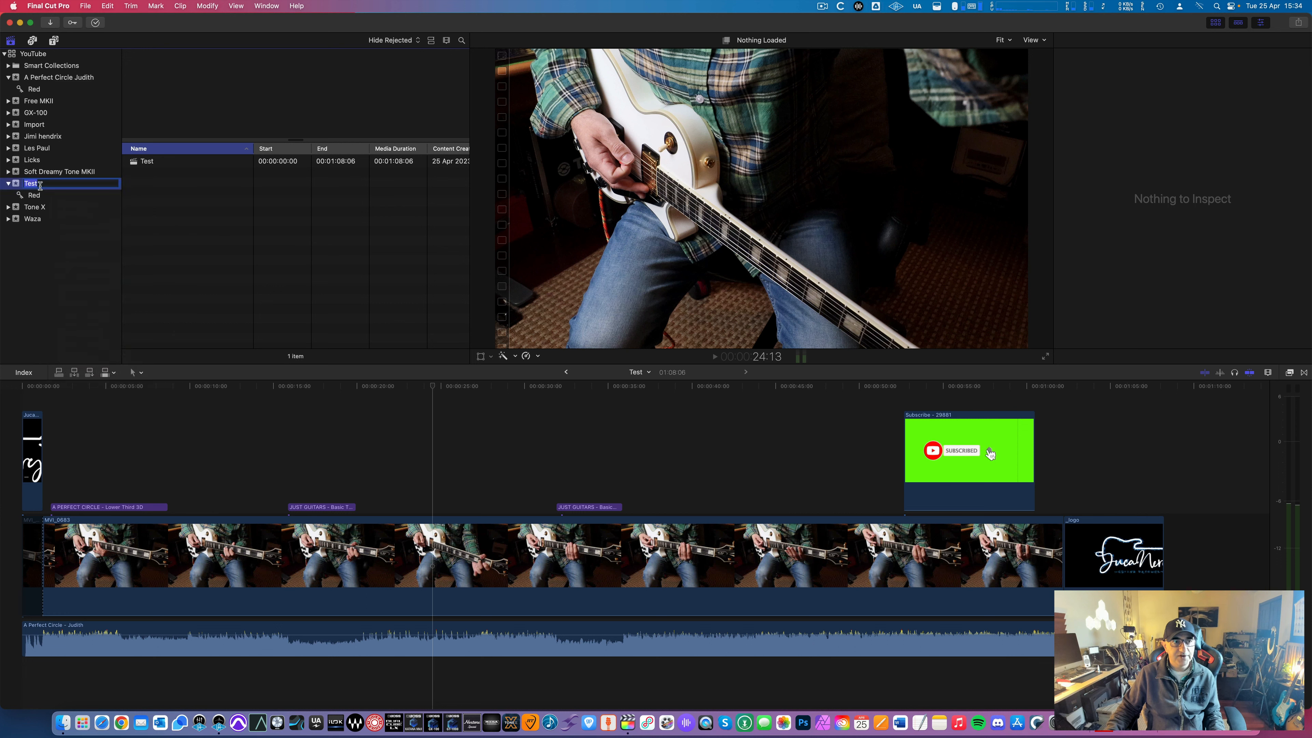
{"action": "right_click", "coordinate": [39, 186]}
{"action": "left_click", "coordinate": [57, 229]}
{"action": "right_click", "coordinate": [57, 187]}
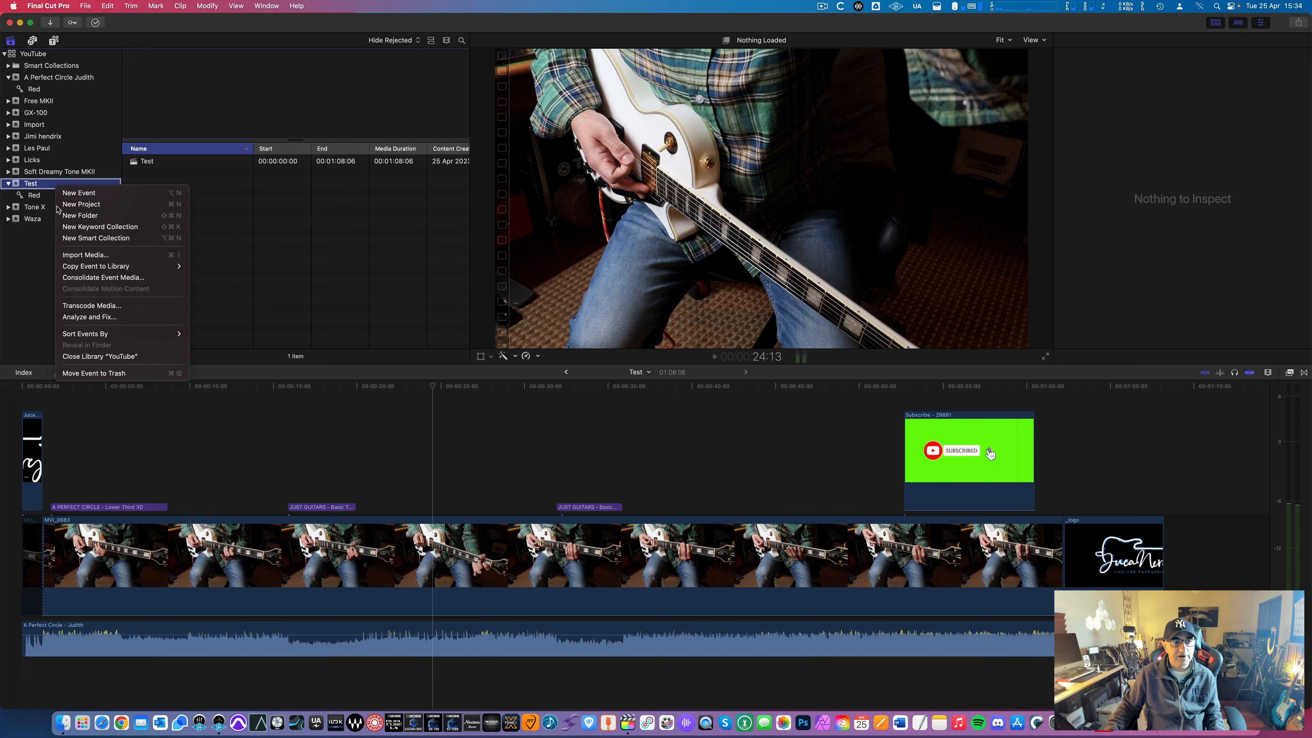
{"action": "left_click", "coordinate": [100, 373]}
{"action": "key", "text": "Return"}
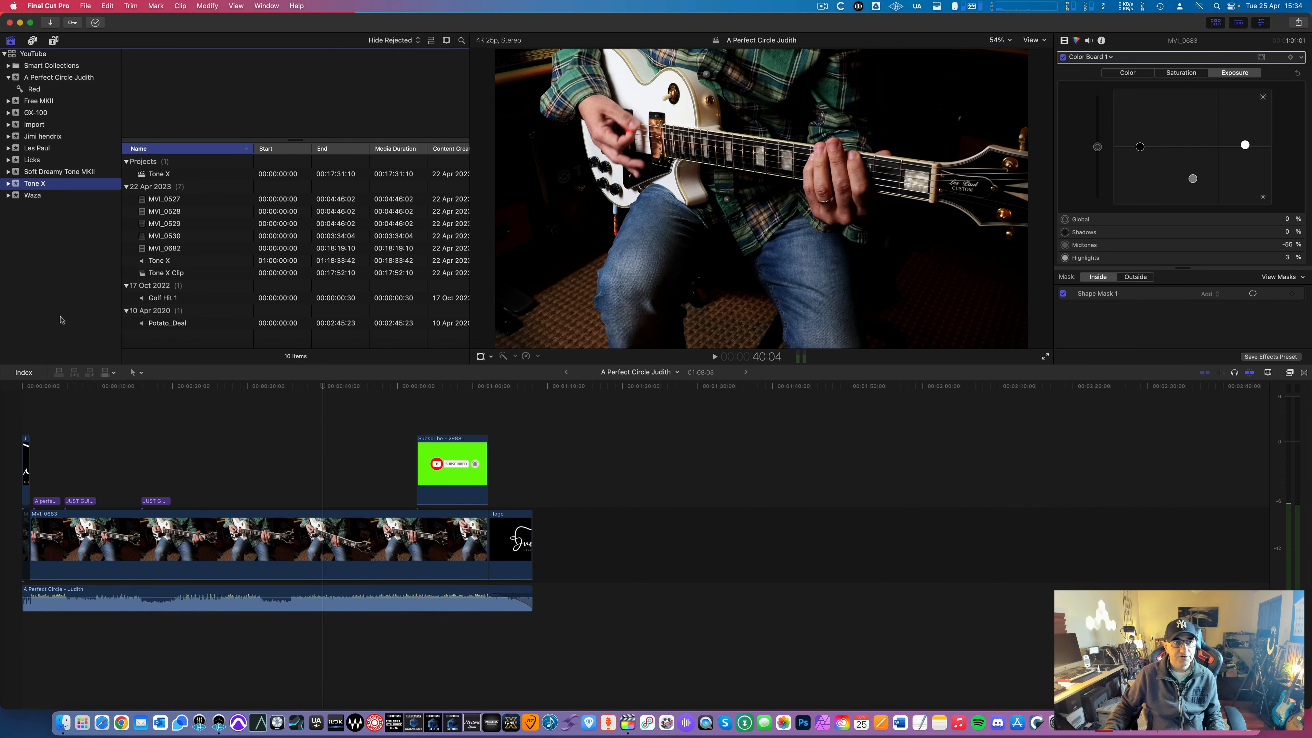
Select the project in the A Perfect Circle Judith event and play a short section of its timeline
{"action": "left_click", "coordinate": [61, 77]}
{"action": "left_click", "coordinate": [159, 175]}
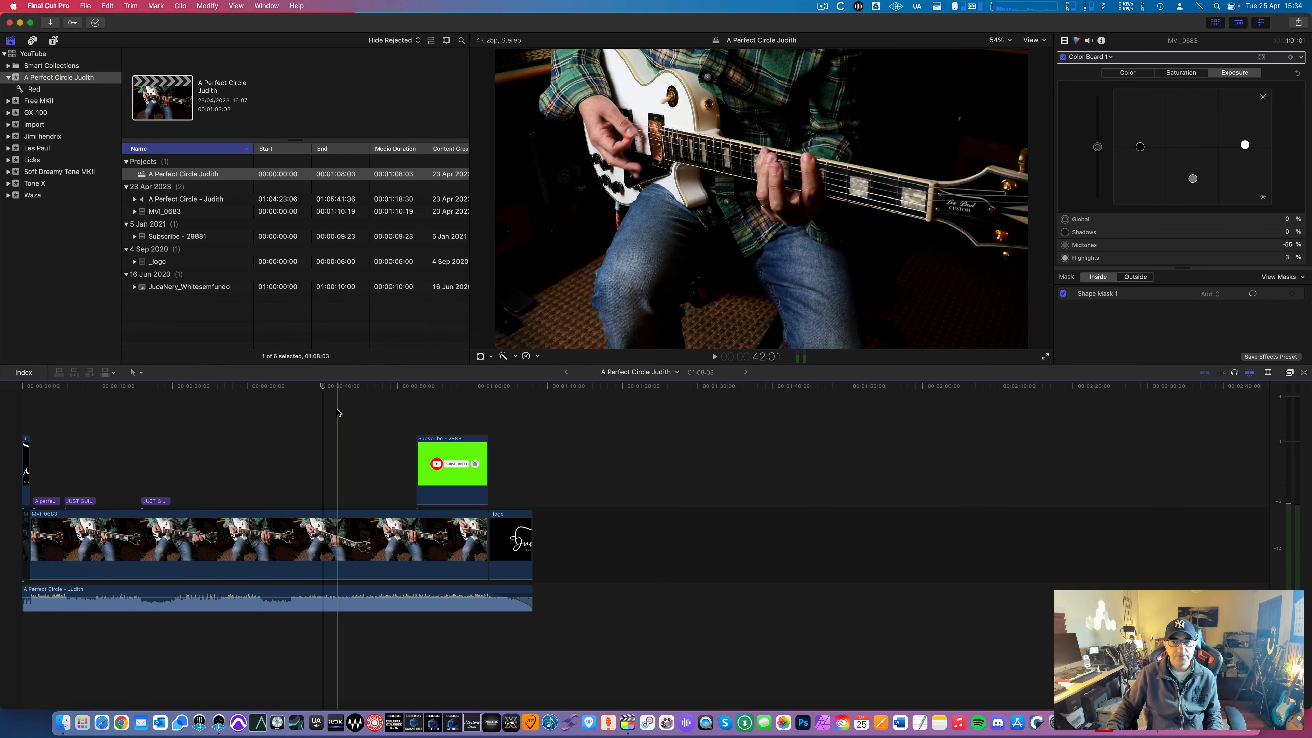
{"action": "key", "text": "space"}
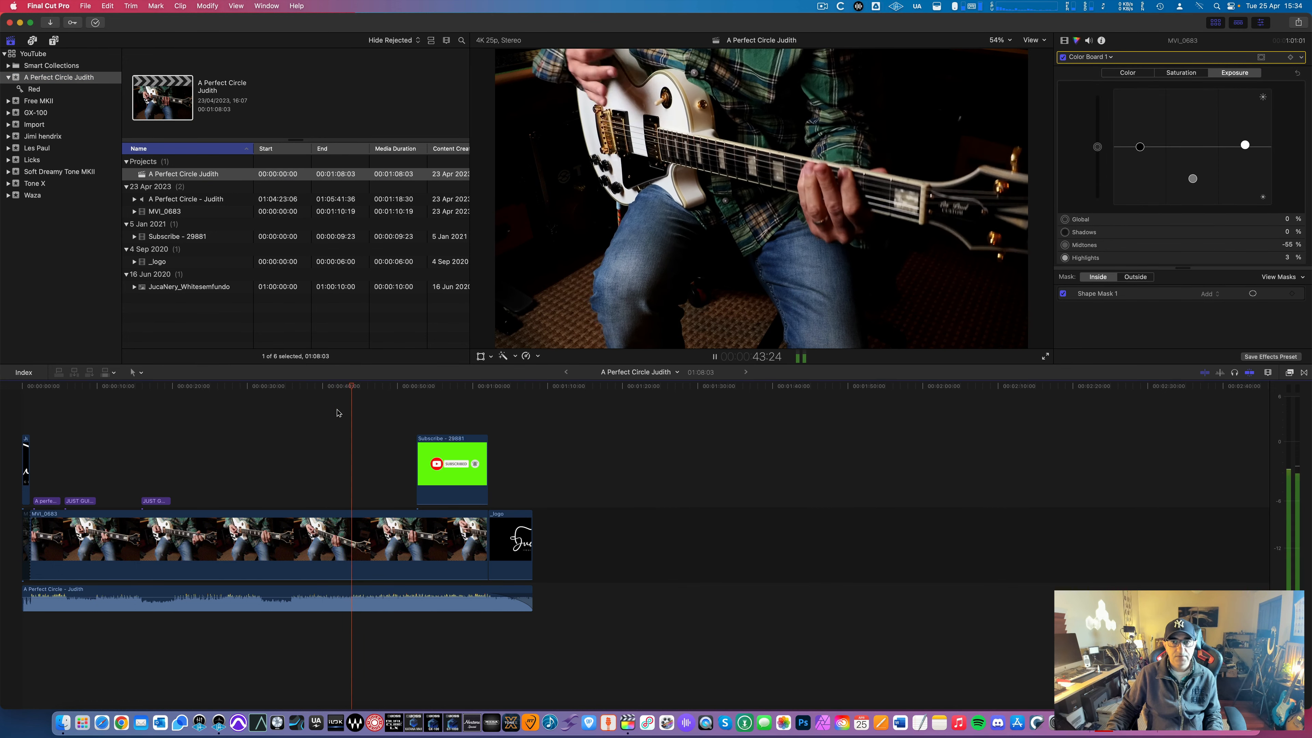
{"action": "key", "text": "space"}
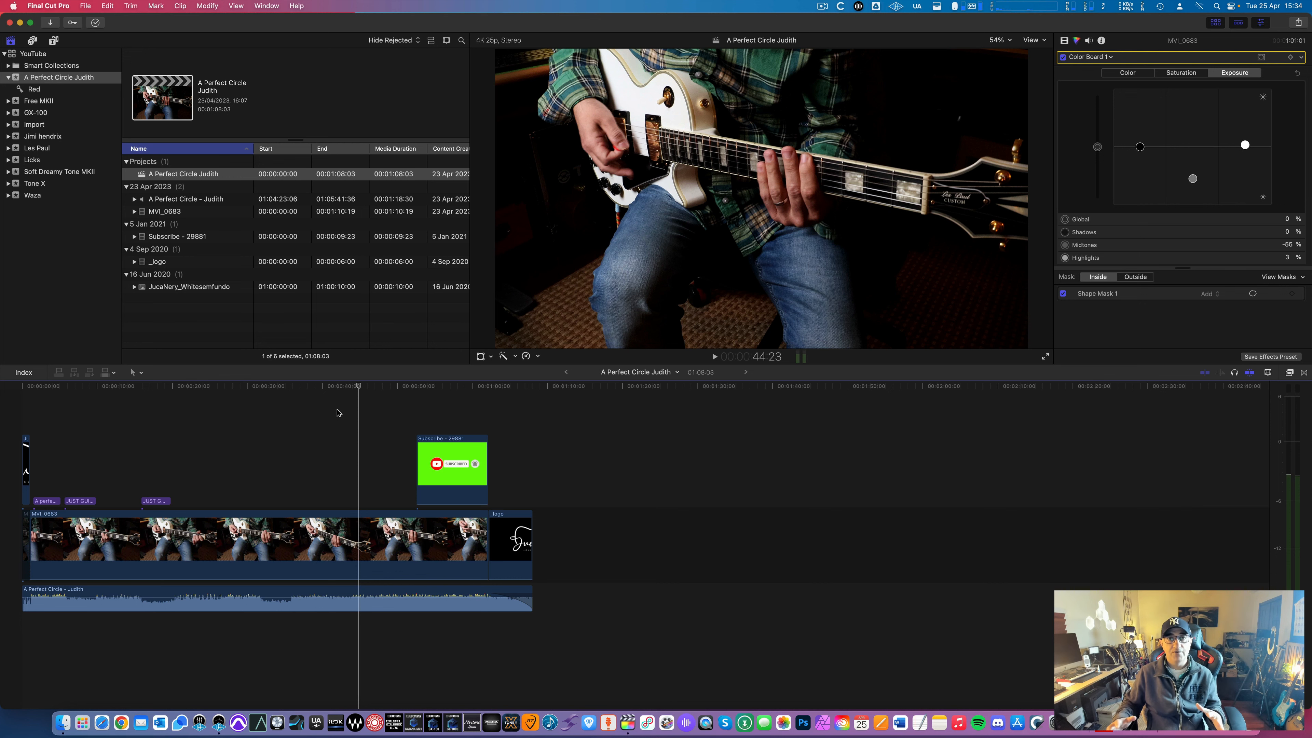
Examine the media import options and the Desktop folder as a source, and close the import window without importing
{"action": "left_click", "coordinate": [50, 22]}
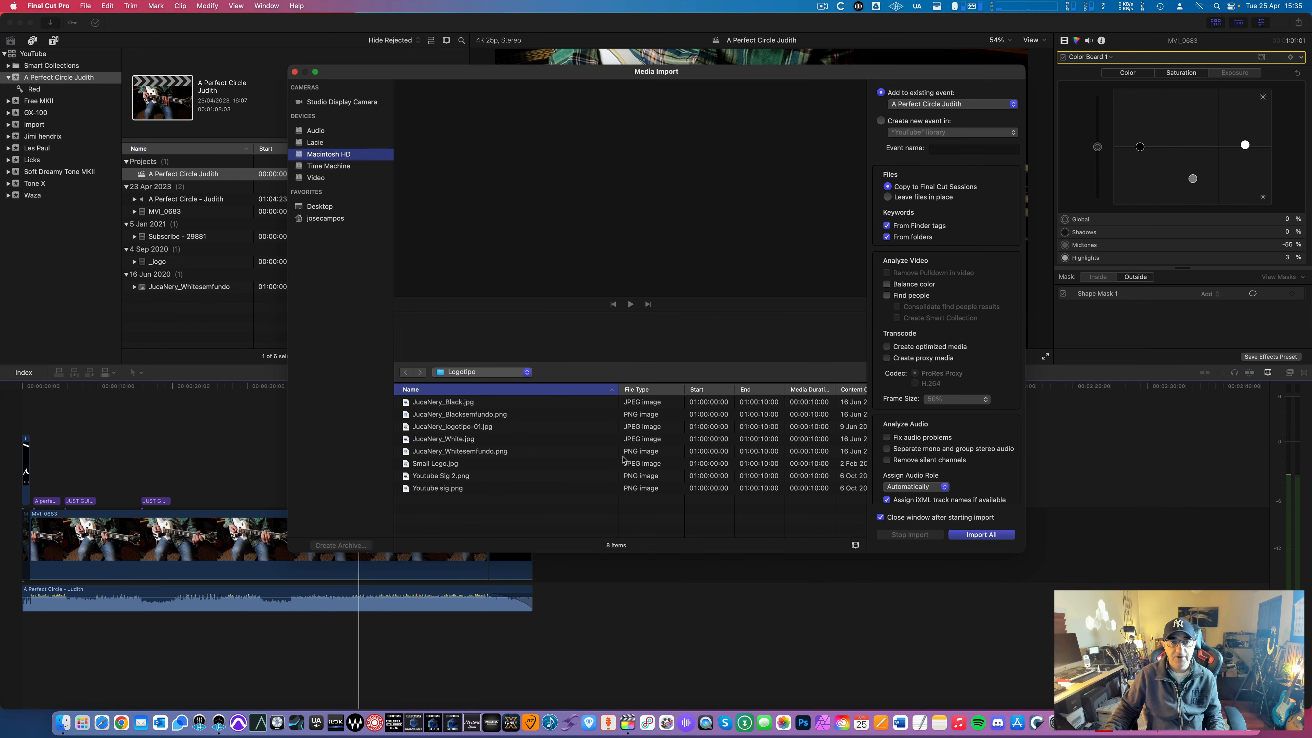
{"action": "left_click", "coordinate": [317, 206]}
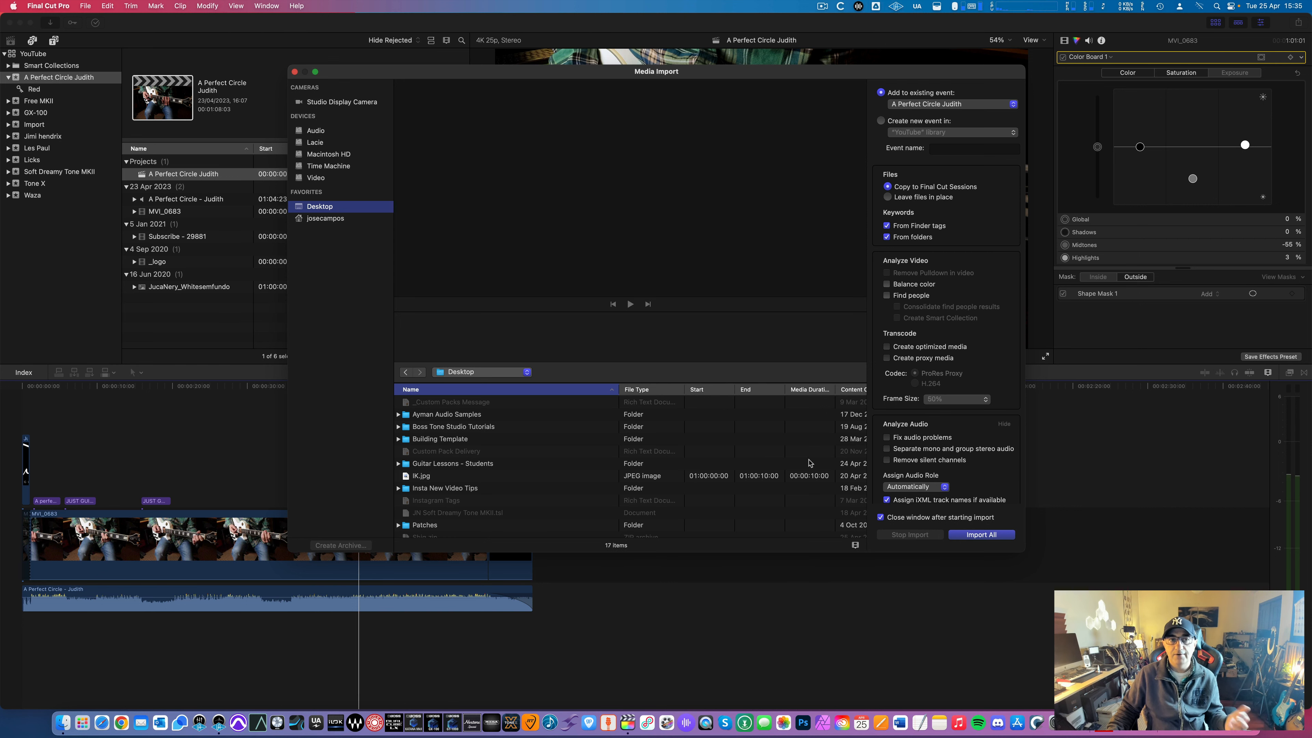
{"action": "left_click", "coordinate": [295, 72]}
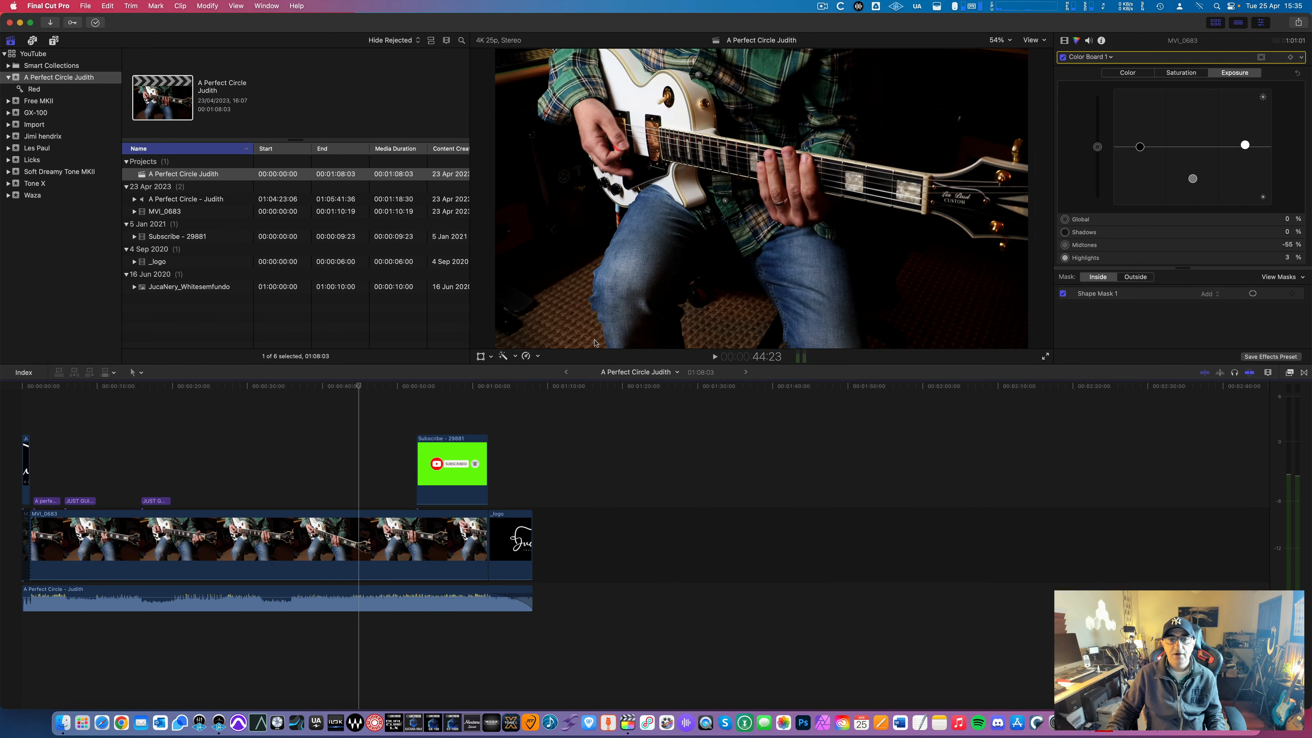